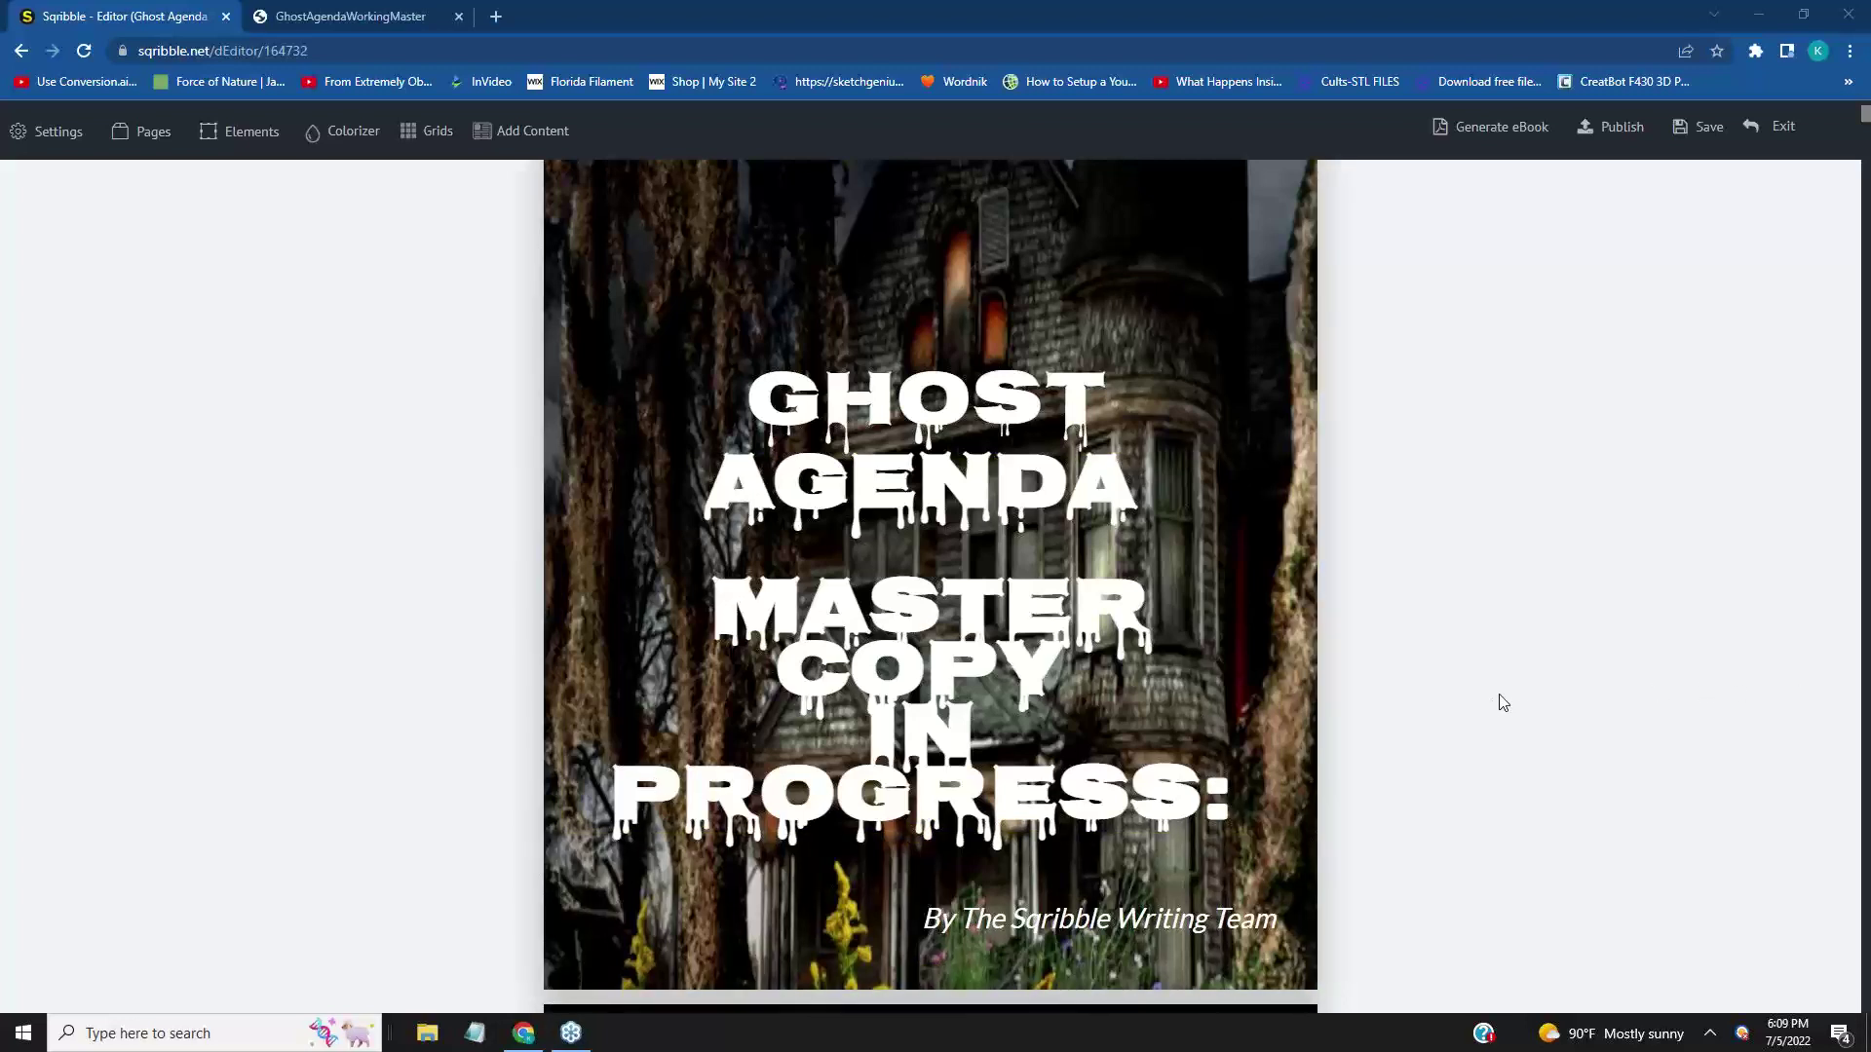
- Examine the Ghost Agenda ebook's cover page, including its artwork, title and byline, down to the start of the table of contents
{"action": "scroll", "coordinate": [1643, 669], "scroll_direction": "up", "scroll_amount": 3}
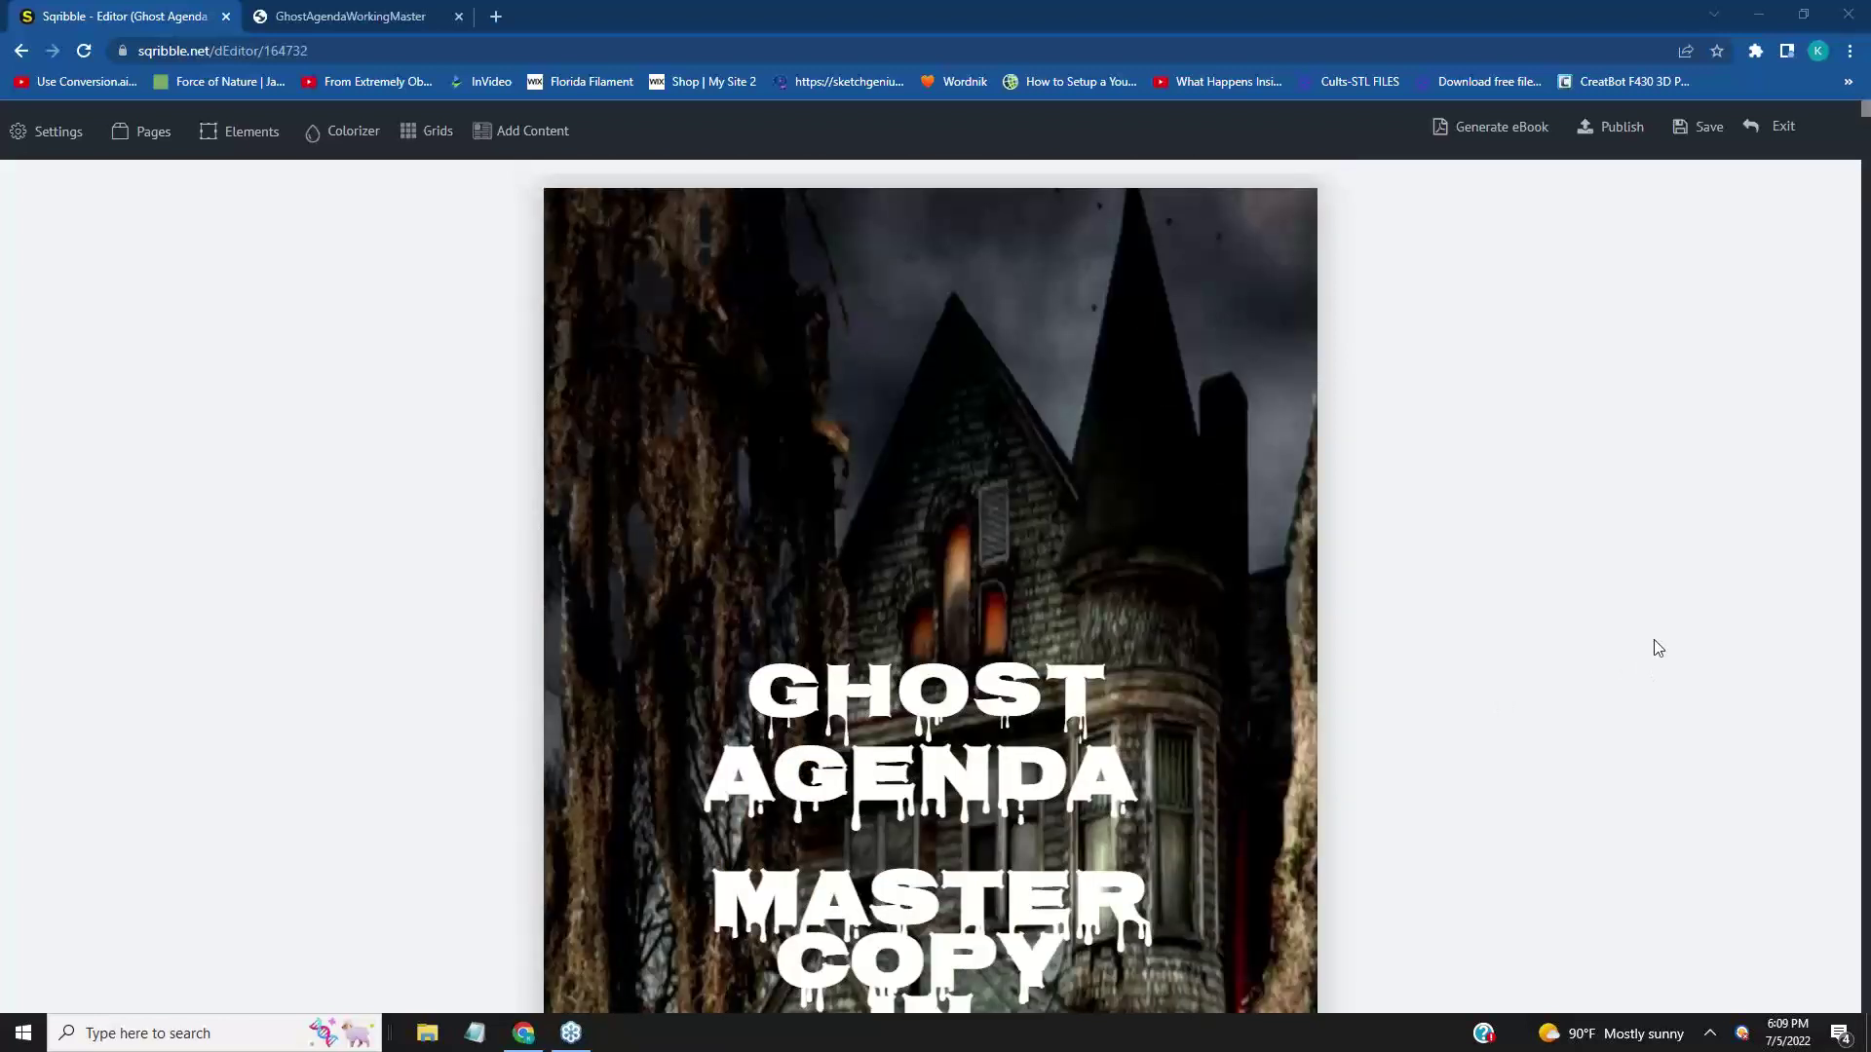
{"action": "scroll", "coordinate": [1462, 527], "scroll_direction": "down", "scroll_amount": 1}
{"action": "scroll", "coordinate": [187, 234], "scroll_direction": "up", "scroll_amount": 1}
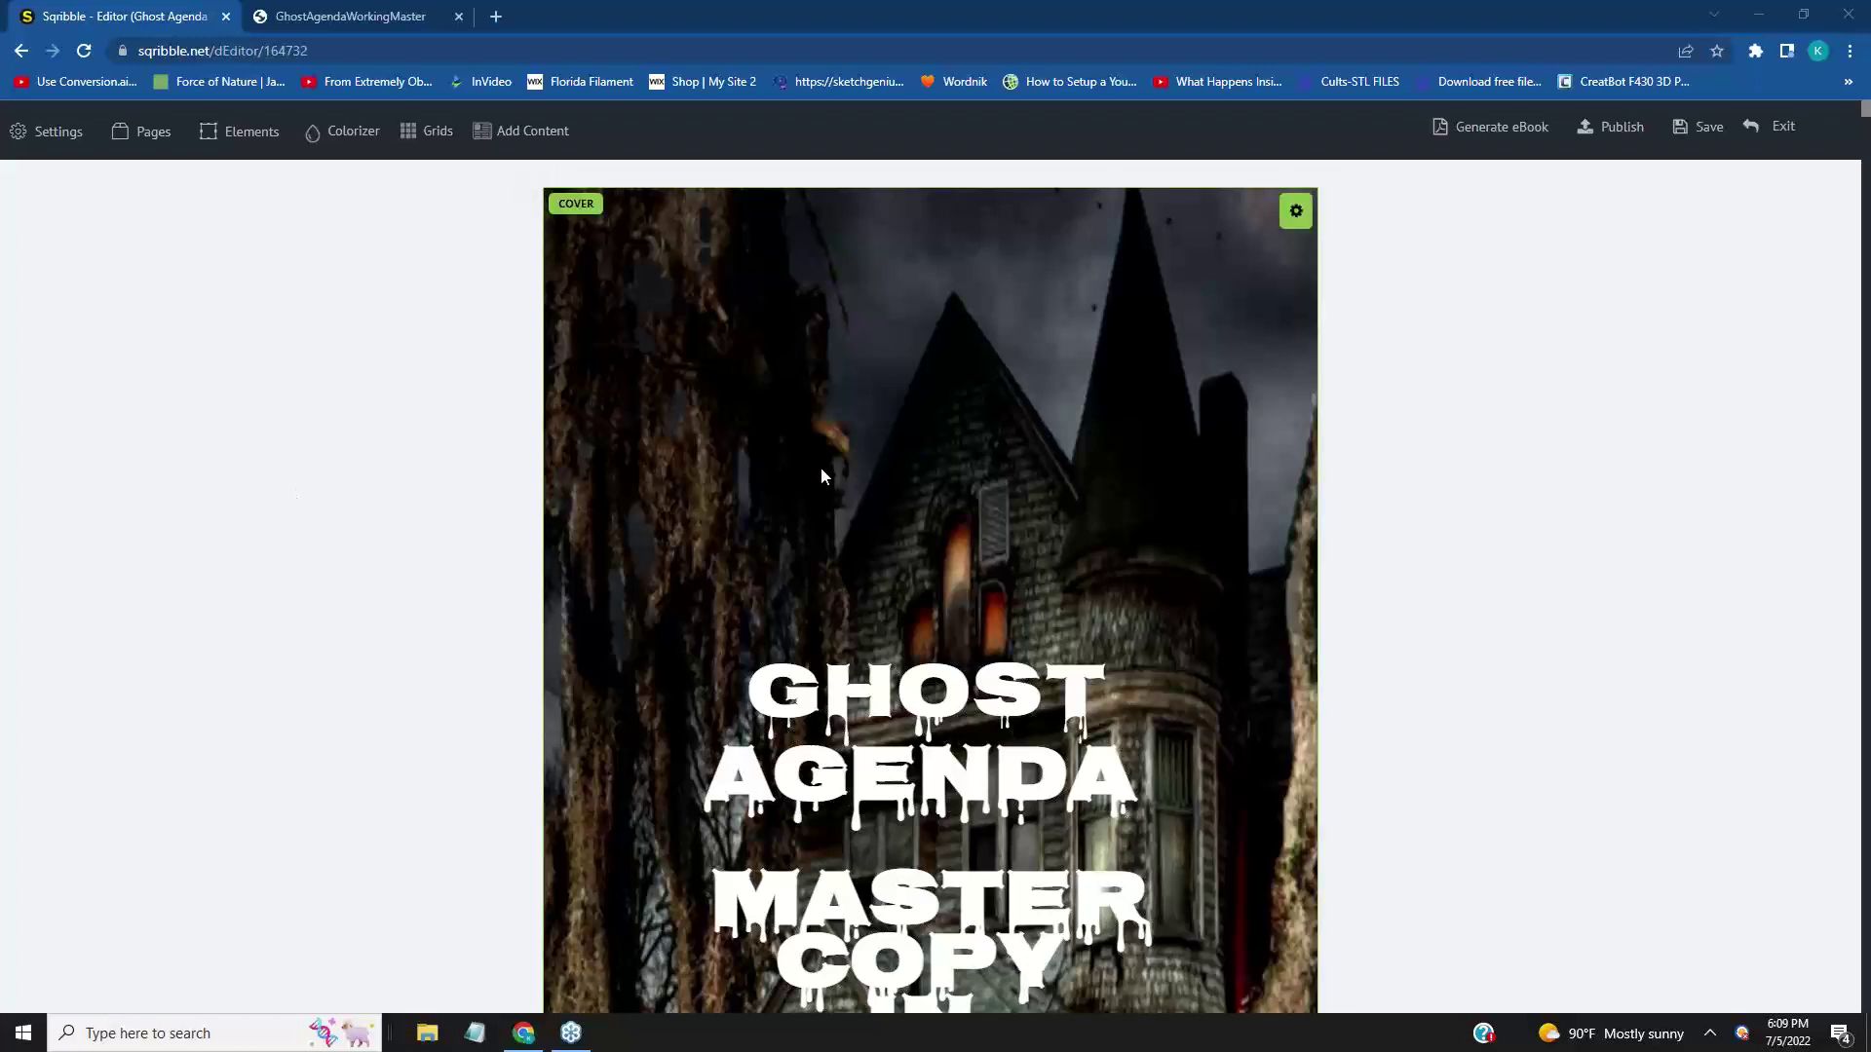
{"action": "scroll", "coordinate": [1155, 487], "scroll_direction": "down", "scroll_amount": 3}
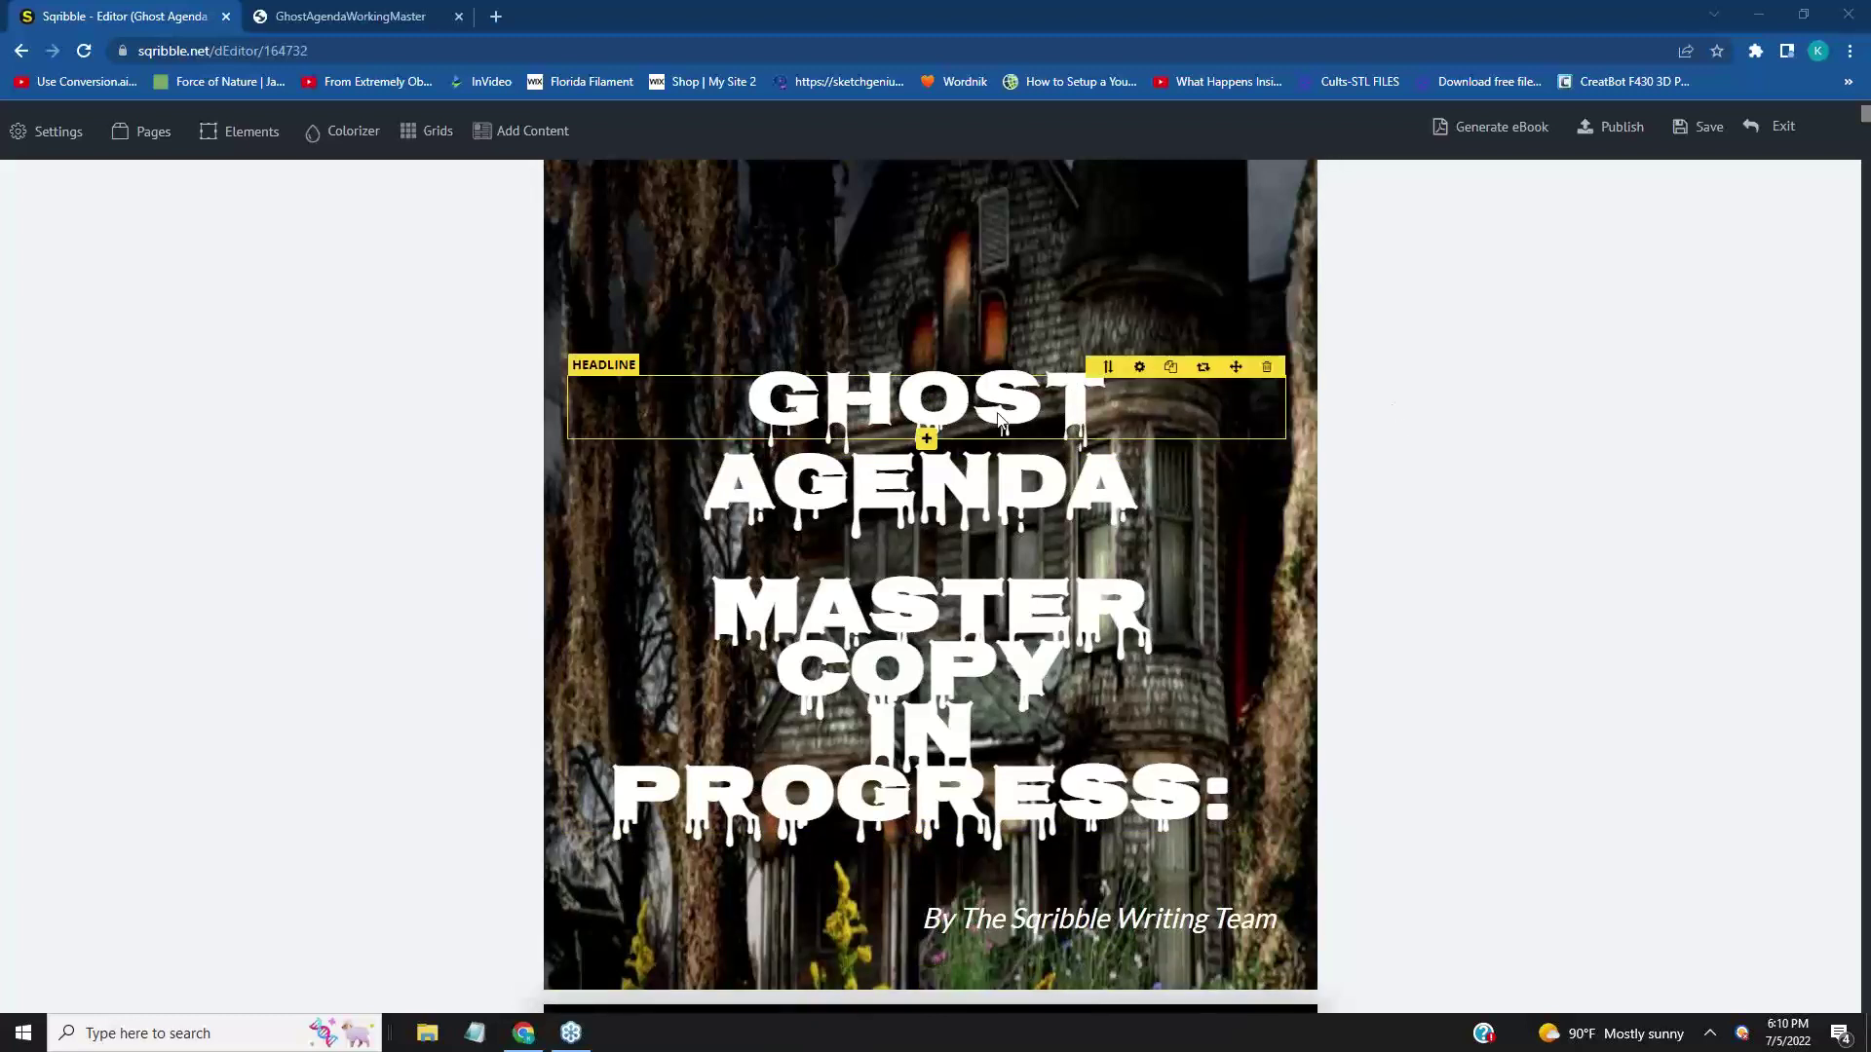
{"action": "scroll", "coordinate": [1403, 499], "scroll_direction": "down", "scroll_amount": 6}
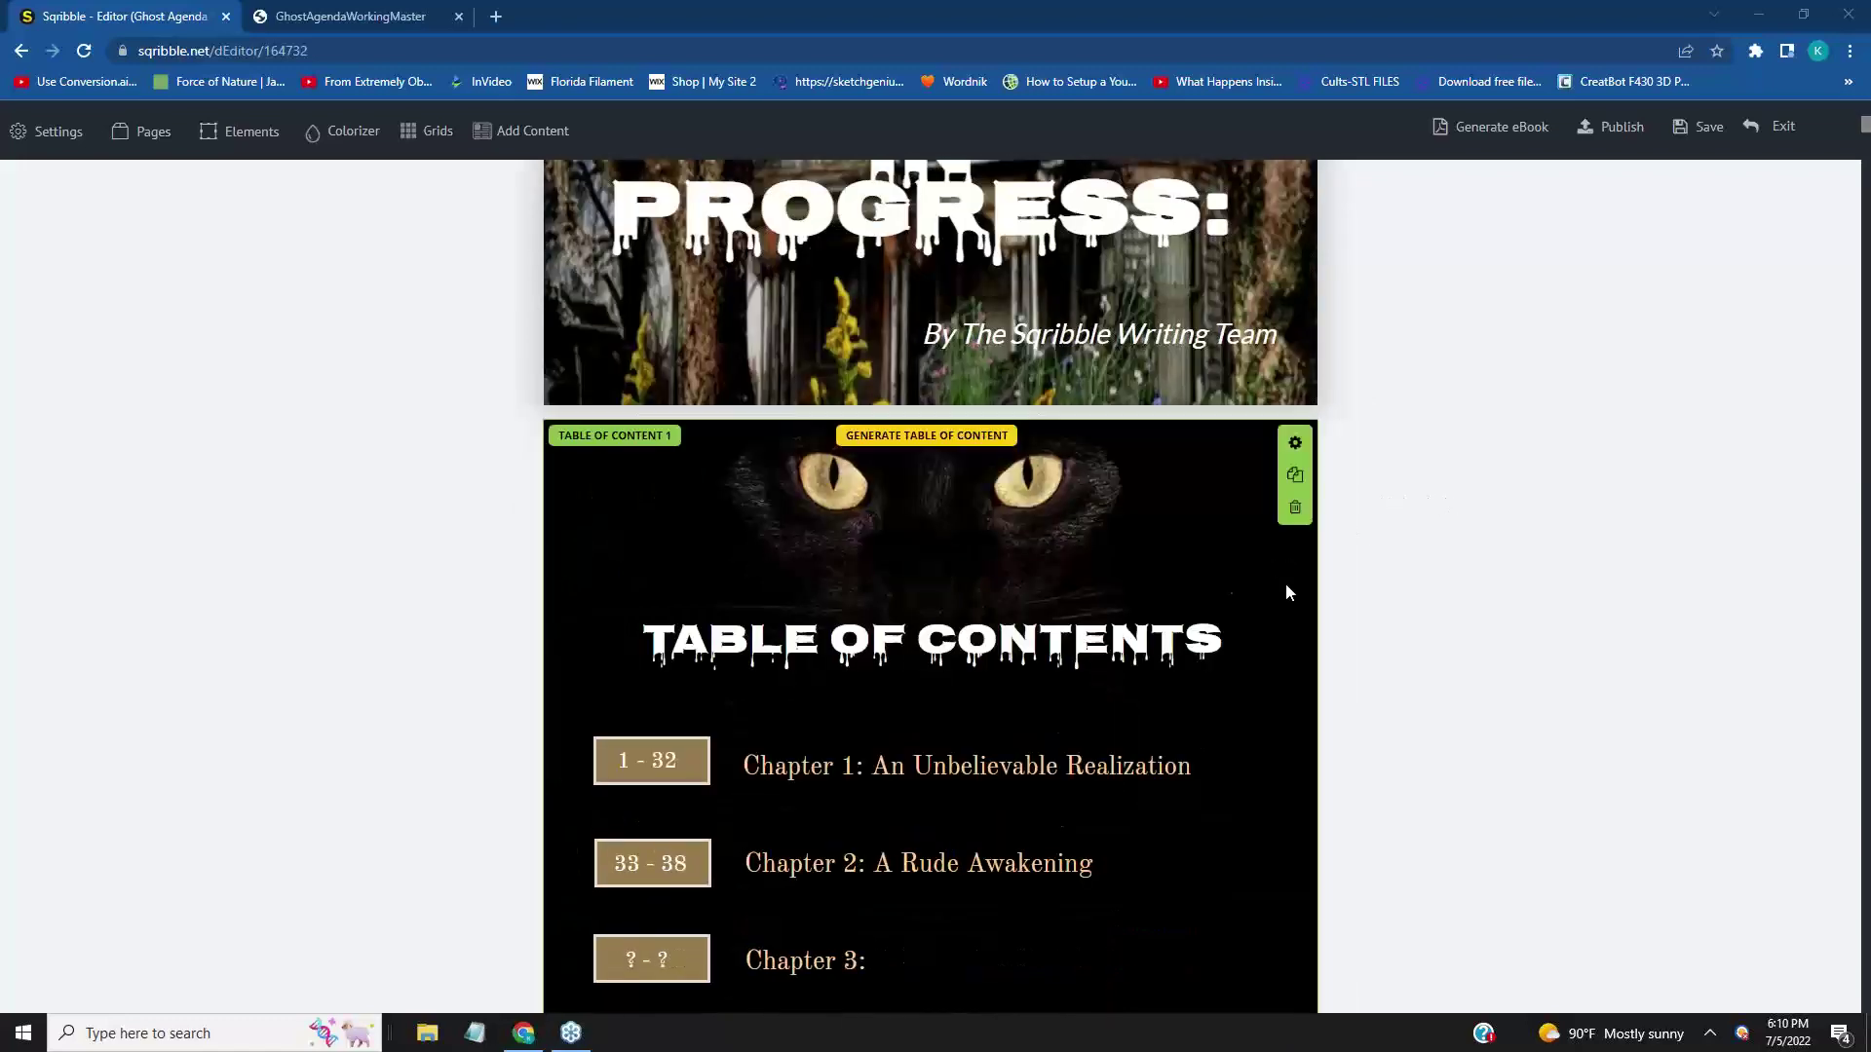
{"action": "scroll", "coordinate": [1744, 592], "scroll_direction": "up", "scroll_amount": 1}
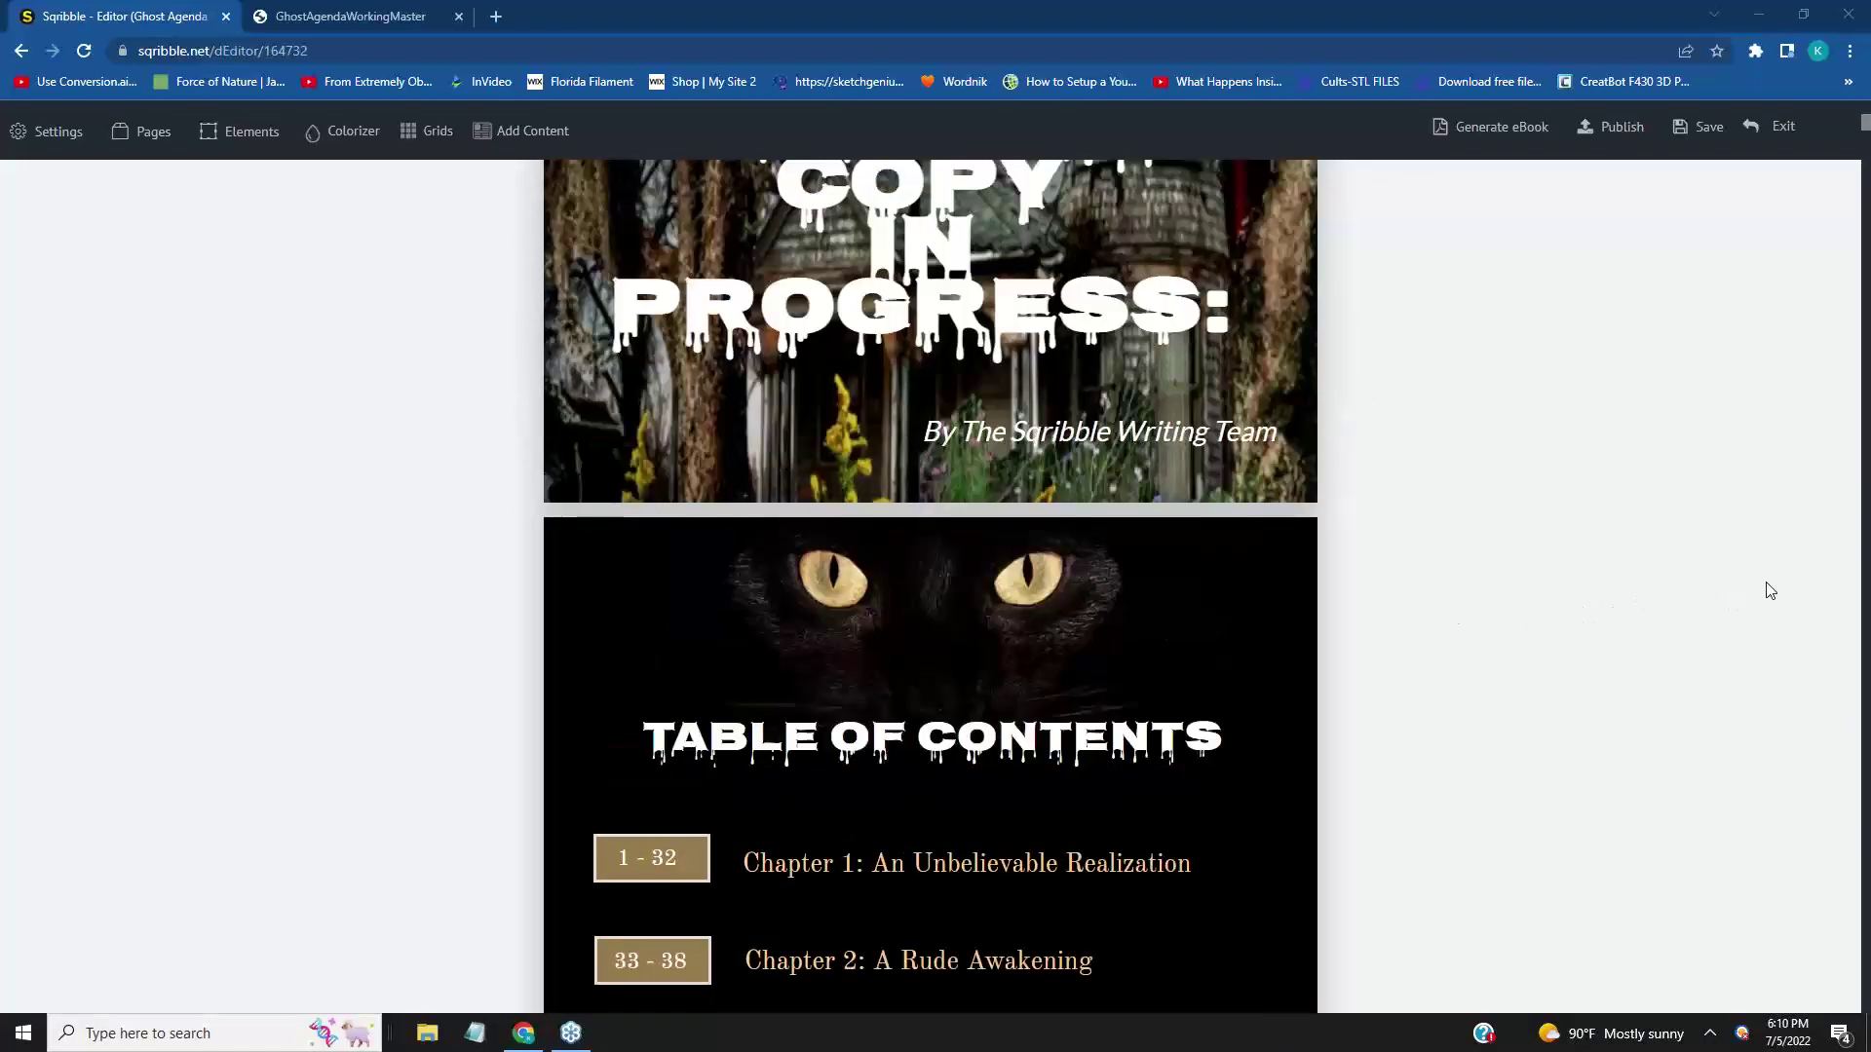
{"action": "scroll", "coordinate": [1771, 592], "scroll_direction": "up", "scroll_amount": 3}
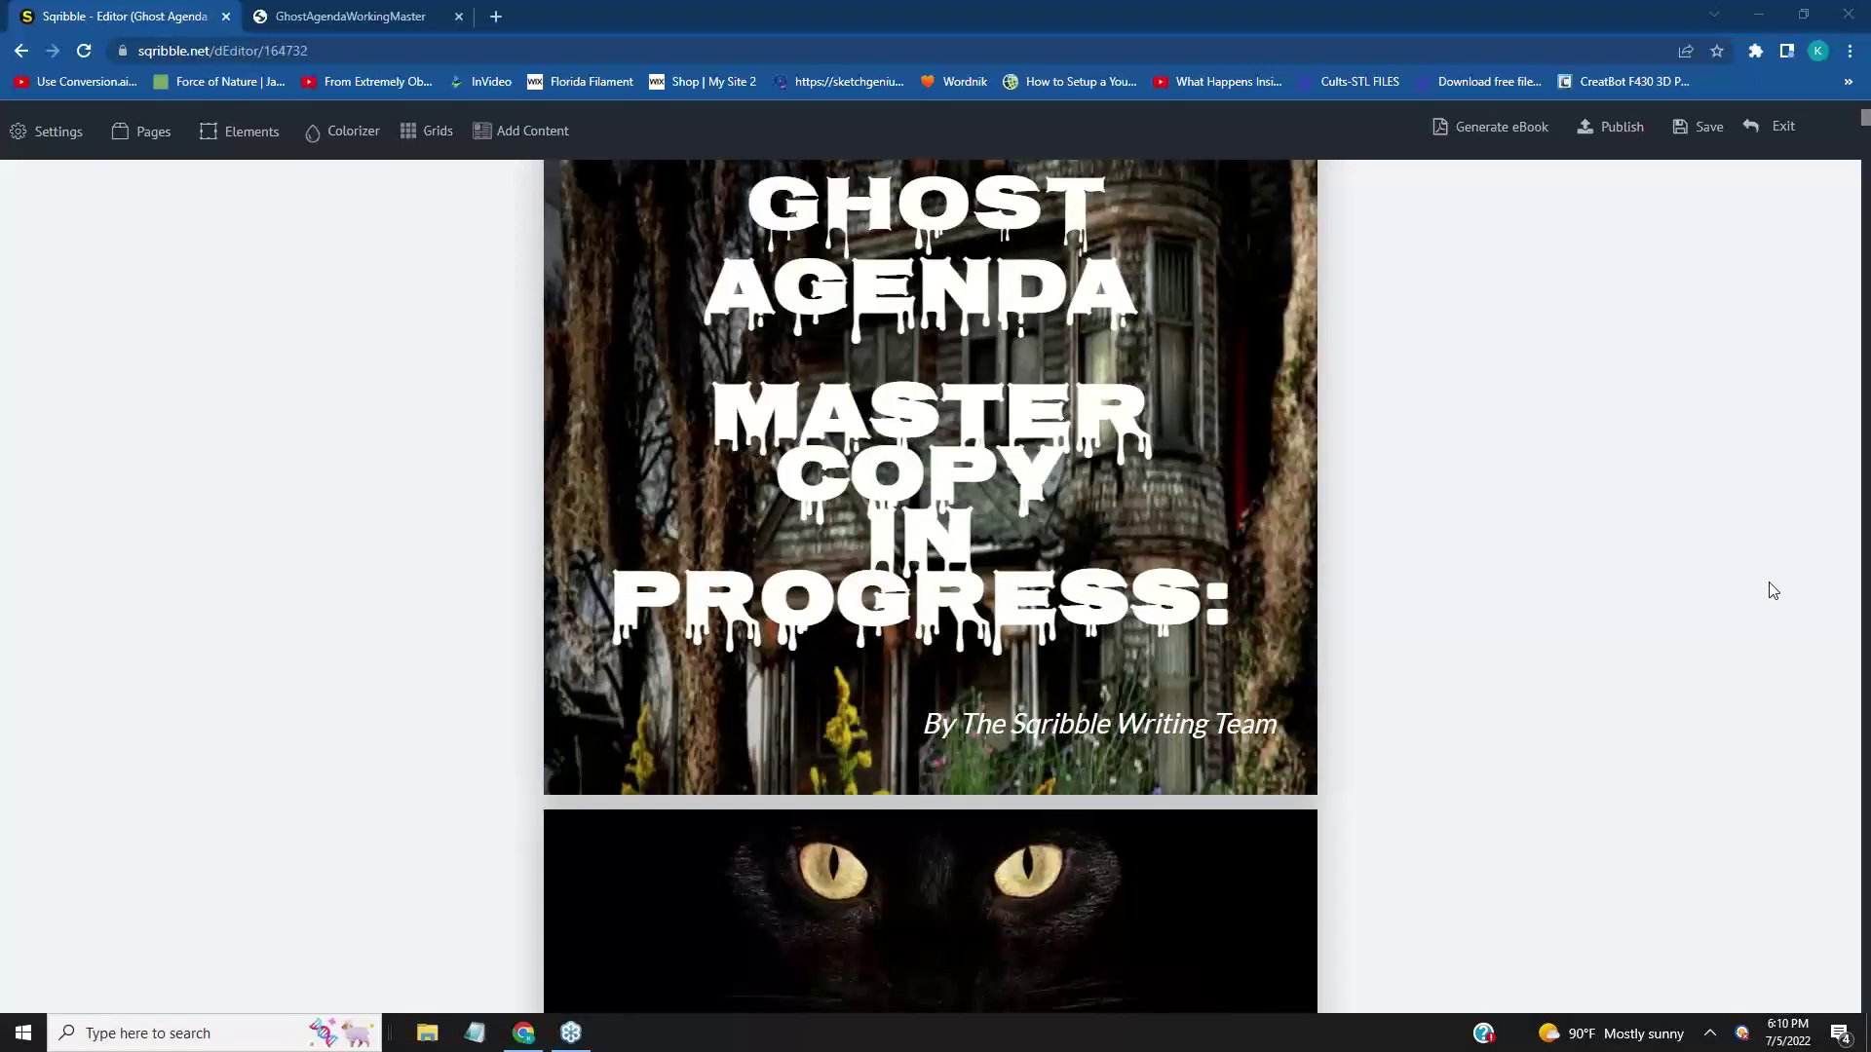
{"action": "scroll", "coordinate": [1772, 591], "scroll_direction": "down", "scroll_amount": 2}
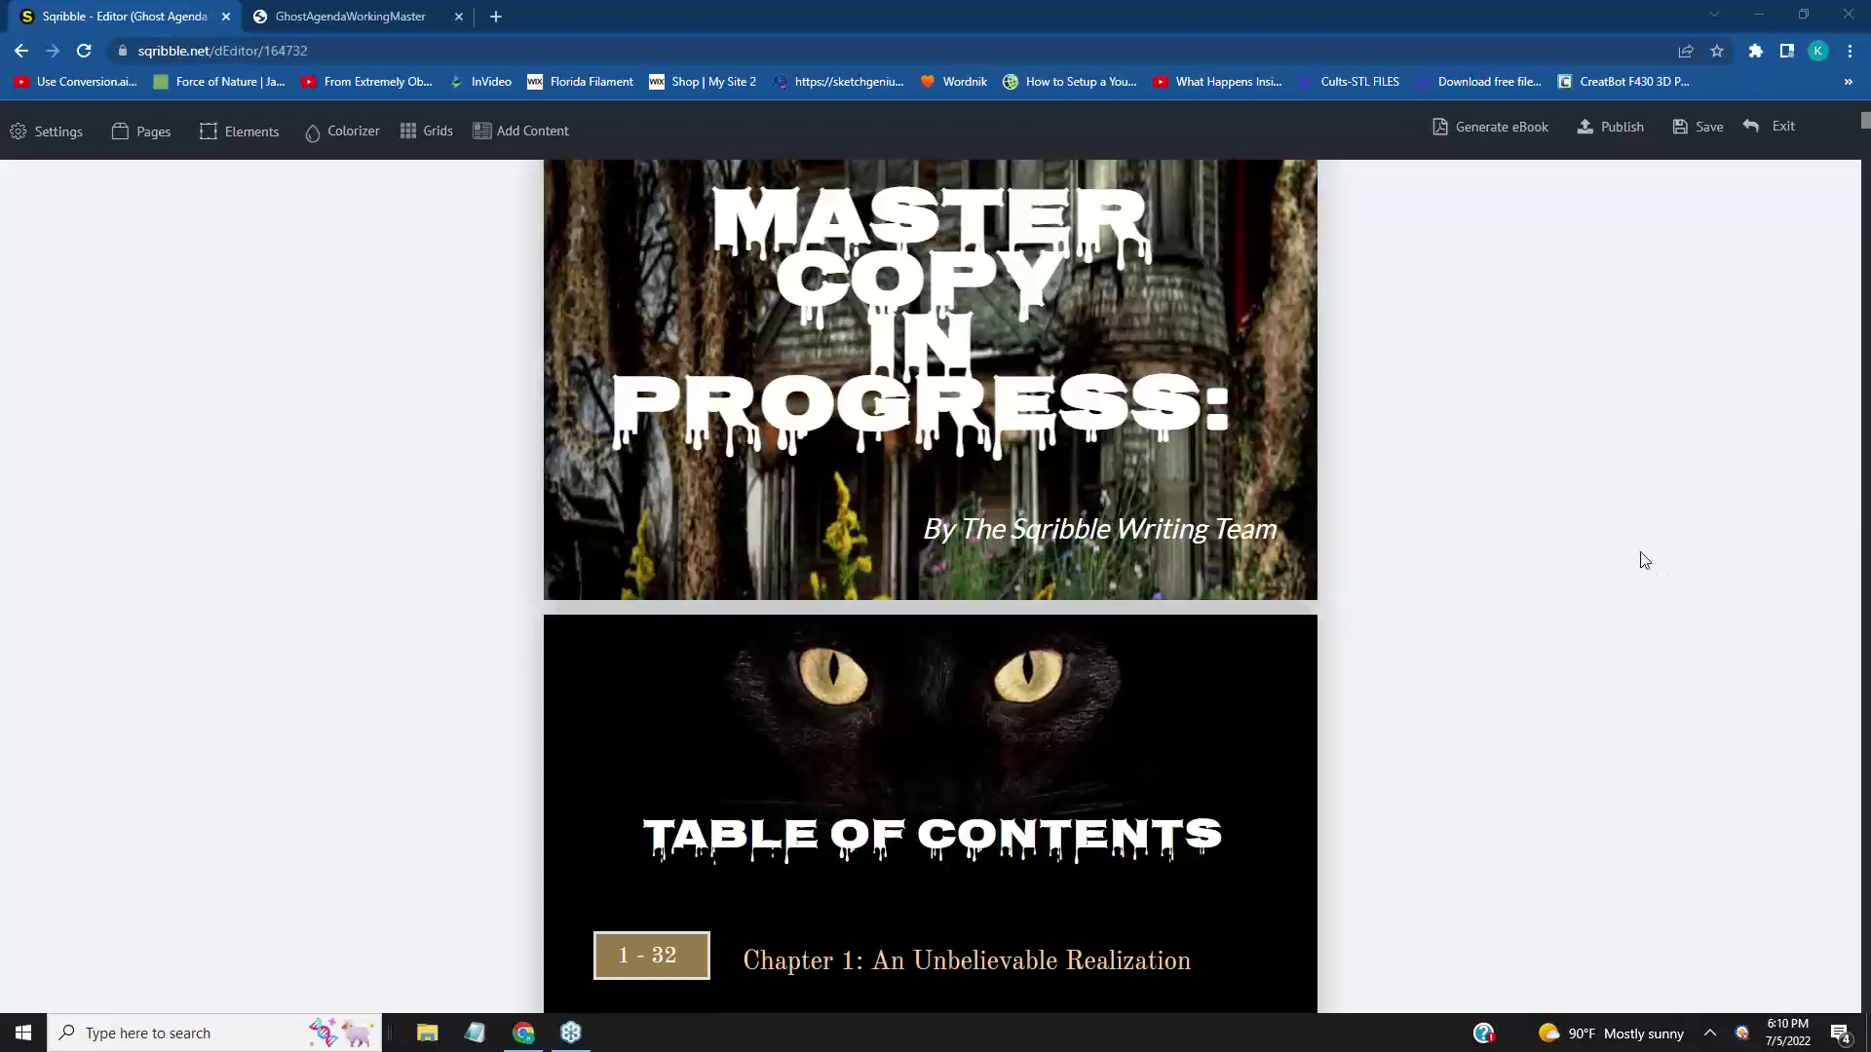
- Review the table of contents page, checking the chapter titles and page ranges from Chapter 1 to Chapter 6
{"action": "scroll", "coordinate": [1645, 561], "scroll_direction": "down", "scroll_amount": 4}
{"action": "scroll", "coordinate": [1657, 550], "scroll_direction": "up", "scroll_amount": 2}
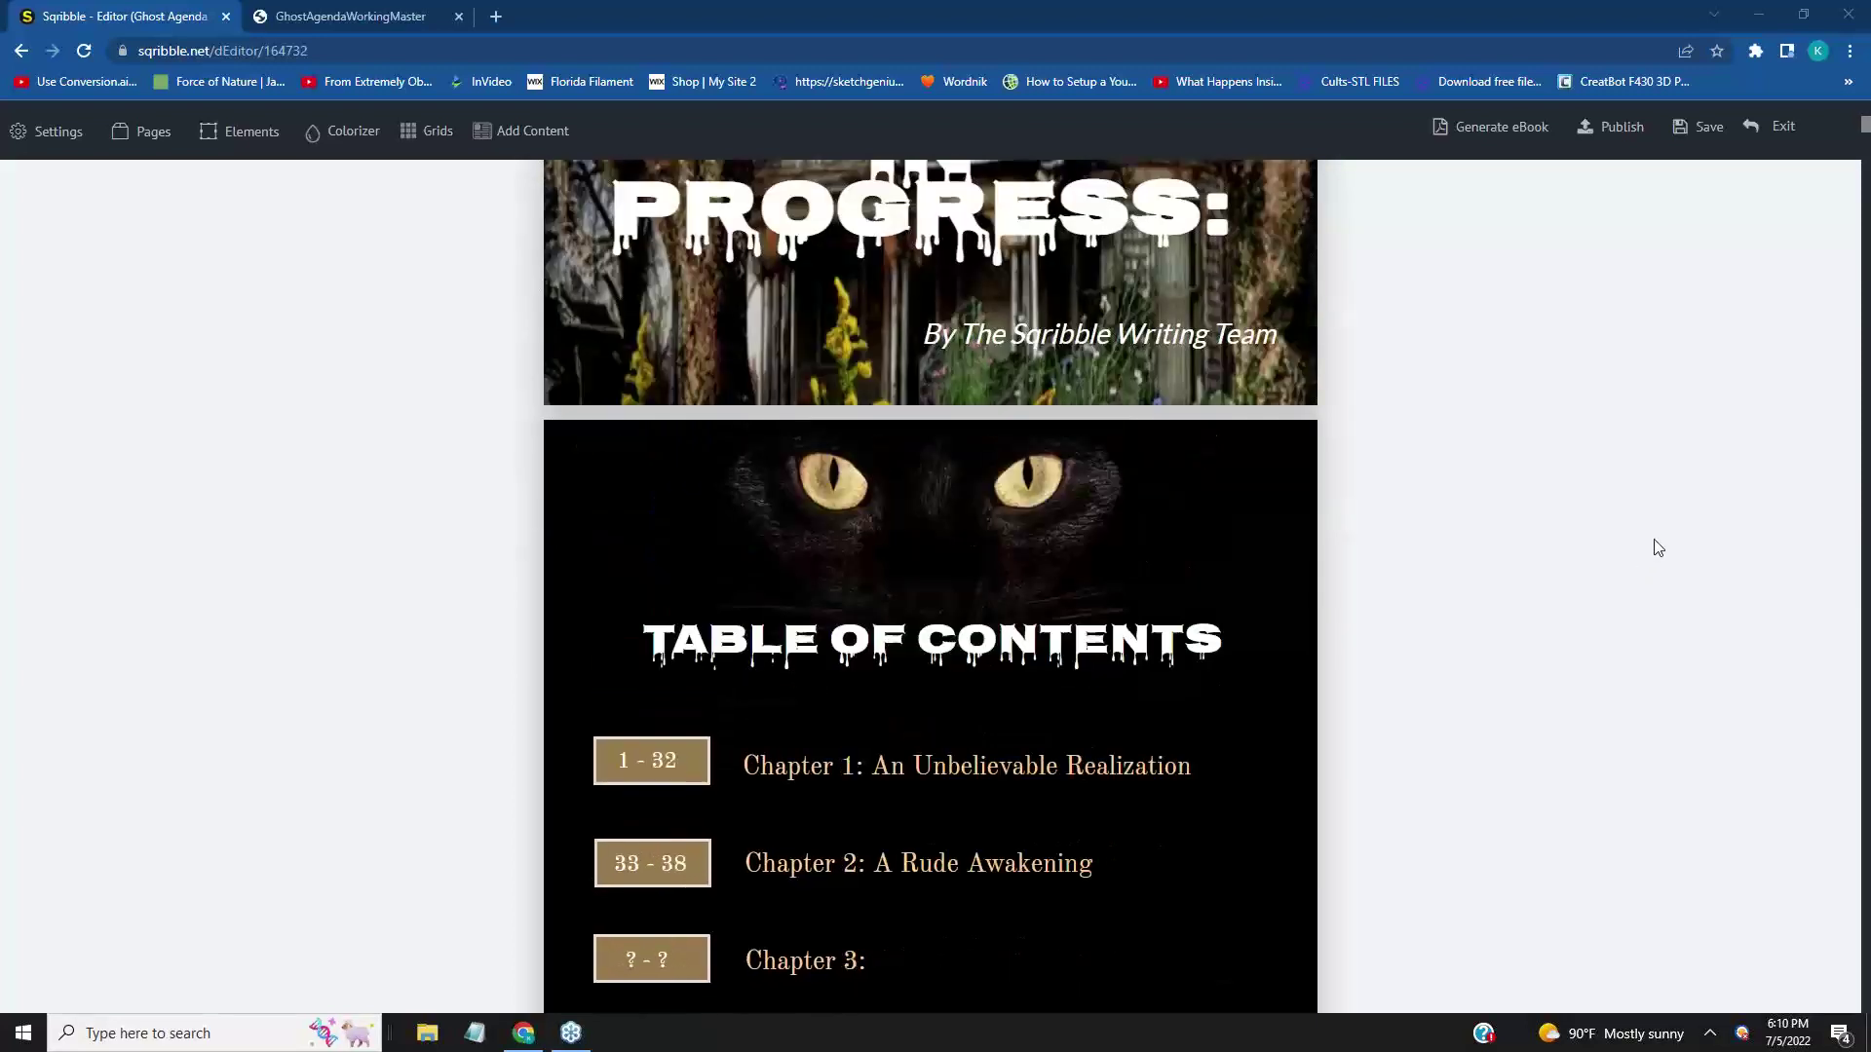
{"action": "scroll", "coordinate": [1136, 576], "scroll_direction": "down", "scroll_amount": 1}
{"action": "scroll", "coordinate": [1660, 609], "scroll_direction": "down", "scroll_amount": 2}
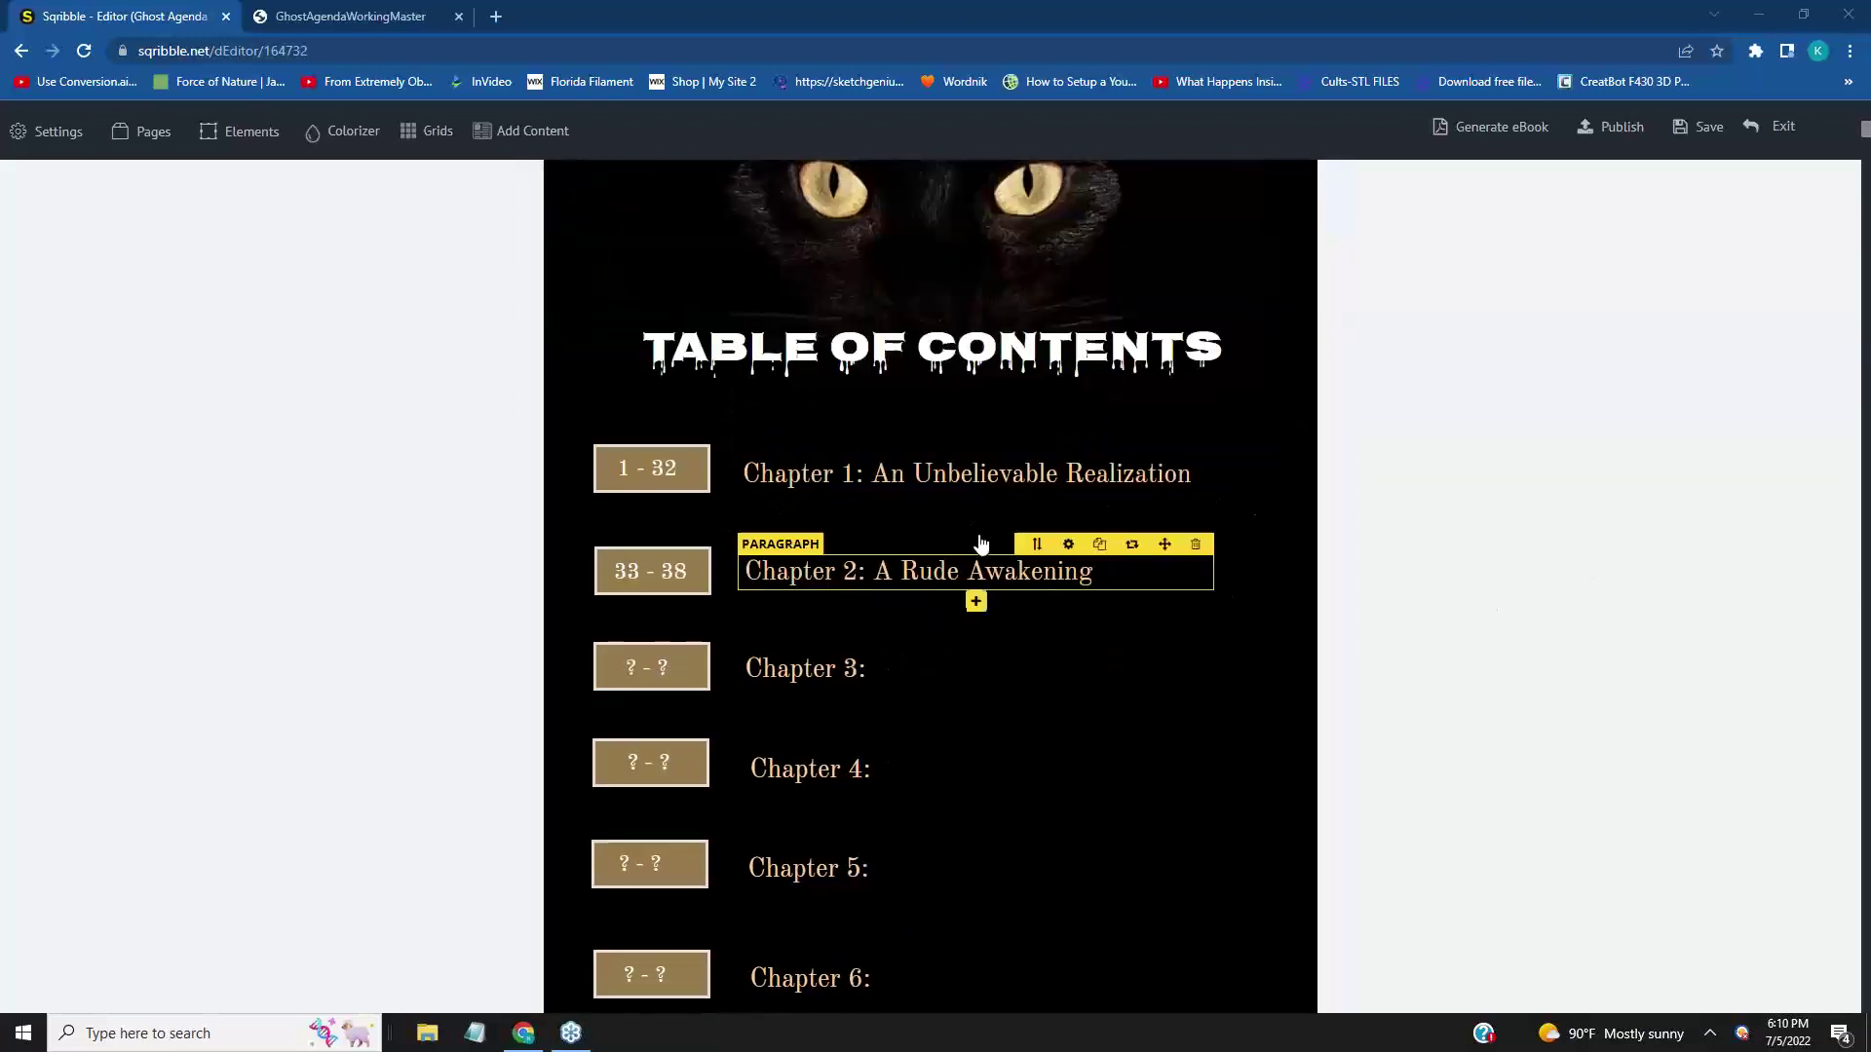
{"action": "scroll", "coordinate": [1513, 602], "scroll_direction": "down", "scroll_amount": 2}
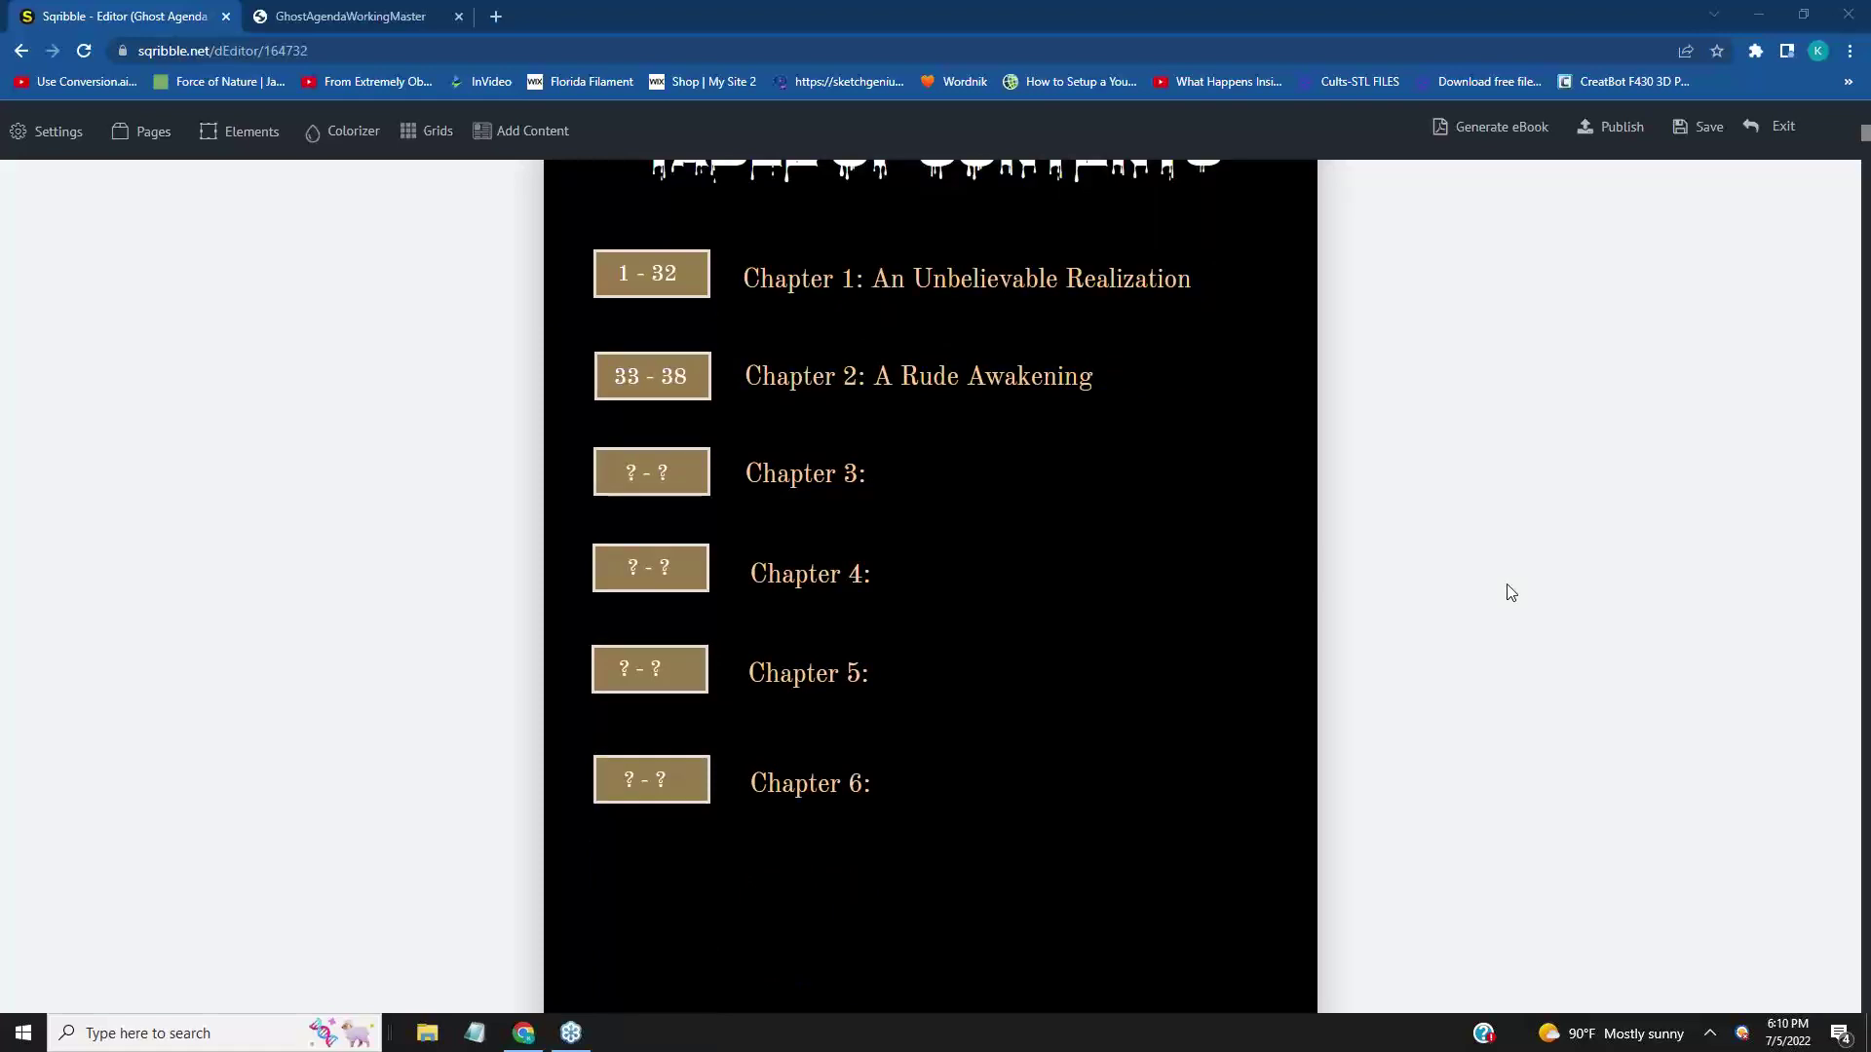
{"action": "scroll", "coordinate": [1433, 623], "scroll_direction": "down", "scroll_amount": 3}
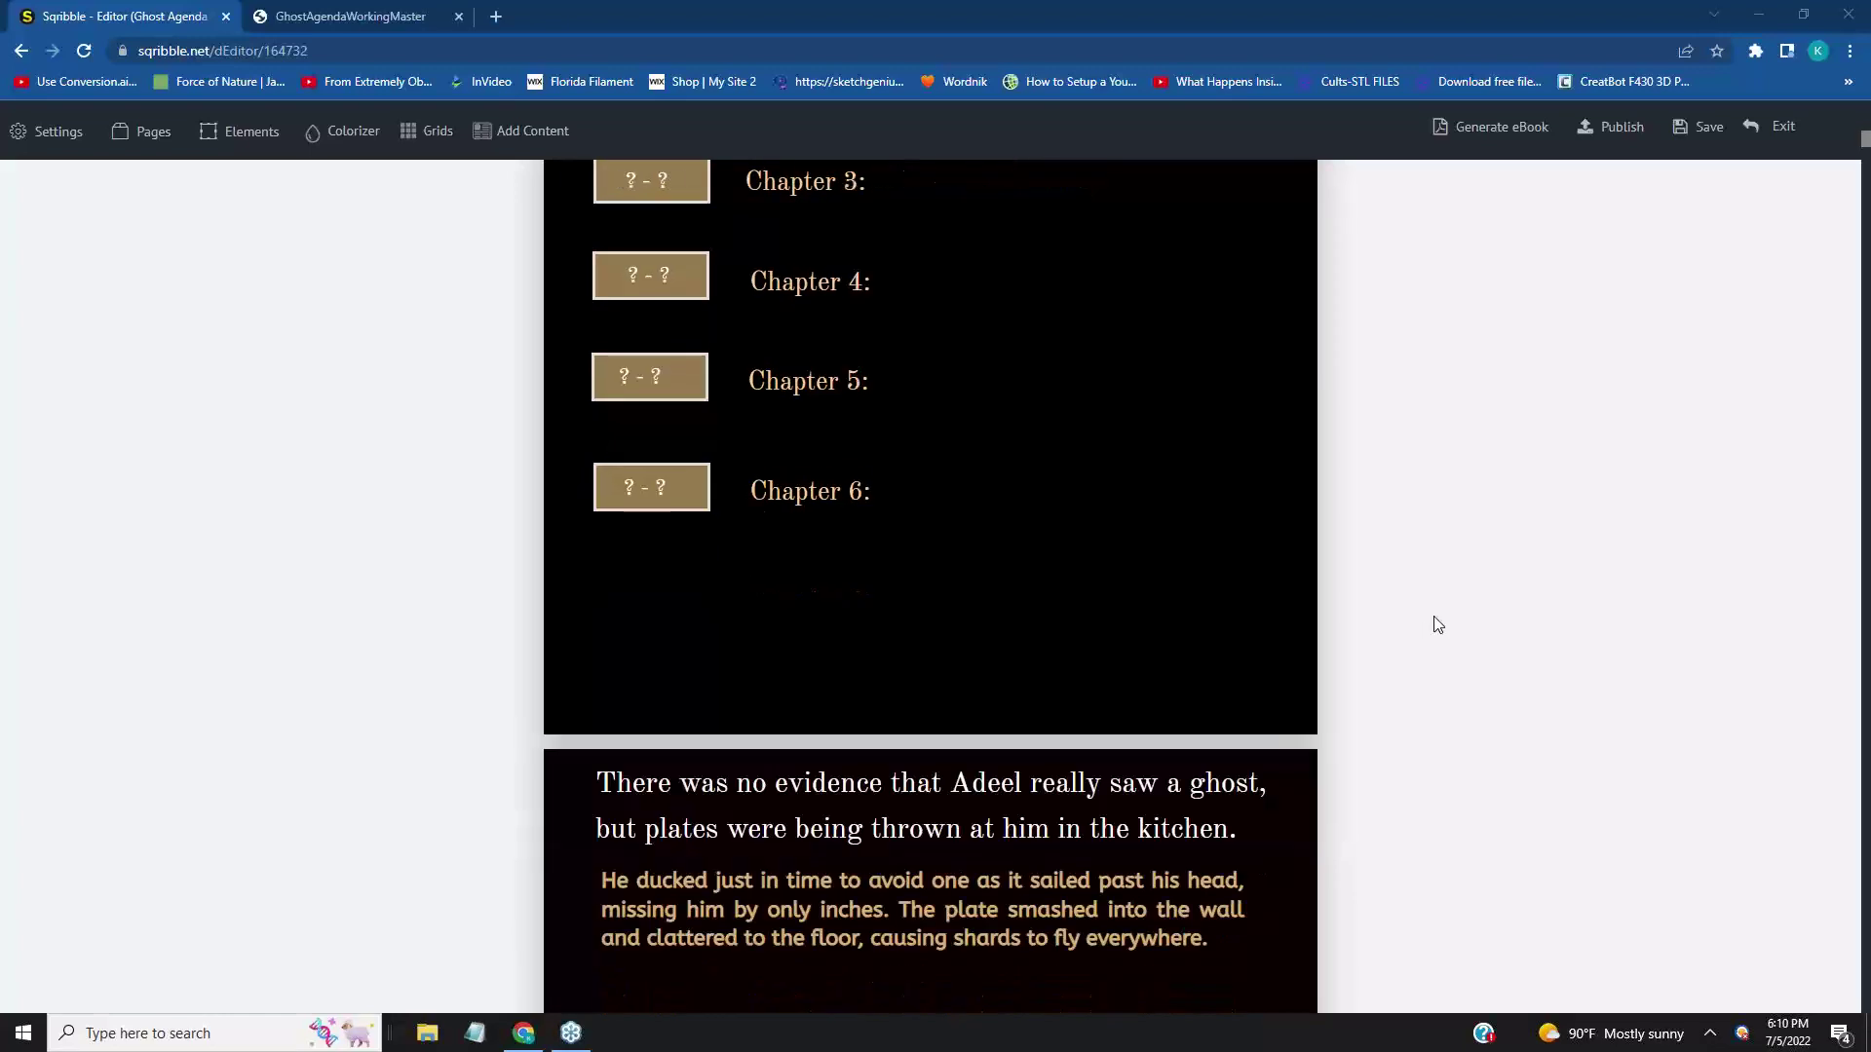
{"action": "scroll", "coordinate": [1438, 623], "scroll_direction": "down", "scroll_amount": 1}
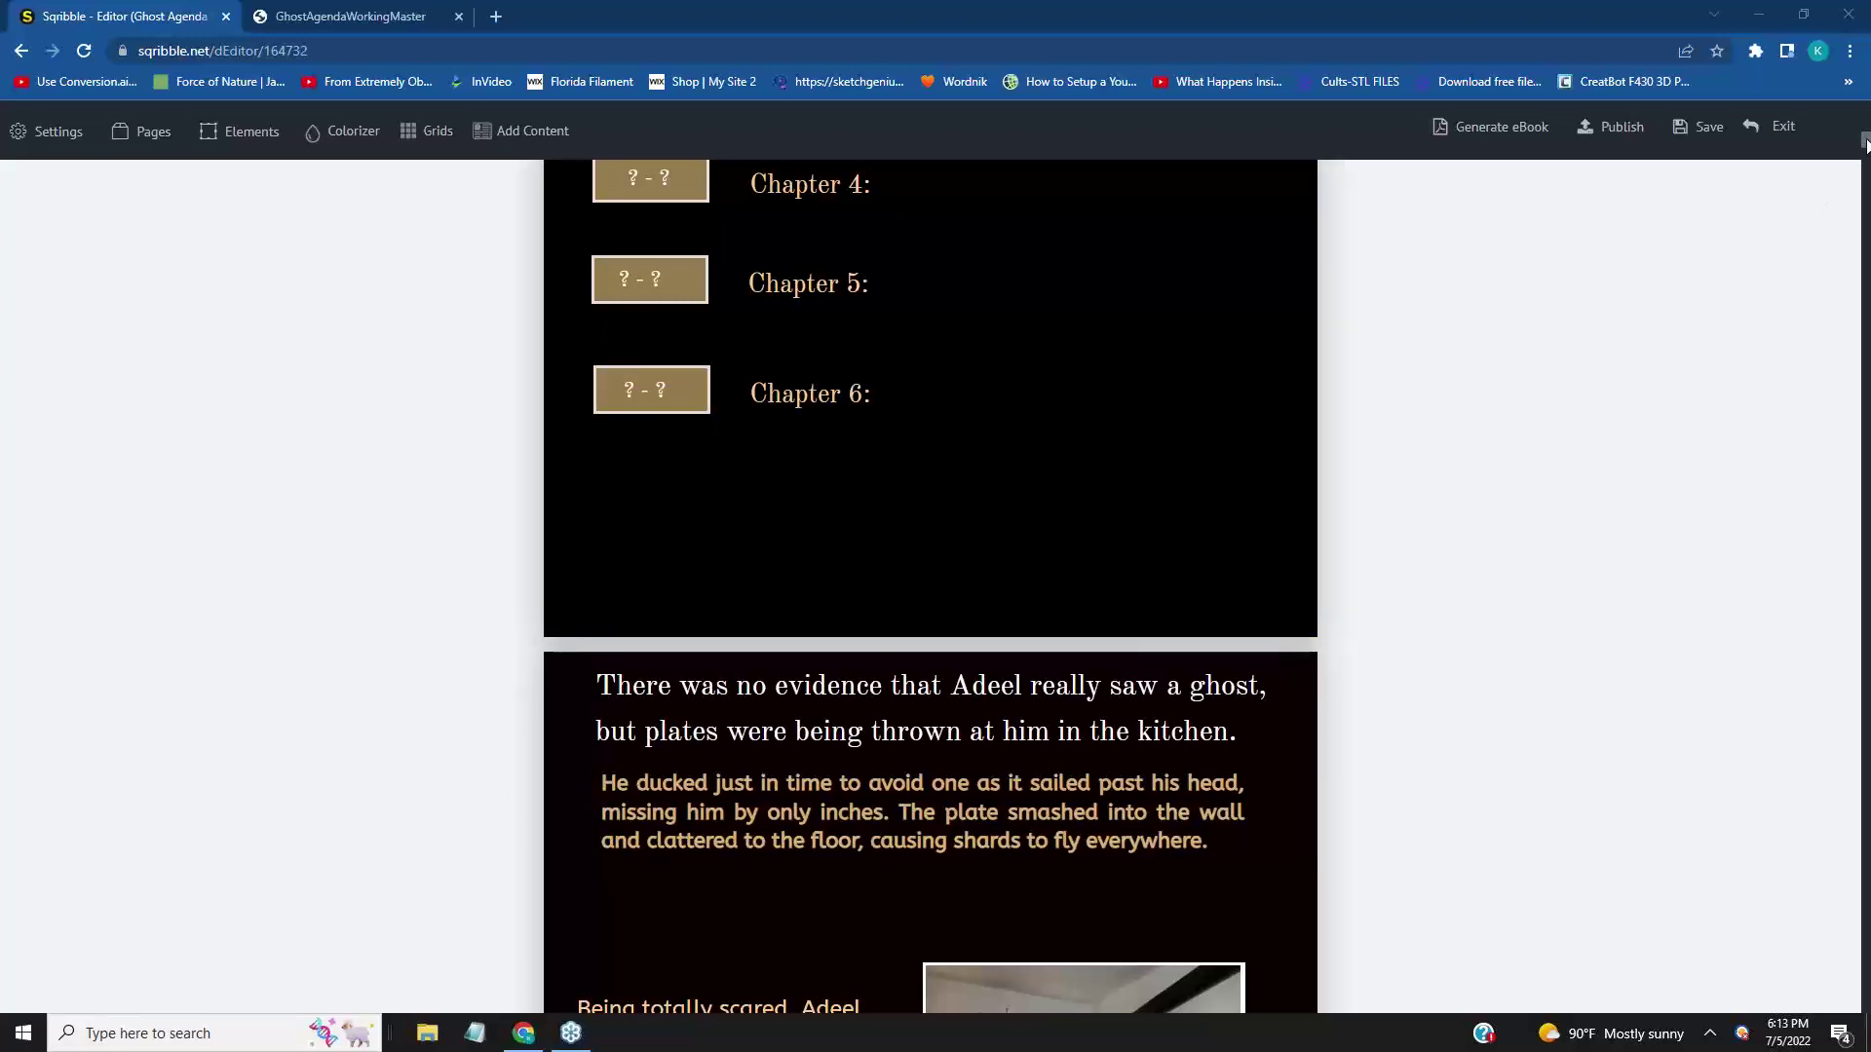
- Go back to the cover and look through the ebook from there to the kitchen illustration on page 1
{"action": "scroll", "coordinate": [1866, 146], "scroll_direction": "up", "scroll_amount": 5}
{"action": "scroll", "coordinate": [1866, 136], "scroll_direction": "up", "scroll_amount": 10}
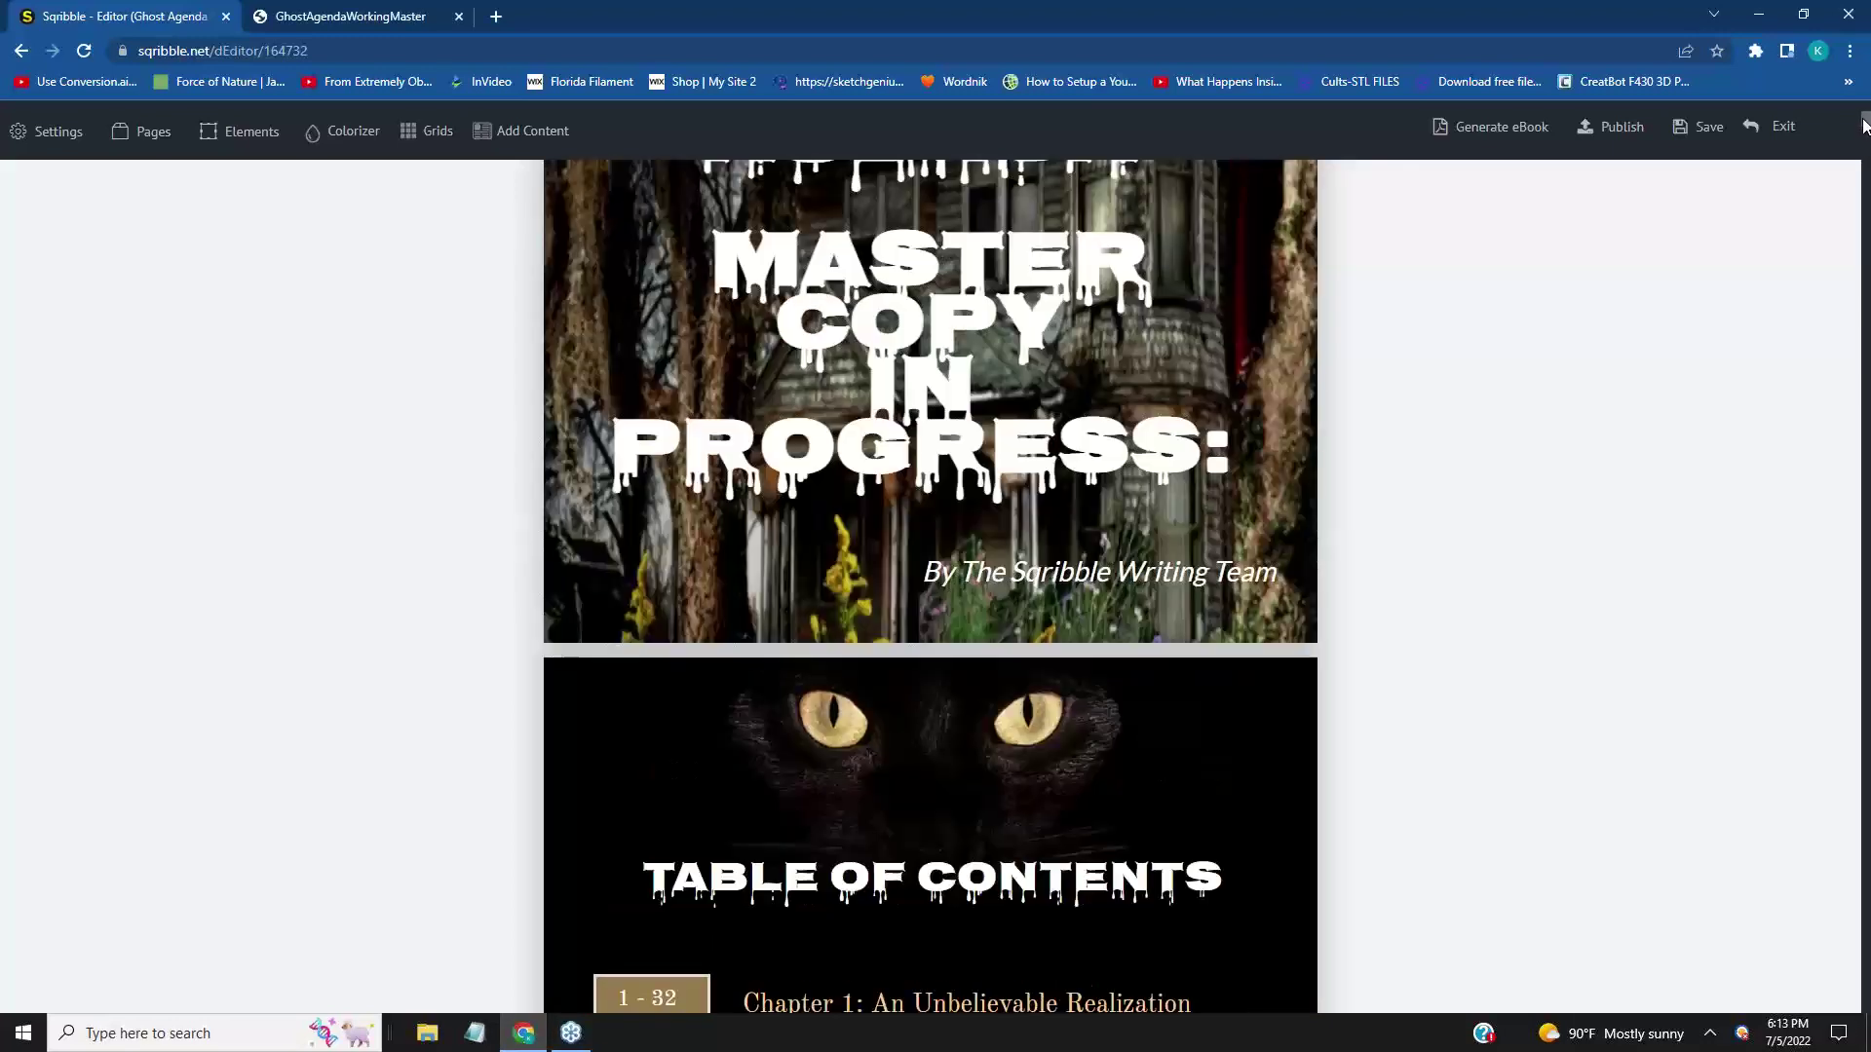
{"action": "scroll", "coordinate": [1864, 115], "scroll_direction": "down", "scroll_amount": 8}
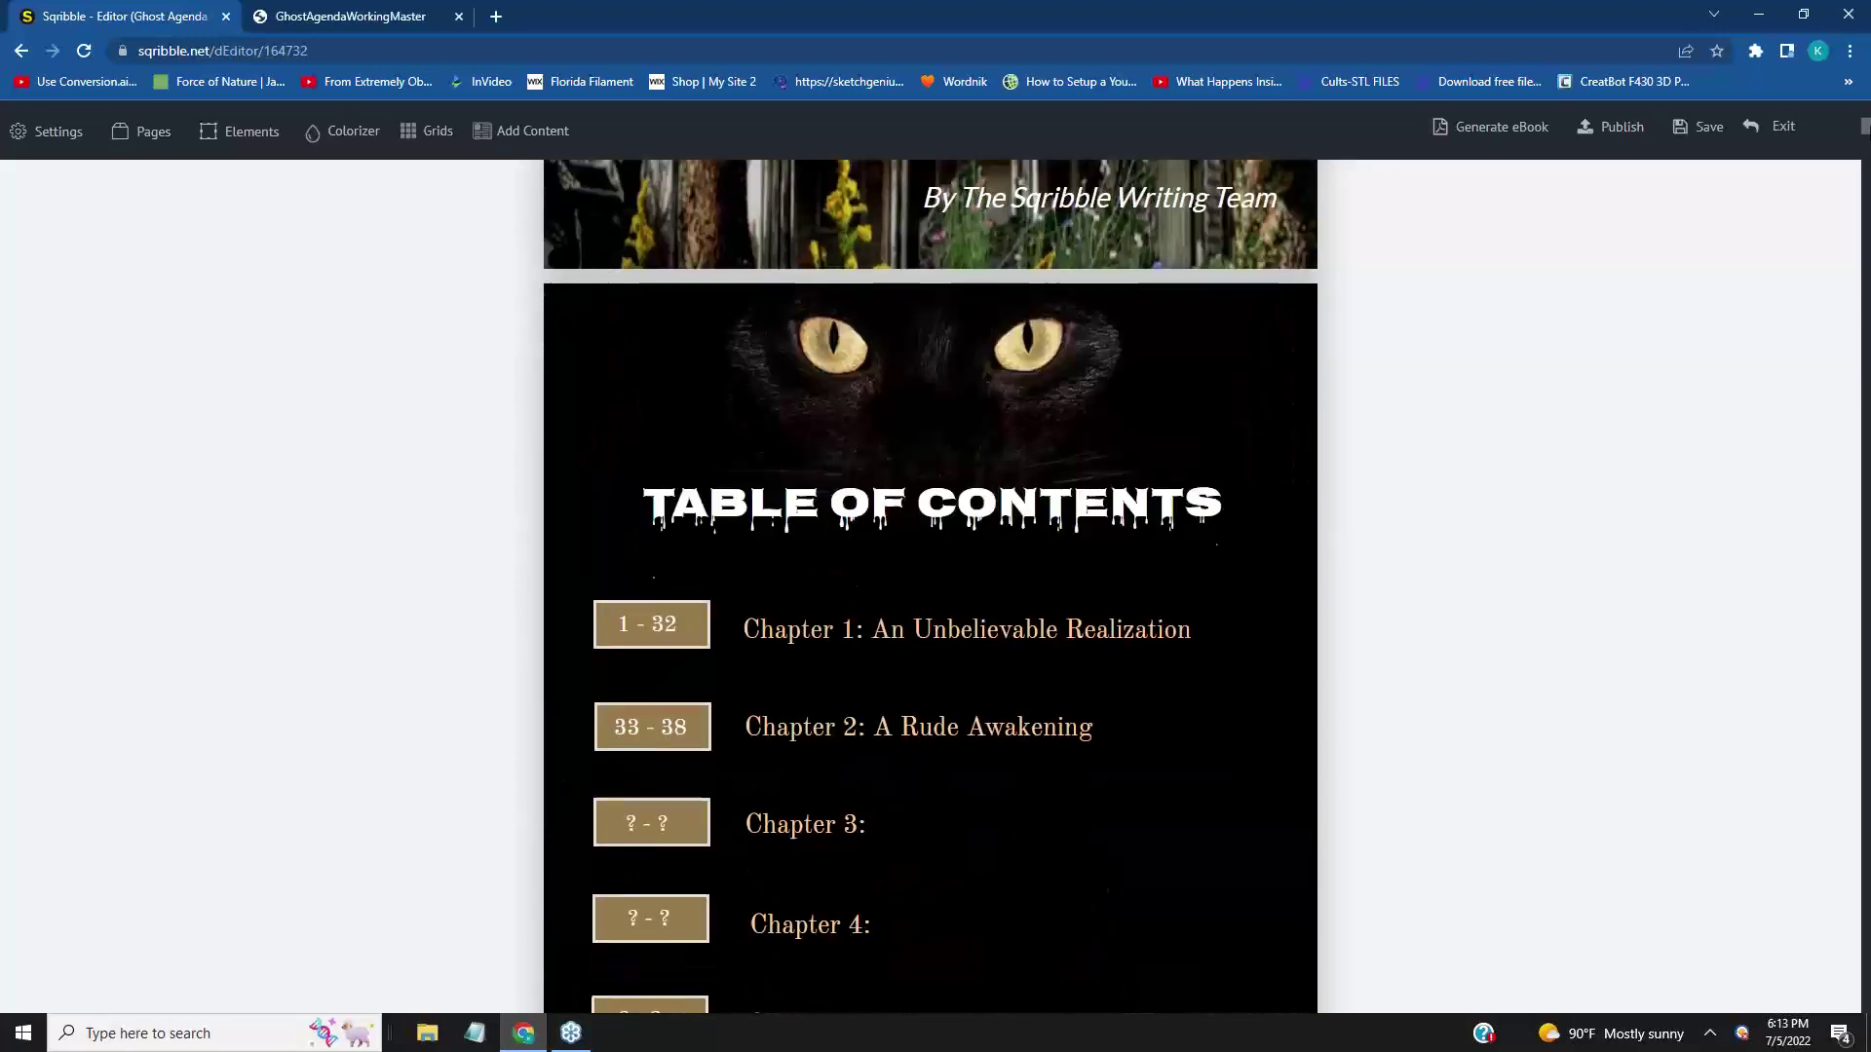
{"action": "scroll", "coordinate": [1865, 117], "scroll_direction": "up", "scroll_amount": 10}
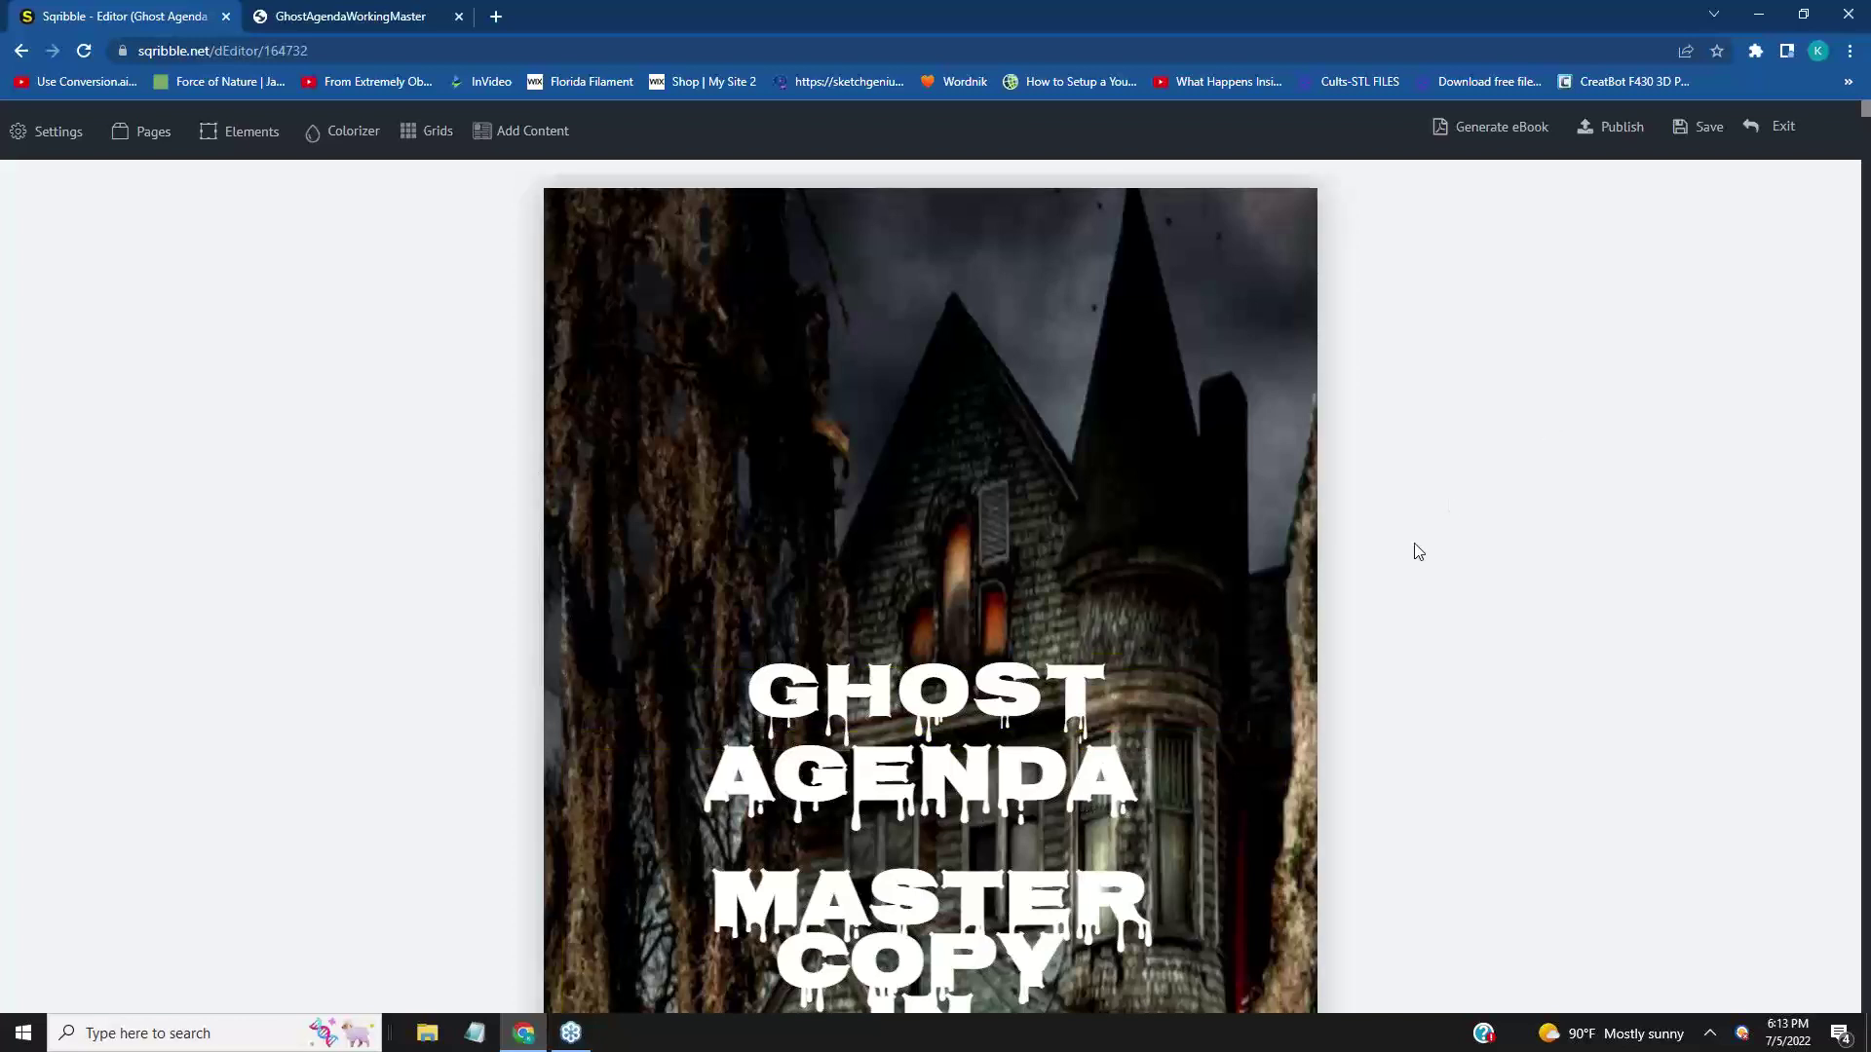
{"action": "scroll", "coordinate": [1466, 548], "scroll_direction": "down", "scroll_amount": 1}
{"action": "scroll", "coordinate": [1470, 550], "scroll_direction": "down", "scroll_amount": 1}
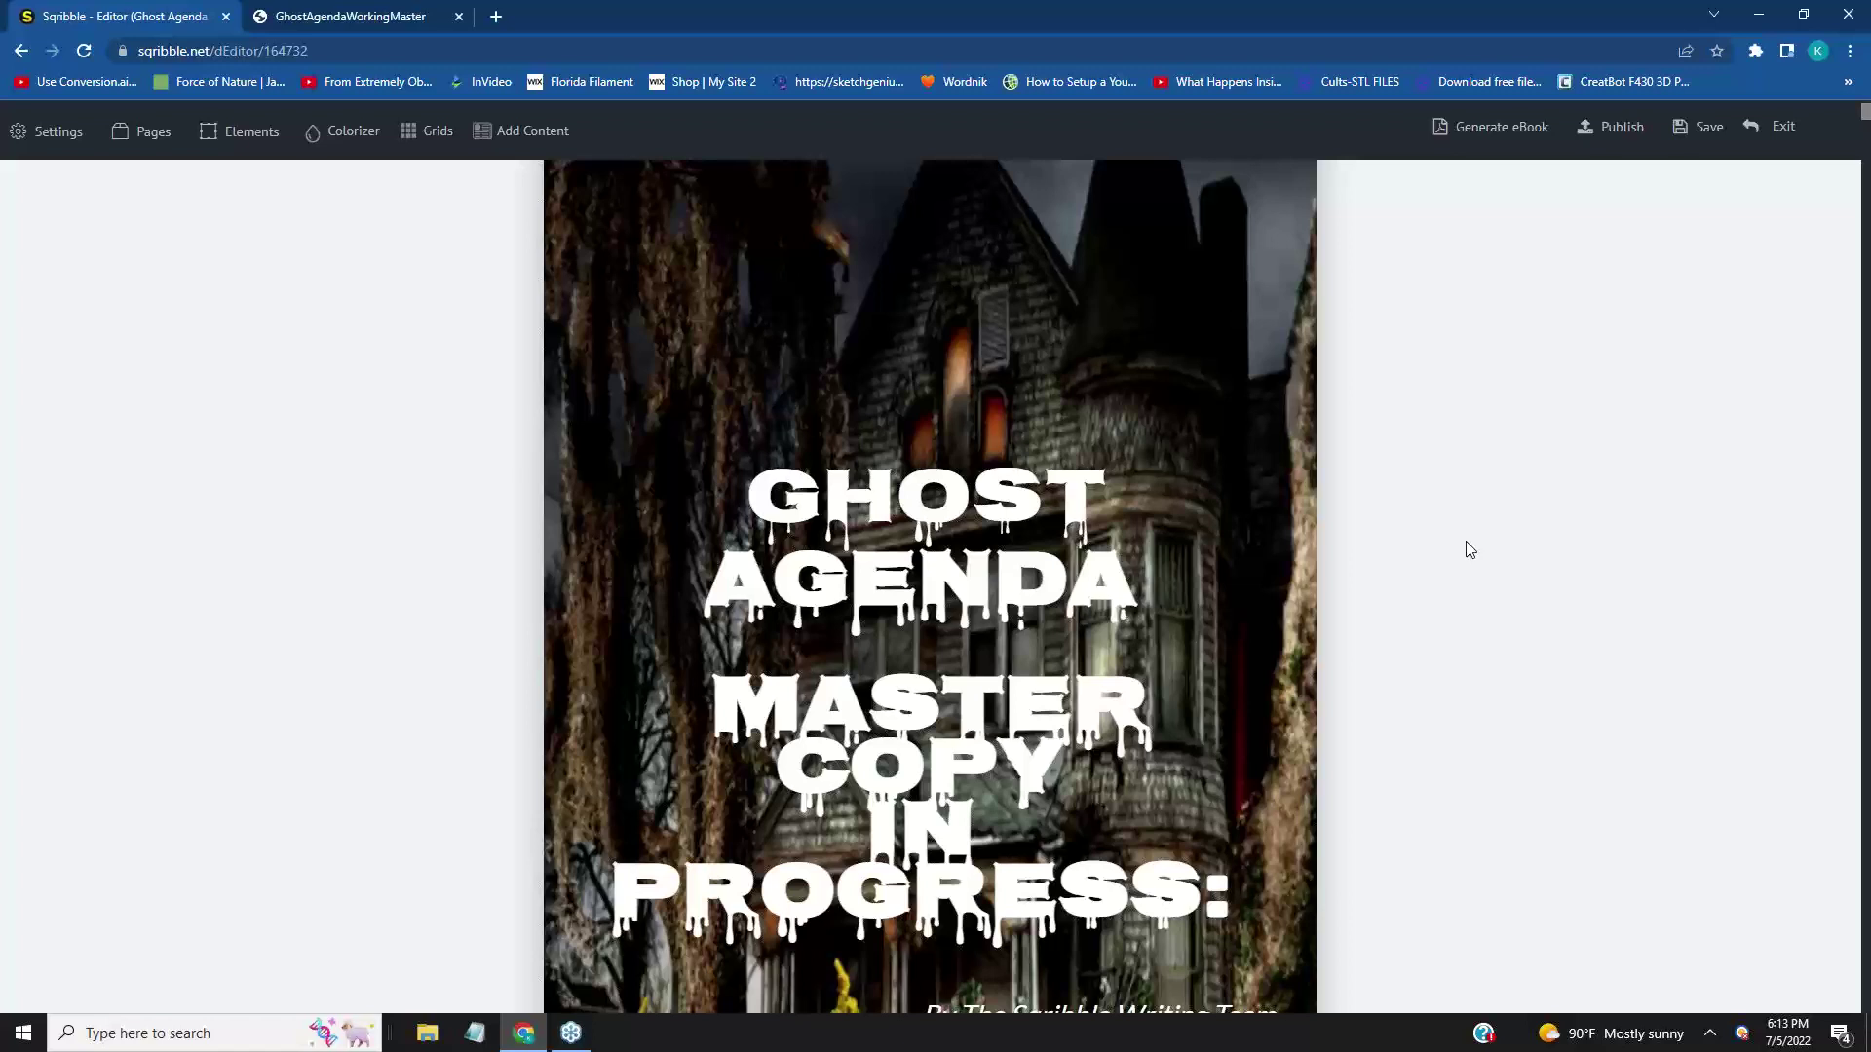
{"action": "scroll", "coordinate": [1470, 551], "scroll_direction": "down", "scroll_amount": 2}
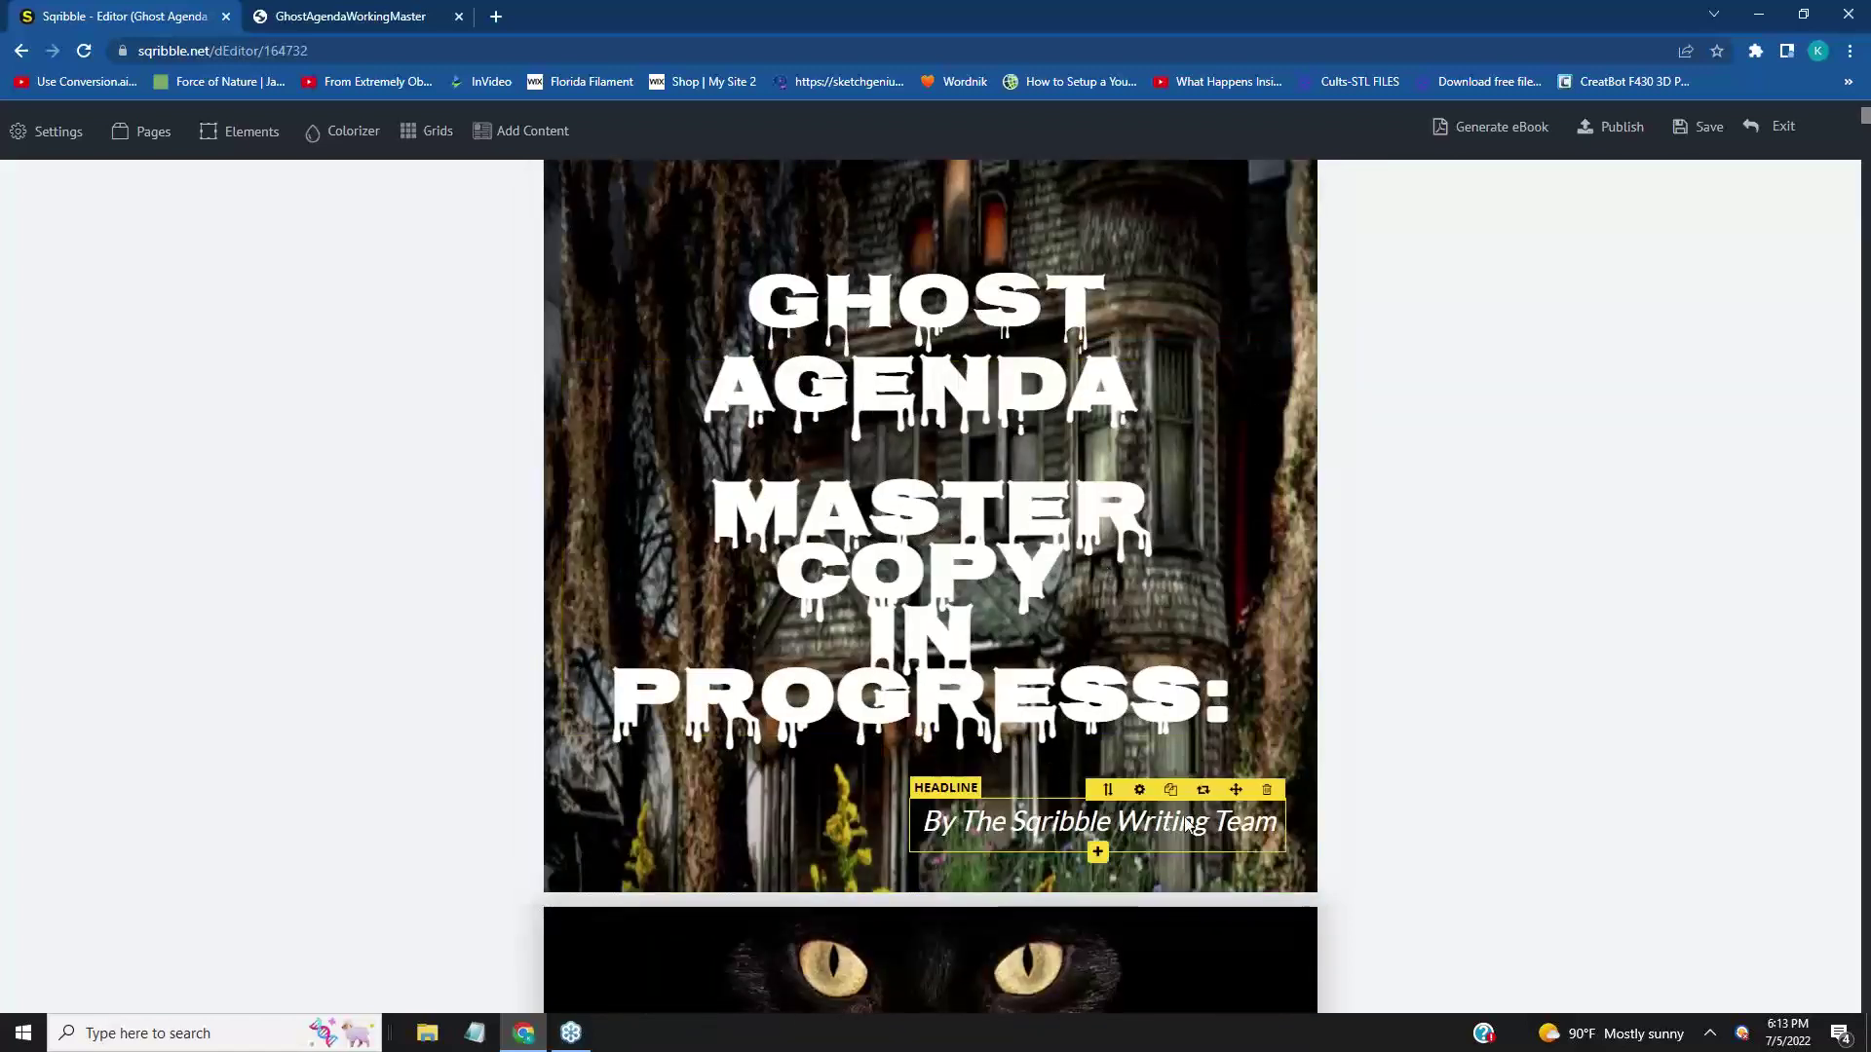
{"action": "scroll", "coordinate": [1103, 423], "scroll_direction": "down", "scroll_amount": 4}
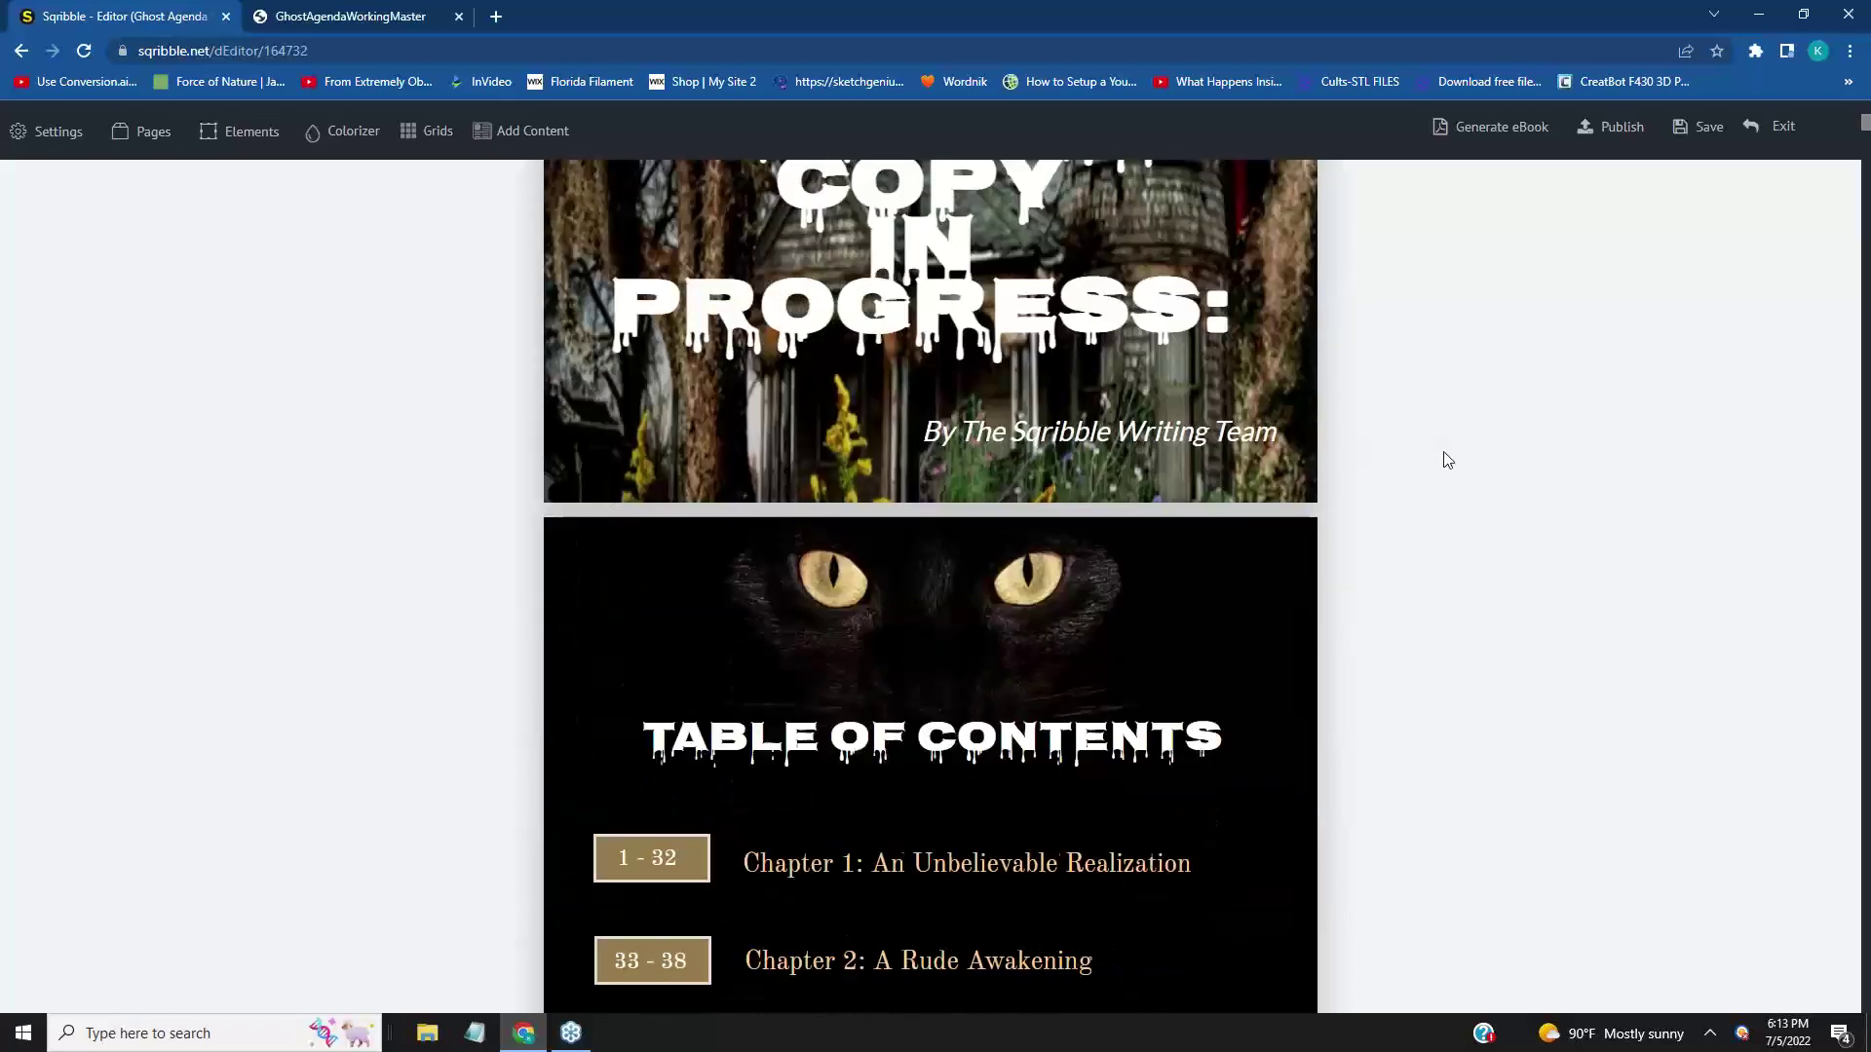
{"action": "scroll", "coordinate": [1453, 463], "scroll_direction": "down", "scroll_amount": 6}
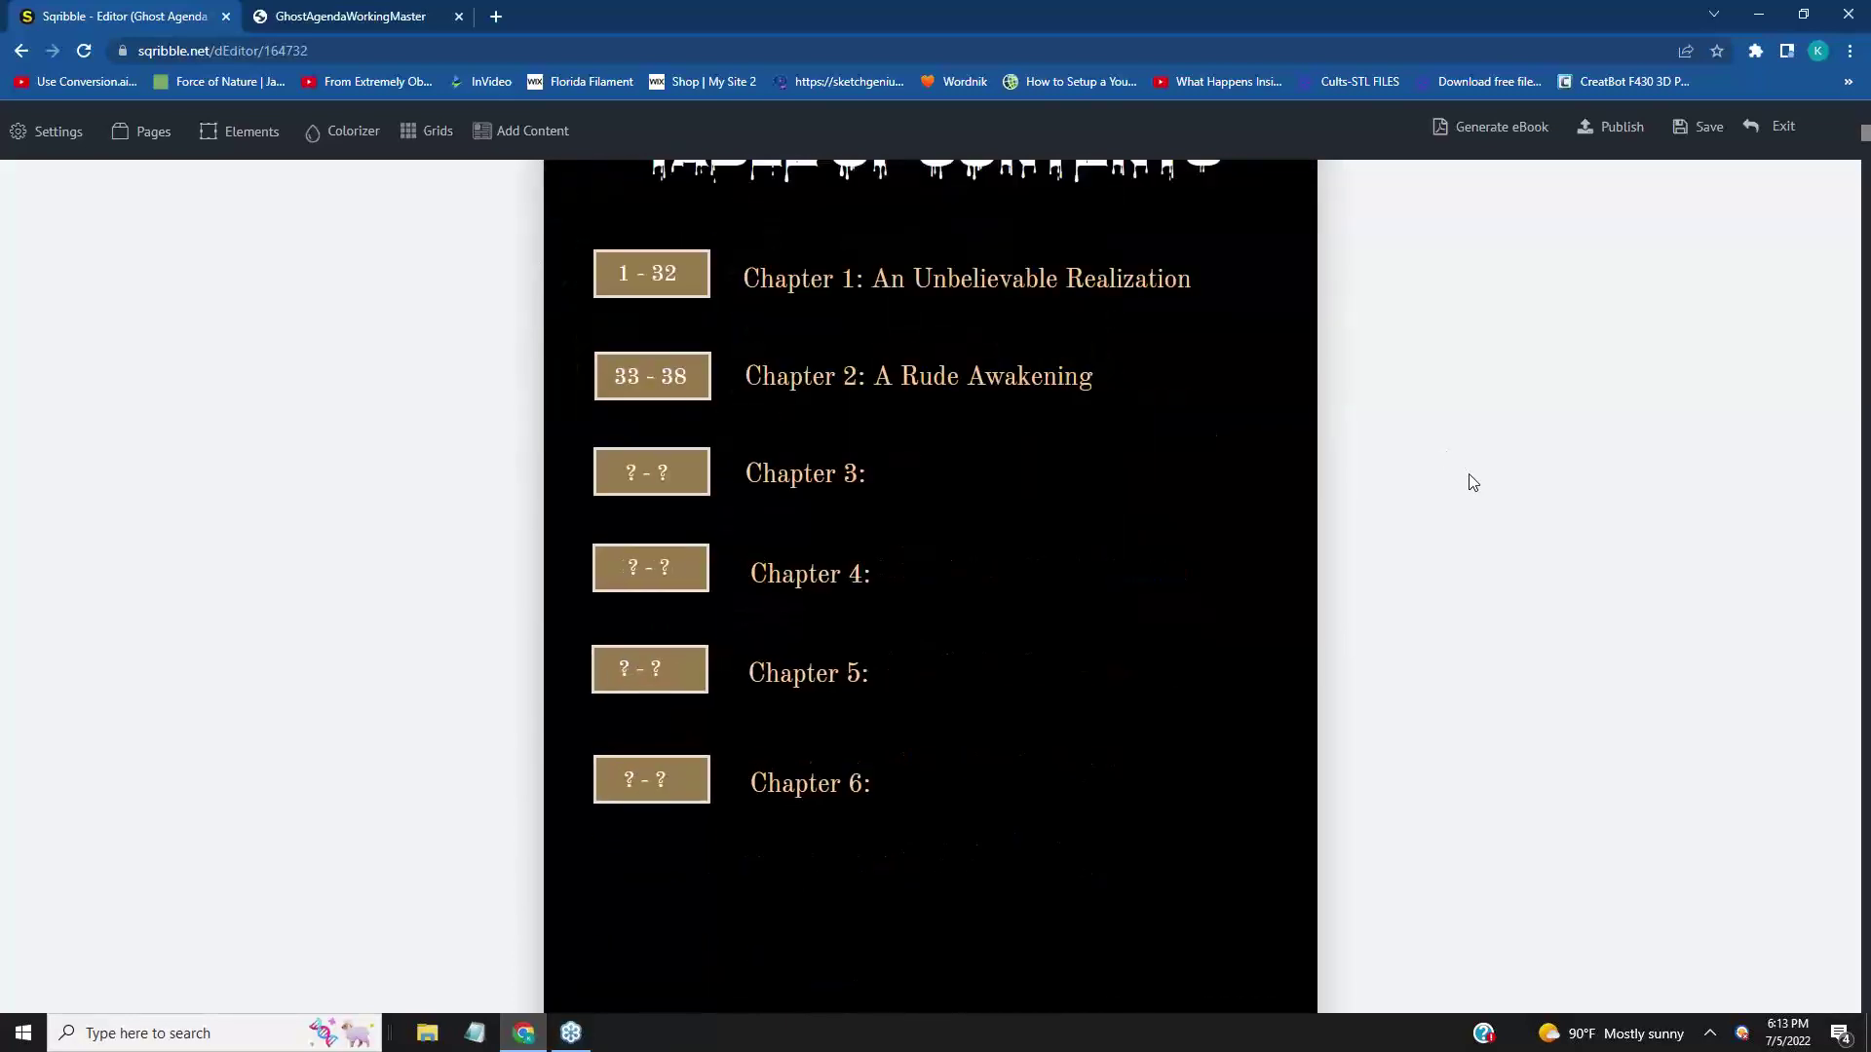
{"action": "scroll", "coordinate": [1474, 482], "scroll_direction": "down", "scroll_amount": 2}
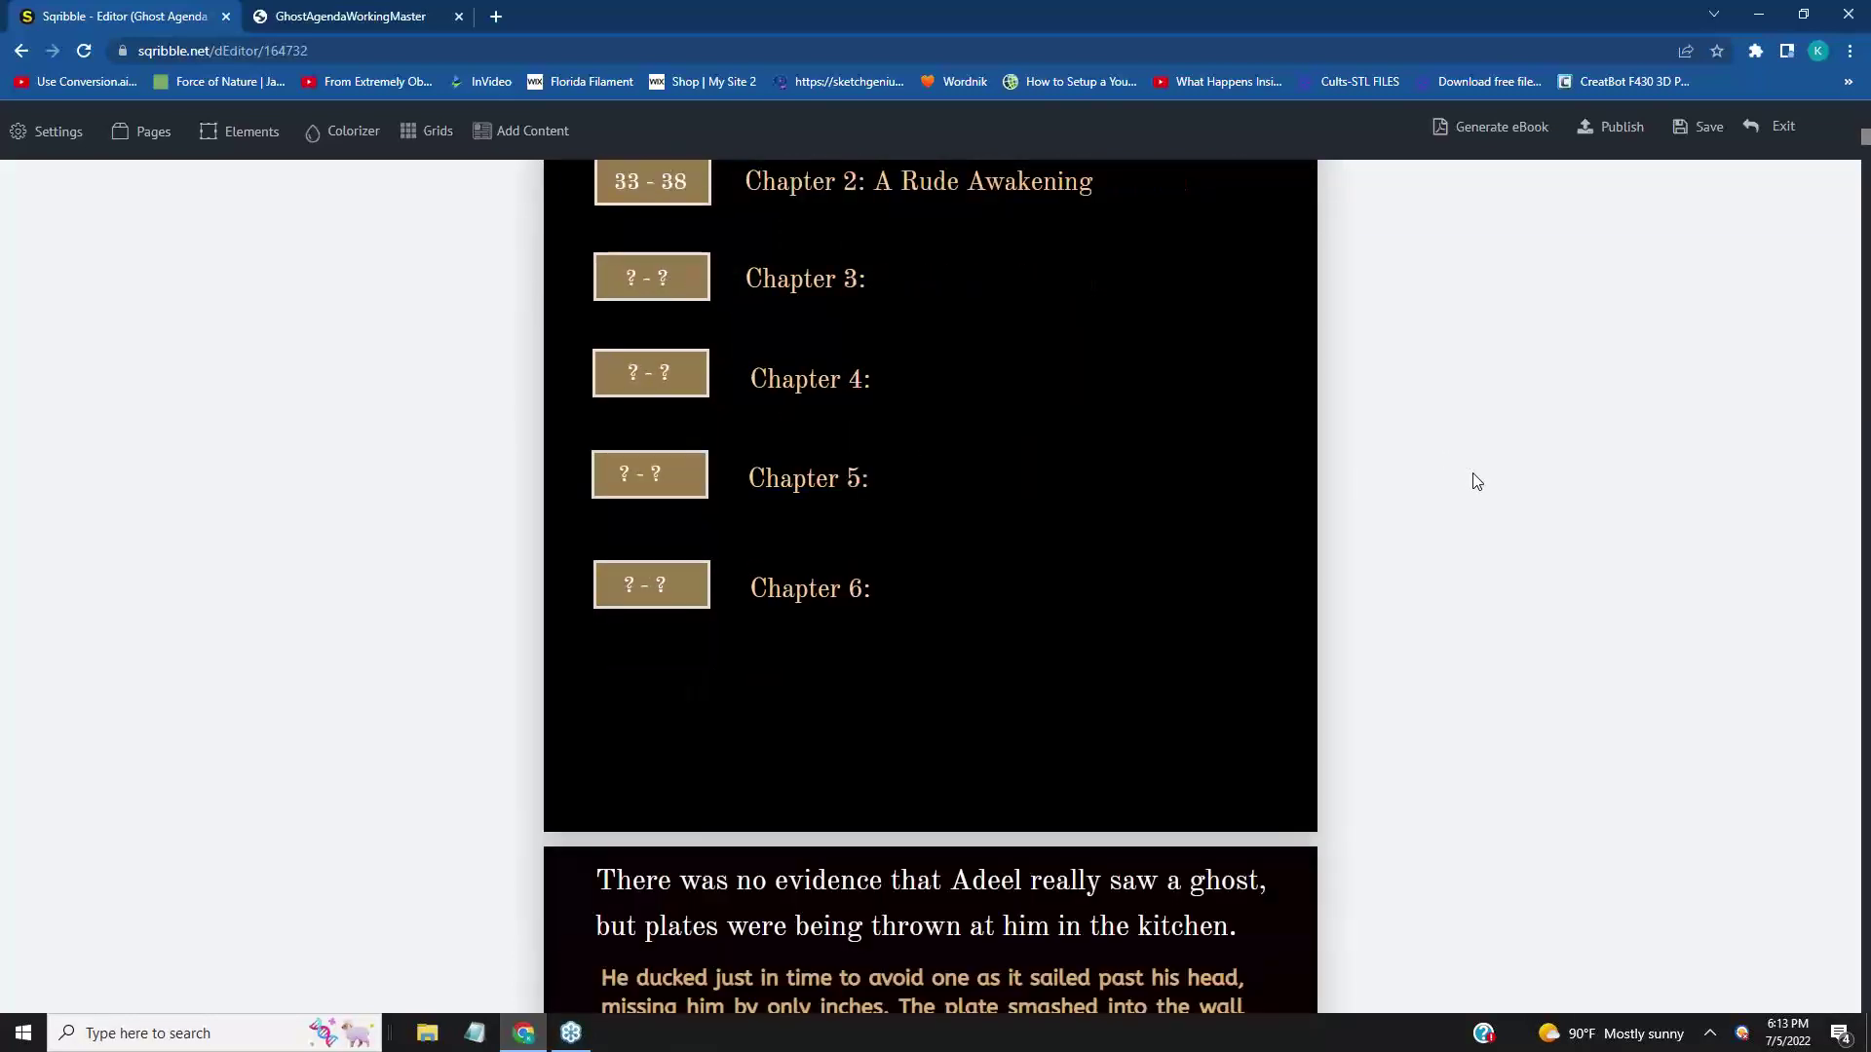
{"action": "scroll", "coordinate": [1477, 482], "scroll_direction": "down", "scroll_amount": 3}
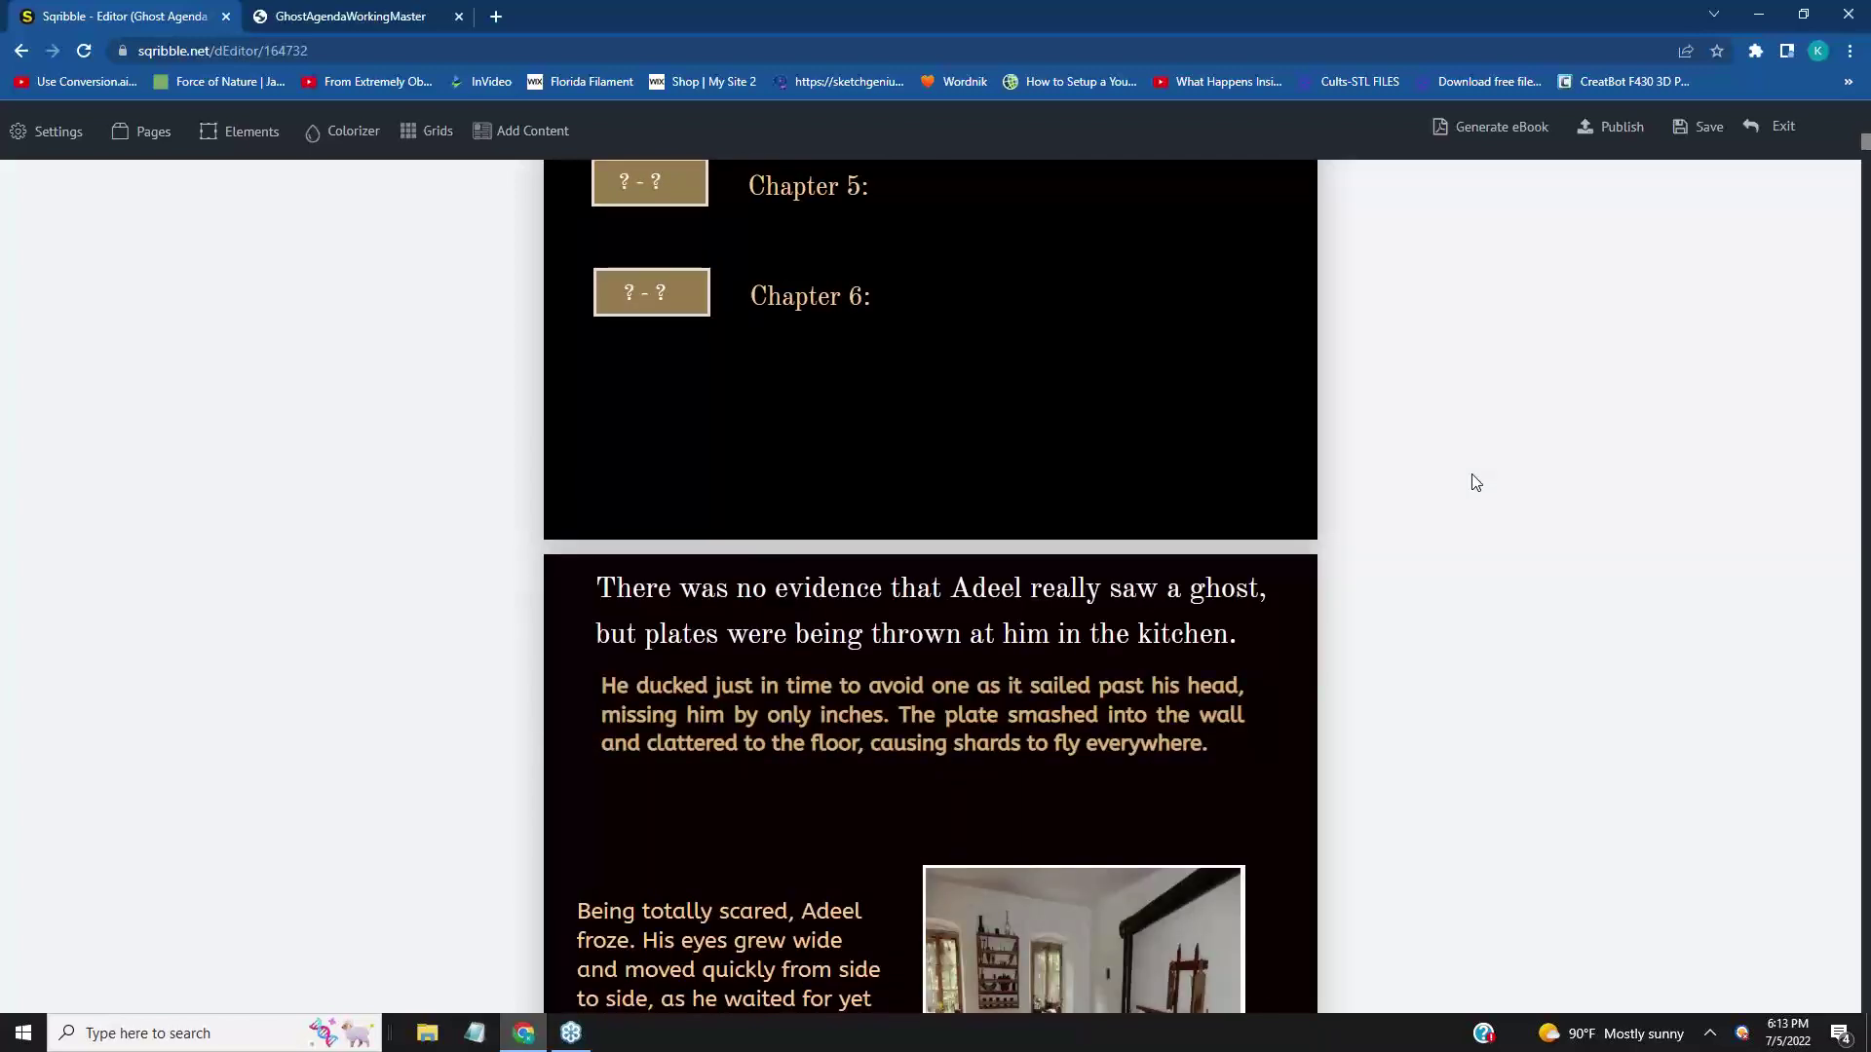
{"action": "scroll", "coordinate": [1420, 643], "scroll_direction": "down", "scroll_amount": 3}
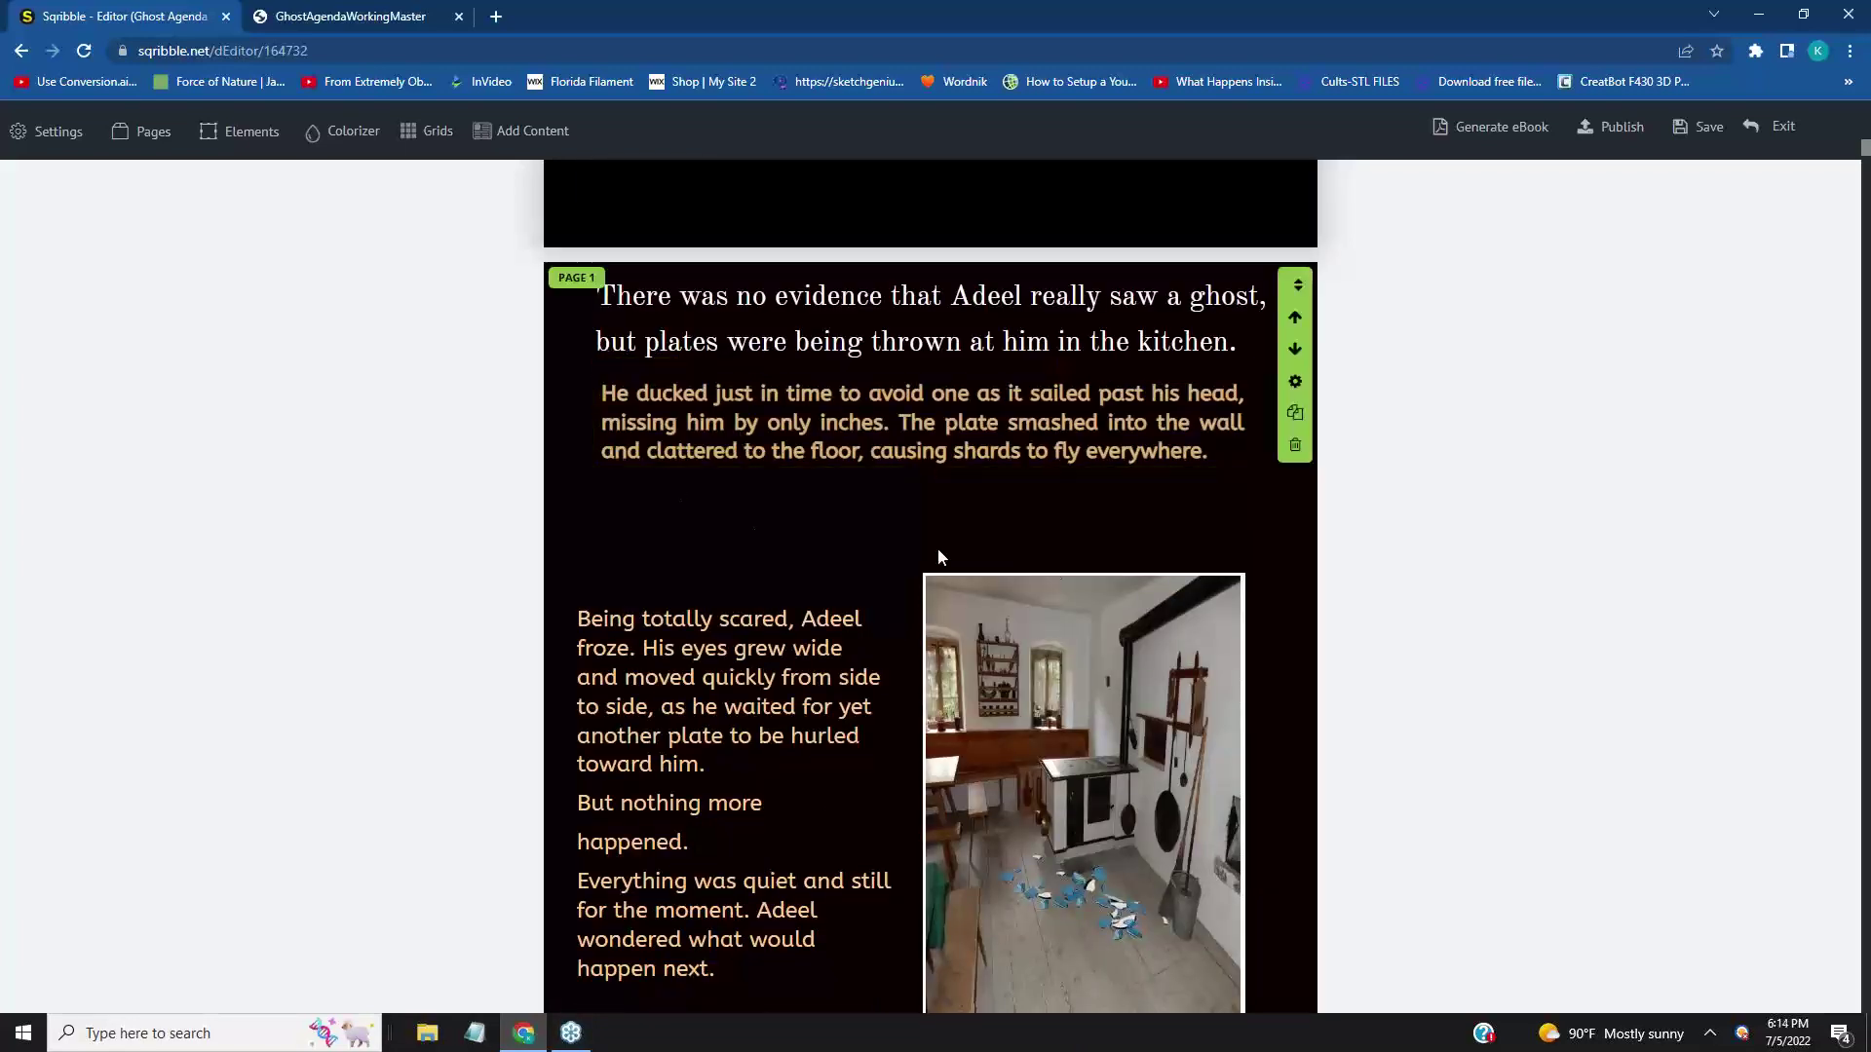
{"action": "scroll", "coordinate": [1588, 624], "scroll_direction": "down", "scroll_amount": 2}
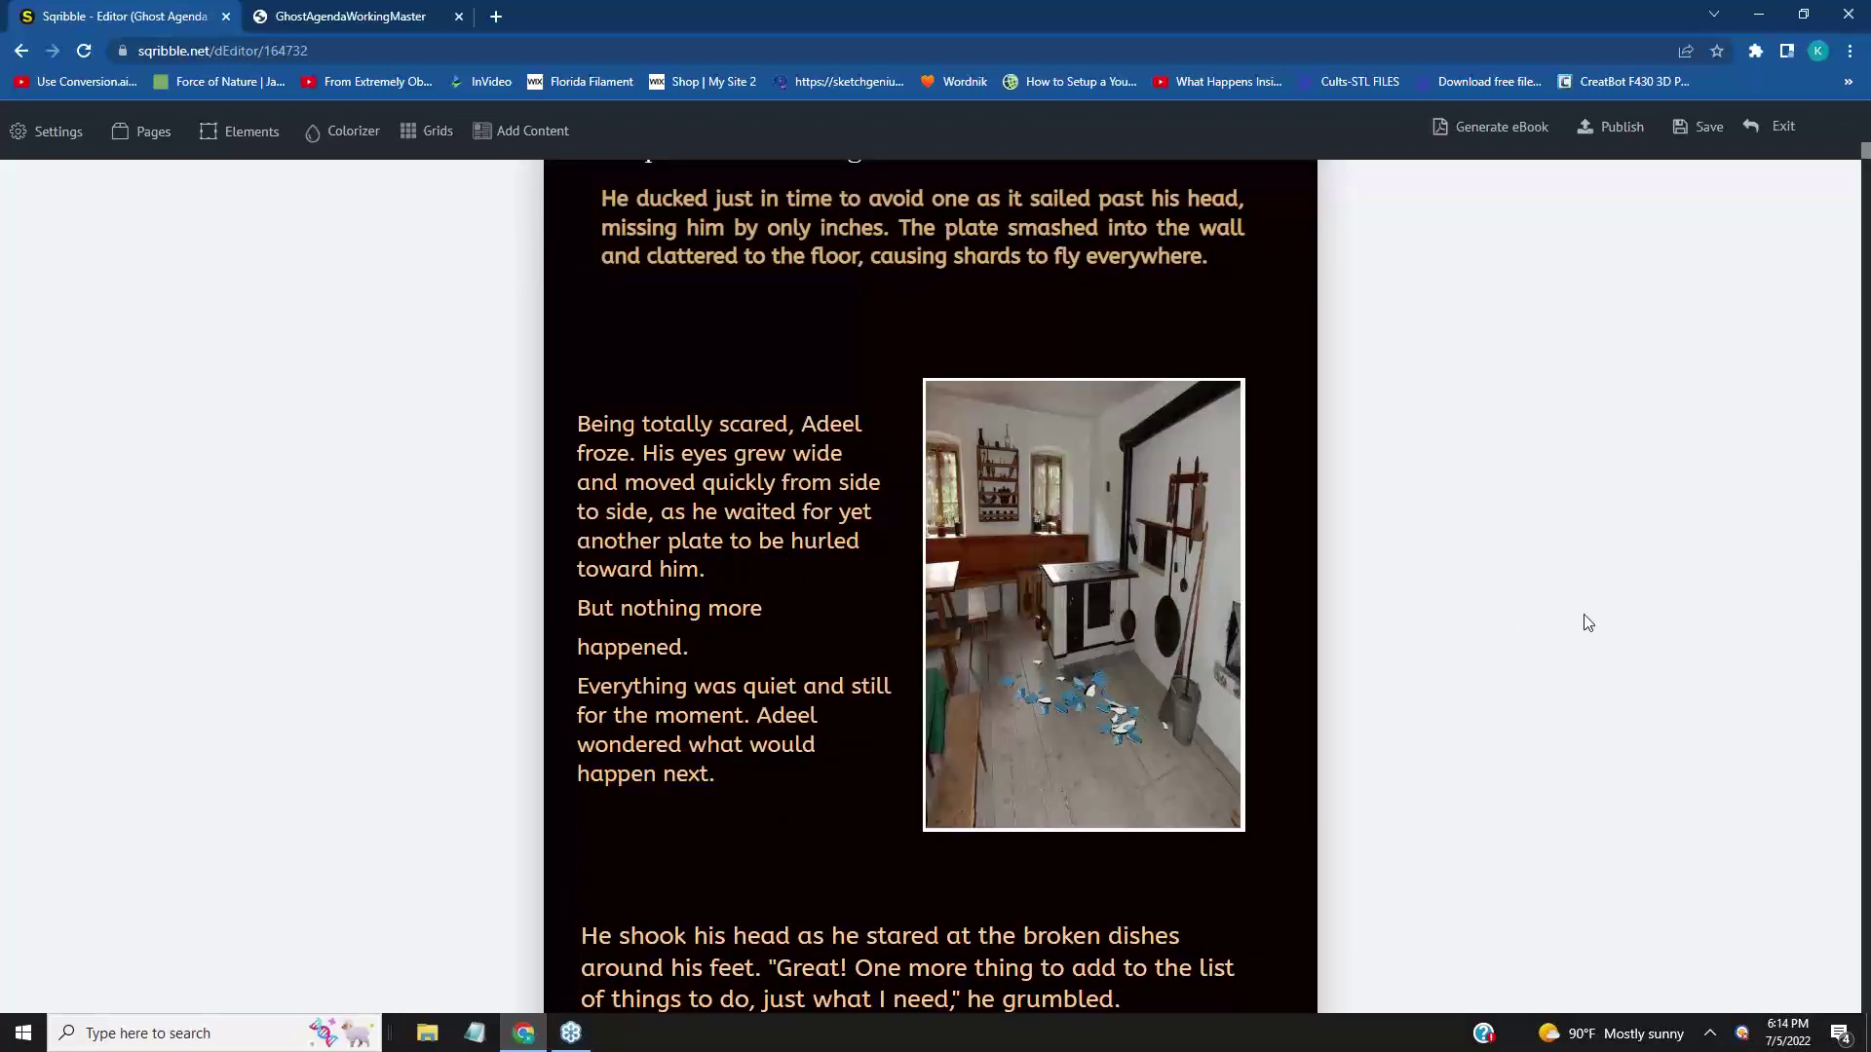
{"action": "scroll", "coordinate": [1588, 623], "scroll_direction": "up", "scroll_amount": 8}
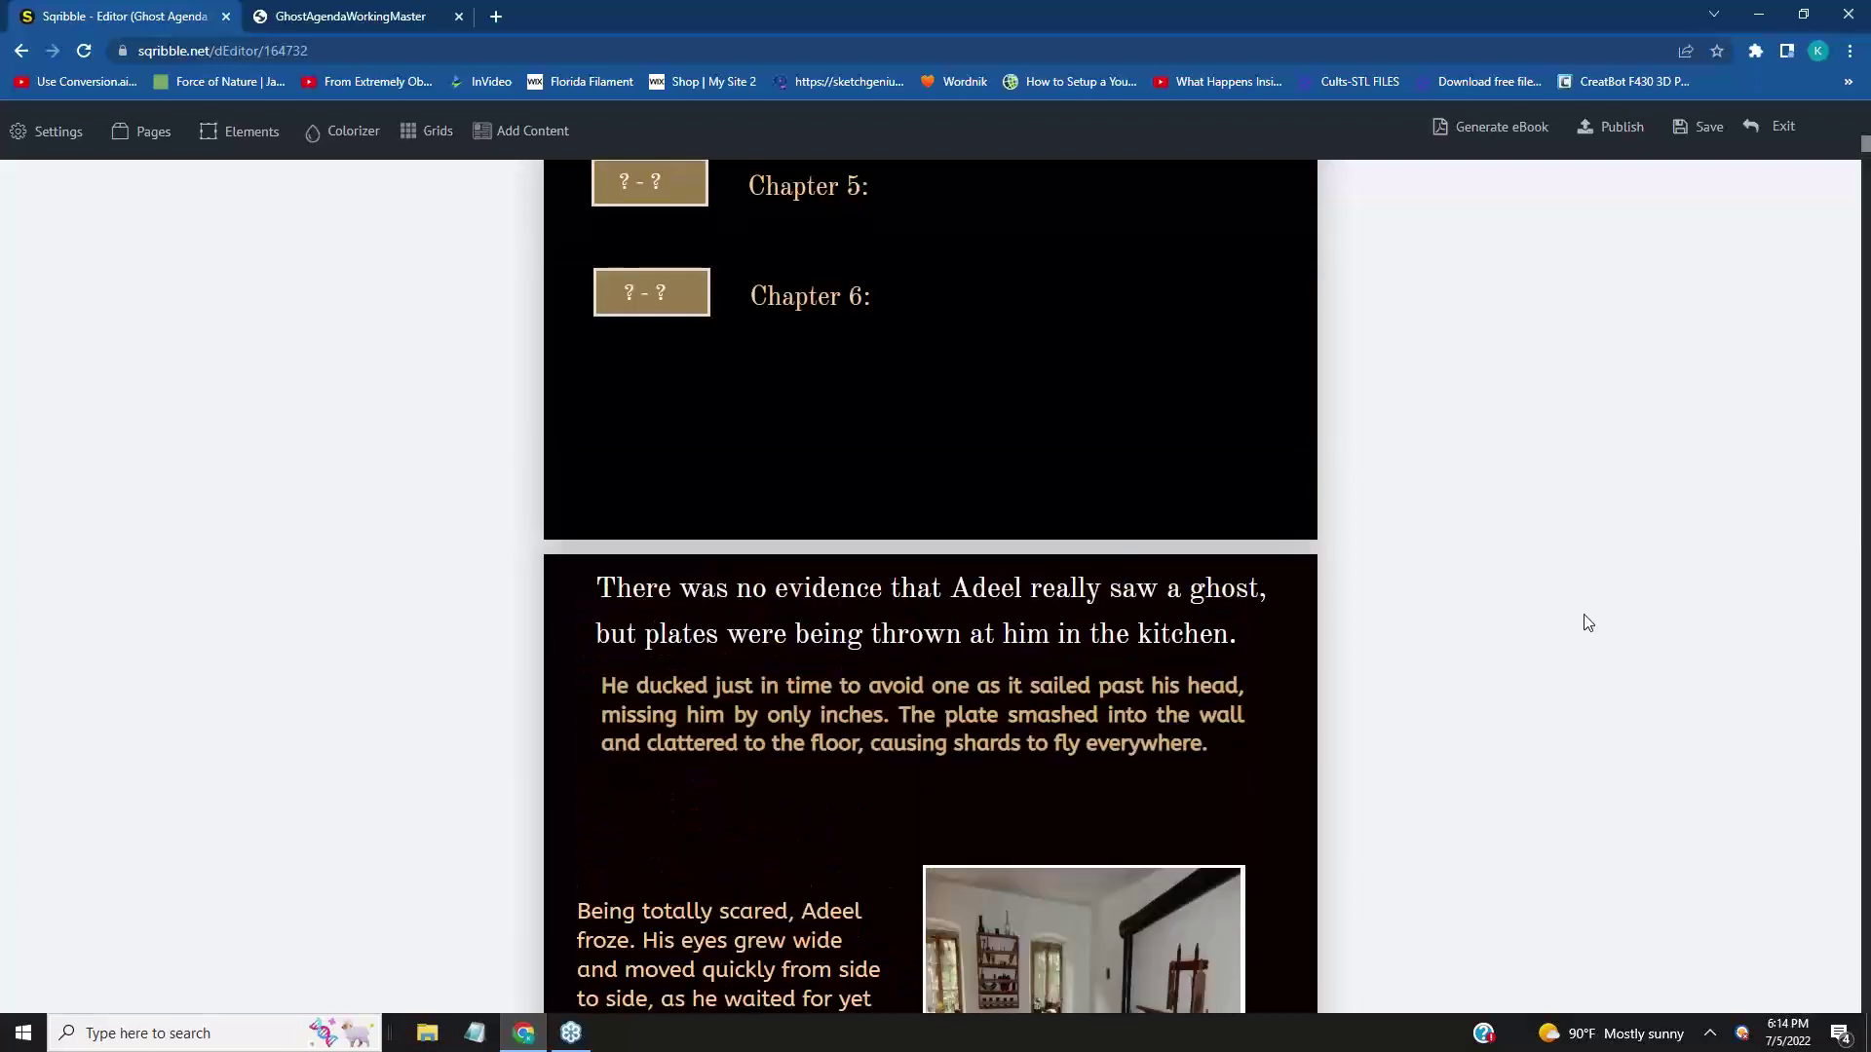
- Recheck the table of contents, then examine page 1's story text and its kitchen picture with the broken plates
{"action": "scroll", "coordinate": [1588, 623], "scroll_direction": "up", "scroll_amount": 3}
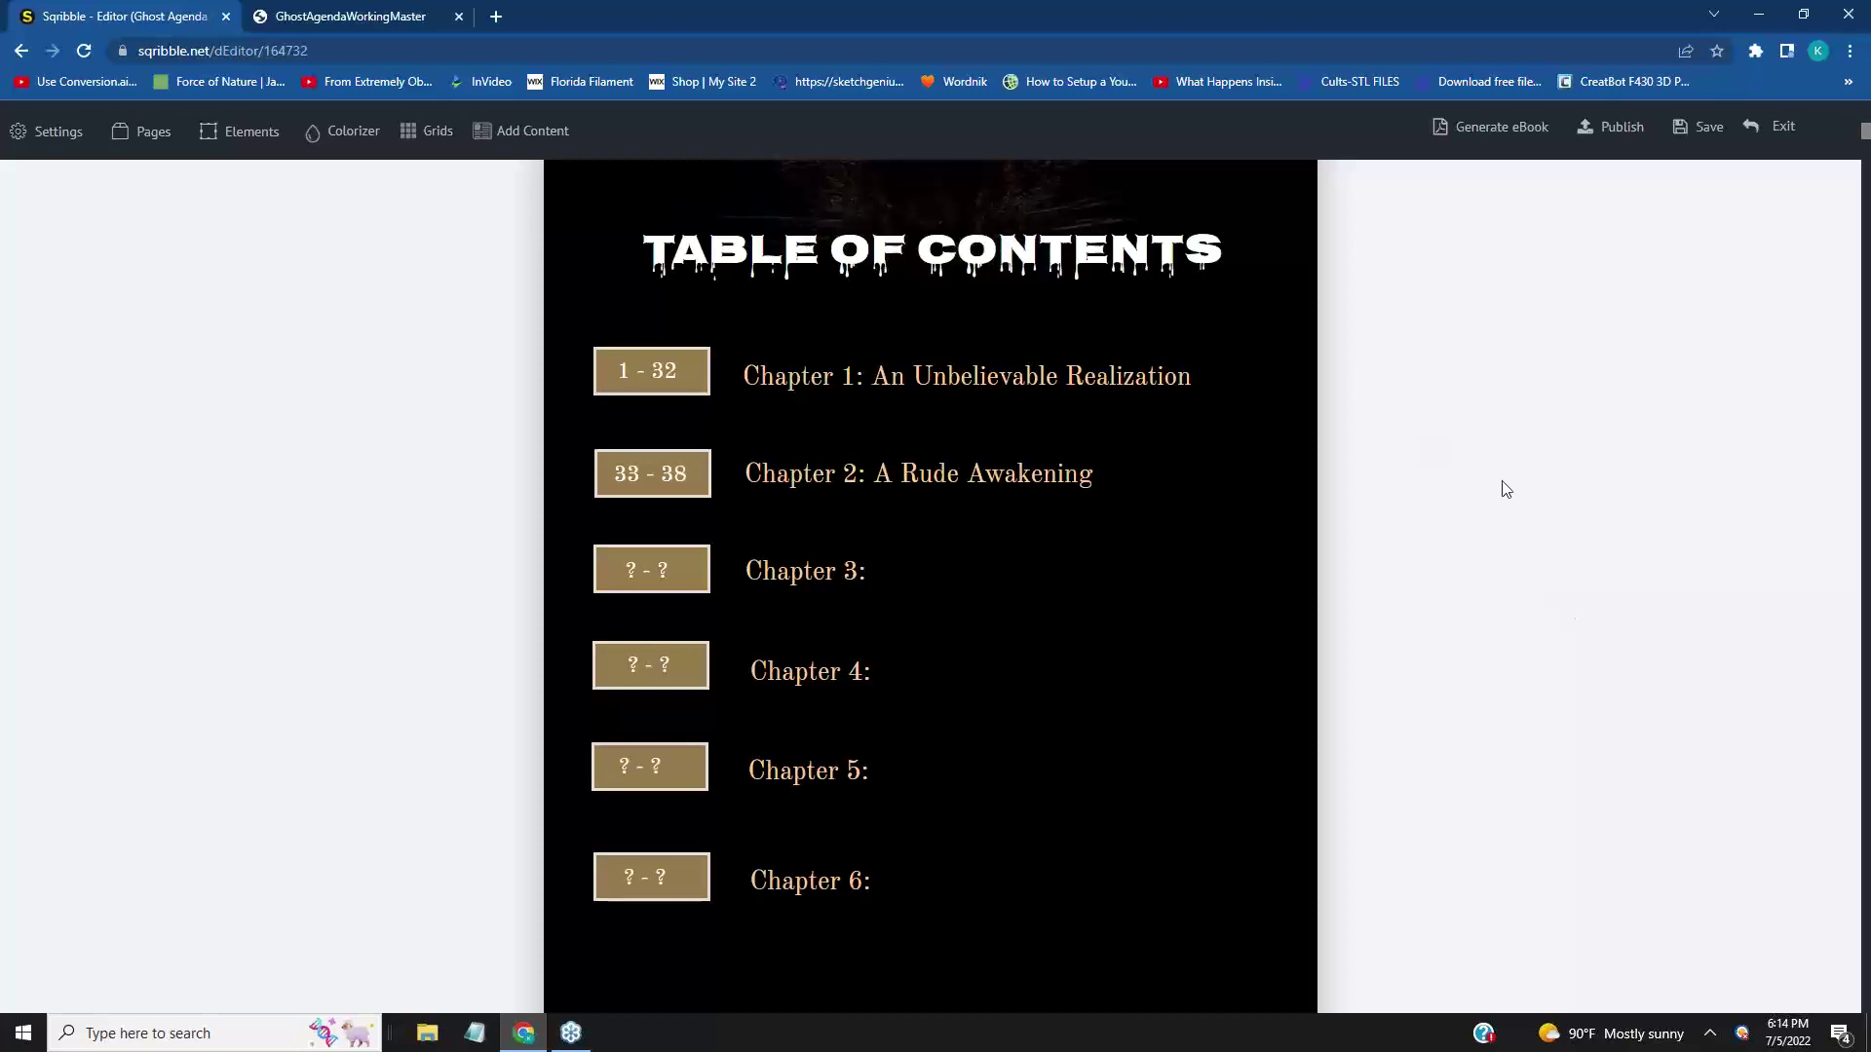
{"action": "scroll", "coordinate": [1508, 490], "scroll_direction": "down", "scroll_amount": 2}
{"action": "scroll", "coordinate": [1507, 490], "scroll_direction": "down", "scroll_amount": 3}
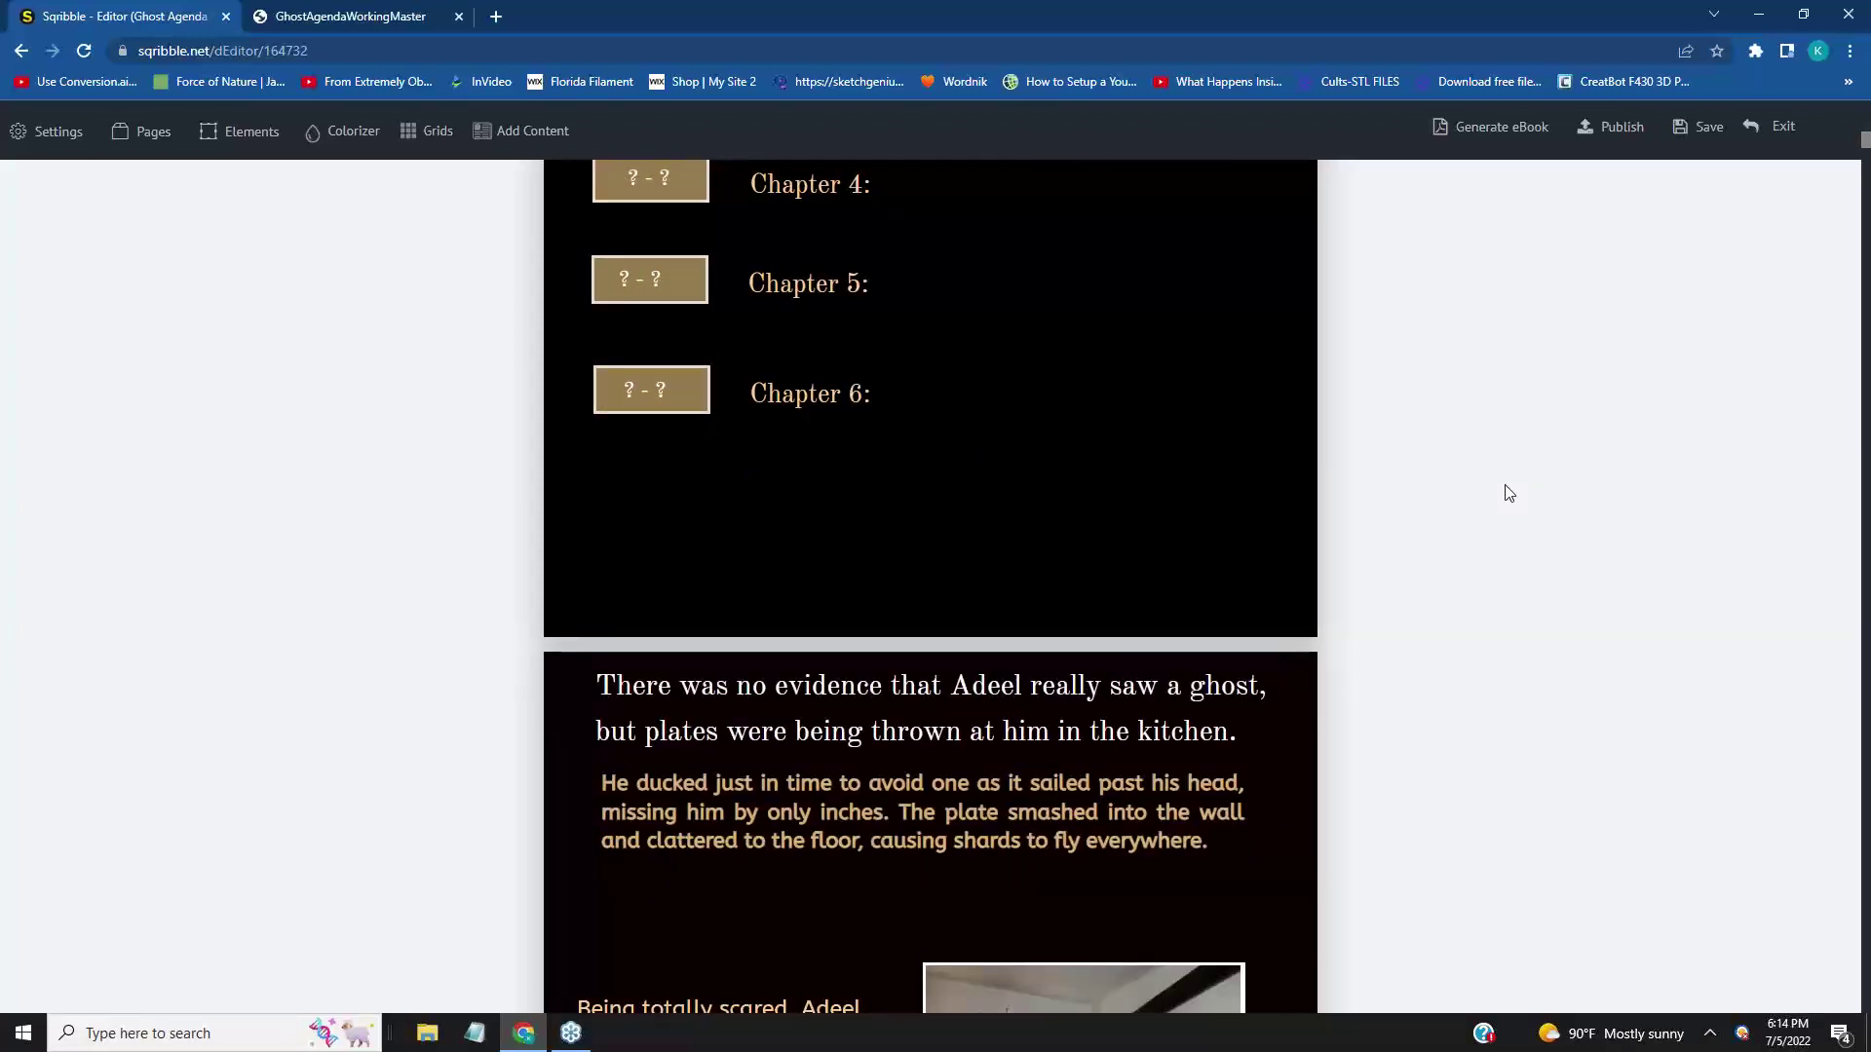
{"action": "scroll", "coordinate": [1470, 511], "scroll_direction": "down", "scroll_amount": 1}
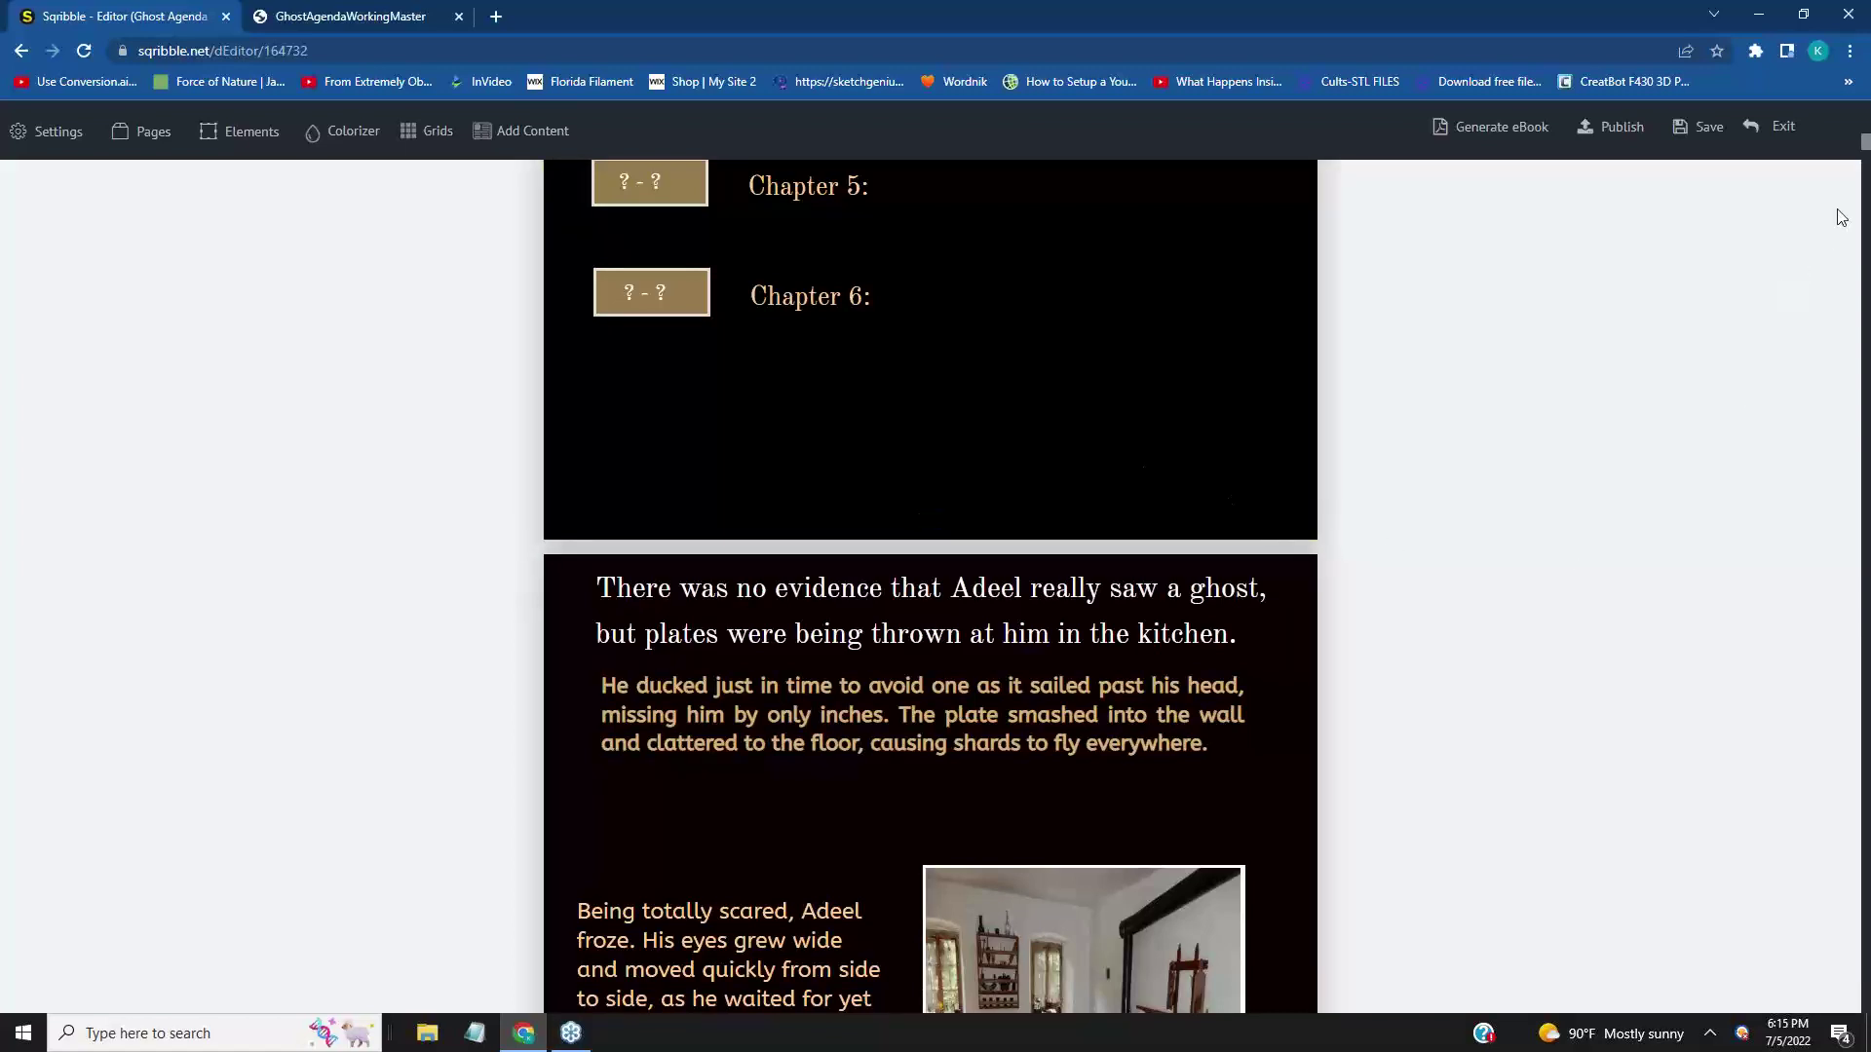
{"action": "left_click_drag", "start_coordinate": [1864, 146], "coordinate": [1859, 154]}
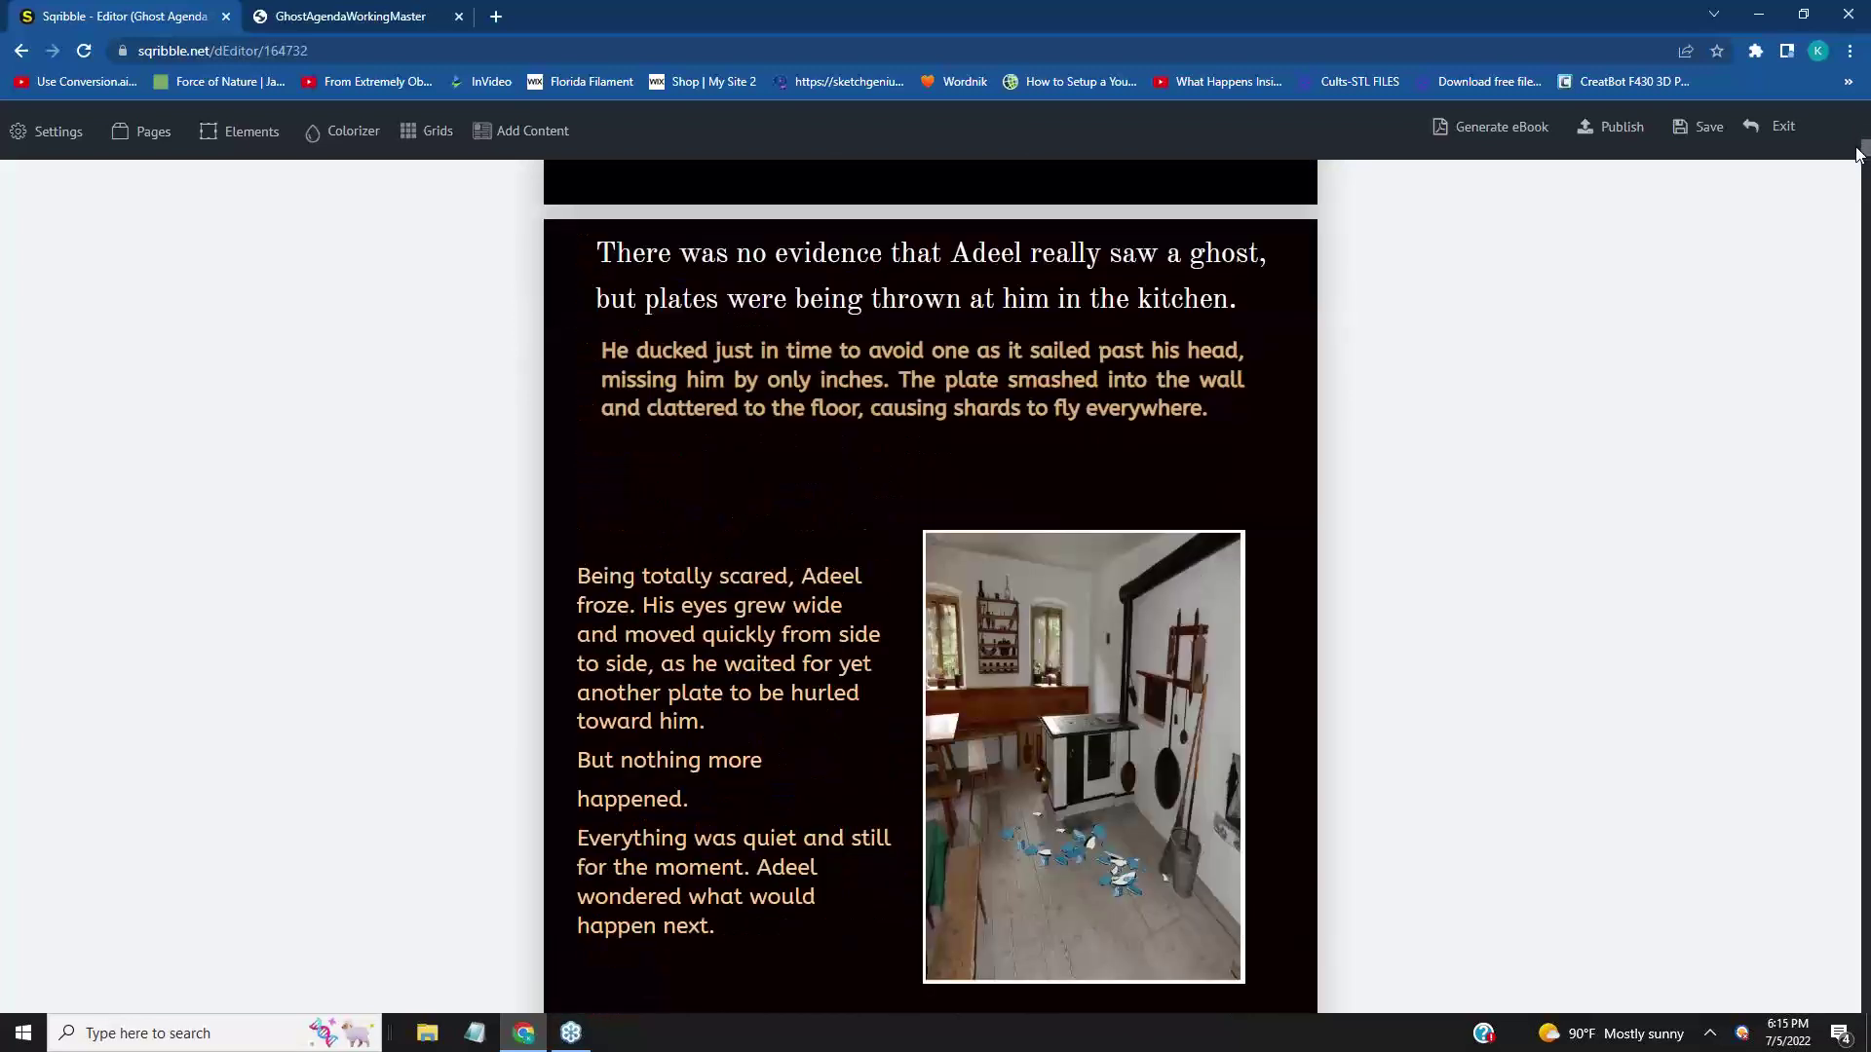
{"action": "mouse_move", "coordinate": [1064, 868]}
{"action": "scroll", "coordinate": [1499, 642], "scroll_direction": "down", "scroll_amount": 1}
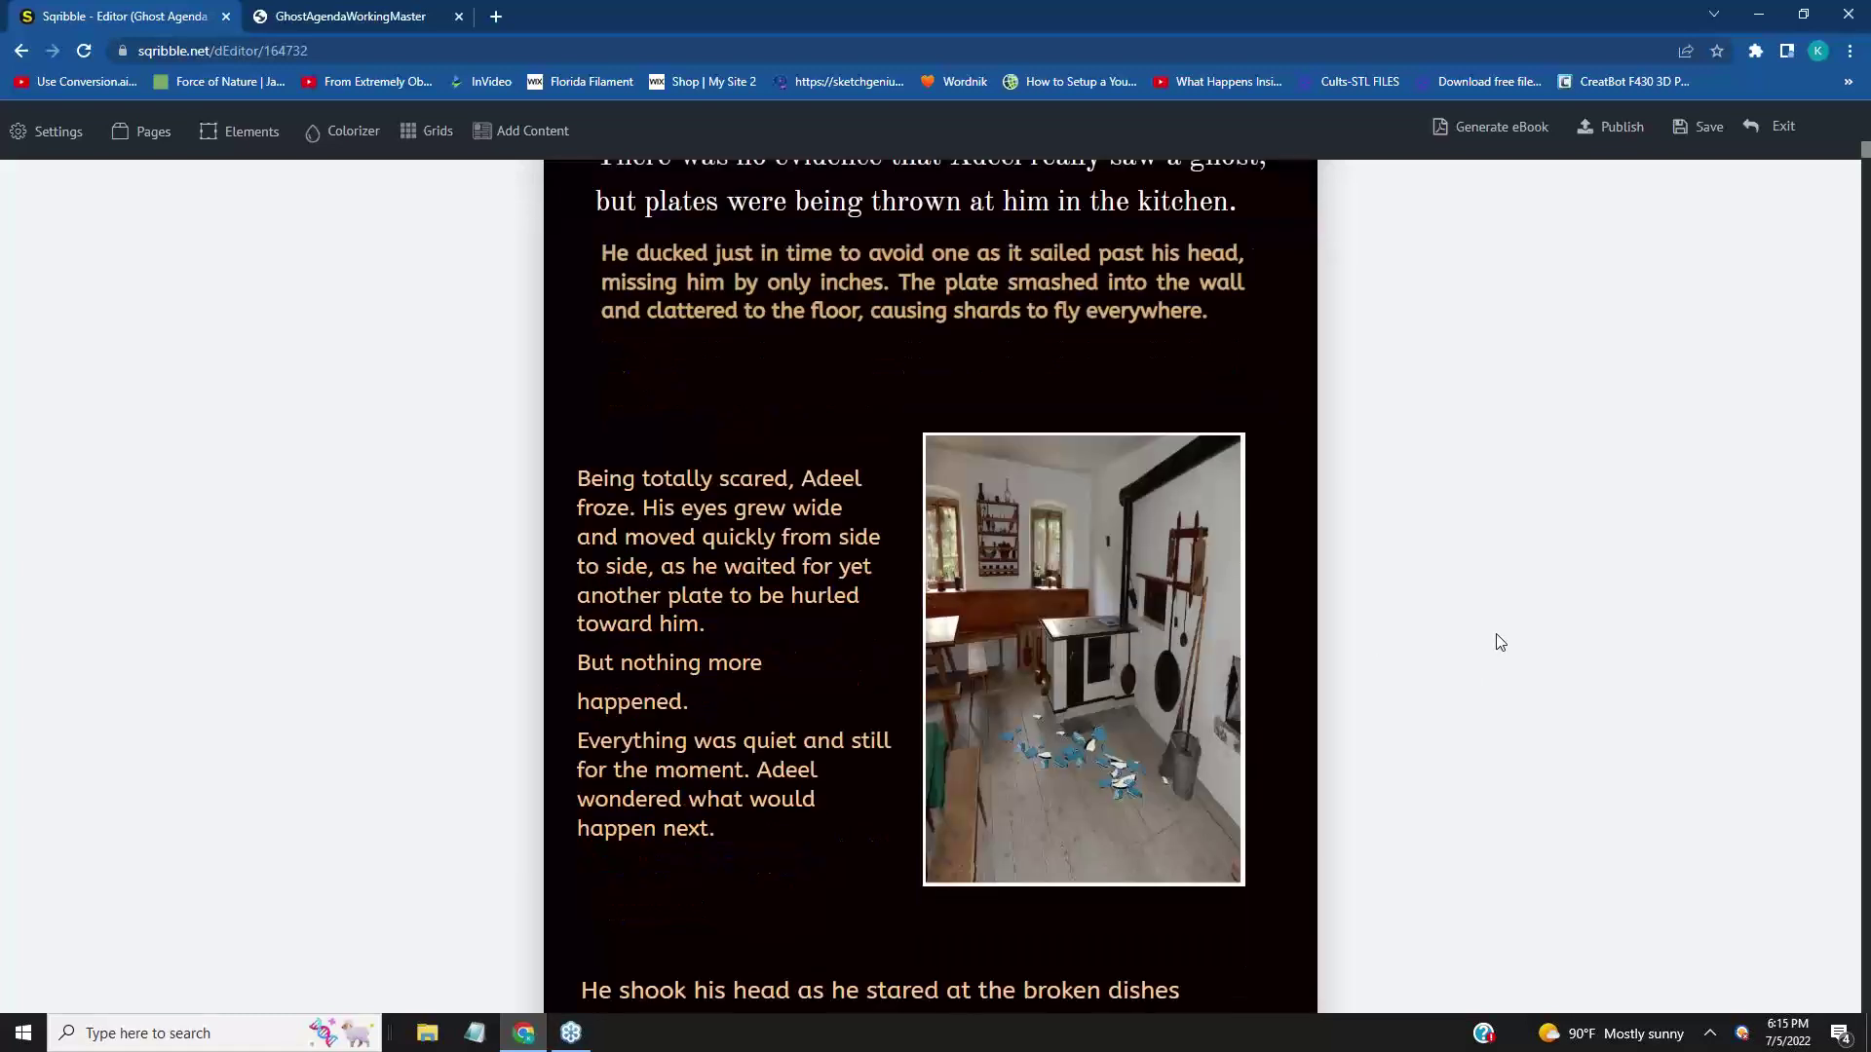
{"action": "mouse_move", "coordinate": [1270, 659]}
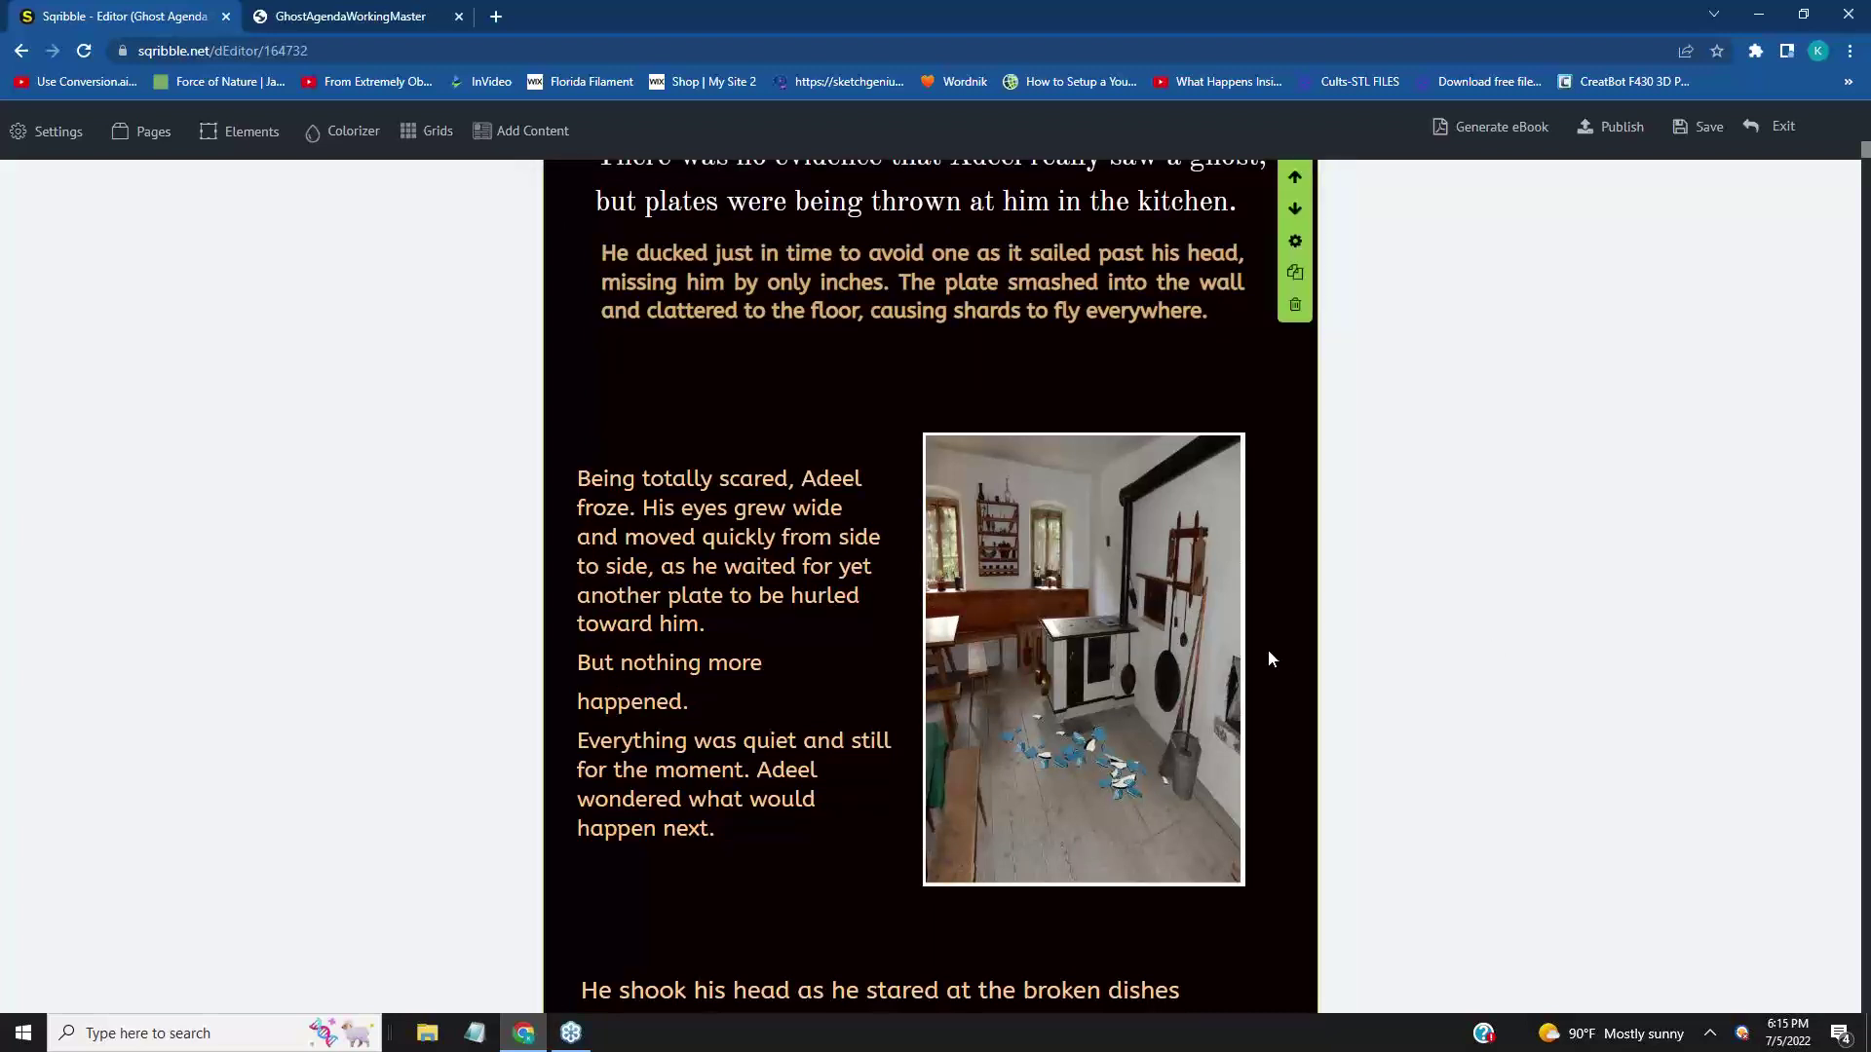
- Skim the cover, table of contents and opening of page 1 once more, and return to the cover title
{"action": "scroll", "coordinate": [1277, 645], "scroll_direction": "up", "scroll_amount": 13}
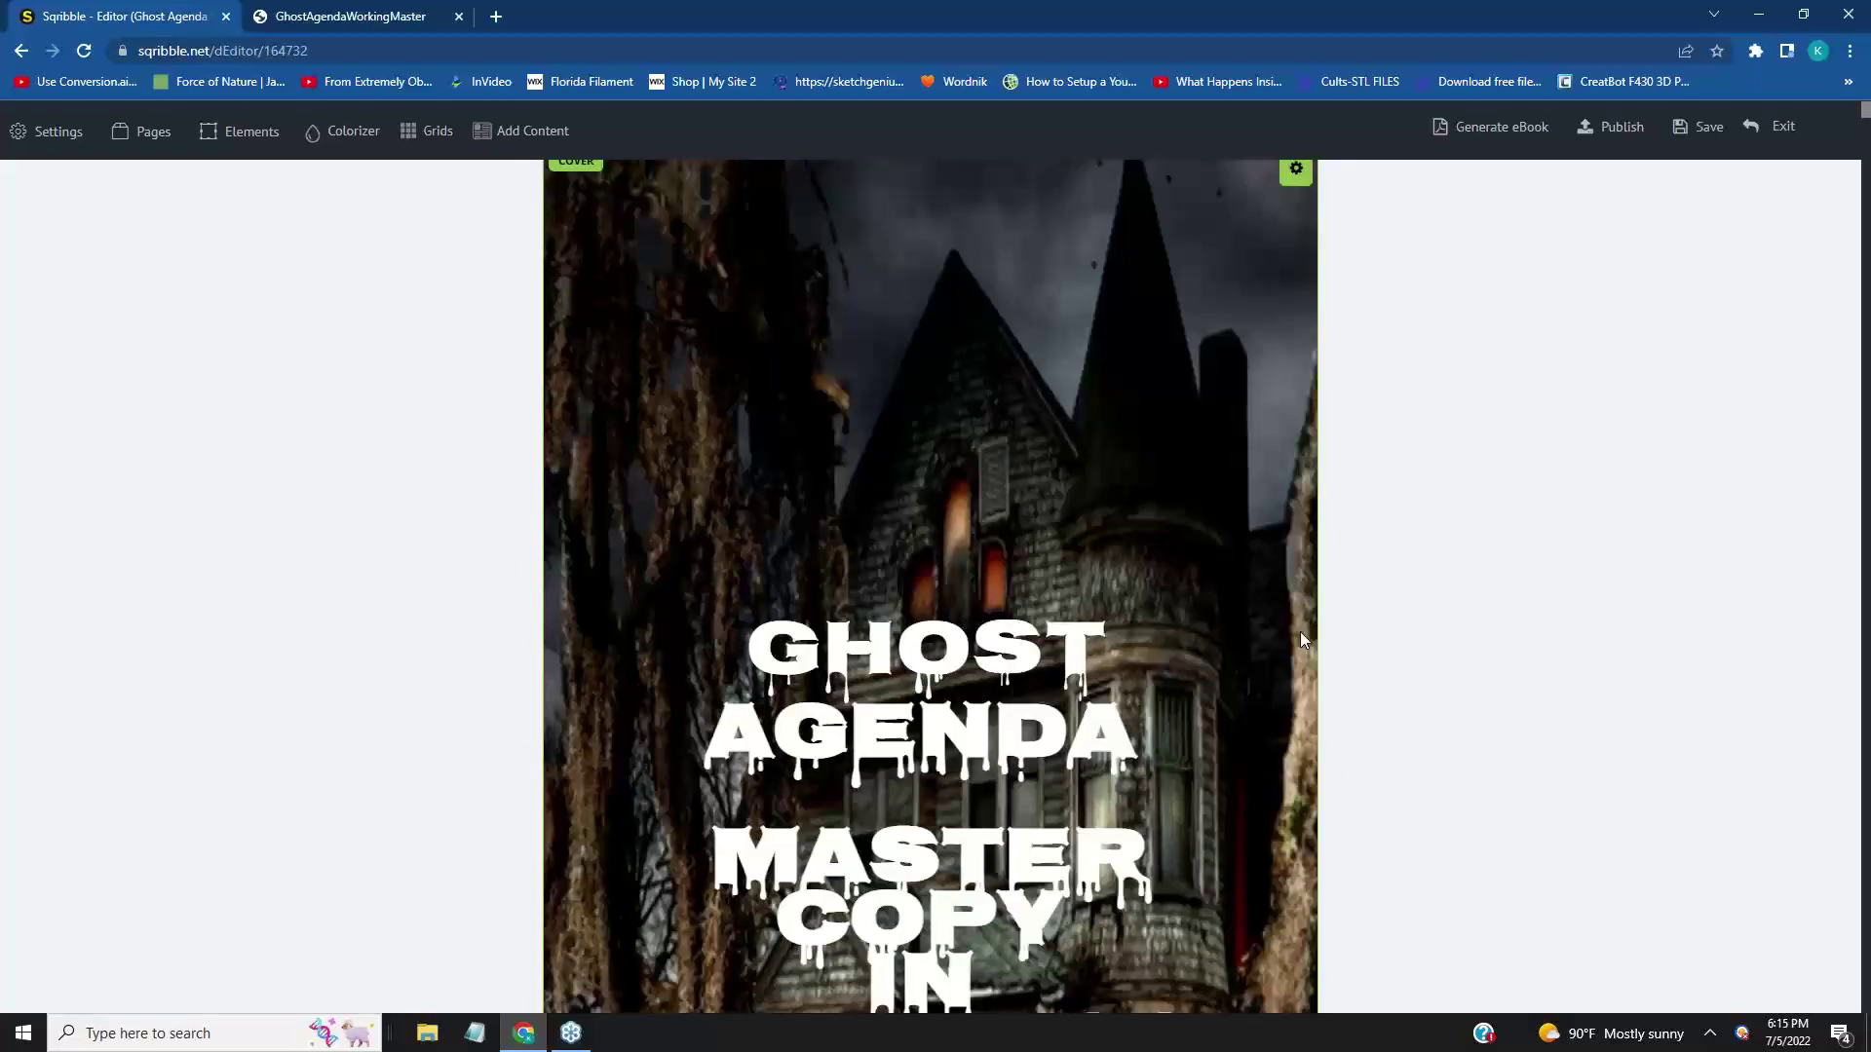
{"action": "scroll", "coordinate": [1560, 725], "scroll_direction": "down", "scroll_amount": 8}
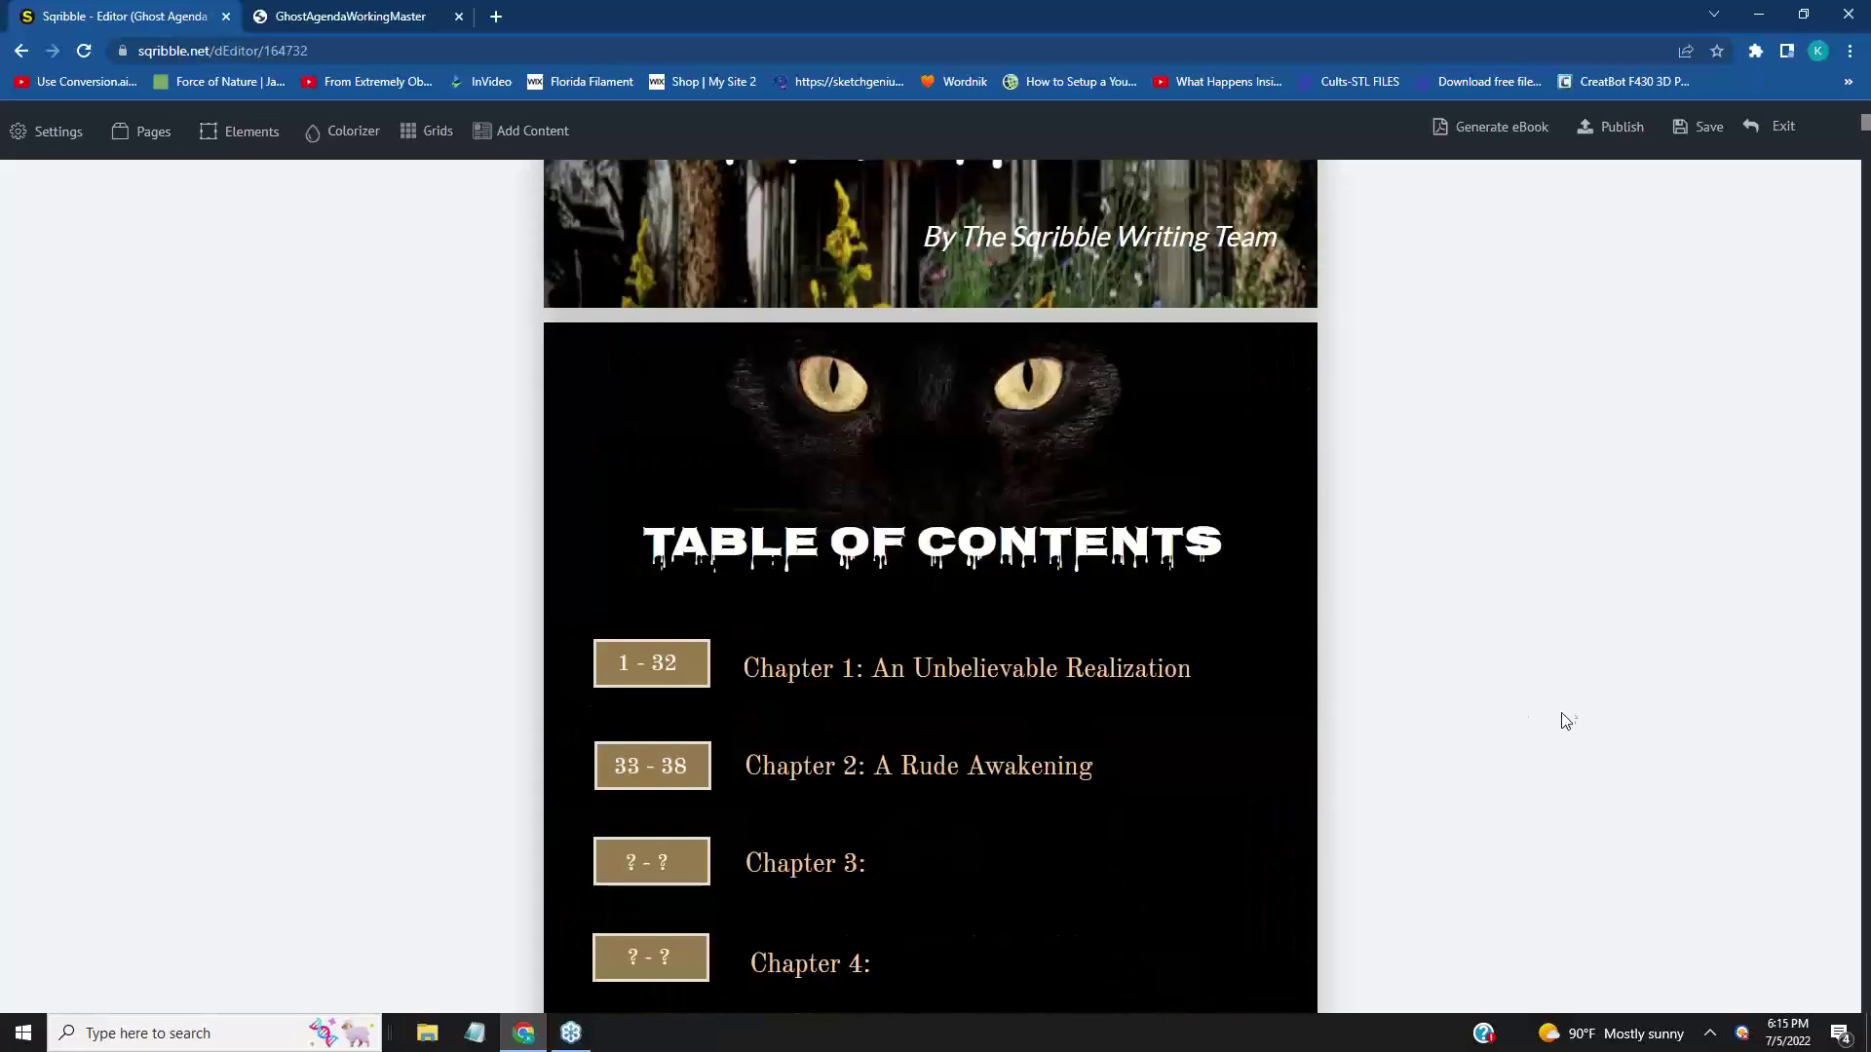
{"action": "scroll", "coordinate": [1593, 706], "scroll_direction": "down", "scroll_amount": 7}
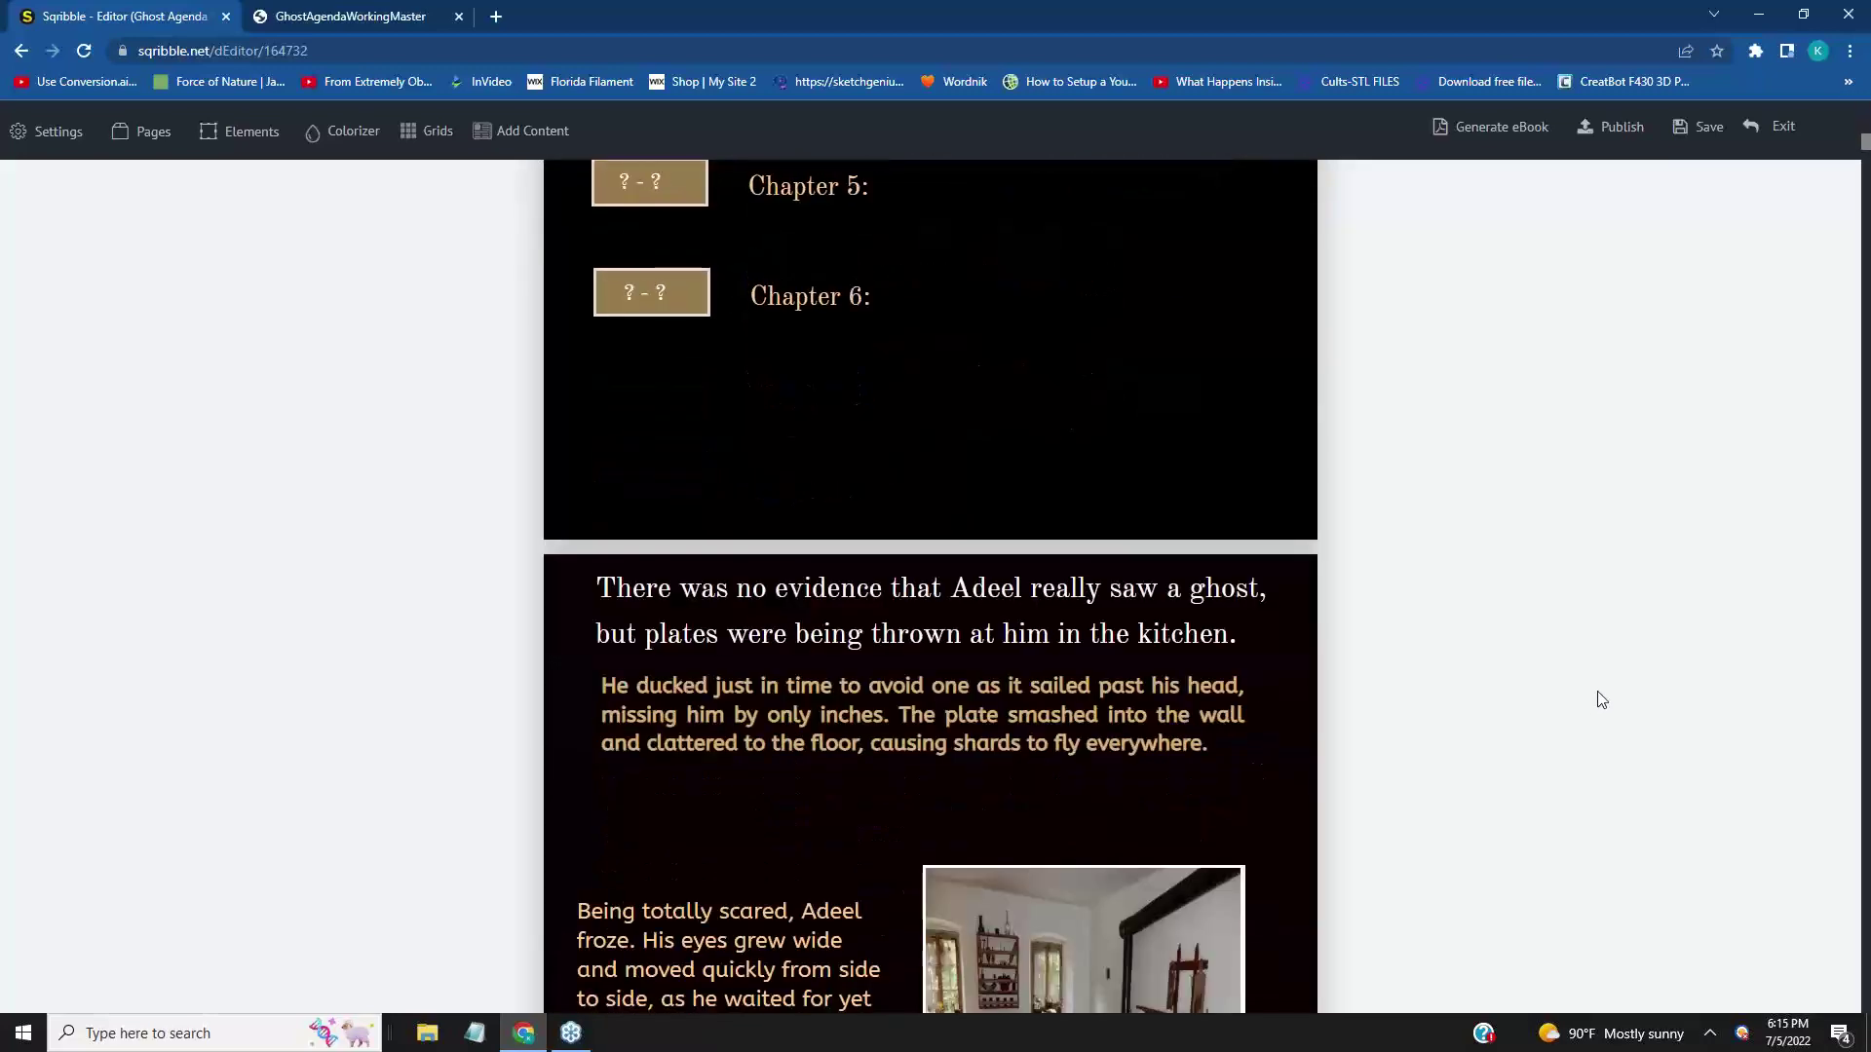
{"action": "scroll", "coordinate": [1601, 698], "scroll_direction": "up", "scroll_amount": 12}
{"action": "scroll", "coordinate": [1601, 700], "scroll_direction": "up", "scroll_amount": 7}
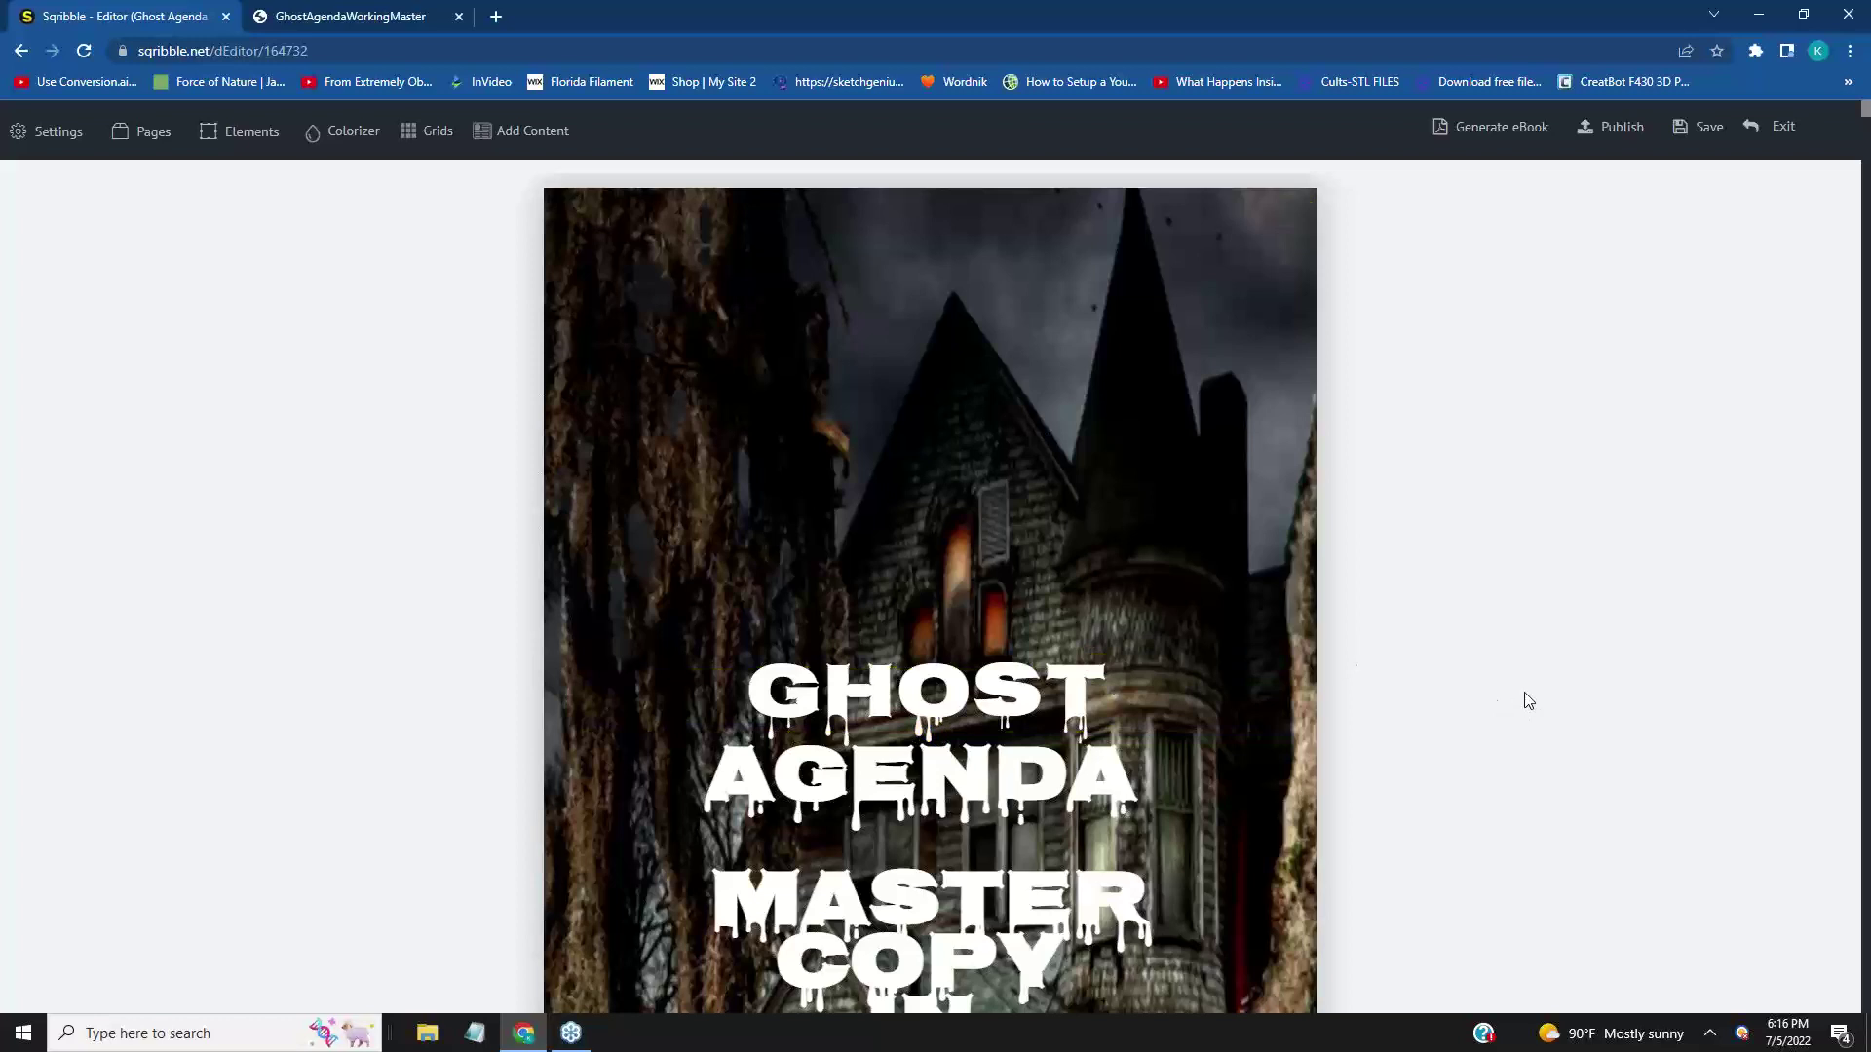
{"action": "scroll", "coordinate": [1524, 697], "scroll_direction": "down", "scroll_amount": 2}
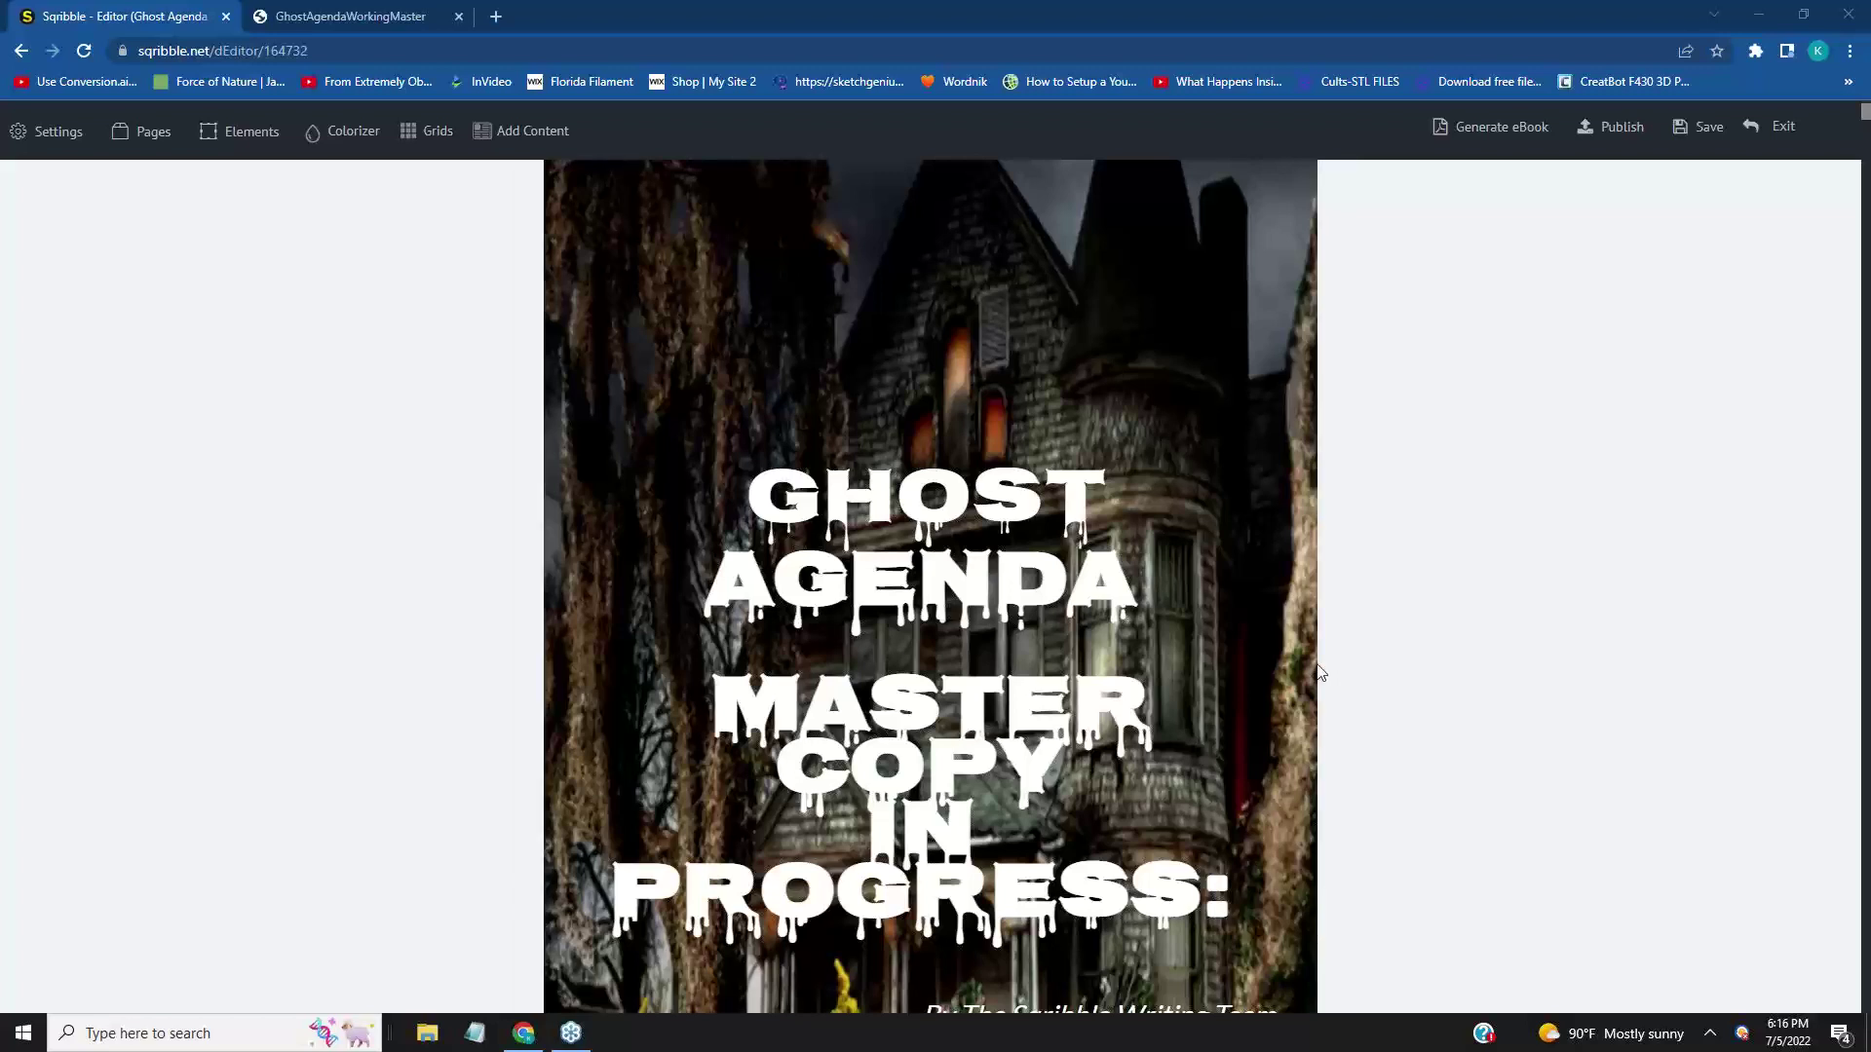
- Look past the cover and table of contents, then read page 1's story text beside the kitchen picture
{"action": "scroll", "coordinate": [1685, 521], "scroll_direction": "down", "scroll_amount": 10}
{"action": "scroll", "coordinate": [1687, 526], "scroll_direction": "down", "scroll_amount": 3}
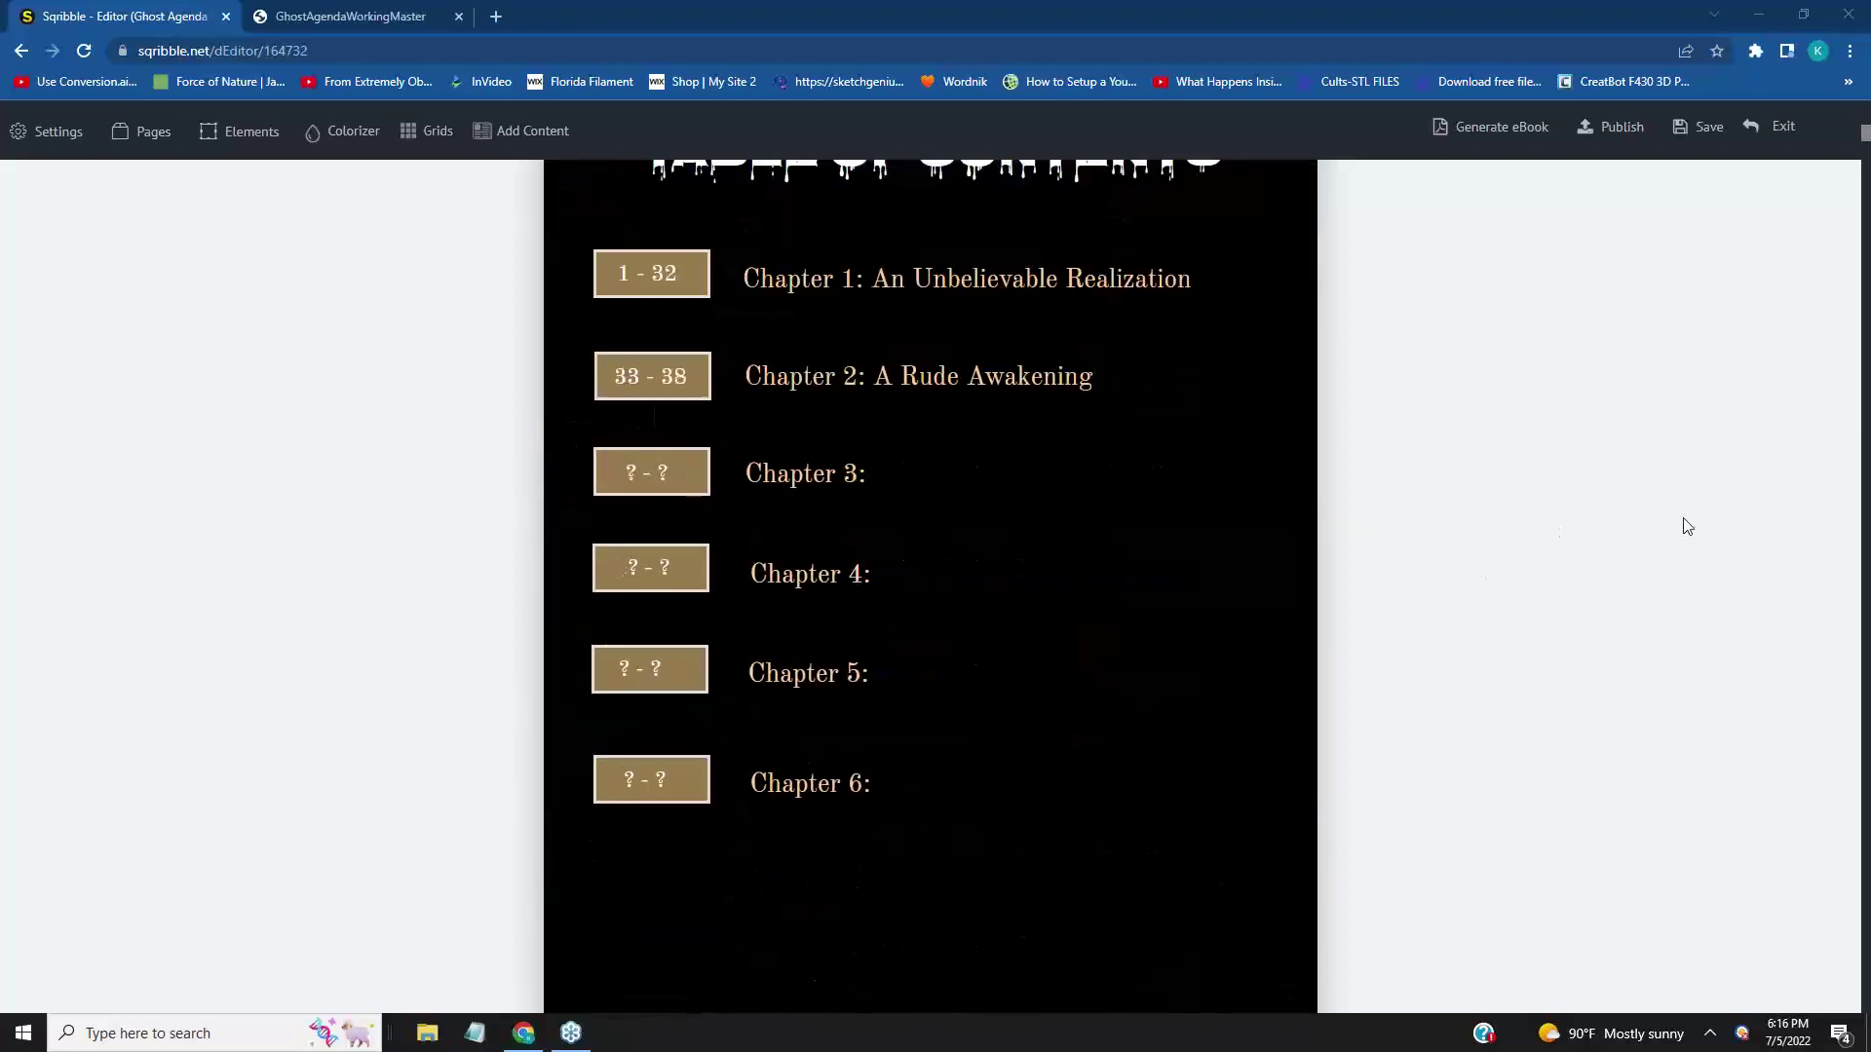
{"action": "scroll", "coordinate": [1694, 526], "scroll_direction": "down", "scroll_amount": 4}
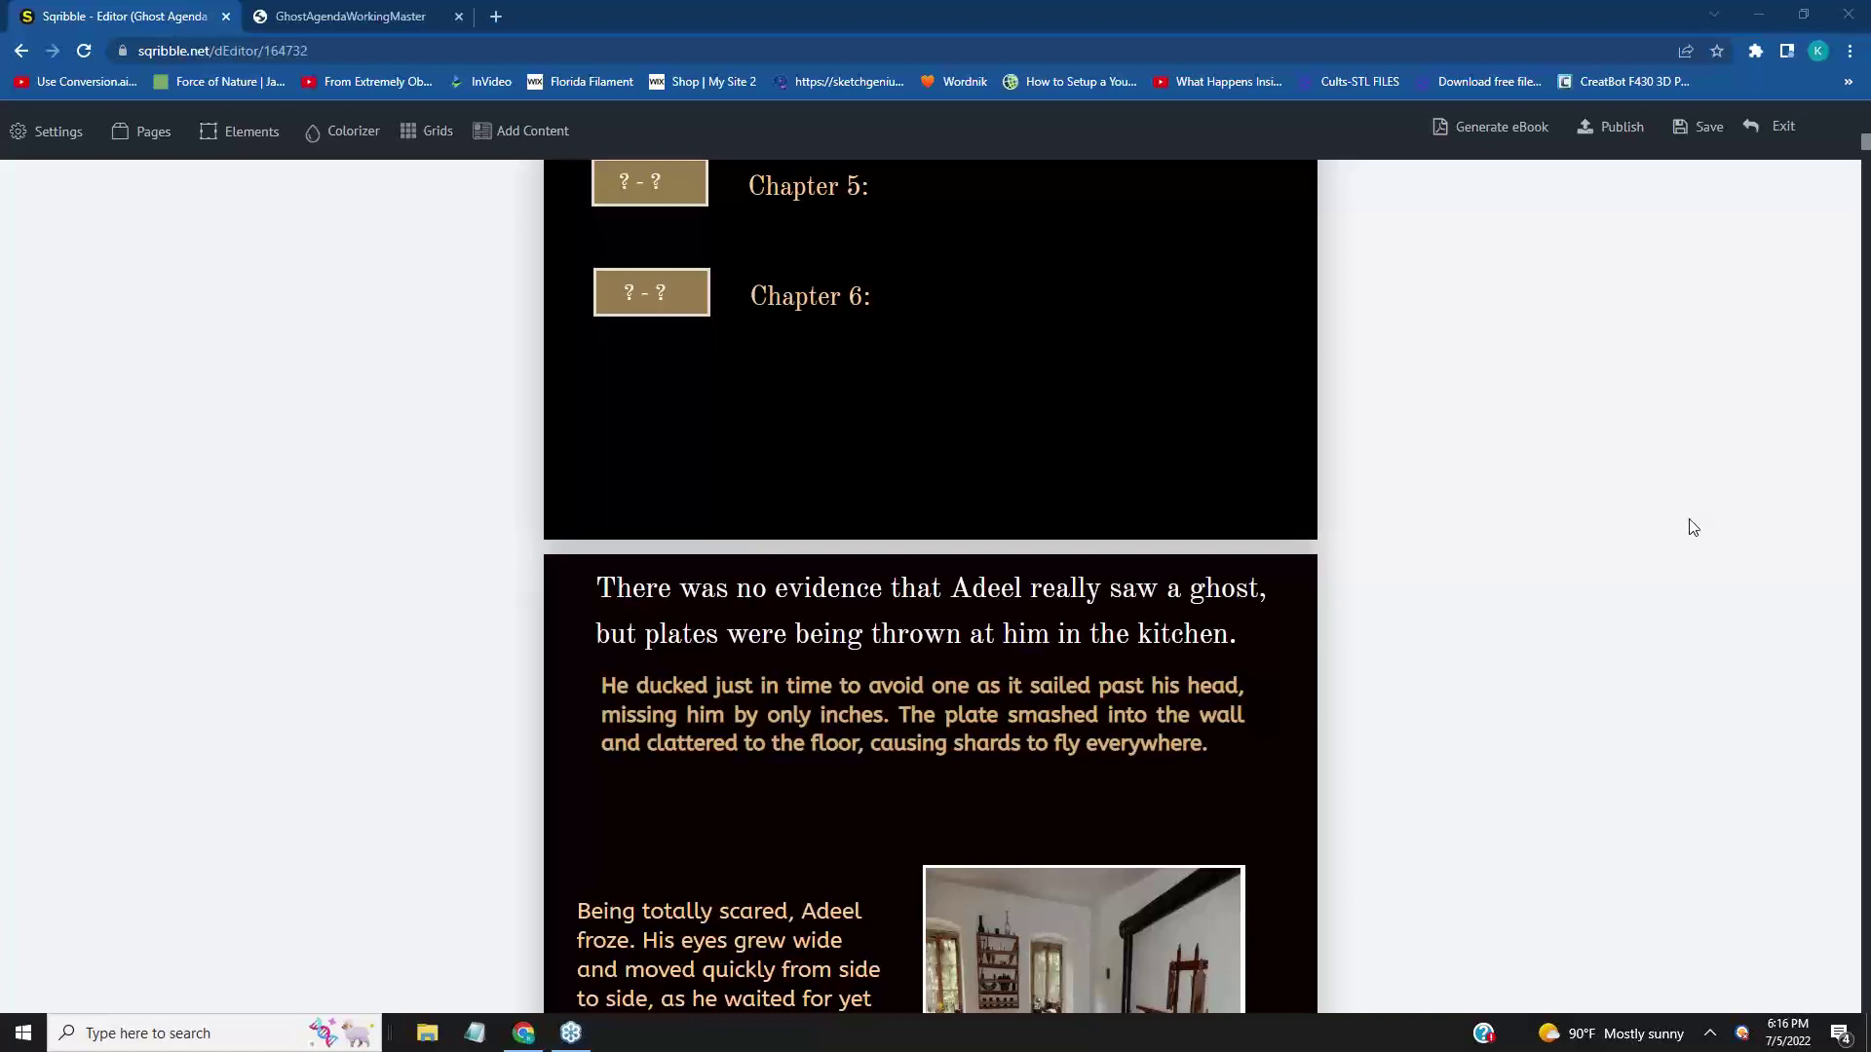
{"action": "scroll", "coordinate": [1686, 531], "scroll_direction": "down", "scroll_amount": 2}
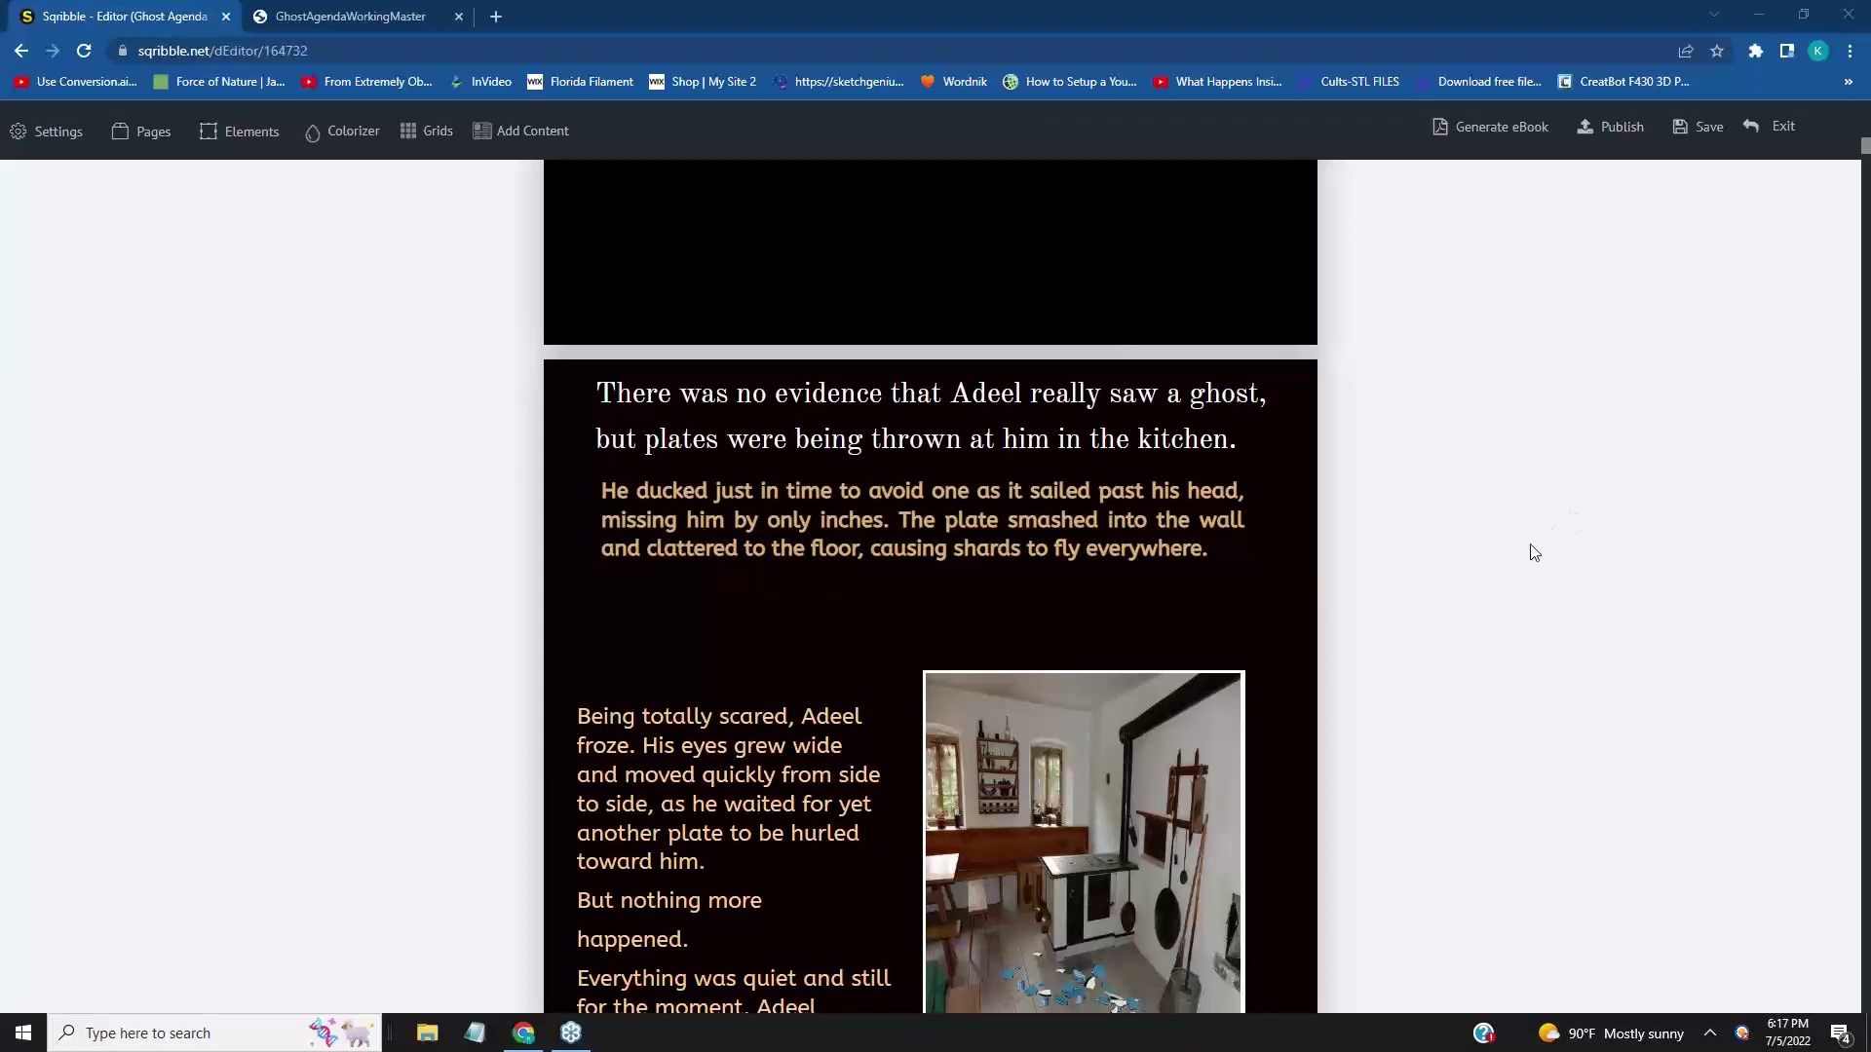
{"action": "scroll", "coordinate": [1526, 563], "scroll_direction": "down", "scroll_amount": 3}
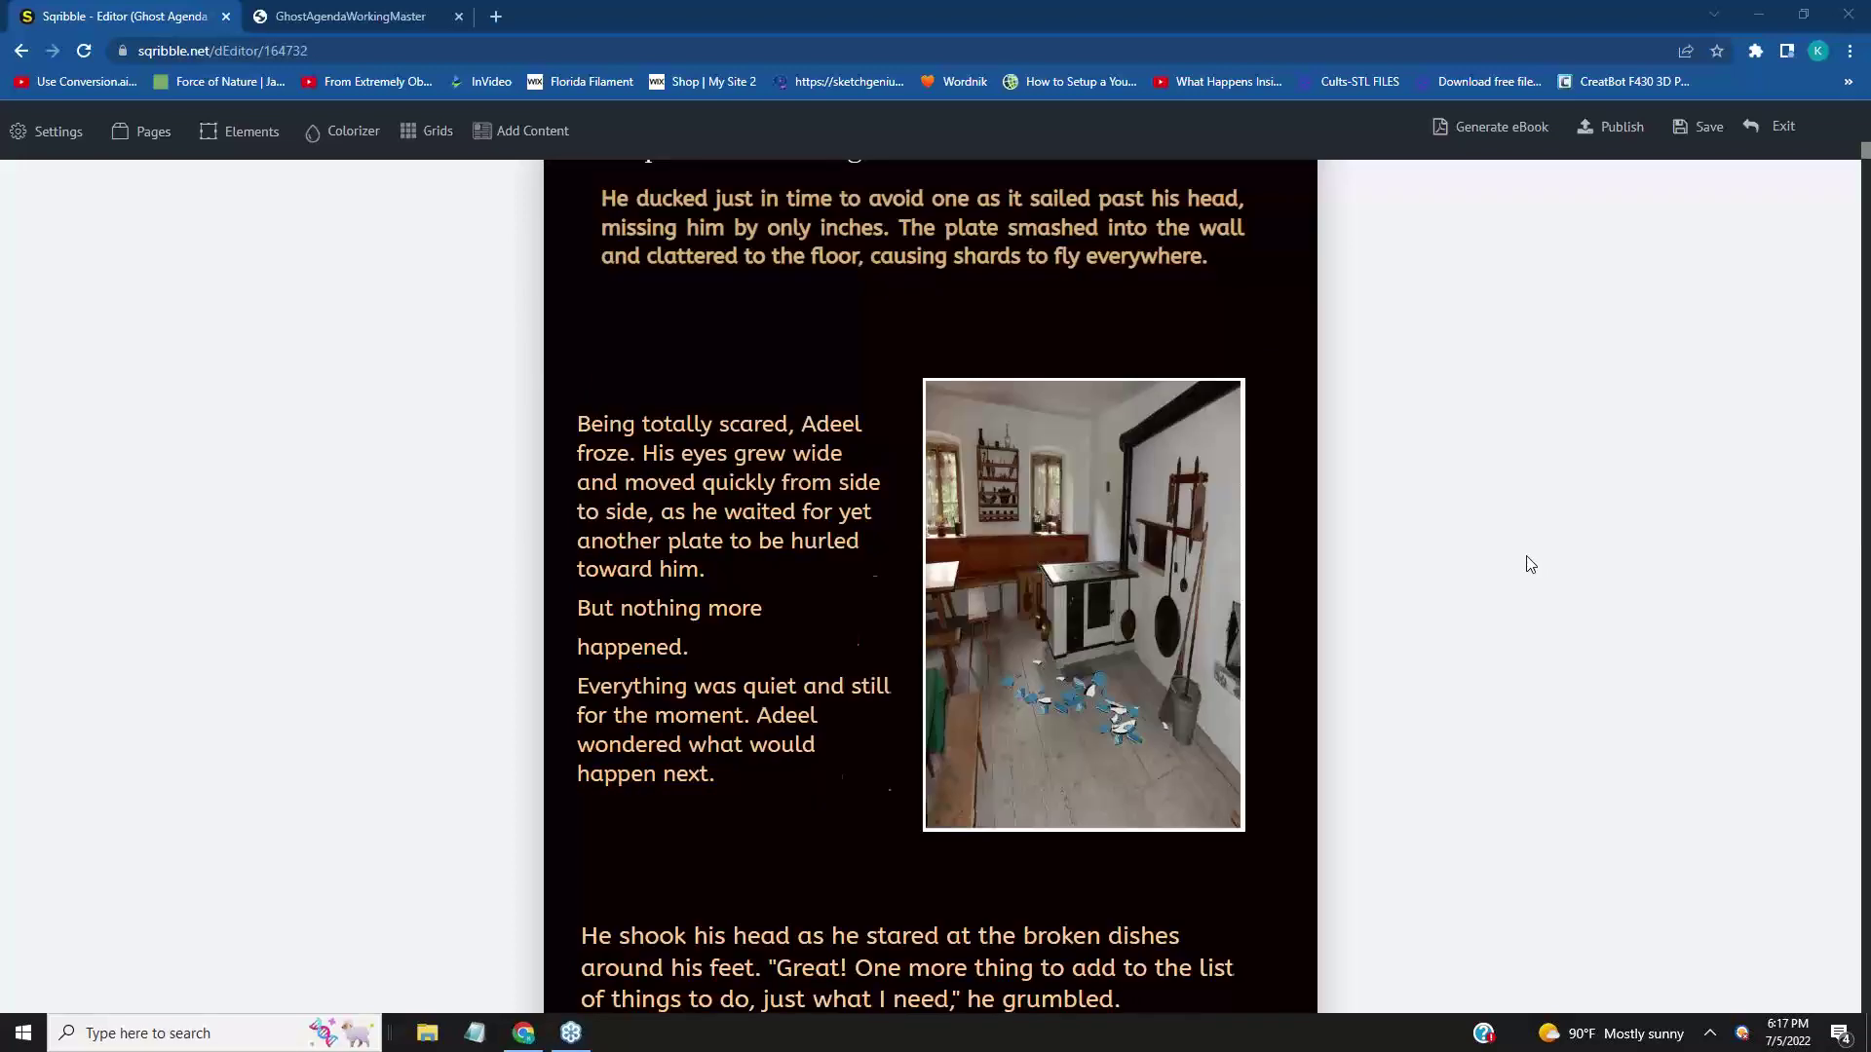
{"action": "scroll", "coordinate": [1531, 565], "scroll_direction": "up", "scroll_amount": 1}
{"action": "scroll", "coordinate": [1501, 576], "scroll_direction": "down", "scroll_amount": 4}
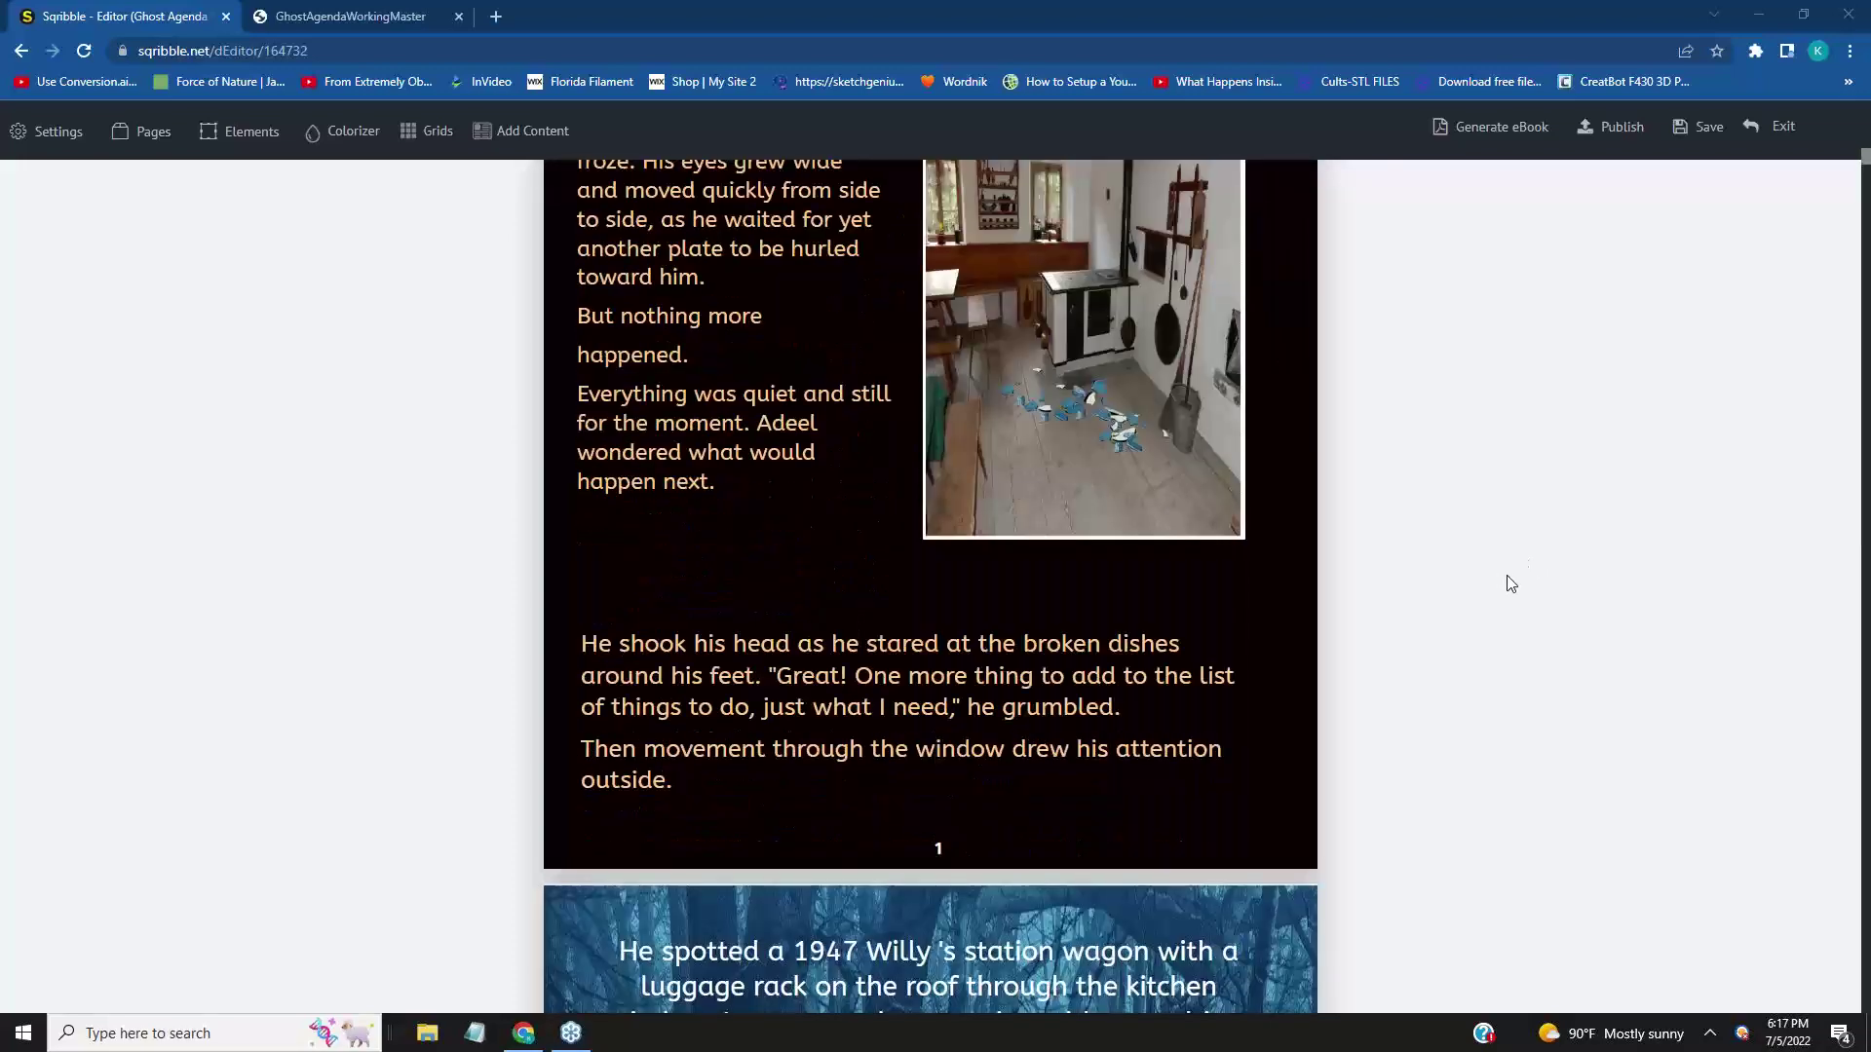
- Examine page 2, reading the station wagon story text over the blue forest background down to the page's end
{"action": "scroll", "coordinate": [1511, 581], "scroll_direction": "down", "scroll_amount": 3}
{"action": "scroll", "coordinate": [1549, 585], "scroll_direction": "down", "scroll_amount": 1}
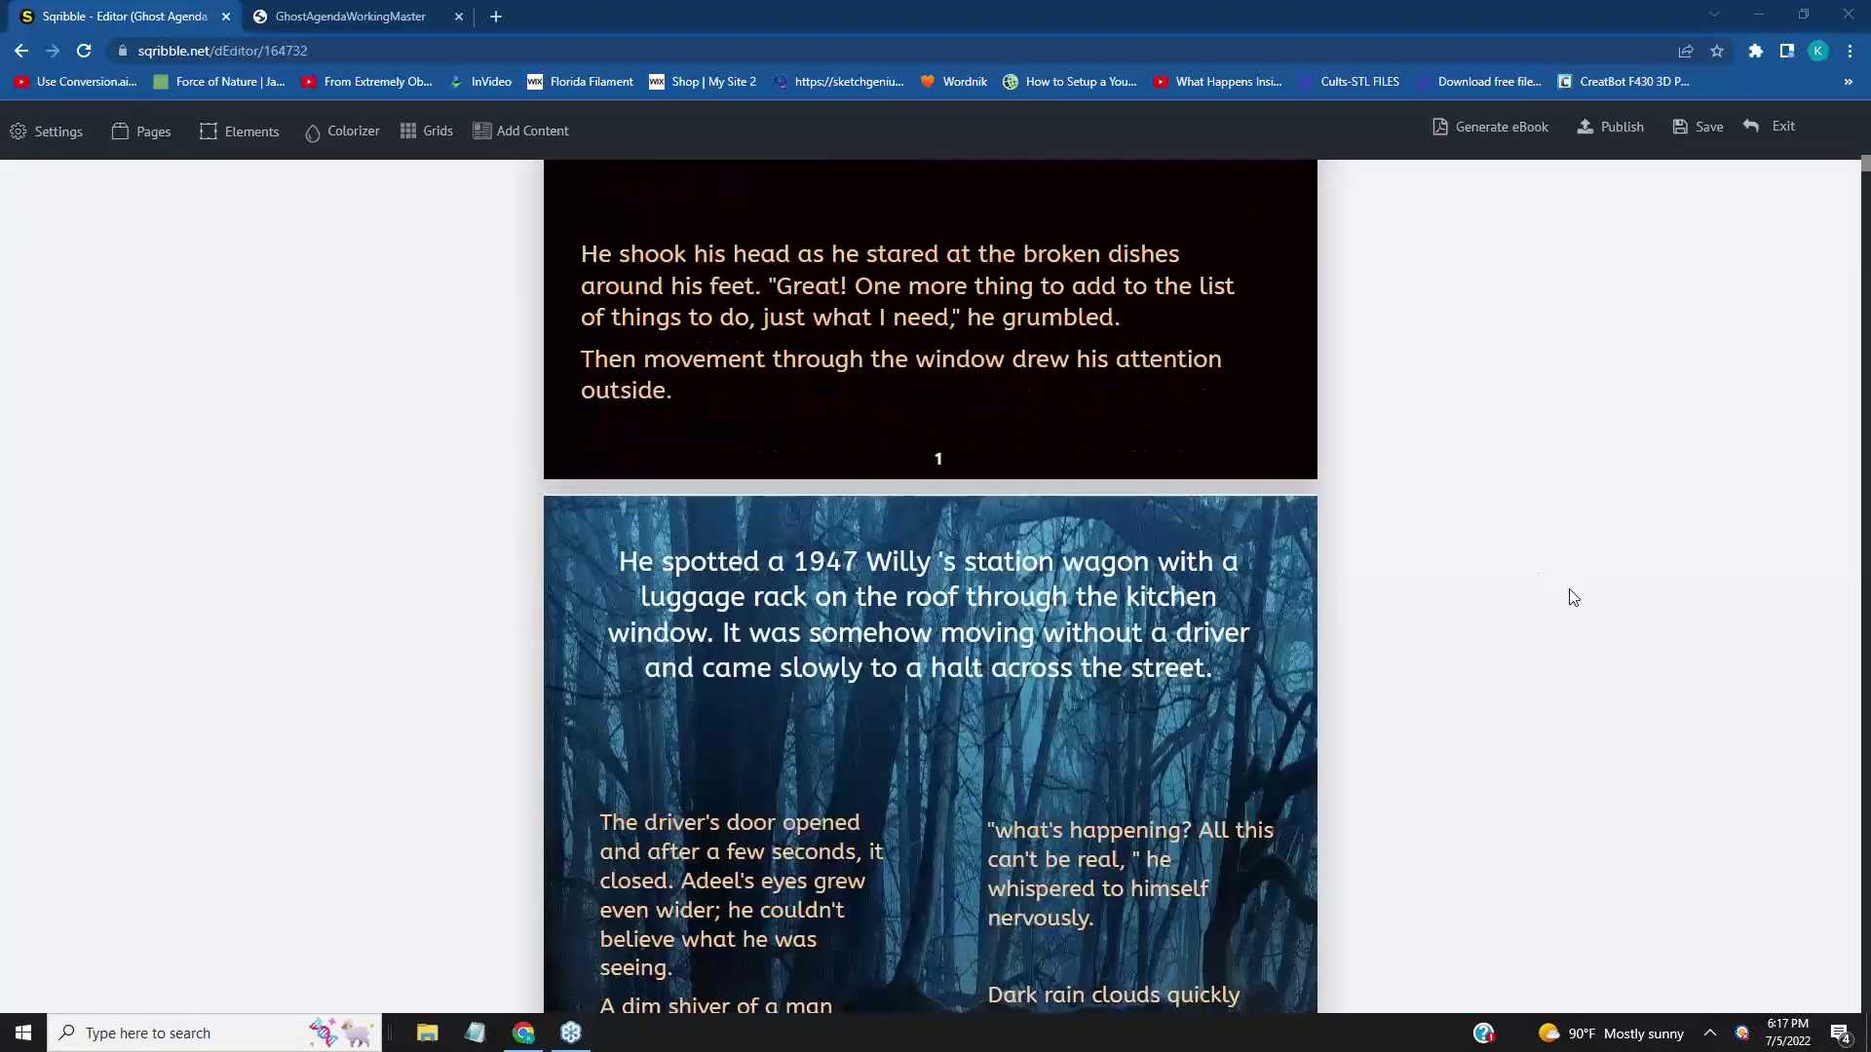
{"action": "scroll", "coordinate": [1573, 599], "scroll_direction": "down", "scroll_amount": 4}
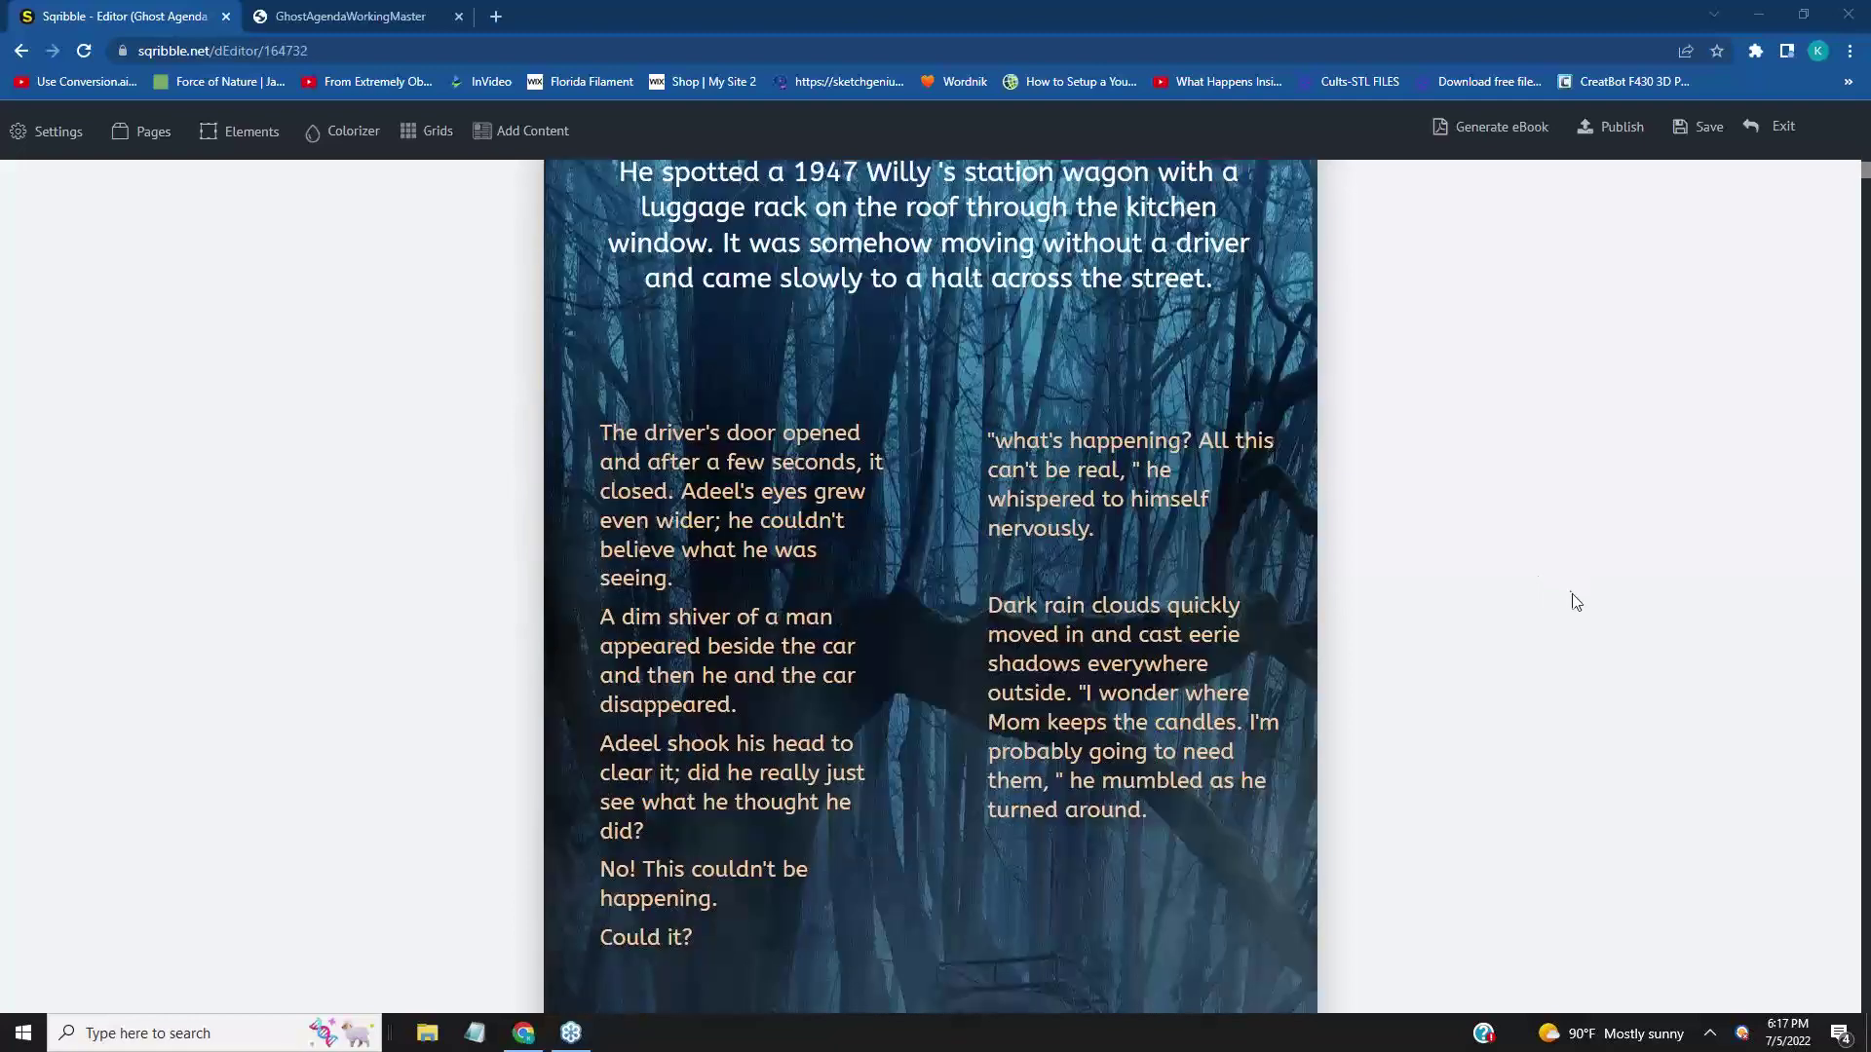
{"action": "scroll", "coordinate": [1577, 603], "scroll_direction": "up", "scroll_amount": 4}
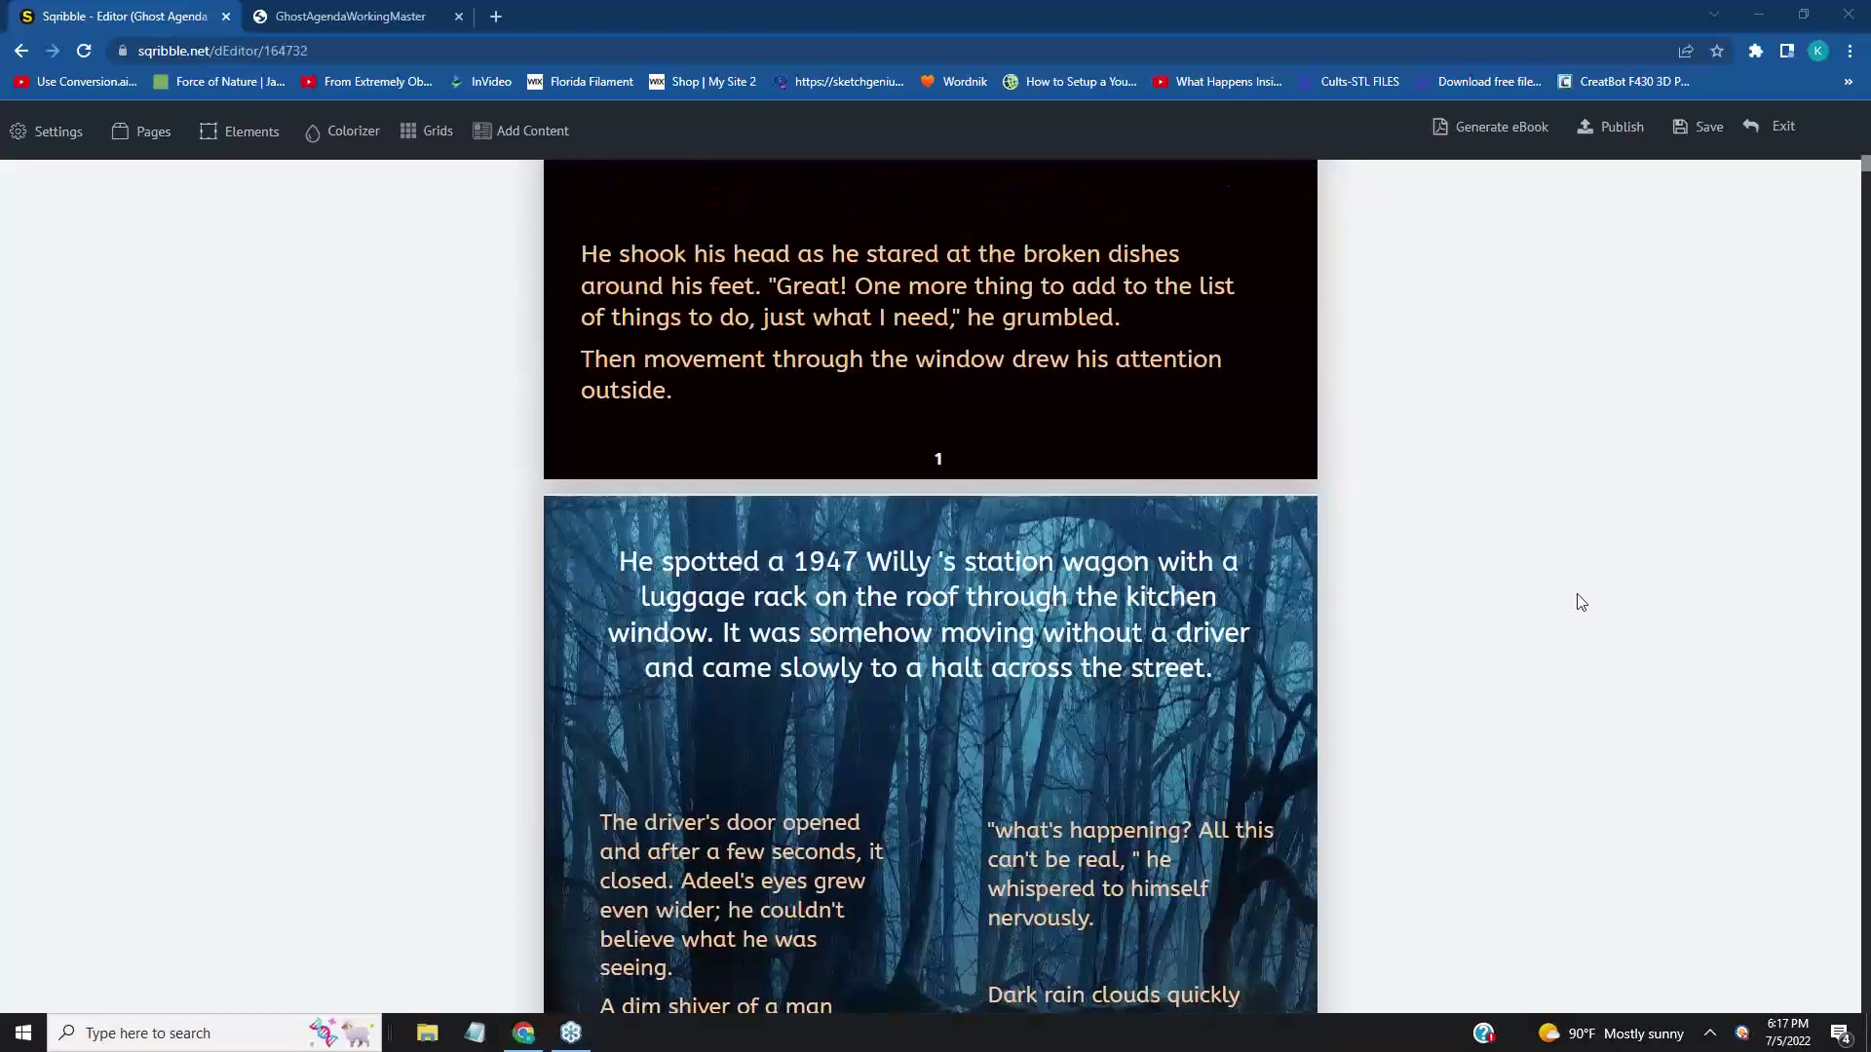
{"action": "scroll", "coordinate": [1579, 598], "scroll_direction": "down", "scroll_amount": 7}
{"action": "scroll", "coordinate": [1599, 593], "scroll_direction": "down", "scroll_amount": 3}
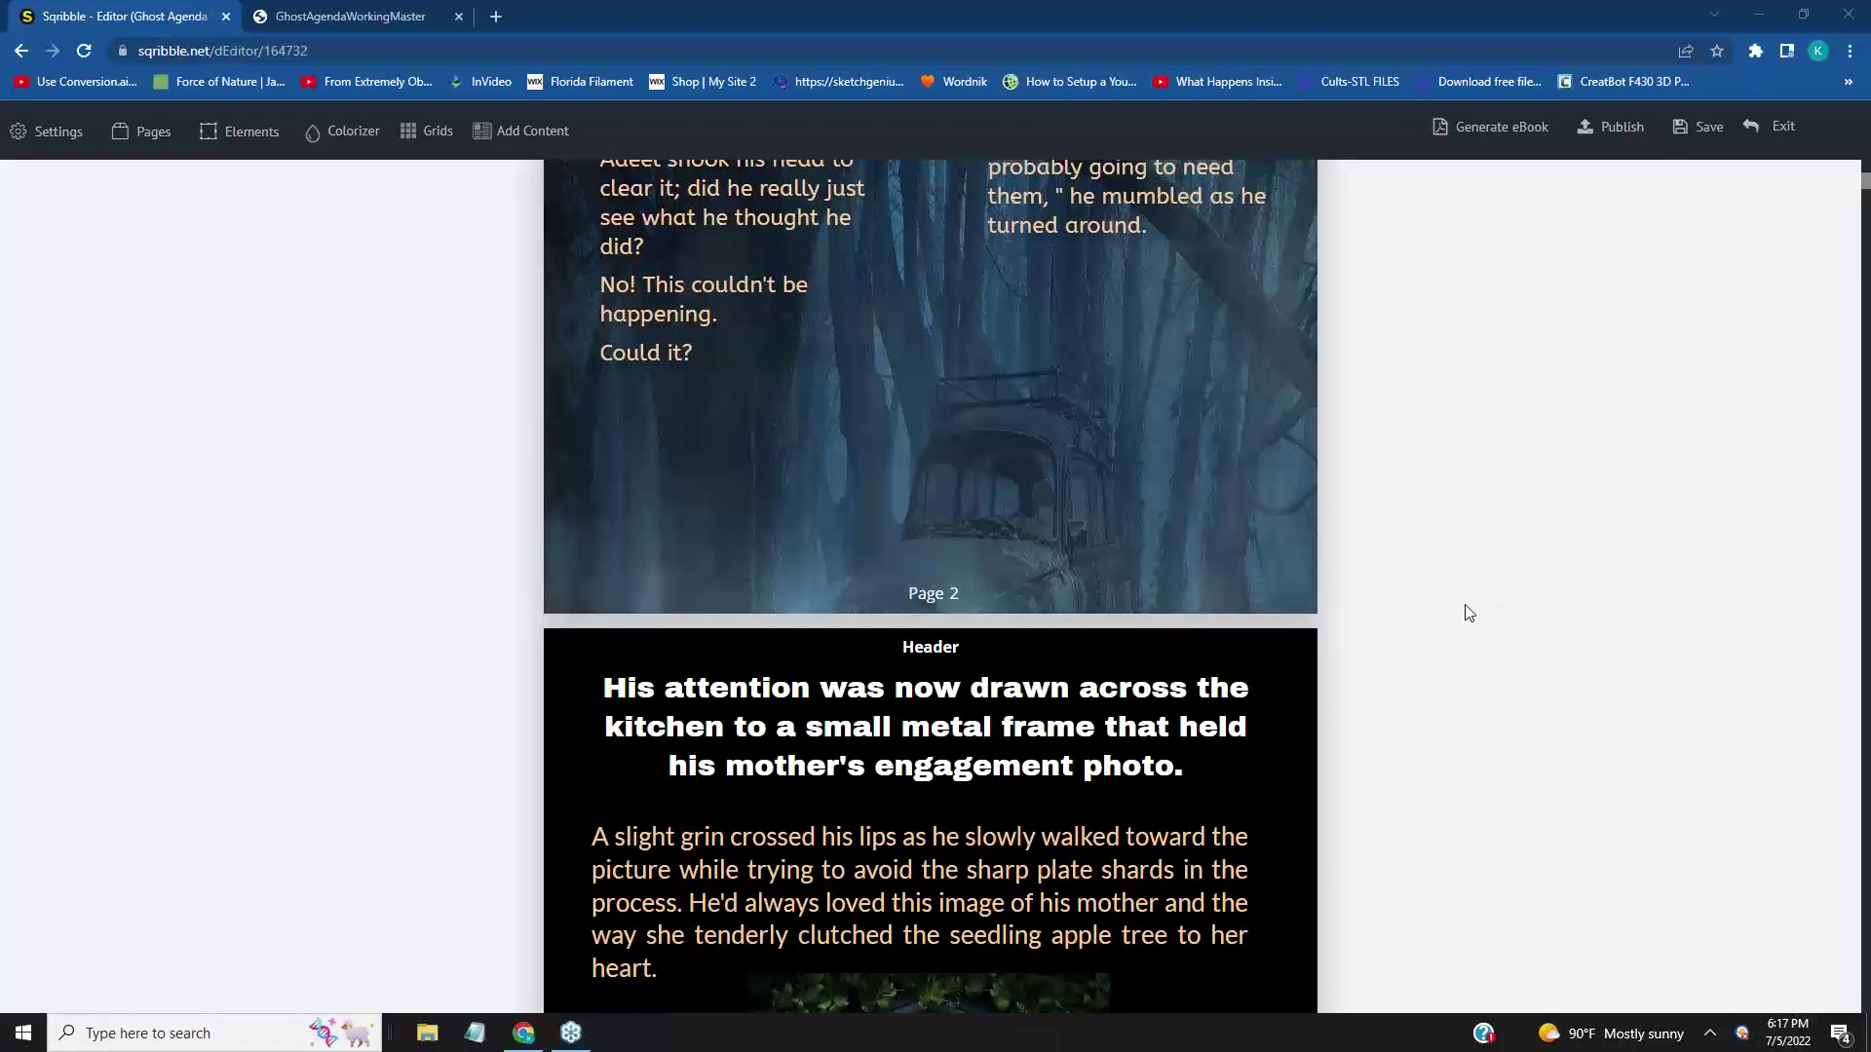
- Examine page 3, reading its engagement photo text and checking the ivy-framed portrait of the mother
{"action": "scroll", "coordinate": [1470, 612], "scroll_direction": "down", "scroll_amount": 7}
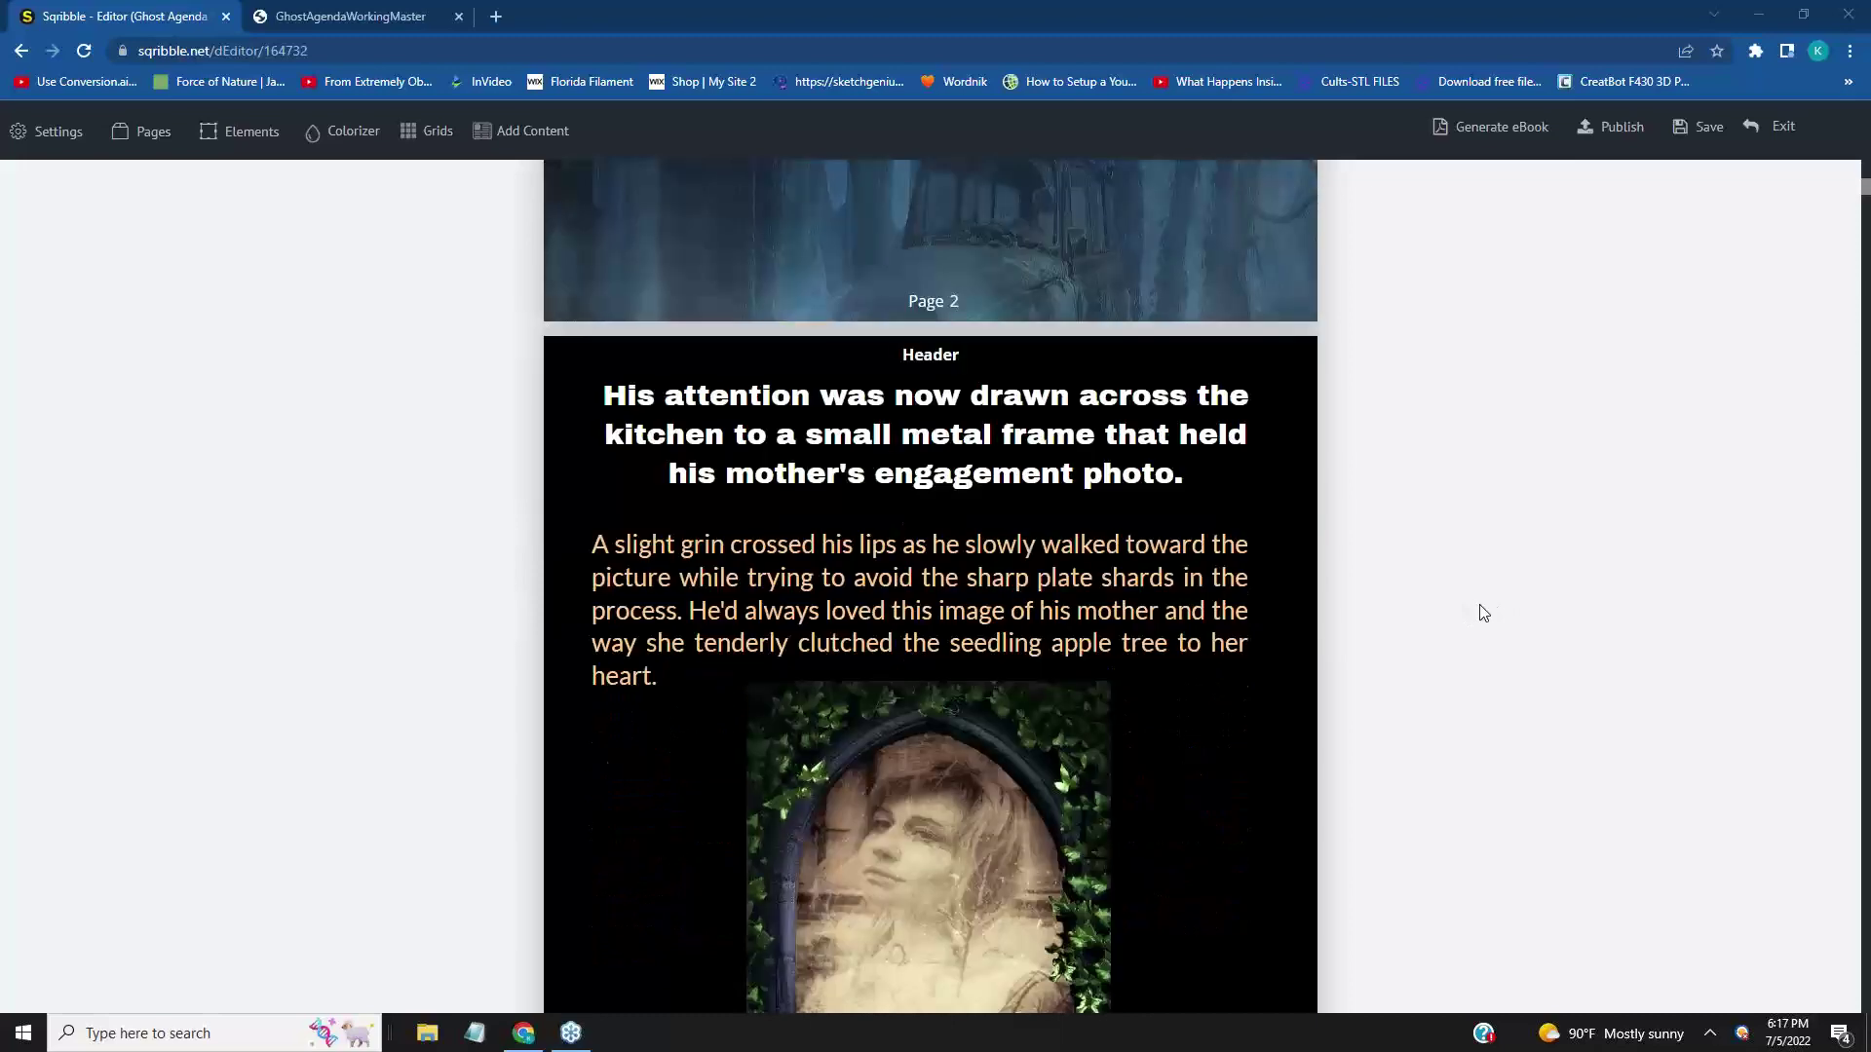
{"action": "mouse_move", "coordinate": [934, 563]}
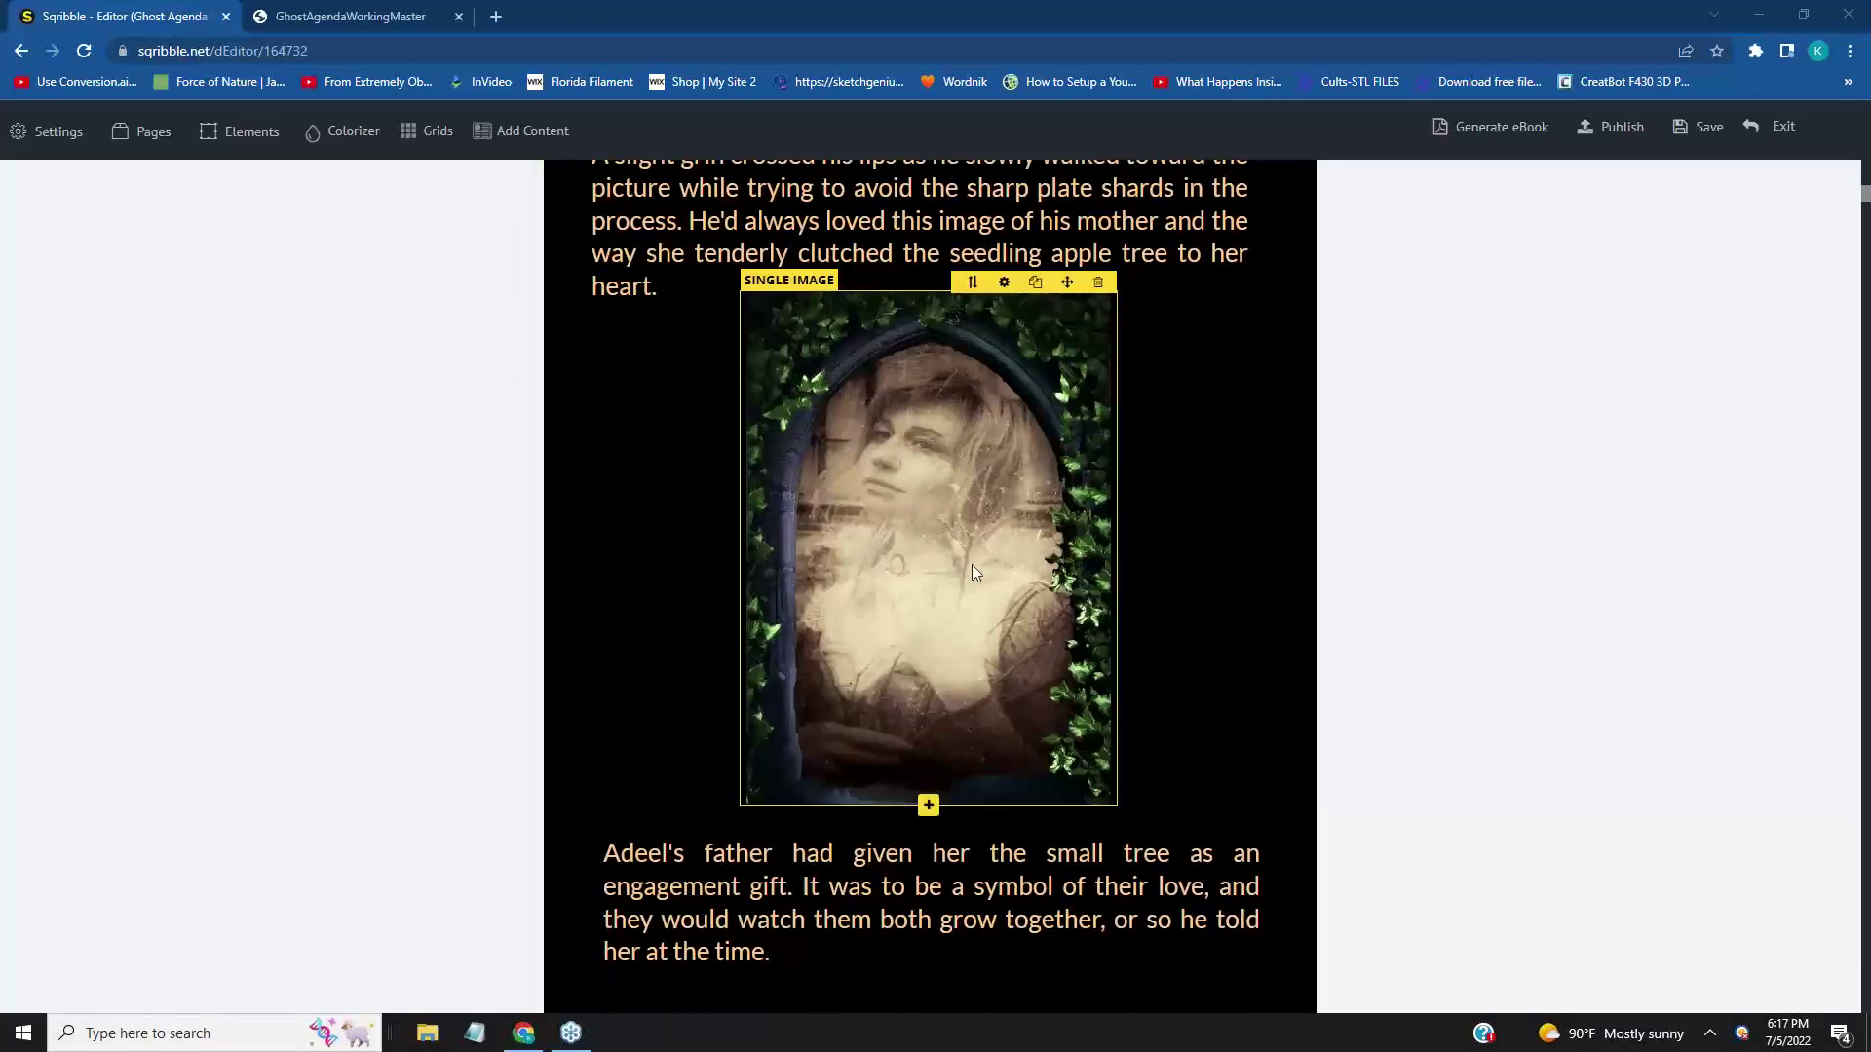
{"action": "scroll", "coordinate": [1422, 550], "scroll_direction": "up", "scroll_amount": 4}
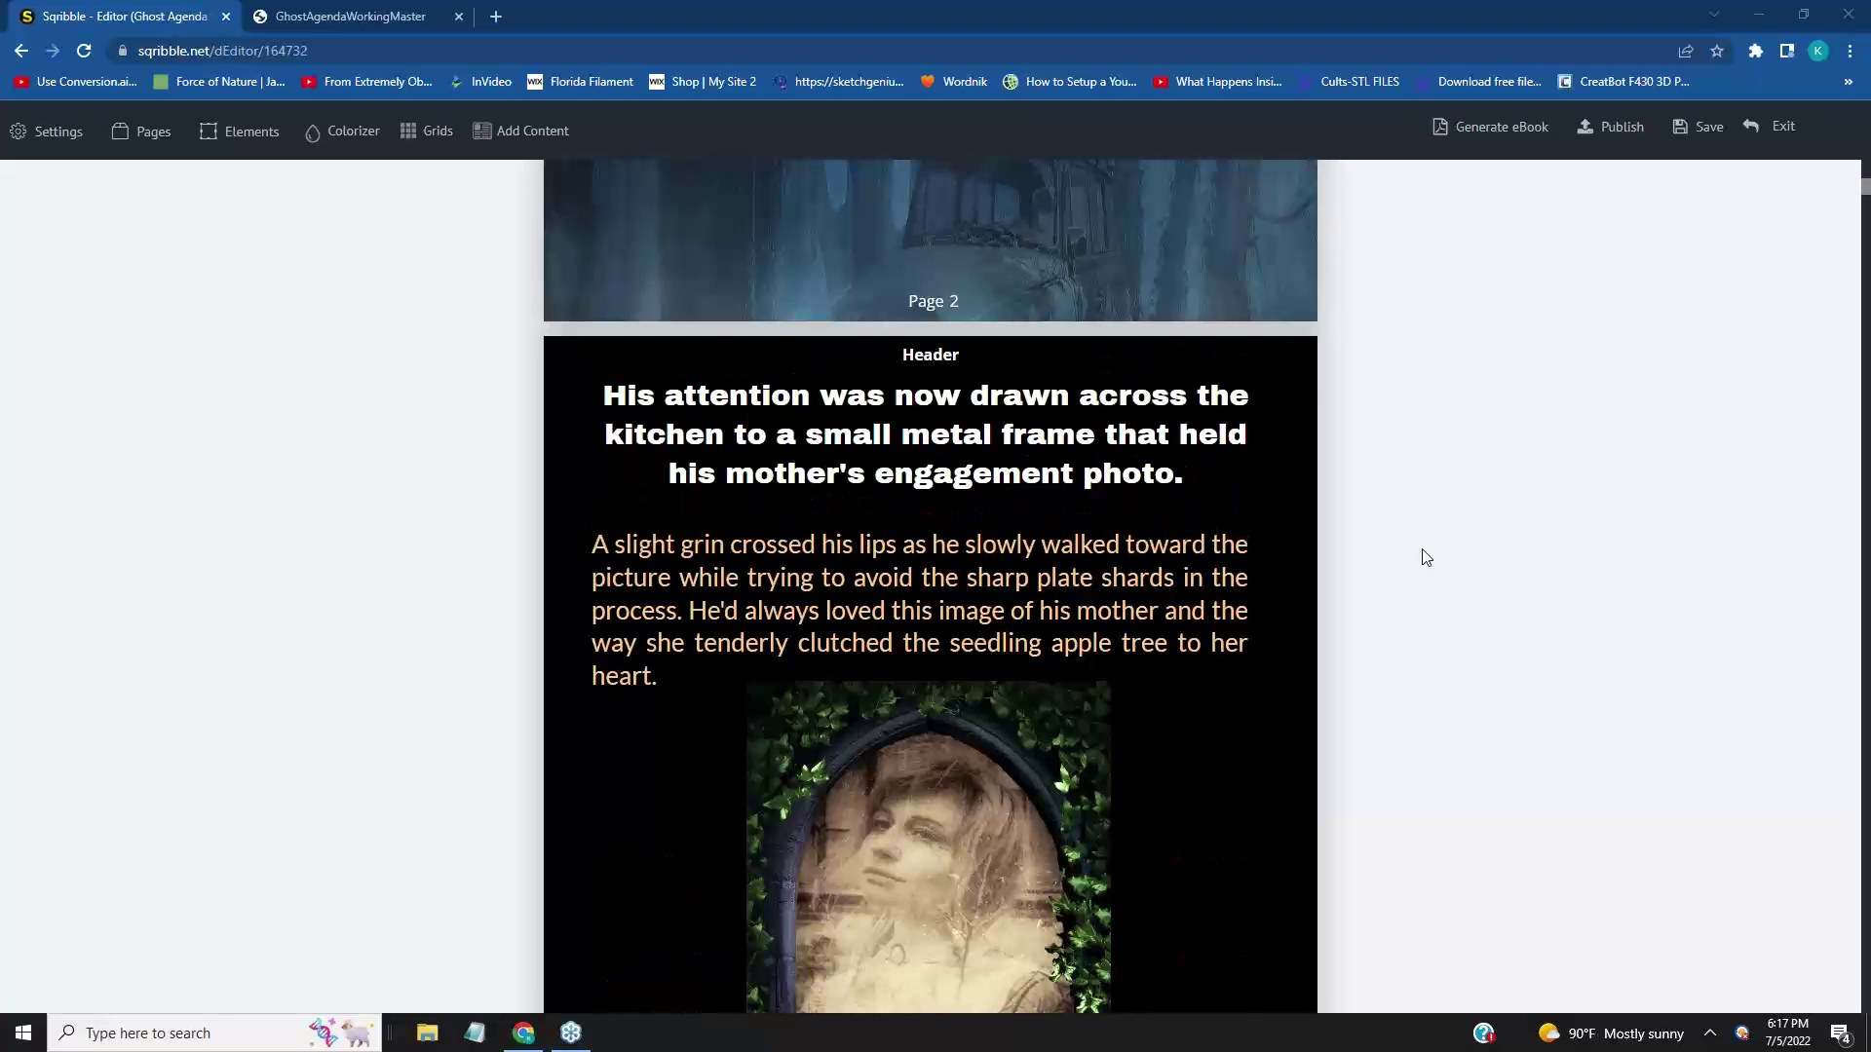
{"action": "scroll", "coordinate": [1455, 610], "scroll_direction": "down", "scroll_amount": 3}
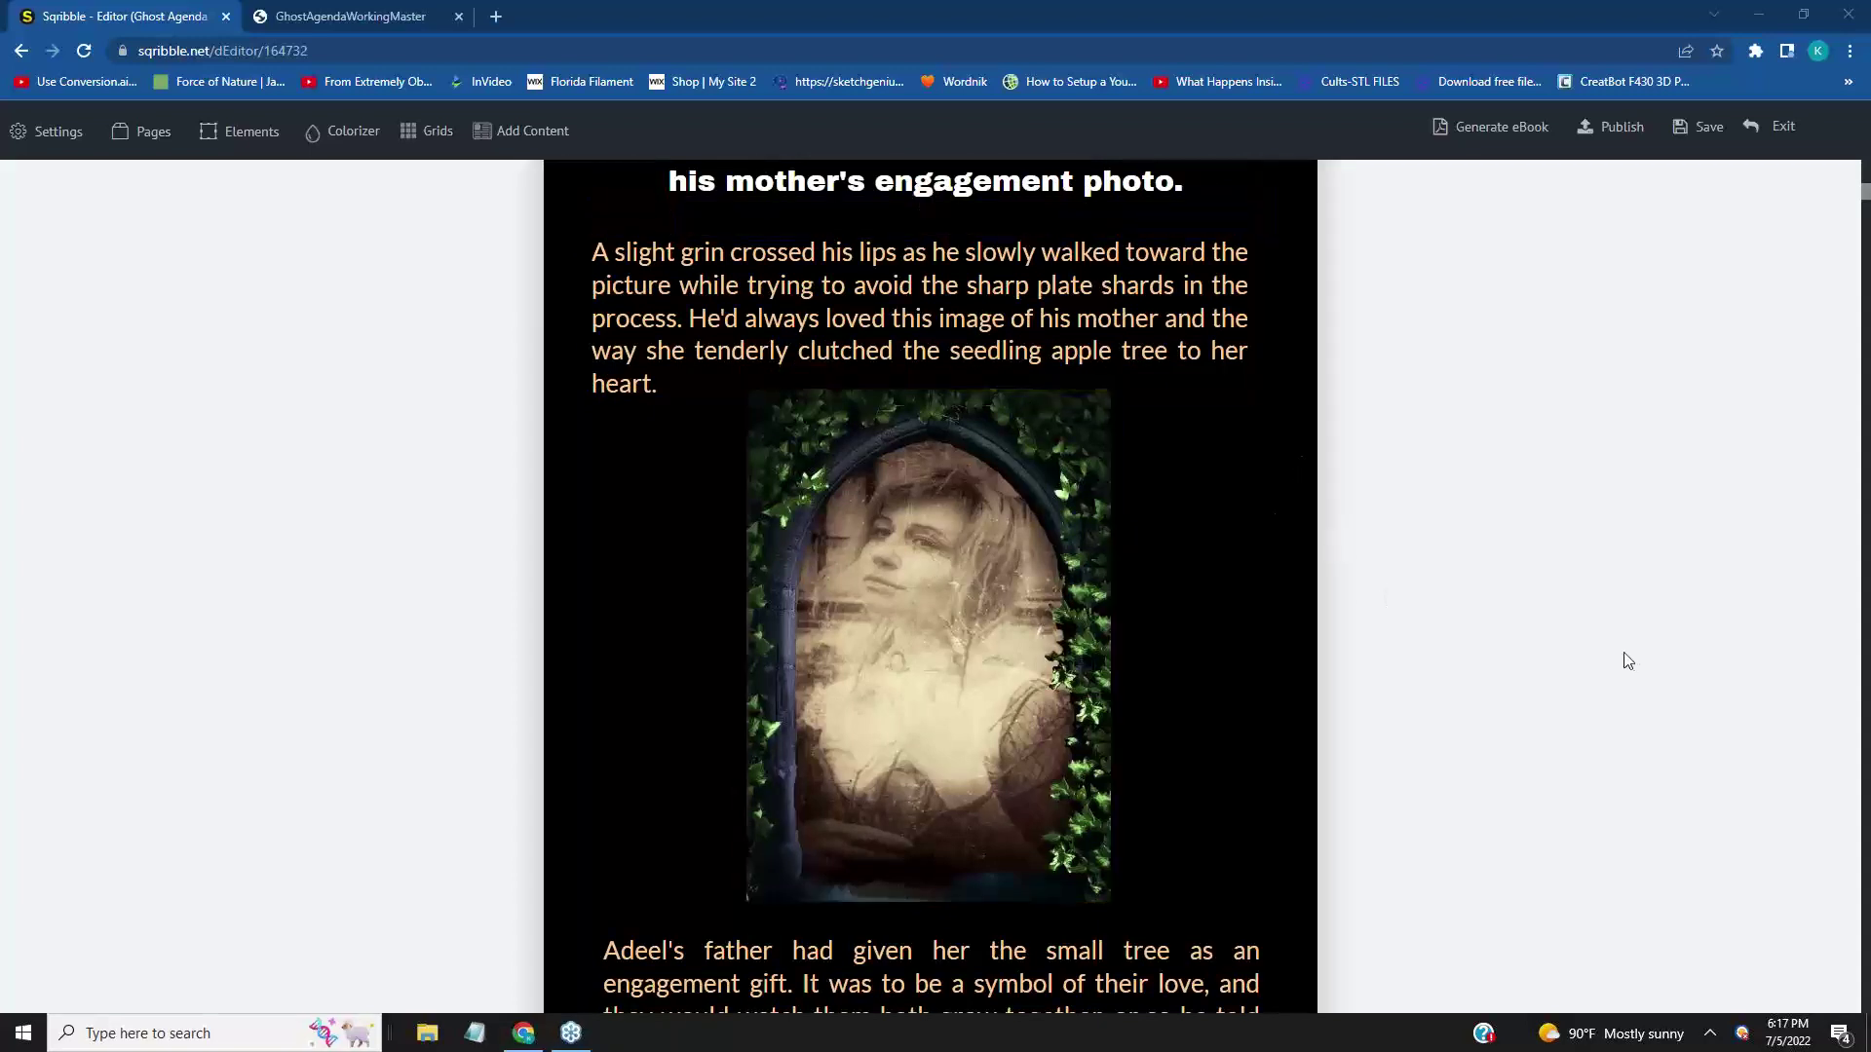
{"action": "mouse_move", "coordinate": [1055, 606]}
{"action": "scroll", "coordinate": [1422, 629], "scroll_direction": "down", "scroll_amount": 2}
{"action": "mouse_move", "coordinate": [972, 494]}
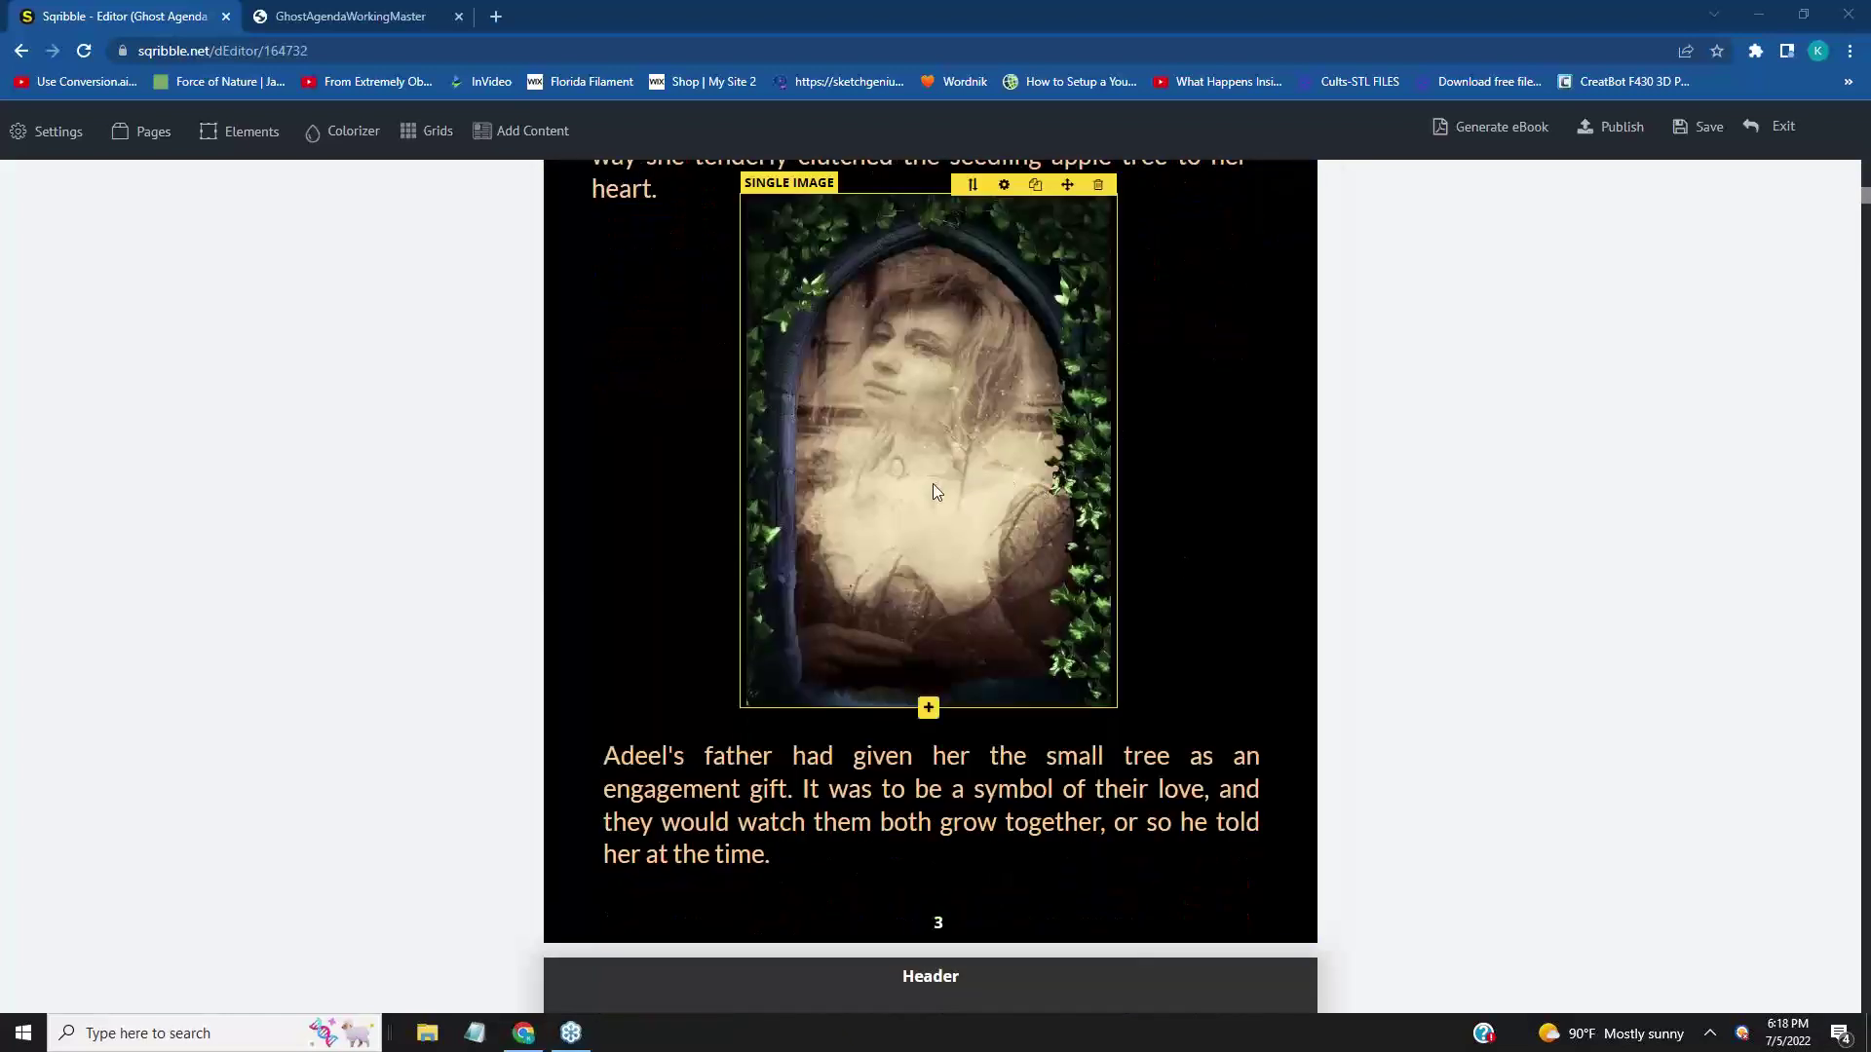
{"action": "scroll", "coordinate": [1435, 483], "scroll_direction": "up", "scroll_amount": 3}
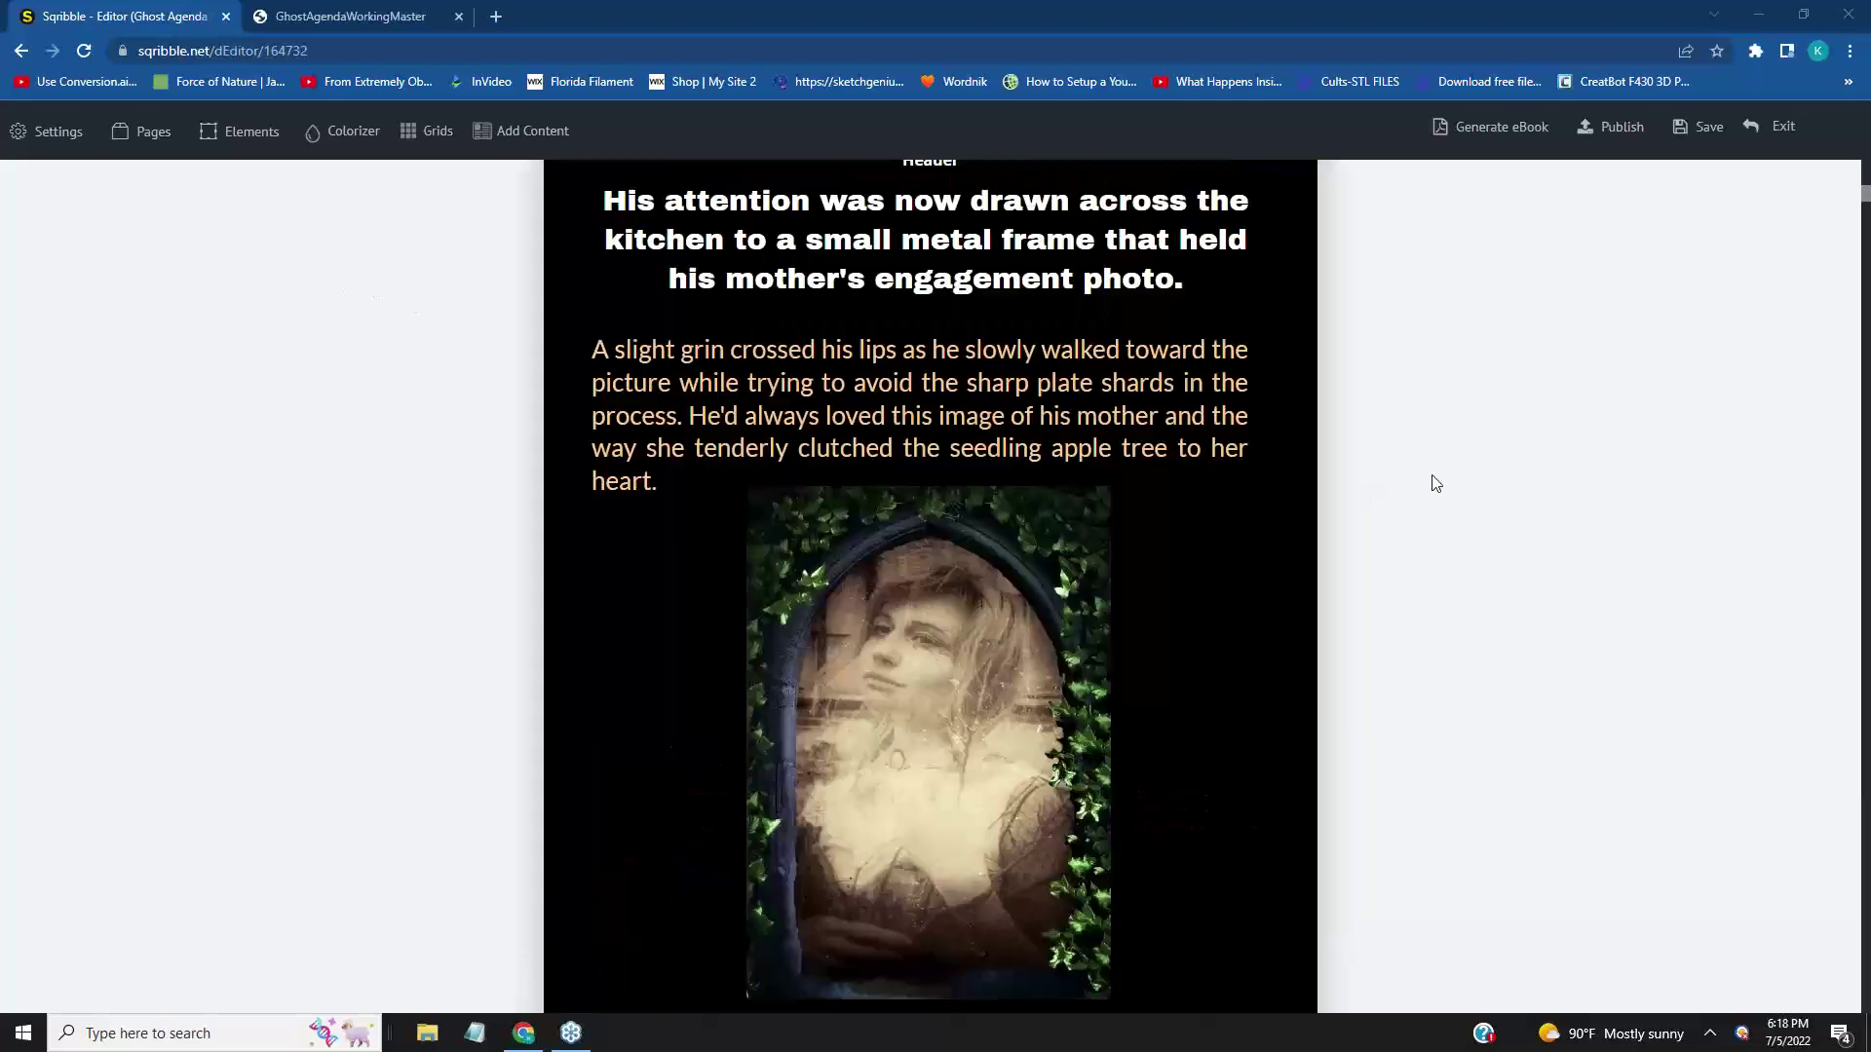
- Go back to the start of page 1 and look through pages 1 and 2 again to the portrait on page 3
{"action": "scroll", "coordinate": [1537, 513], "scroll_direction": "up", "scroll_amount": 10}
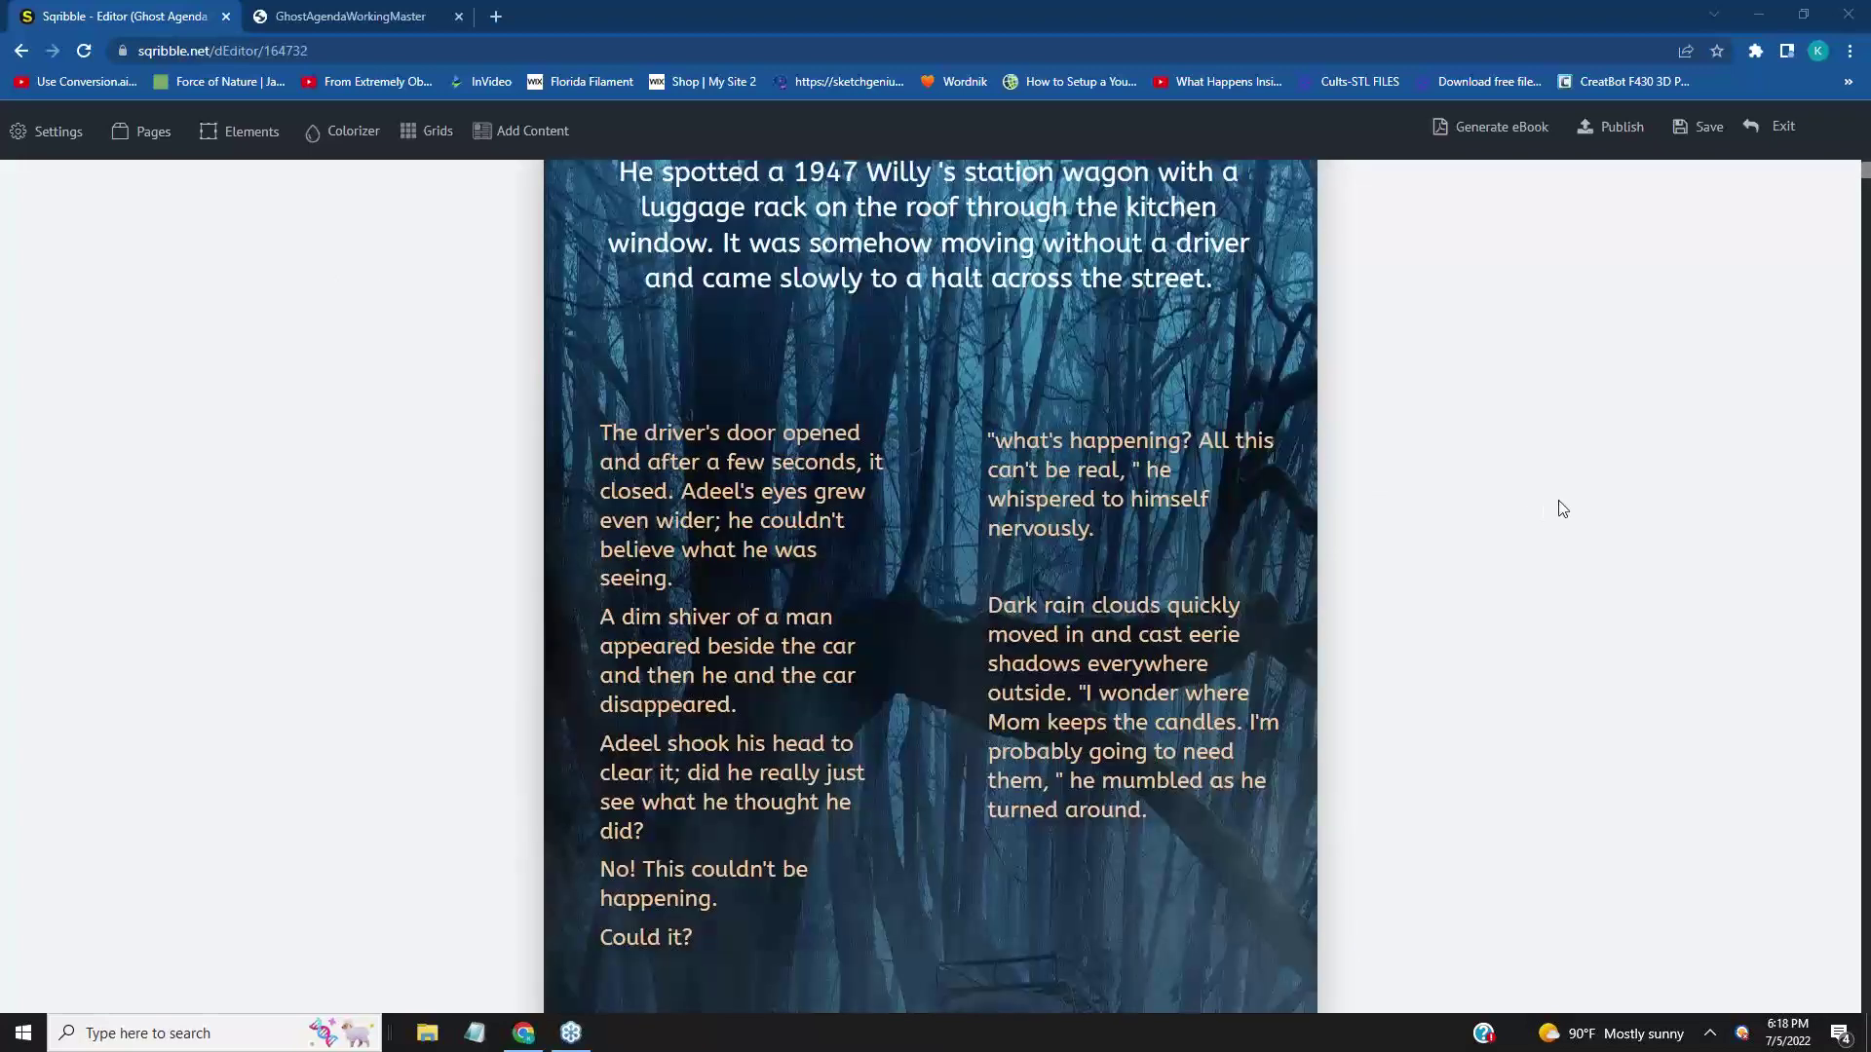
{"action": "scroll", "coordinate": [1563, 508], "scroll_direction": "up", "scroll_amount": 8}
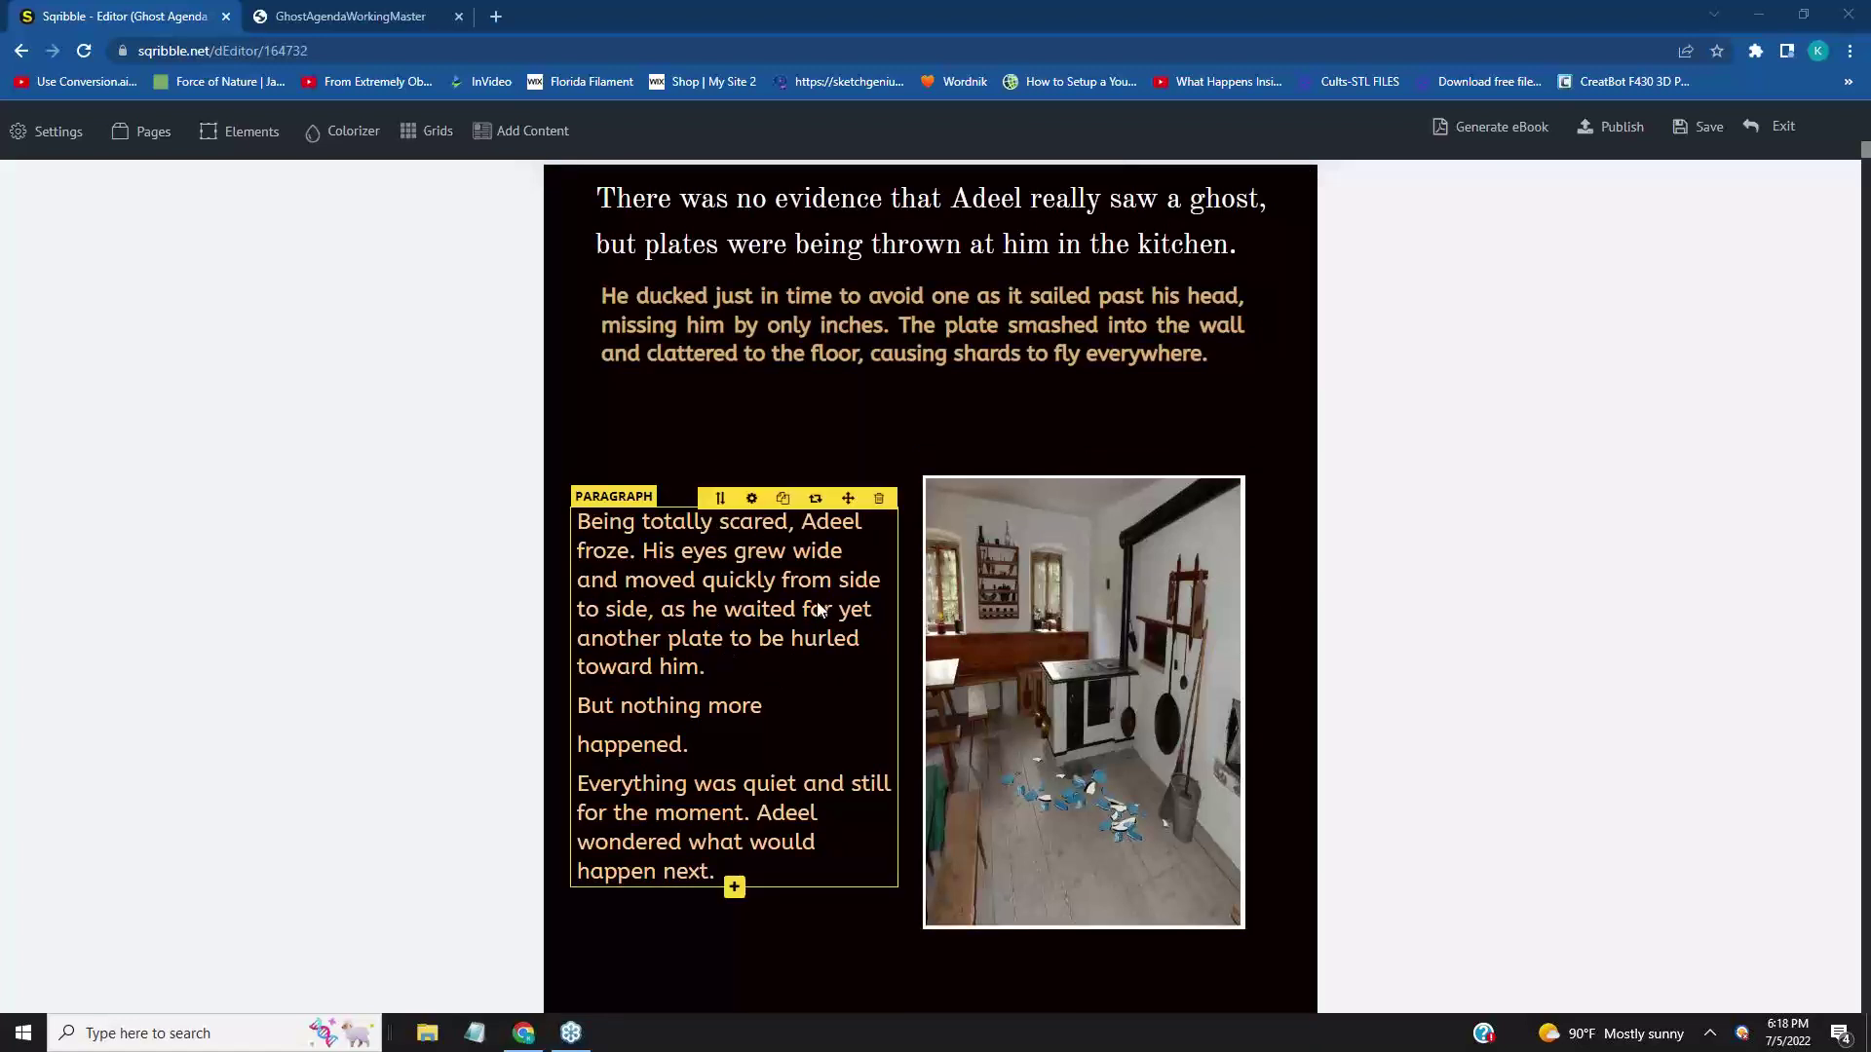
{"action": "scroll", "coordinate": [1286, 585], "scroll_direction": "down", "scroll_amount": 5}
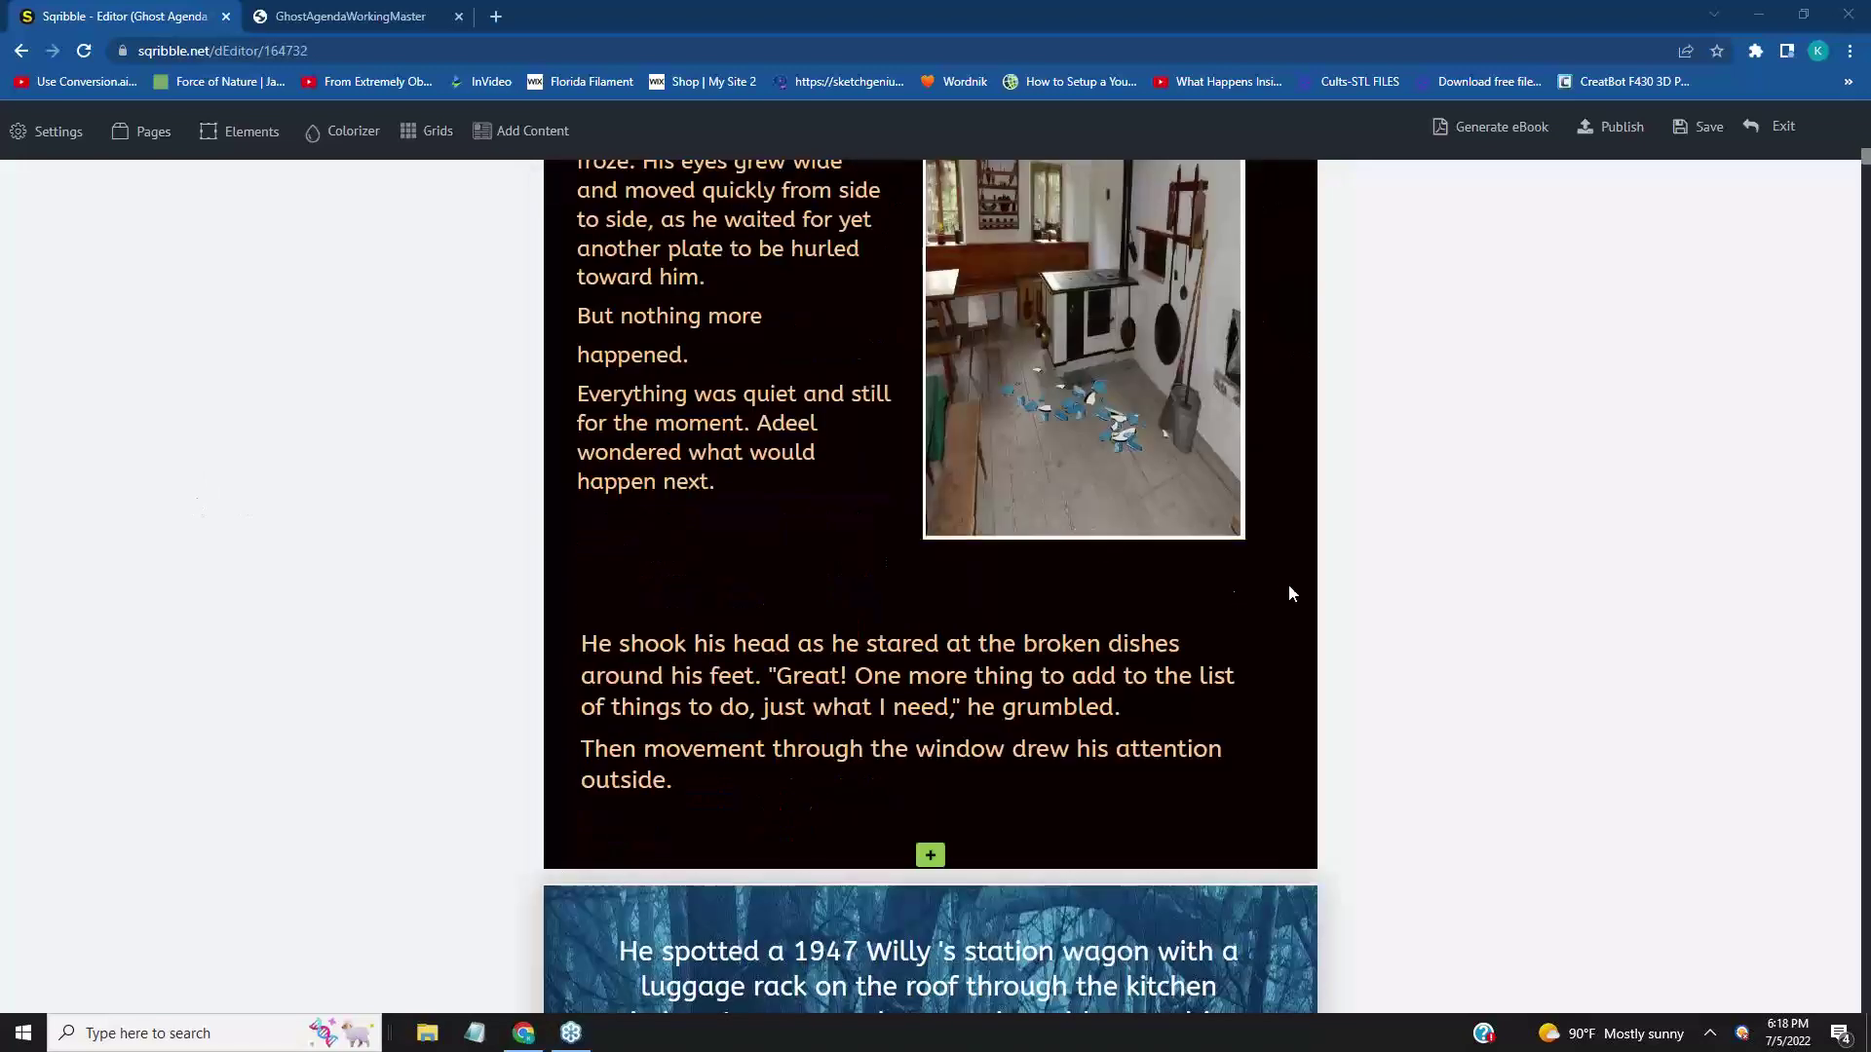
{"action": "scroll", "coordinate": [1657, 575], "scroll_direction": "down", "scroll_amount": 8}
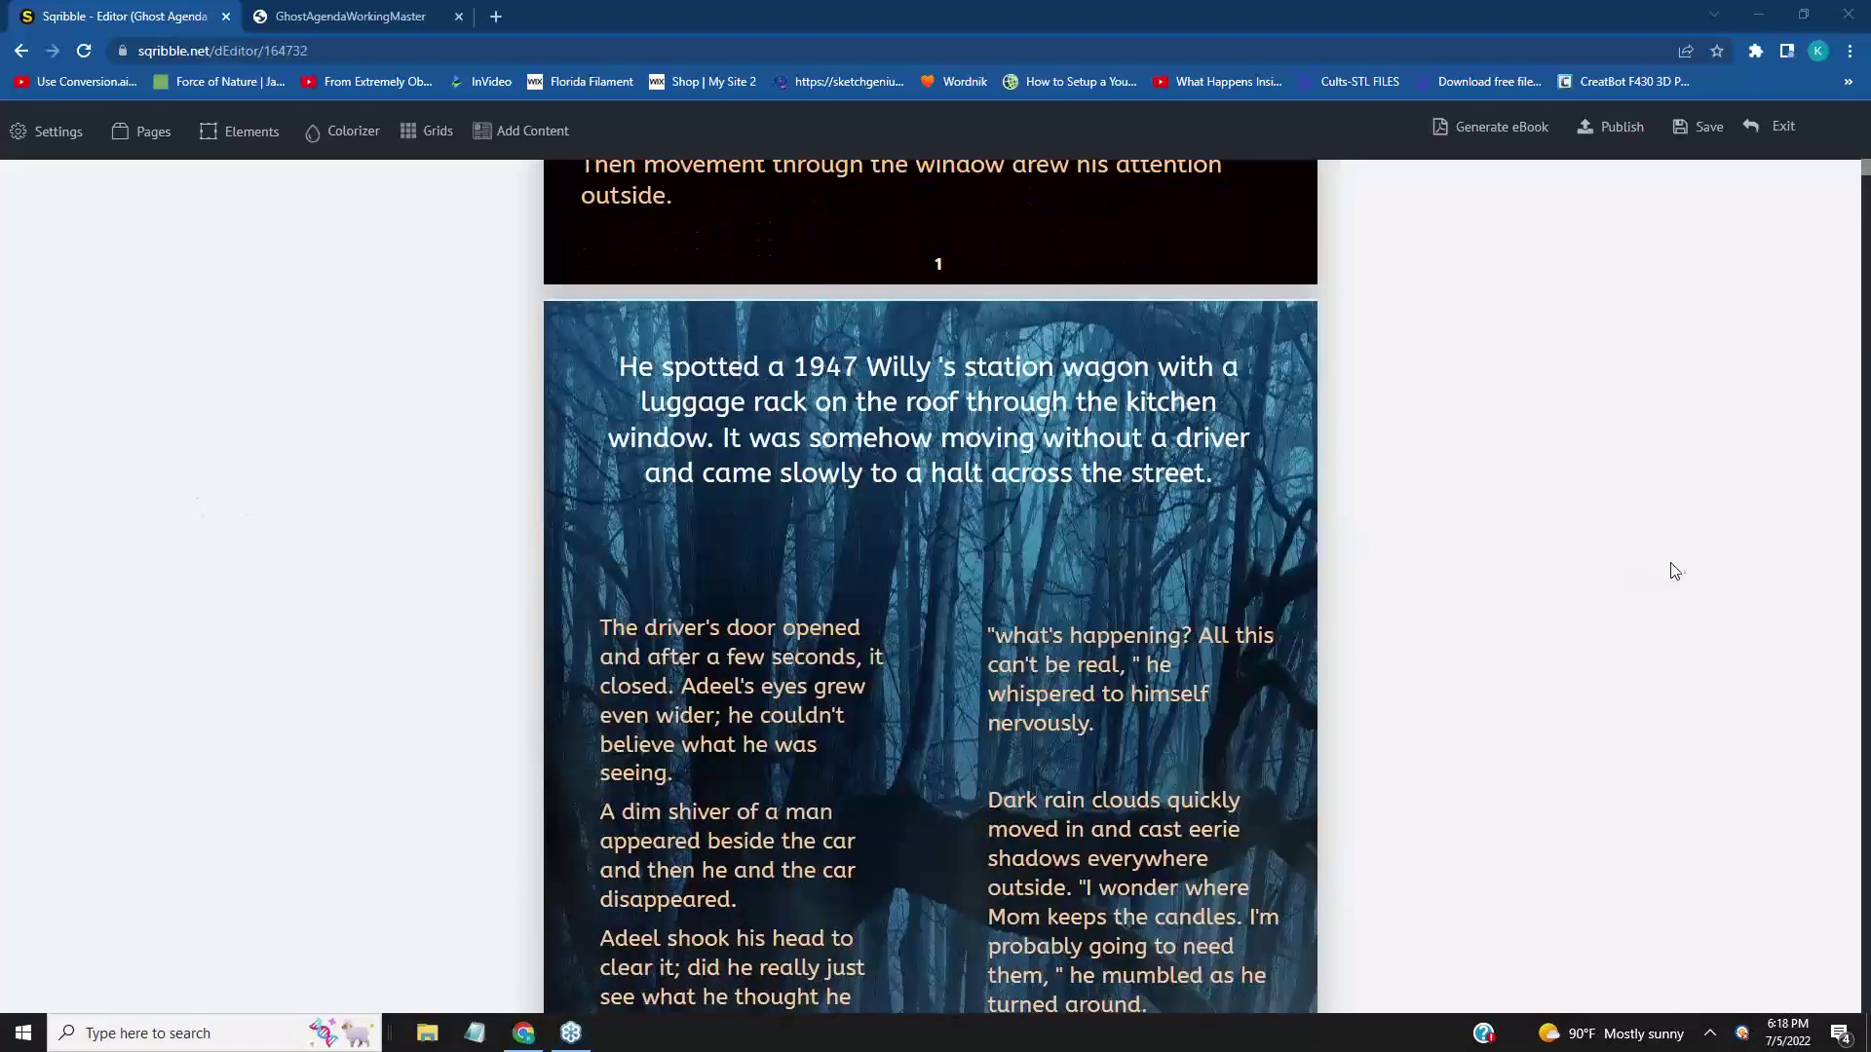
{"action": "scroll", "coordinate": [1680, 569], "scroll_direction": "down", "scroll_amount": 2}
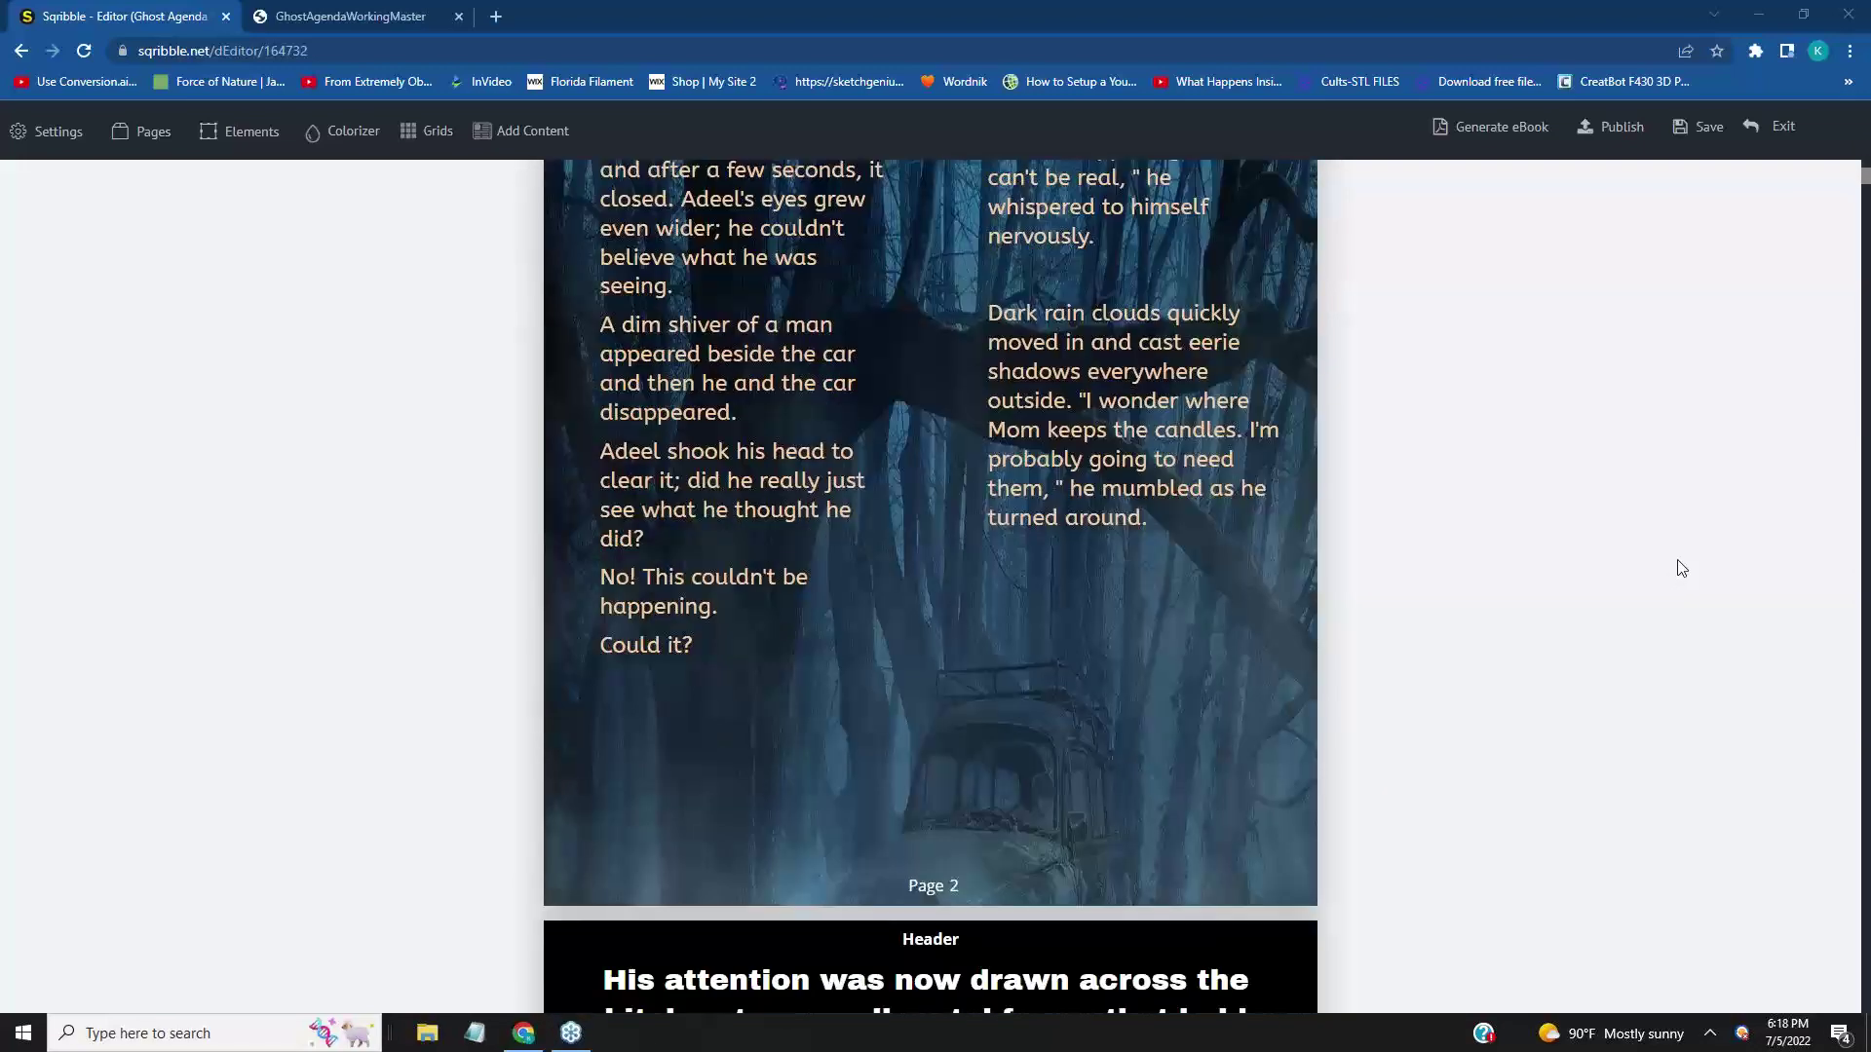
{"action": "scroll", "coordinate": [1679, 570], "scroll_direction": "down", "scroll_amount": 1}
{"action": "scroll", "coordinate": [1701, 566], "scroll_direction": "down", "scroll_amount": 3}
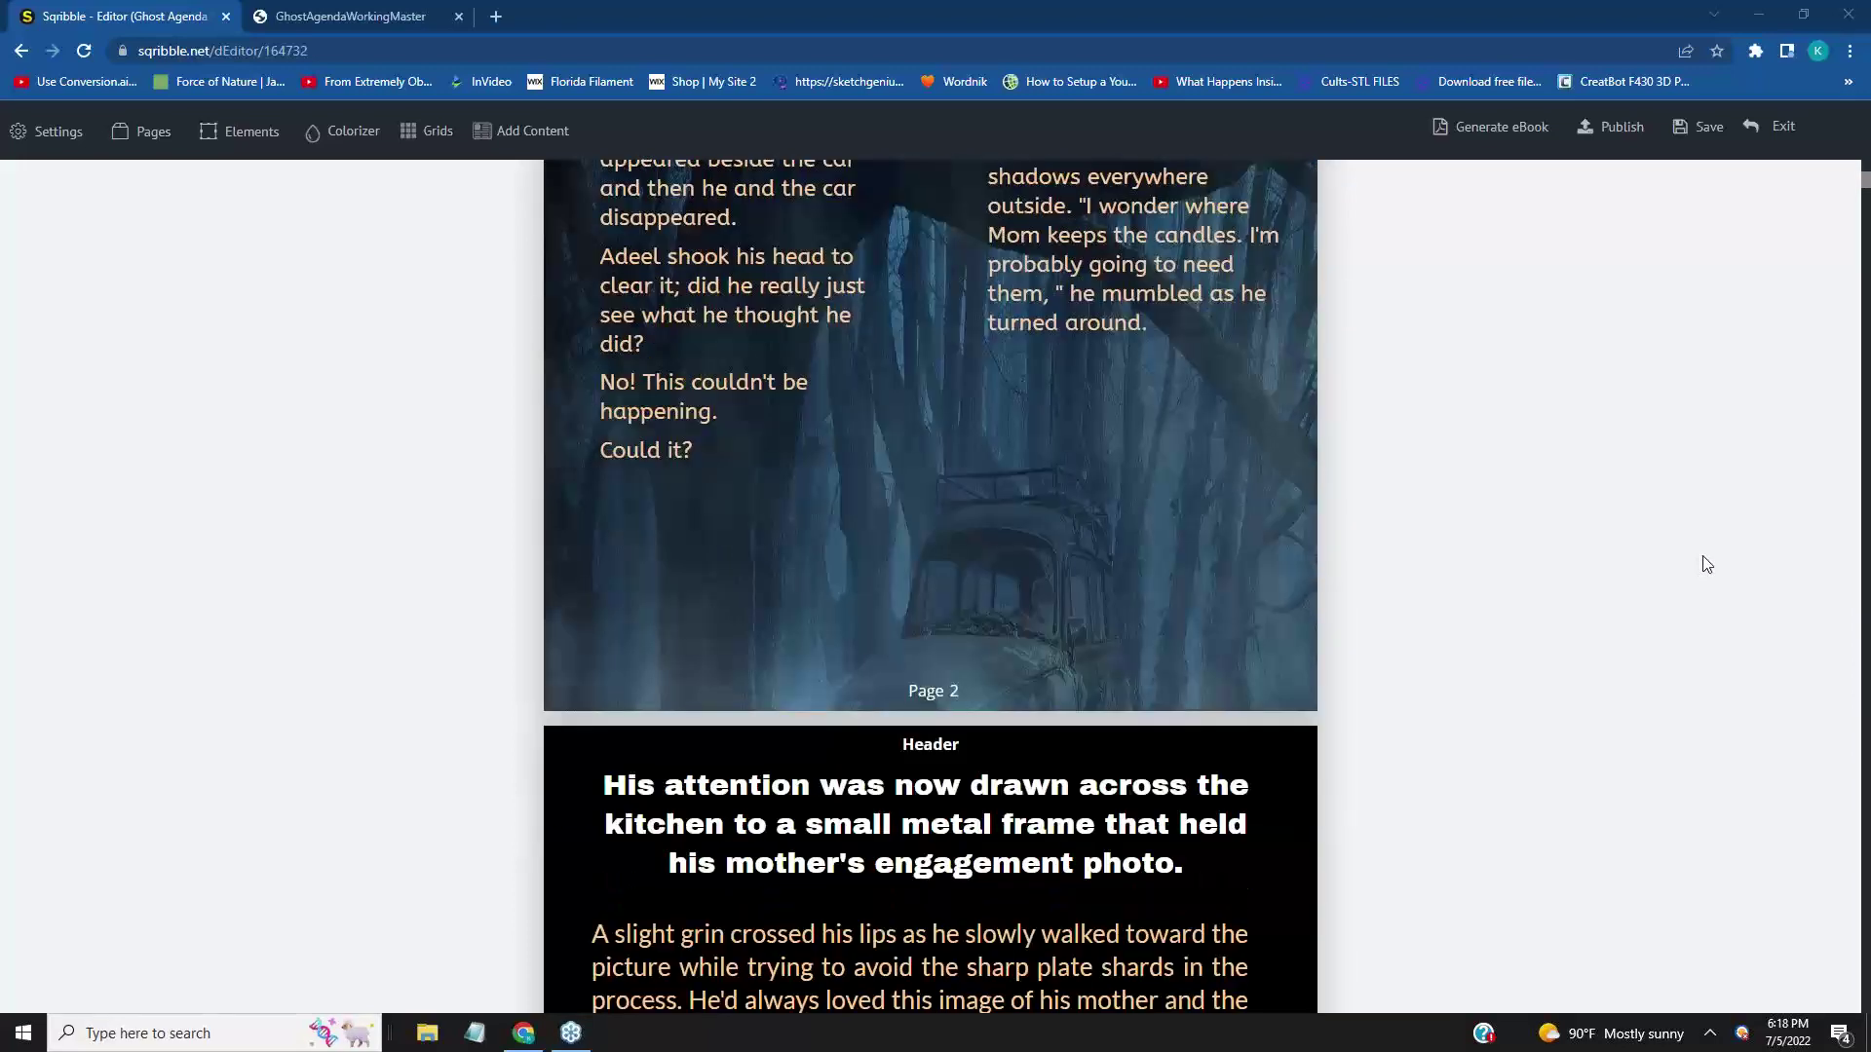
{"action": "scroll", "coordinate": [1706, 565], "scroll_direction": "down", "scroll_amount": 4}
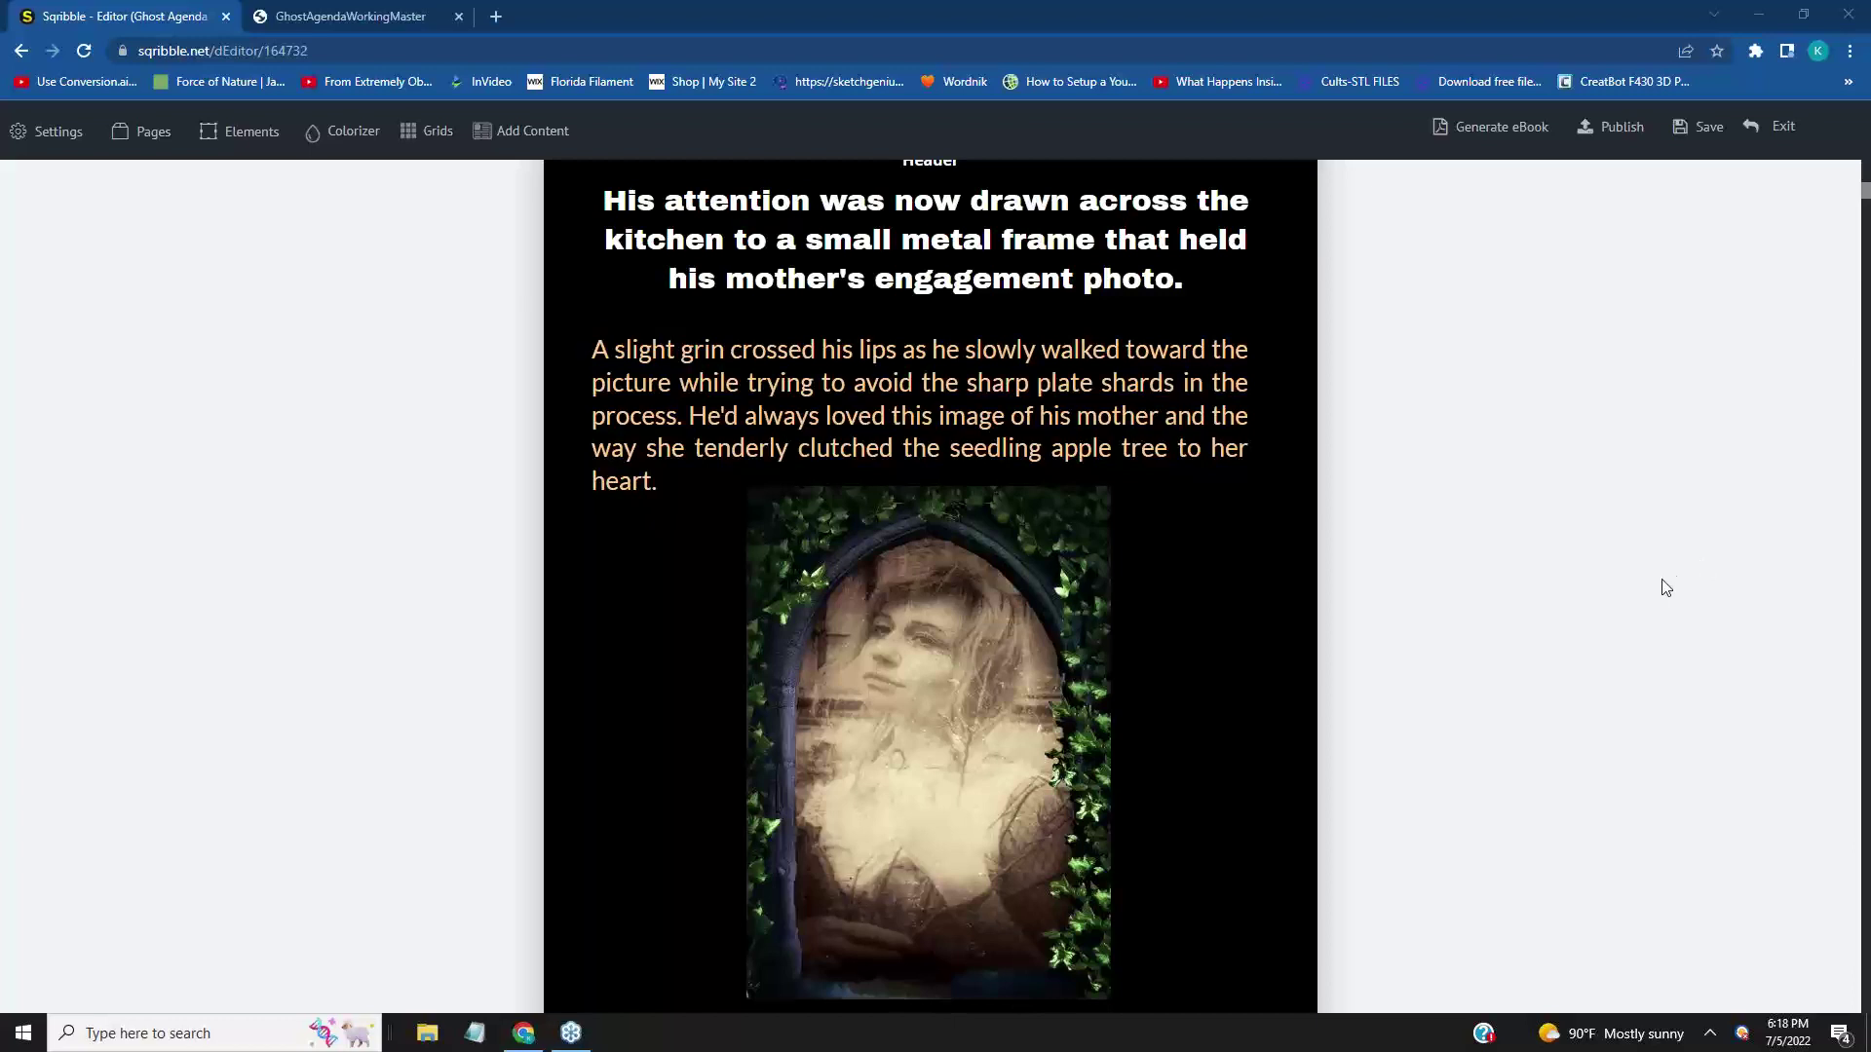
- Read the closing paragraph of page 3 and review page 4's heading, text and portrait layout
{"action": "scroll", "coordinate": [1547, 583], "scroll_direction": "down", "scroll_amount": 5}
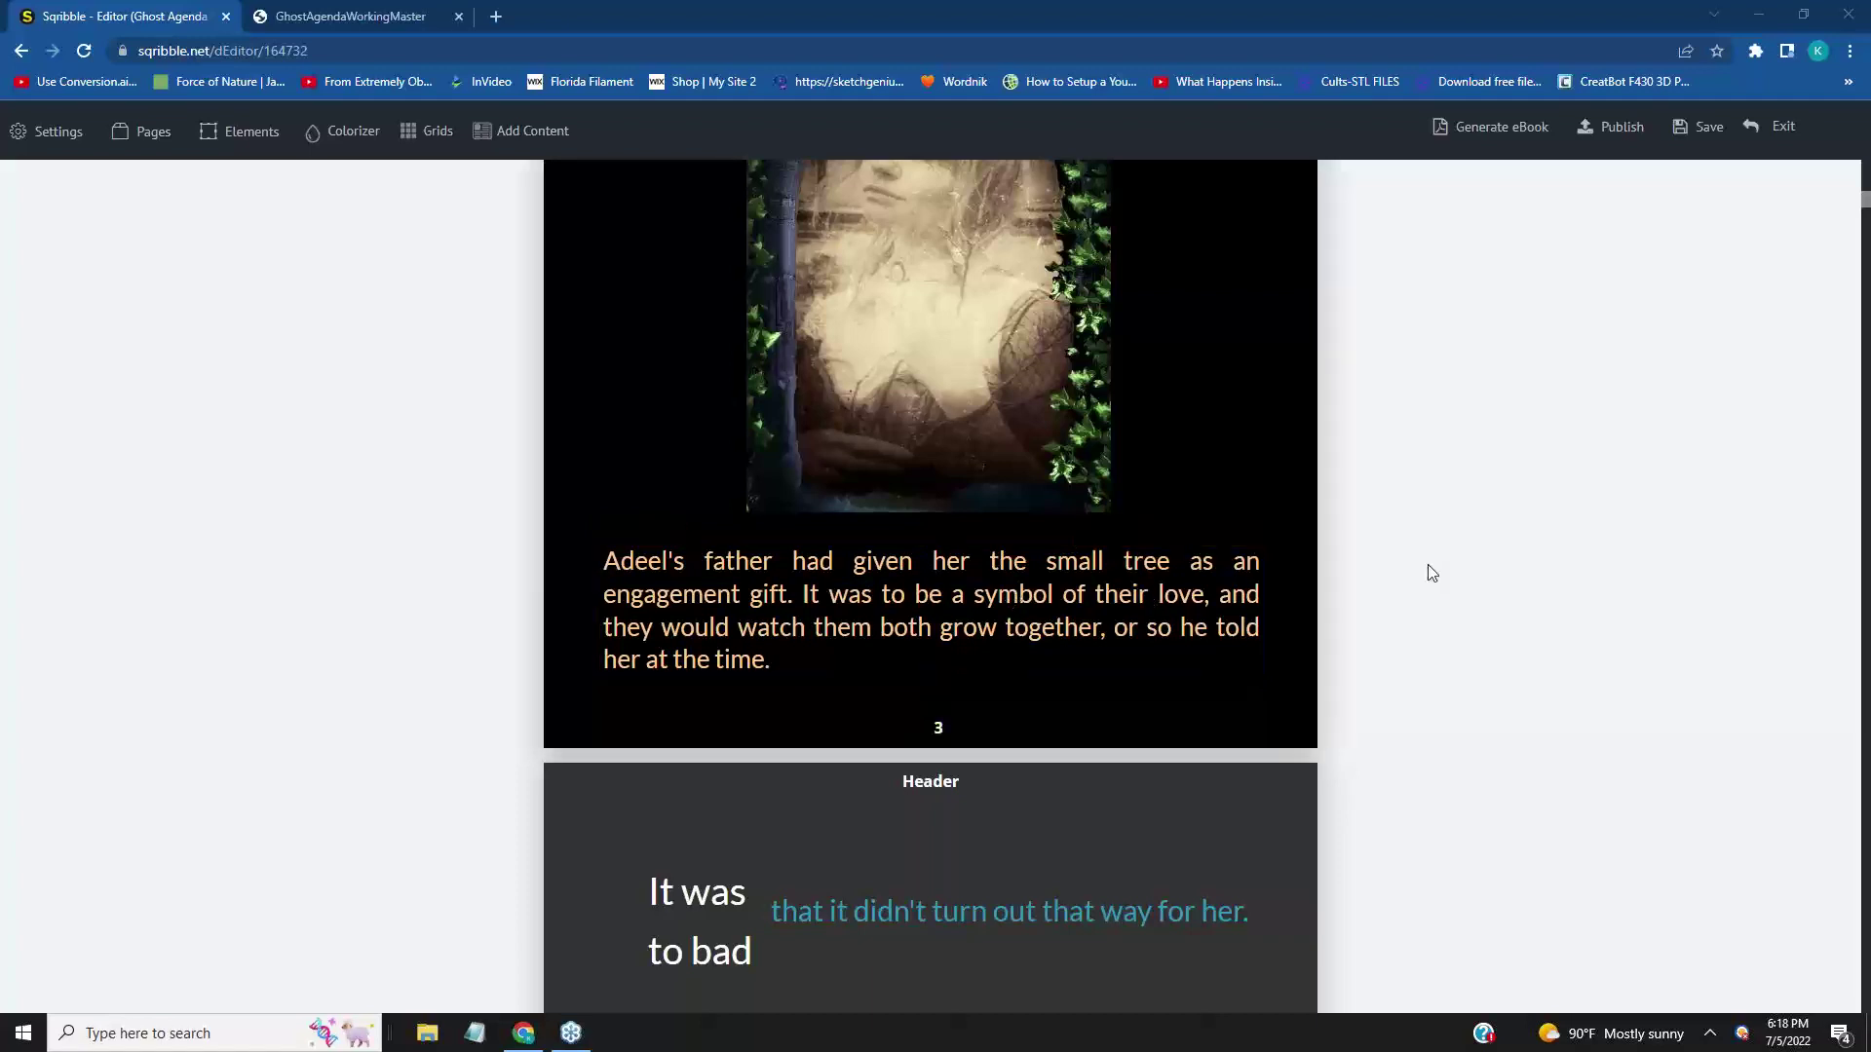
{"action": "scroll", "coordinate": [1431, 572], "scroll_direction": "down", "scroll_amount": 2}
{"action": "scroll", "coordinate": [1435, 572], "scroll_direction": "down", "scroll_amount": 6}
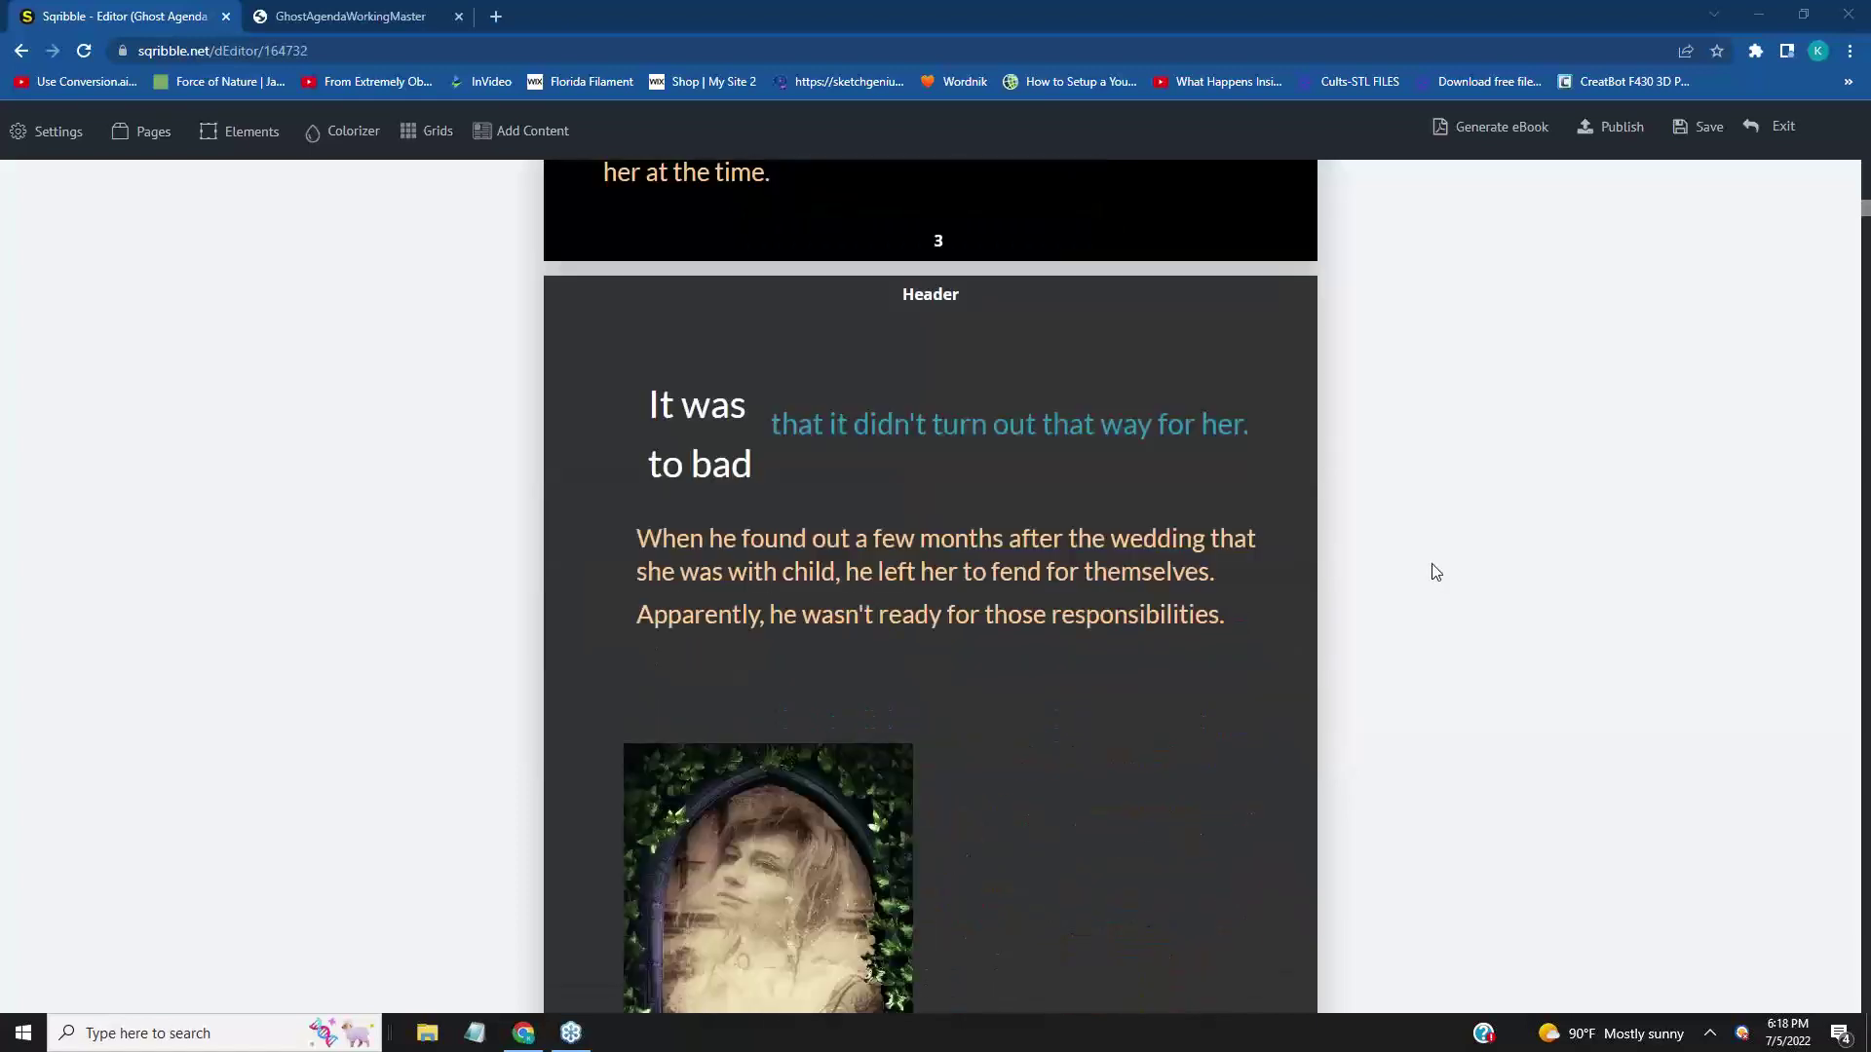
{"action": "scroll", "coordinate": [1436, 572], "scroll_direction": "up", "scroll_amount": 2}
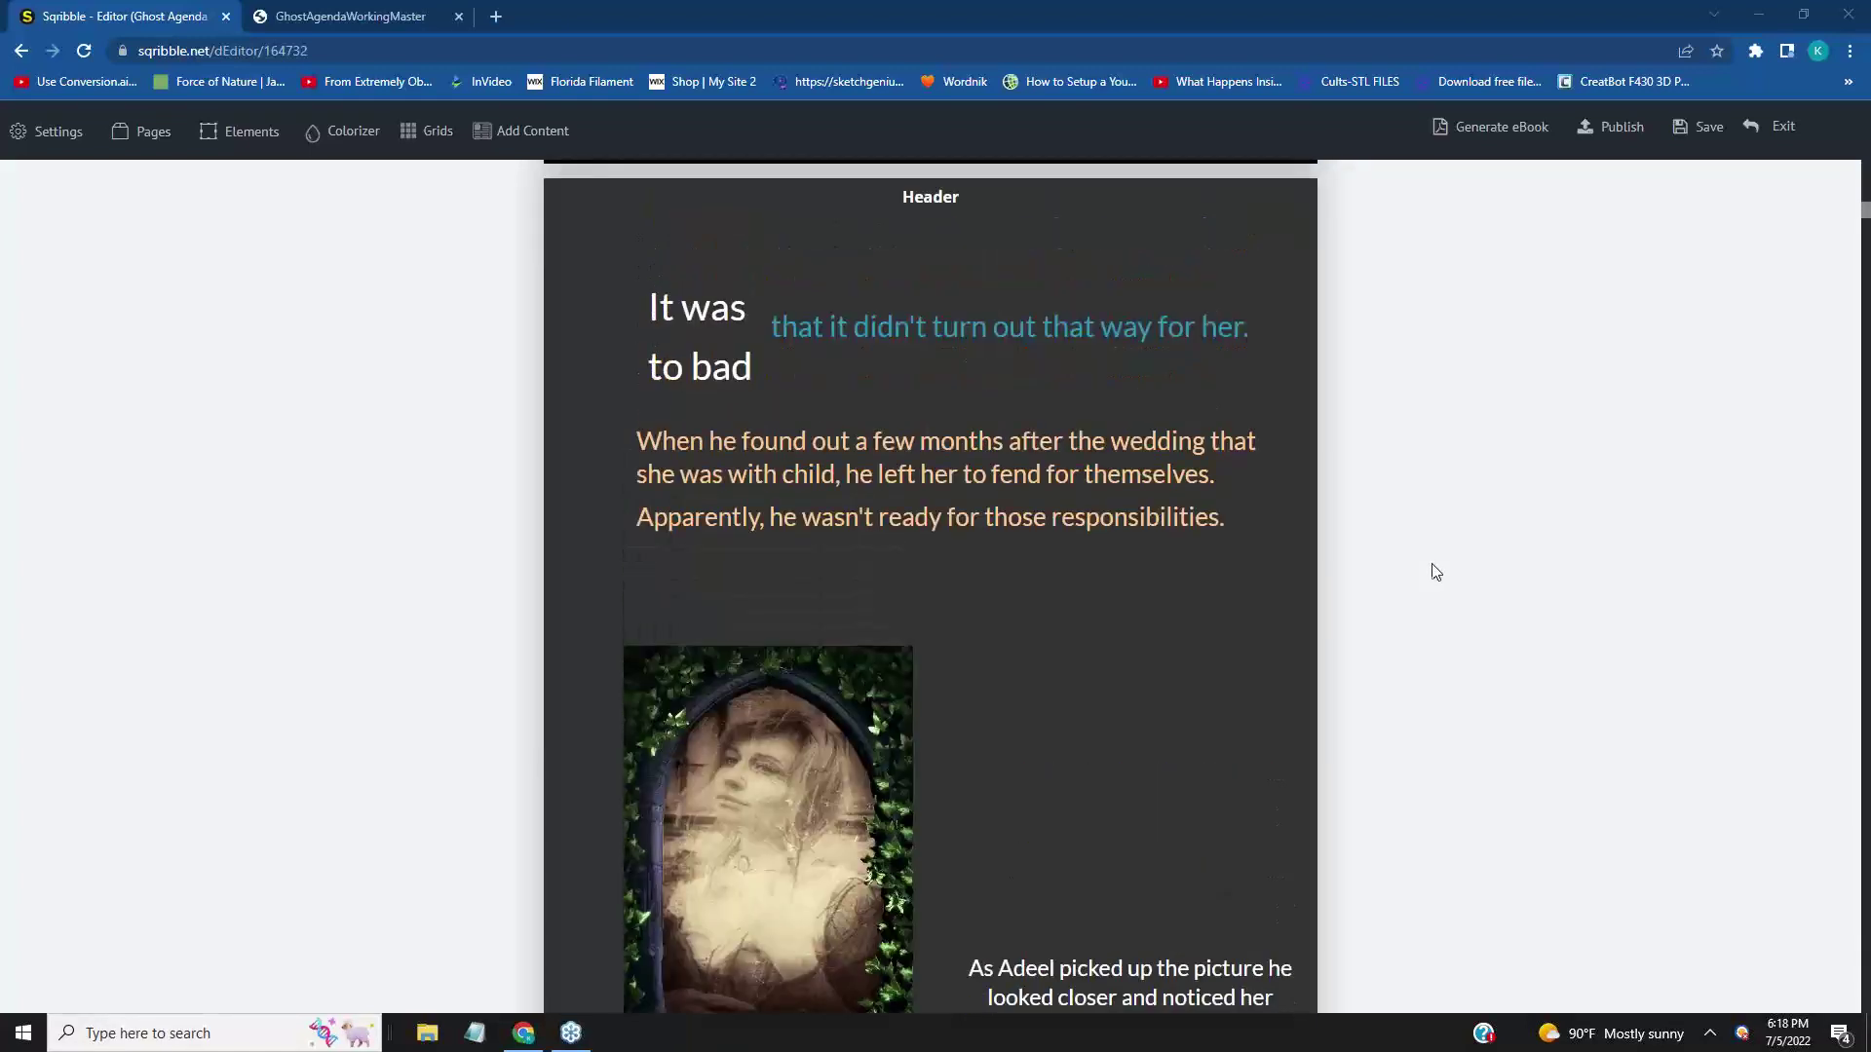
{"action": "scroll", "coordinate": [1439, 572], "scroll_direction": "down", "scroll_amount": 1}
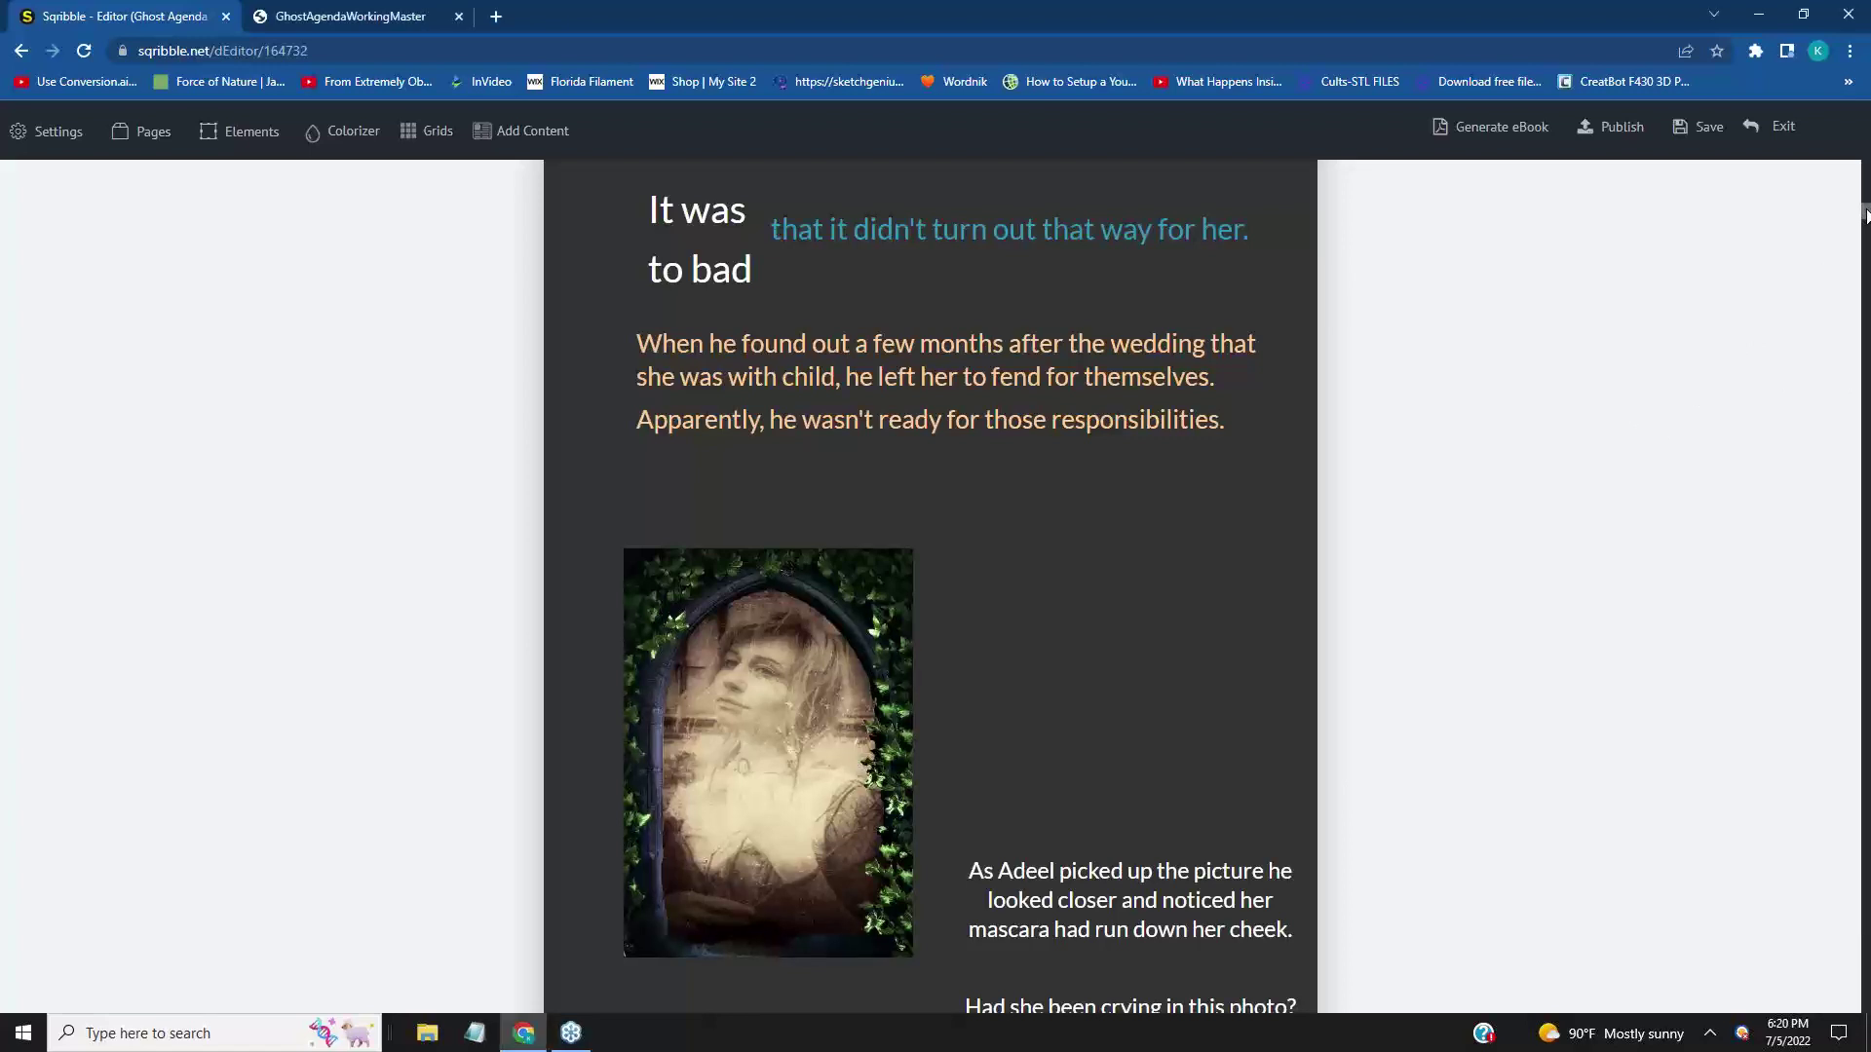
{"action": "left_click_drag", "start_coordinate": [1866, 214], "coordinate": [1866, 205]}
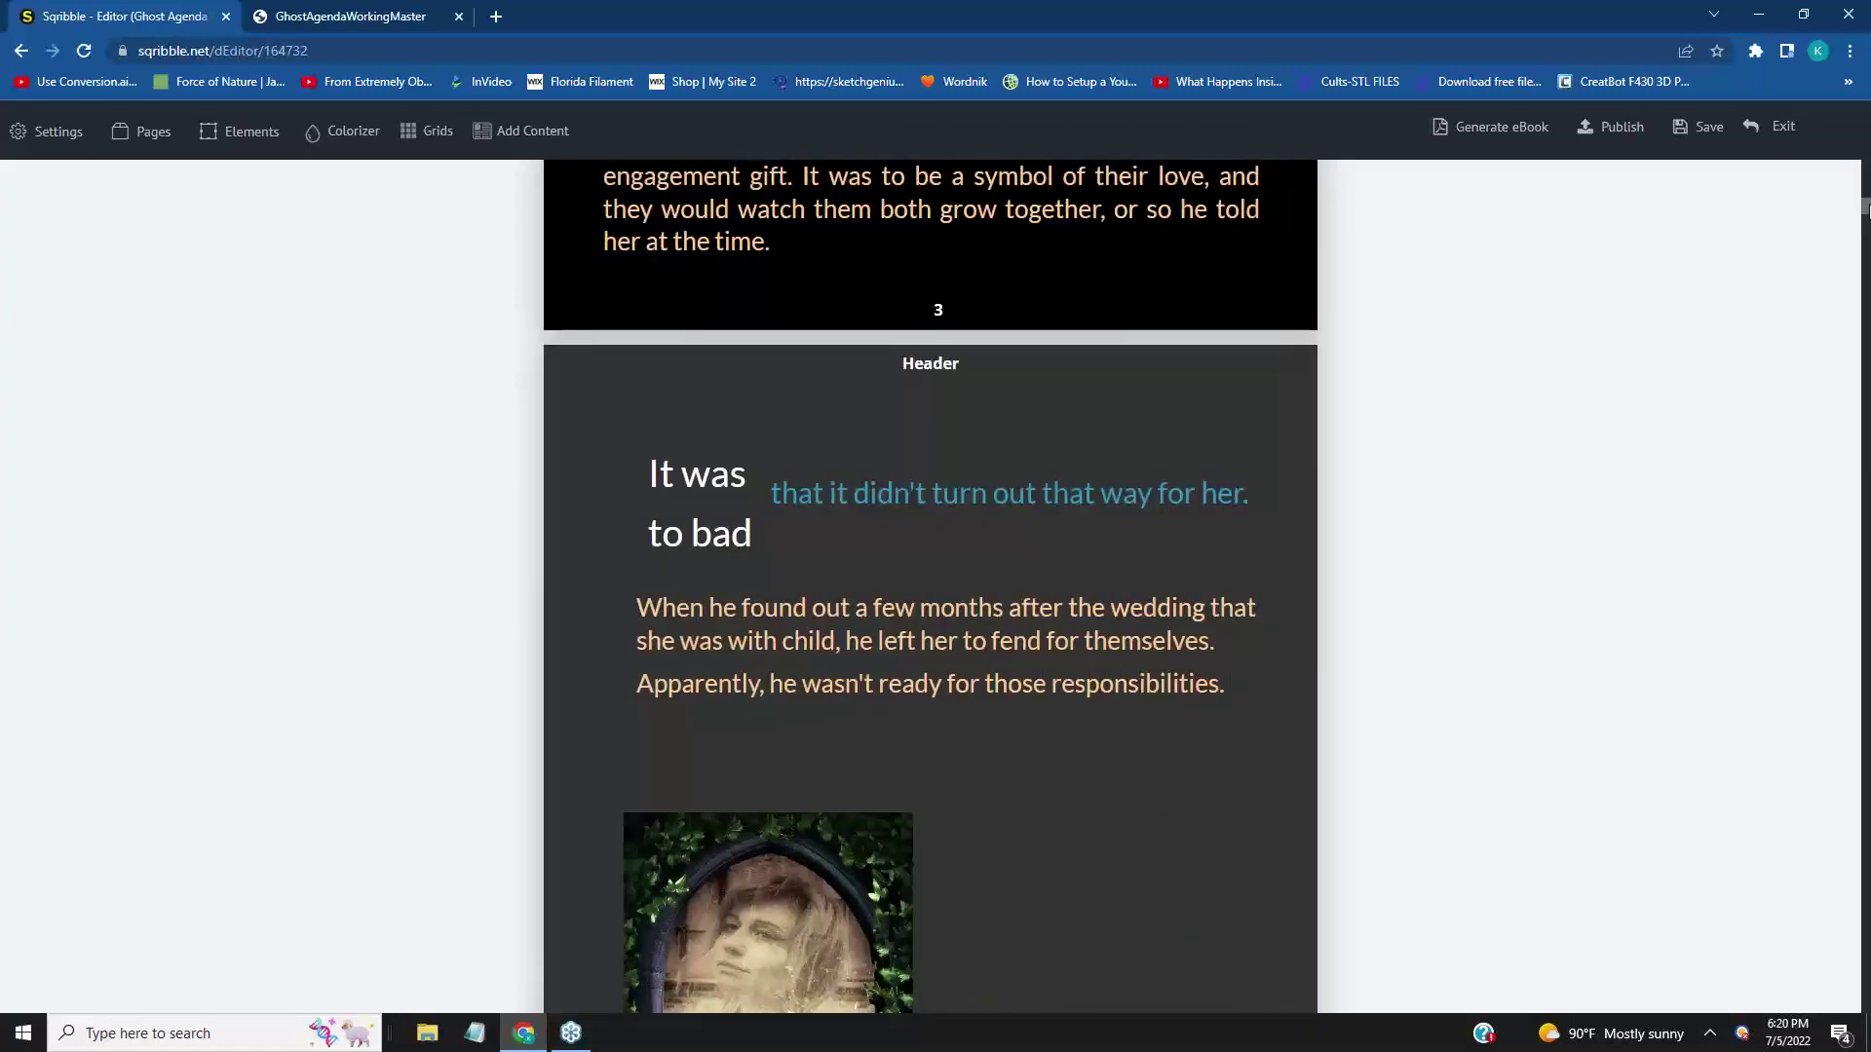
- Review page 5's old house picture and story text, then look over the next page's paragraphs and portrait
{"action": "left_click_drag", "start_coordinate": [1866, 209], "coordinate": [1866, 226]}
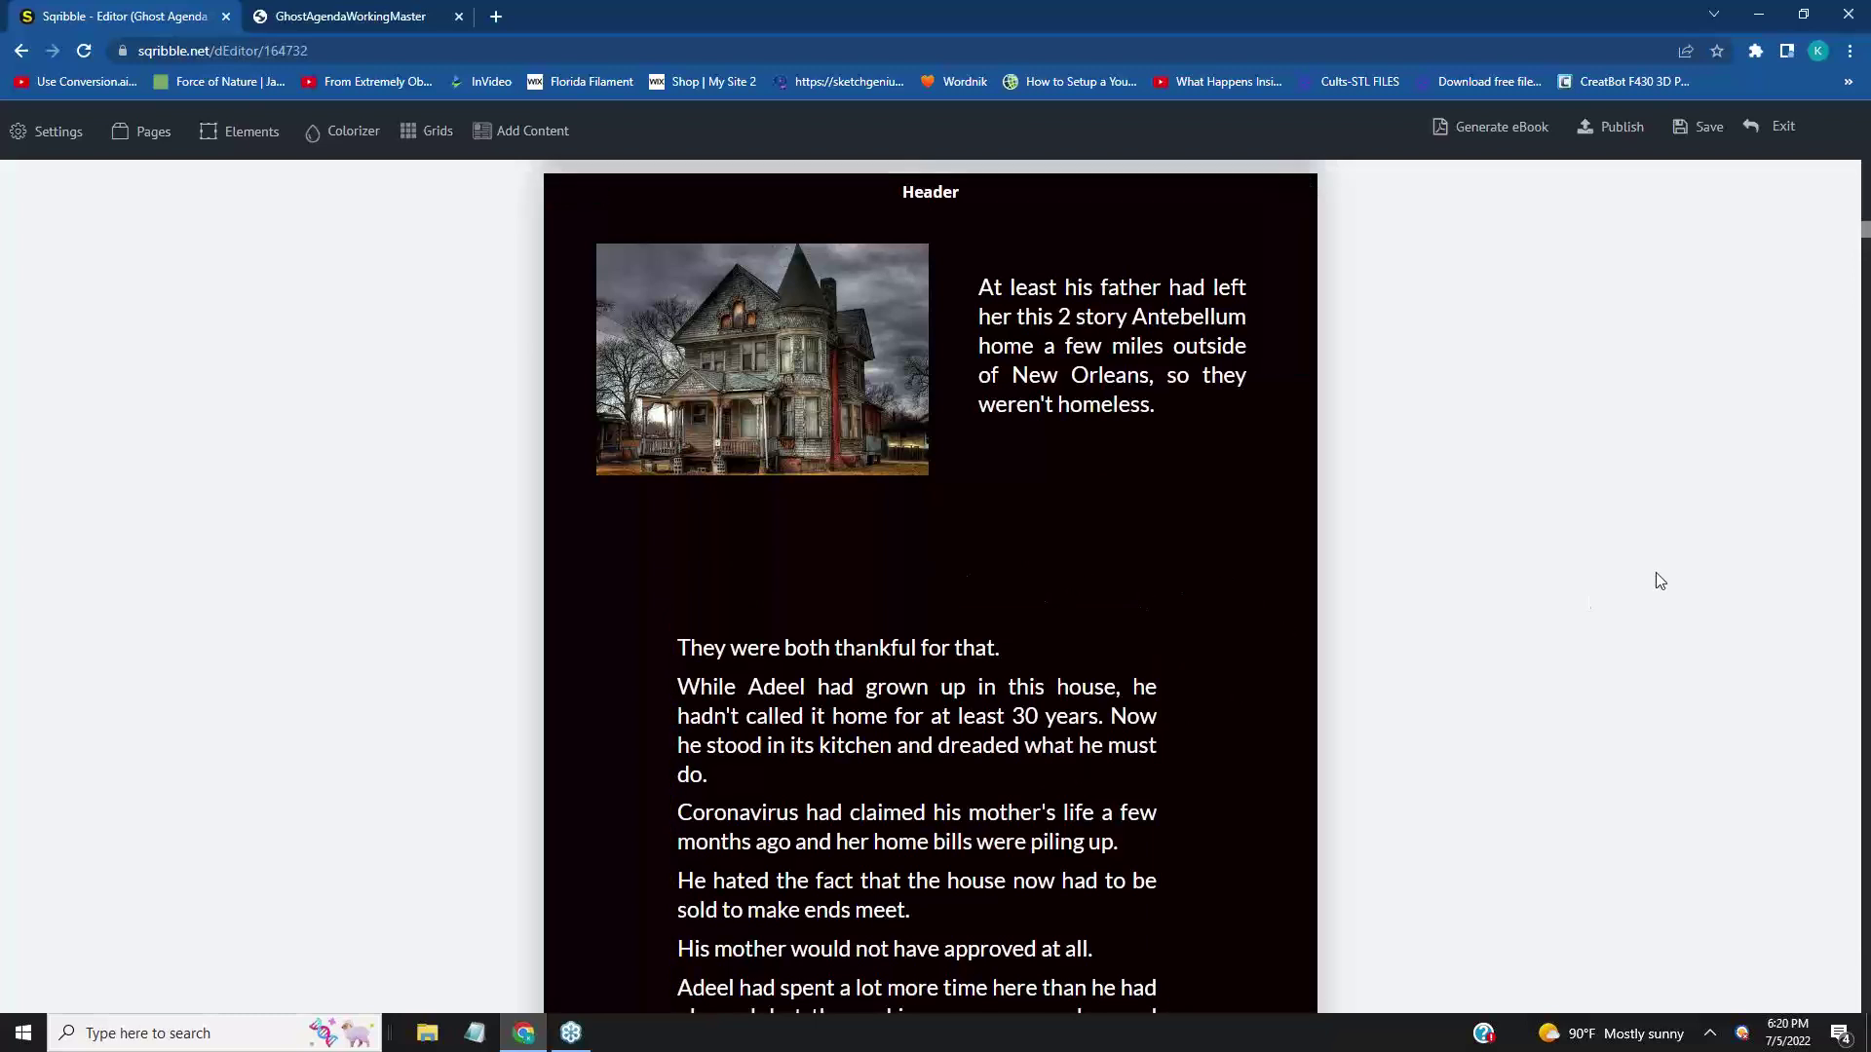
{"action": "scroll", "coordinate": [1664, 576], "scroll_direction": "down", "scroll_amount": 2}
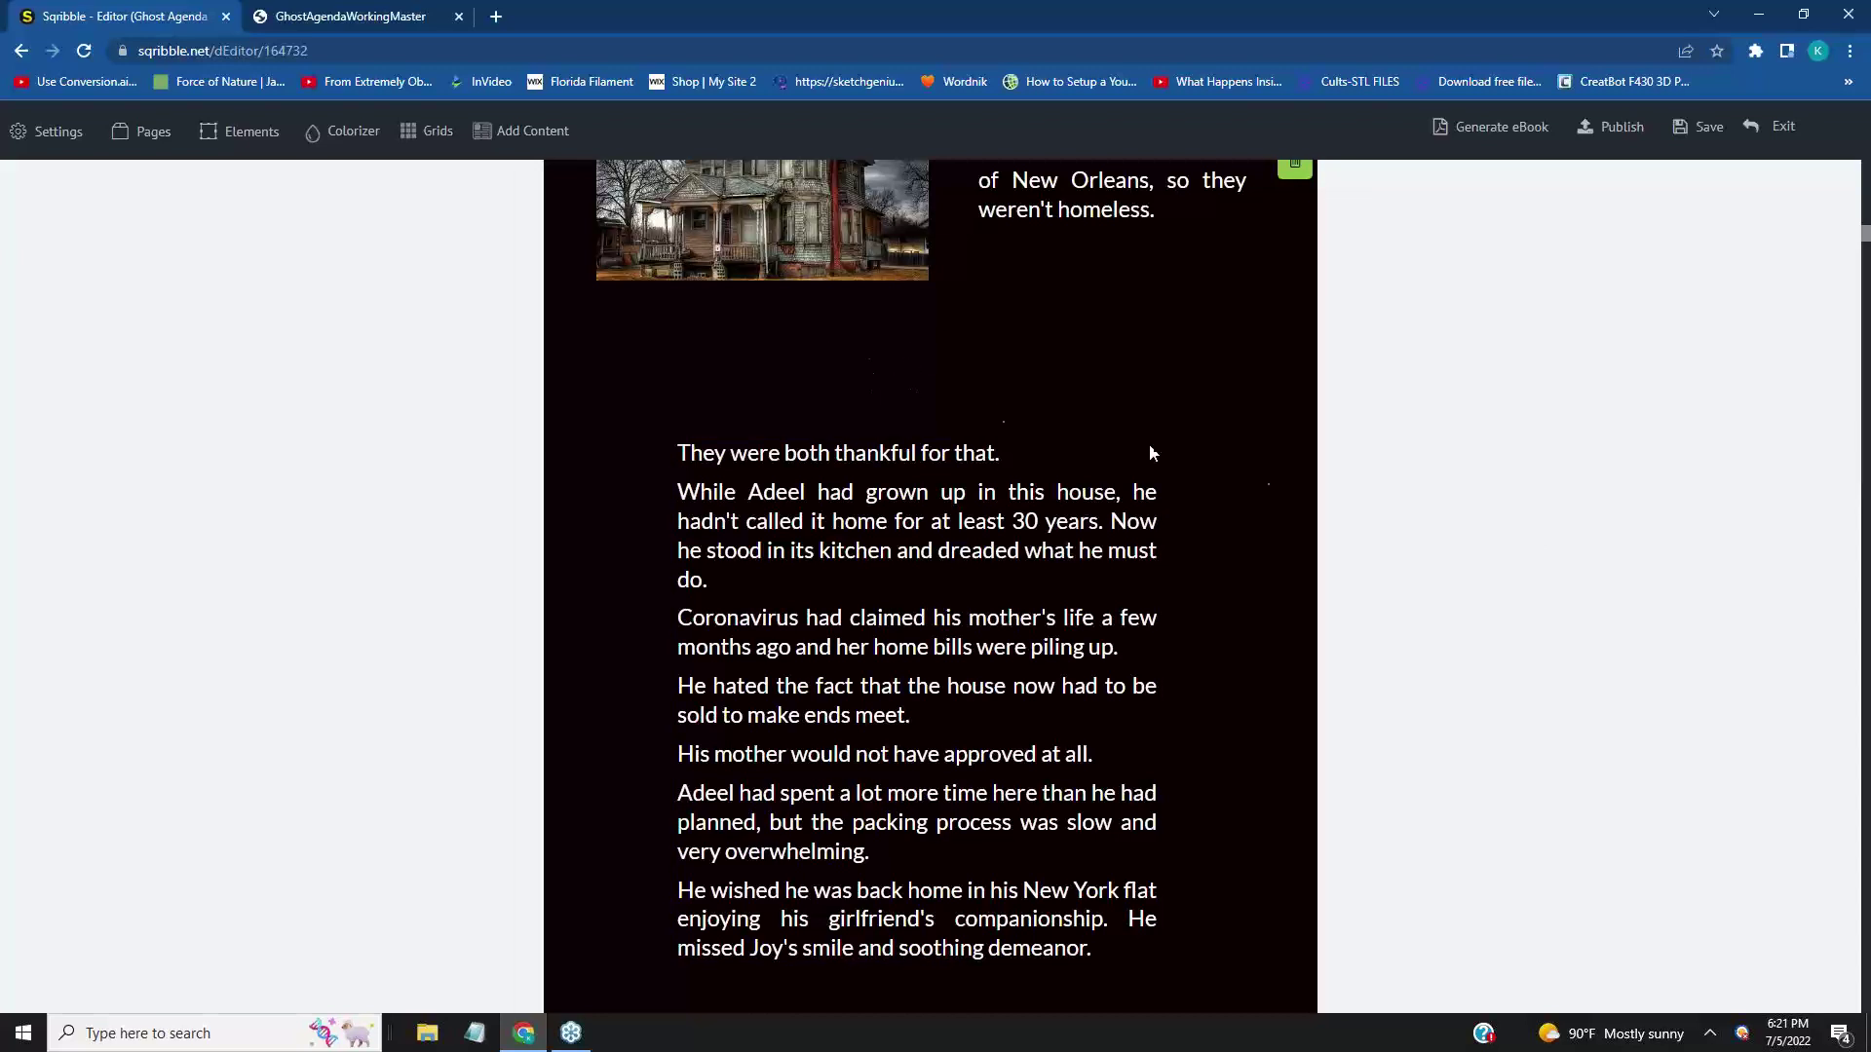
{"action": "scroll", "coordinate": [1670, 533], "scroll_direction": "up", "scroll_amount": 1}
{"action": "scroll", "coordinate": [1669, 533], "scroll_direction": "up", "scroll_amount": 1}
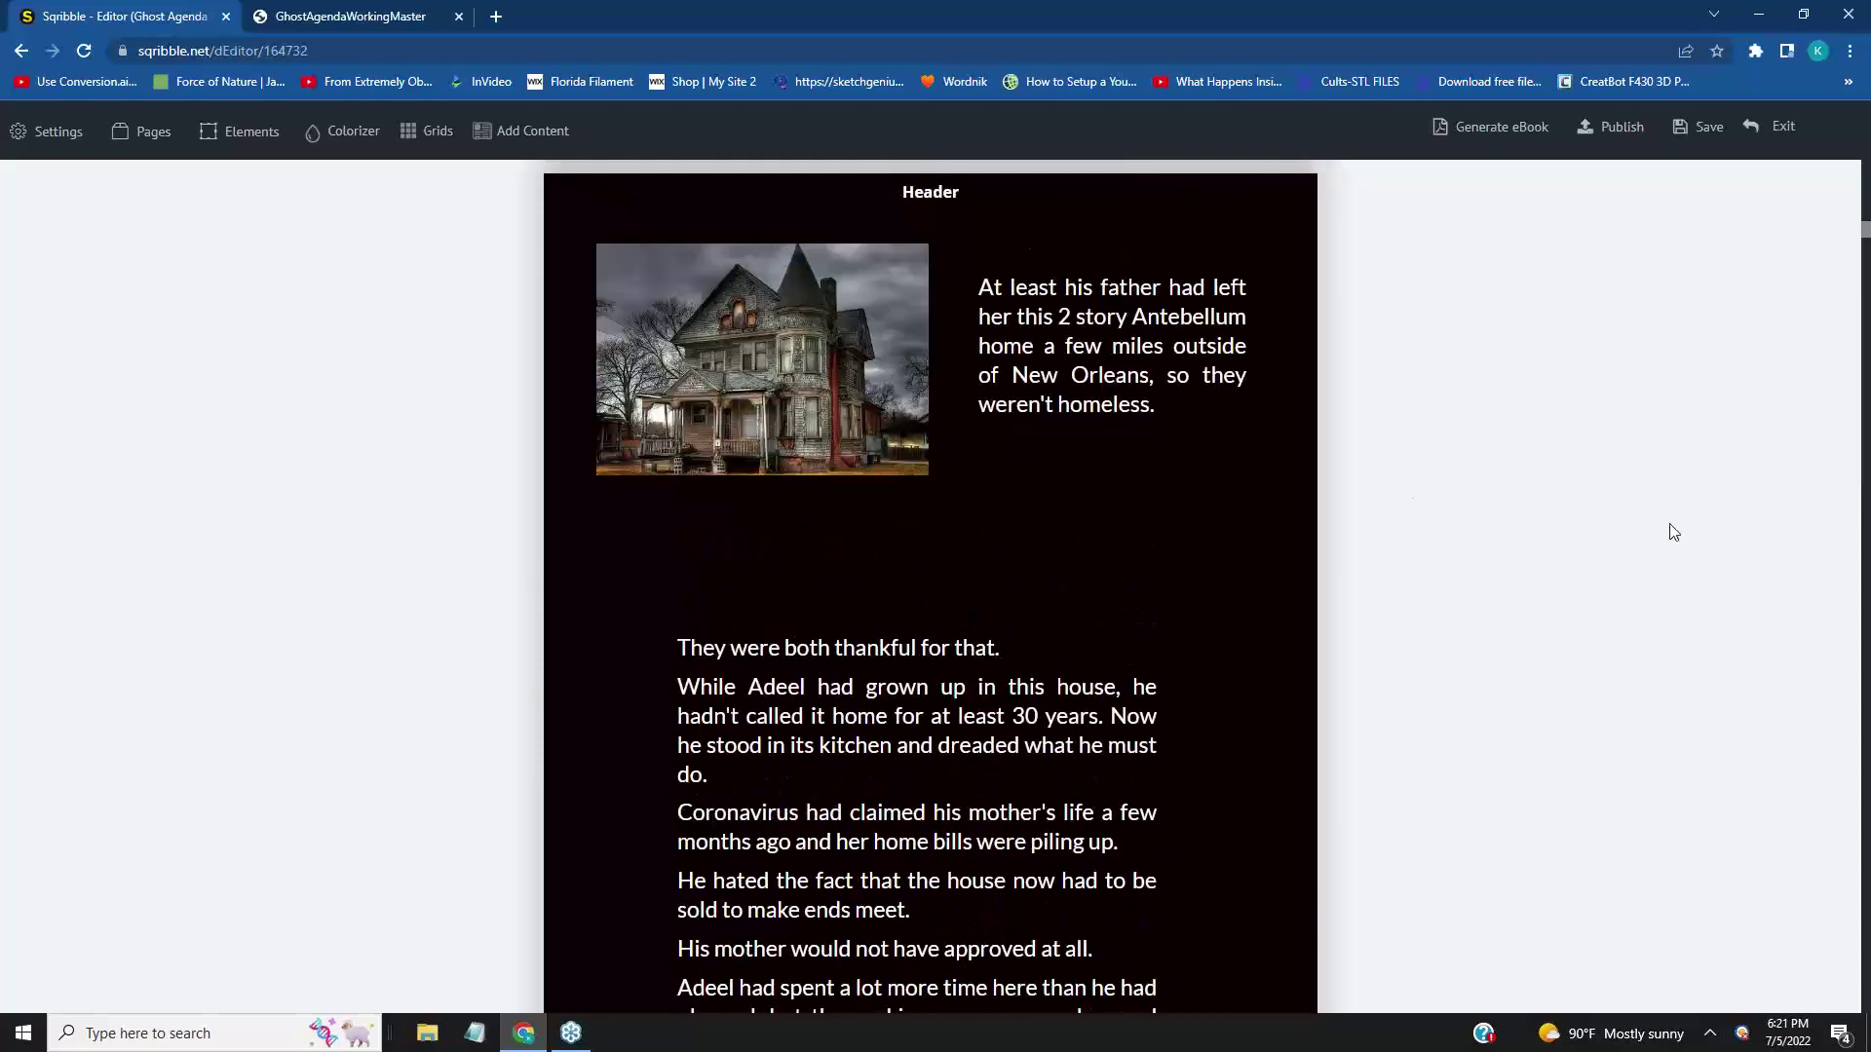
{"action": "scroll", "coordinate": [1676, 522], "scroll_direction": "down", "scroll_amount": 2}
{"action": "scroll", "coordinate": [1676, 522], "scroll_direction": "down", "scroll_amount": 4}
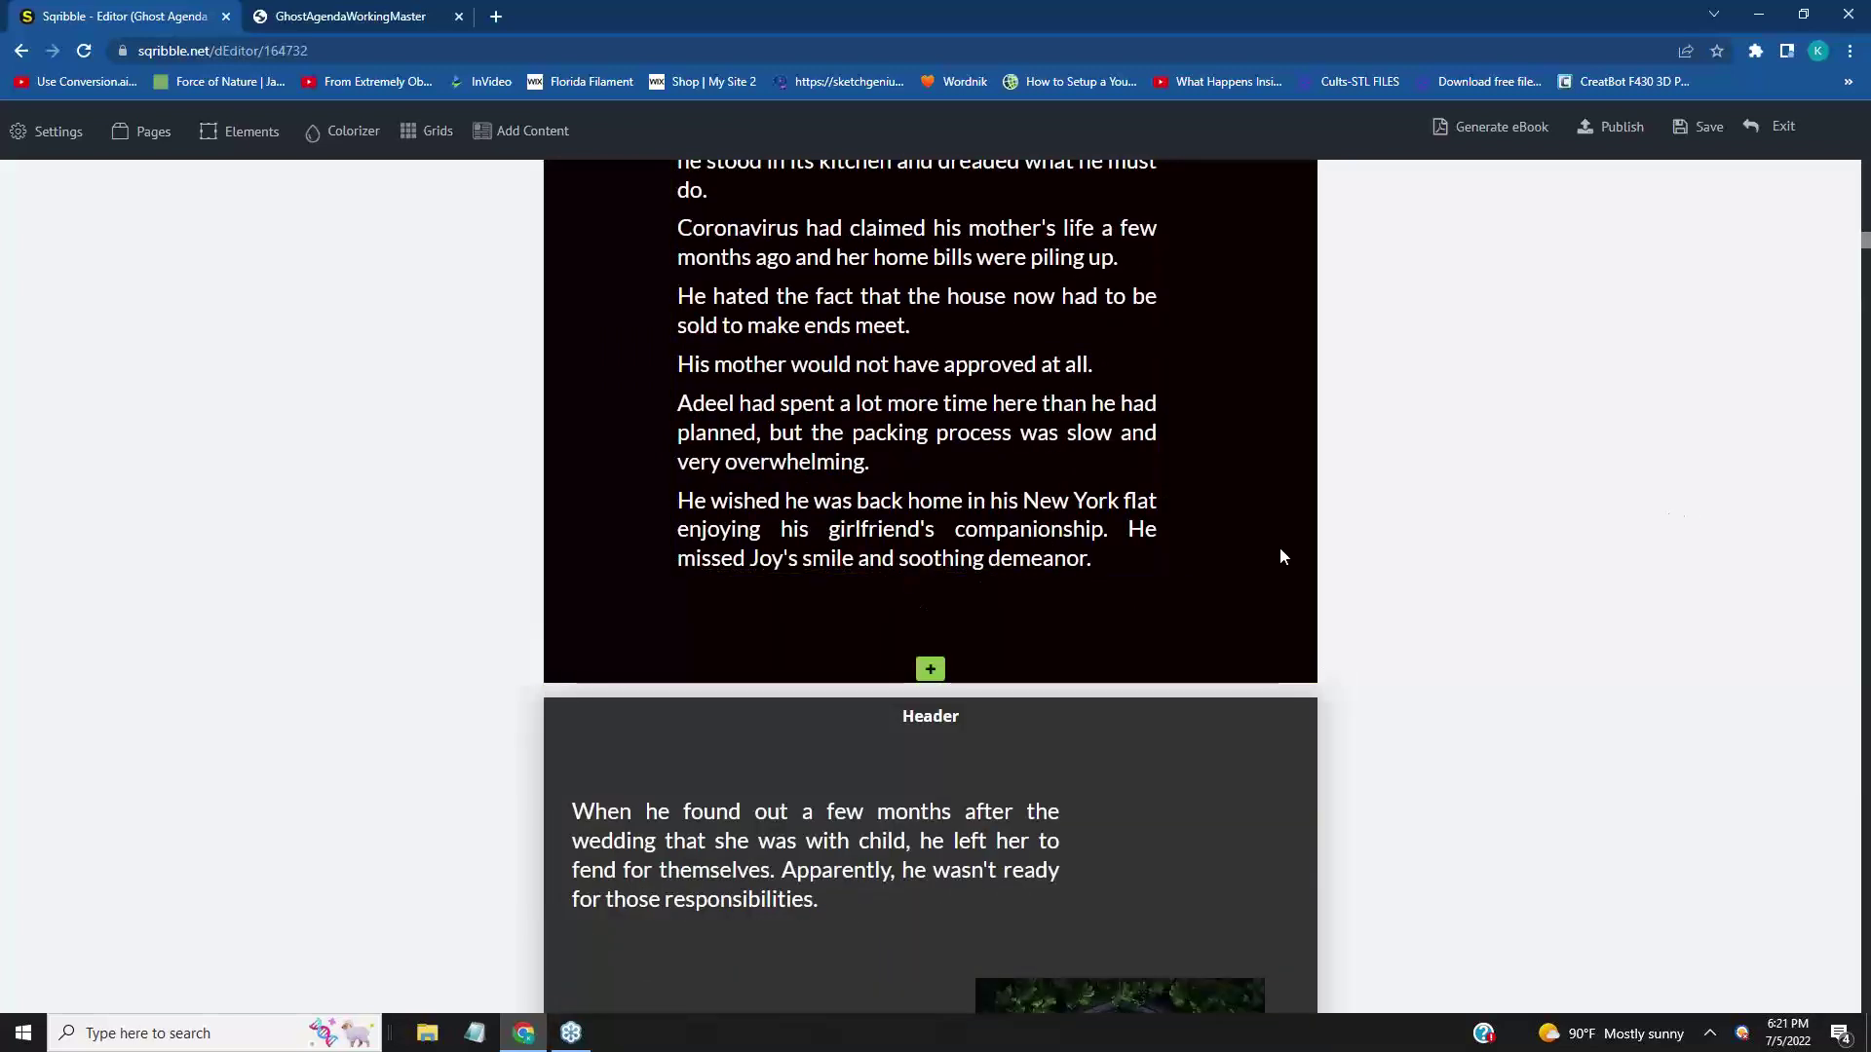
{"action": "scroll", "coordinate": [1450, 499], "scroll_direction": "up", "scroll_amount": 3}
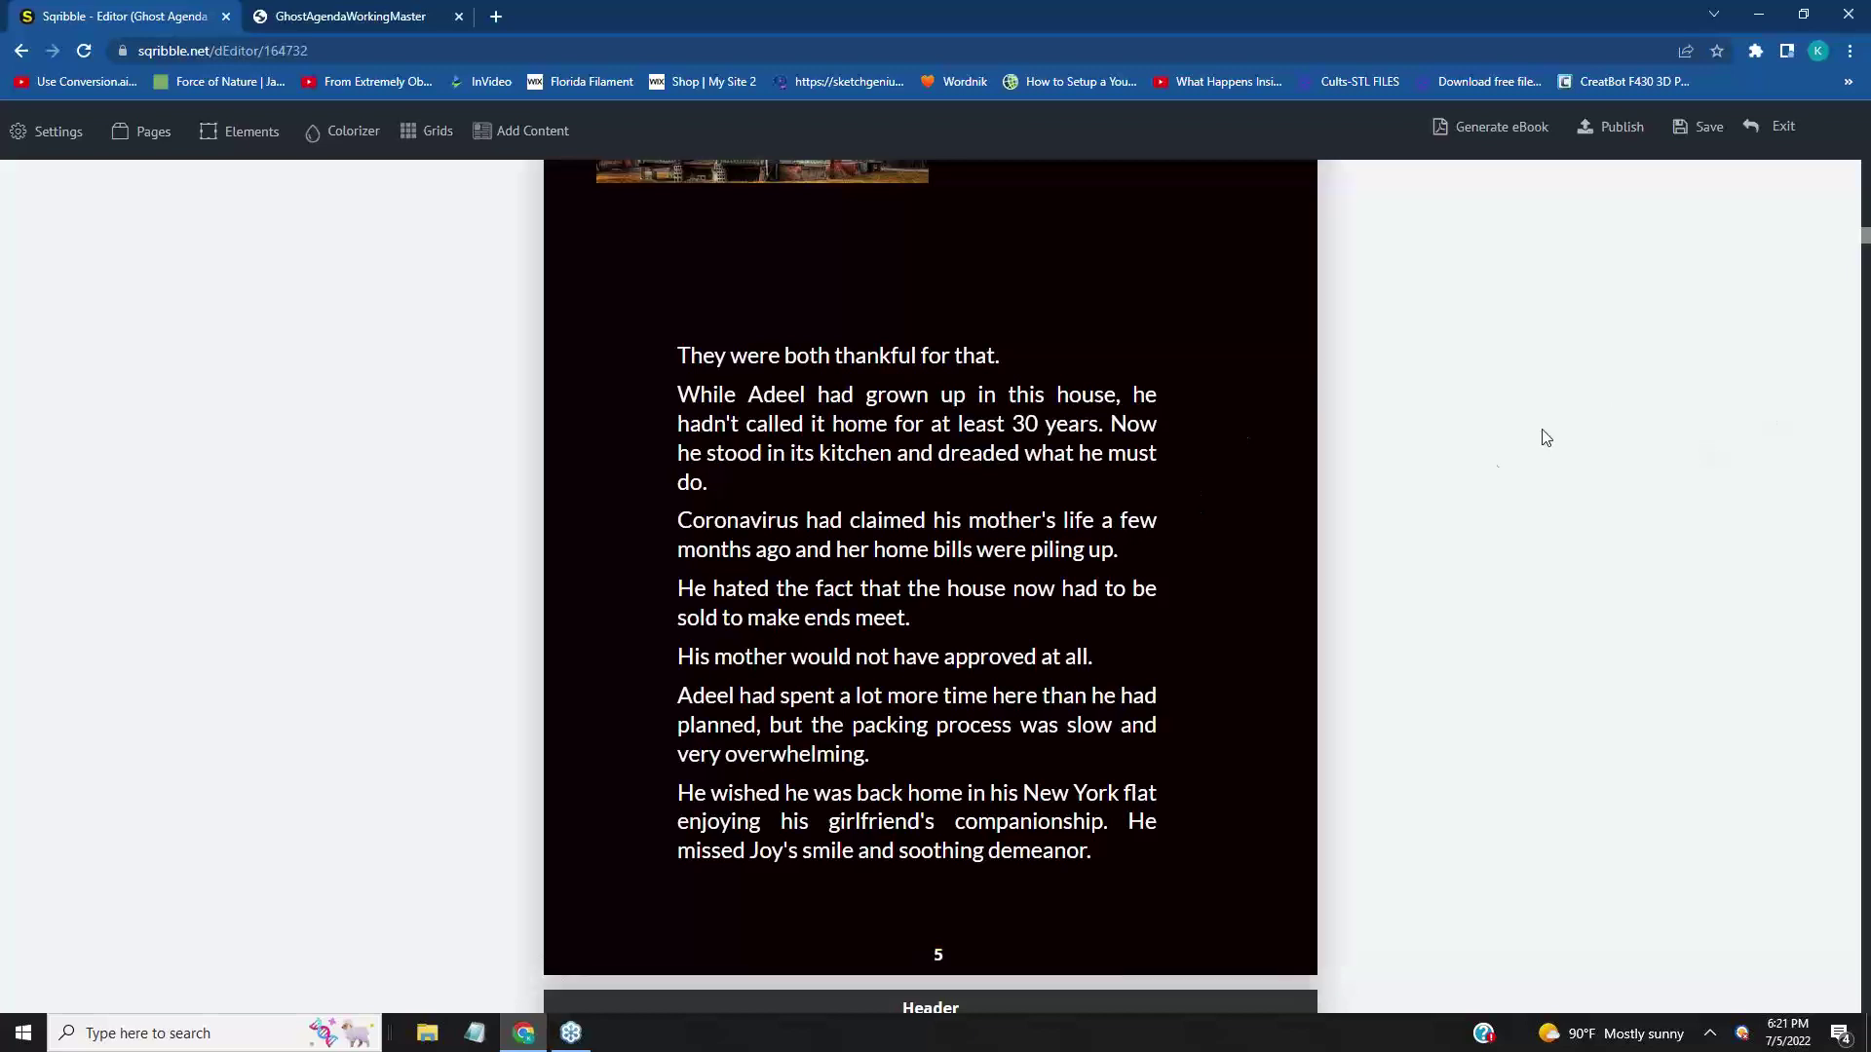
{"action": "scroll", "coordinate": [1495, 472], "scroll_direction": "down", "scroll_amount": 2}
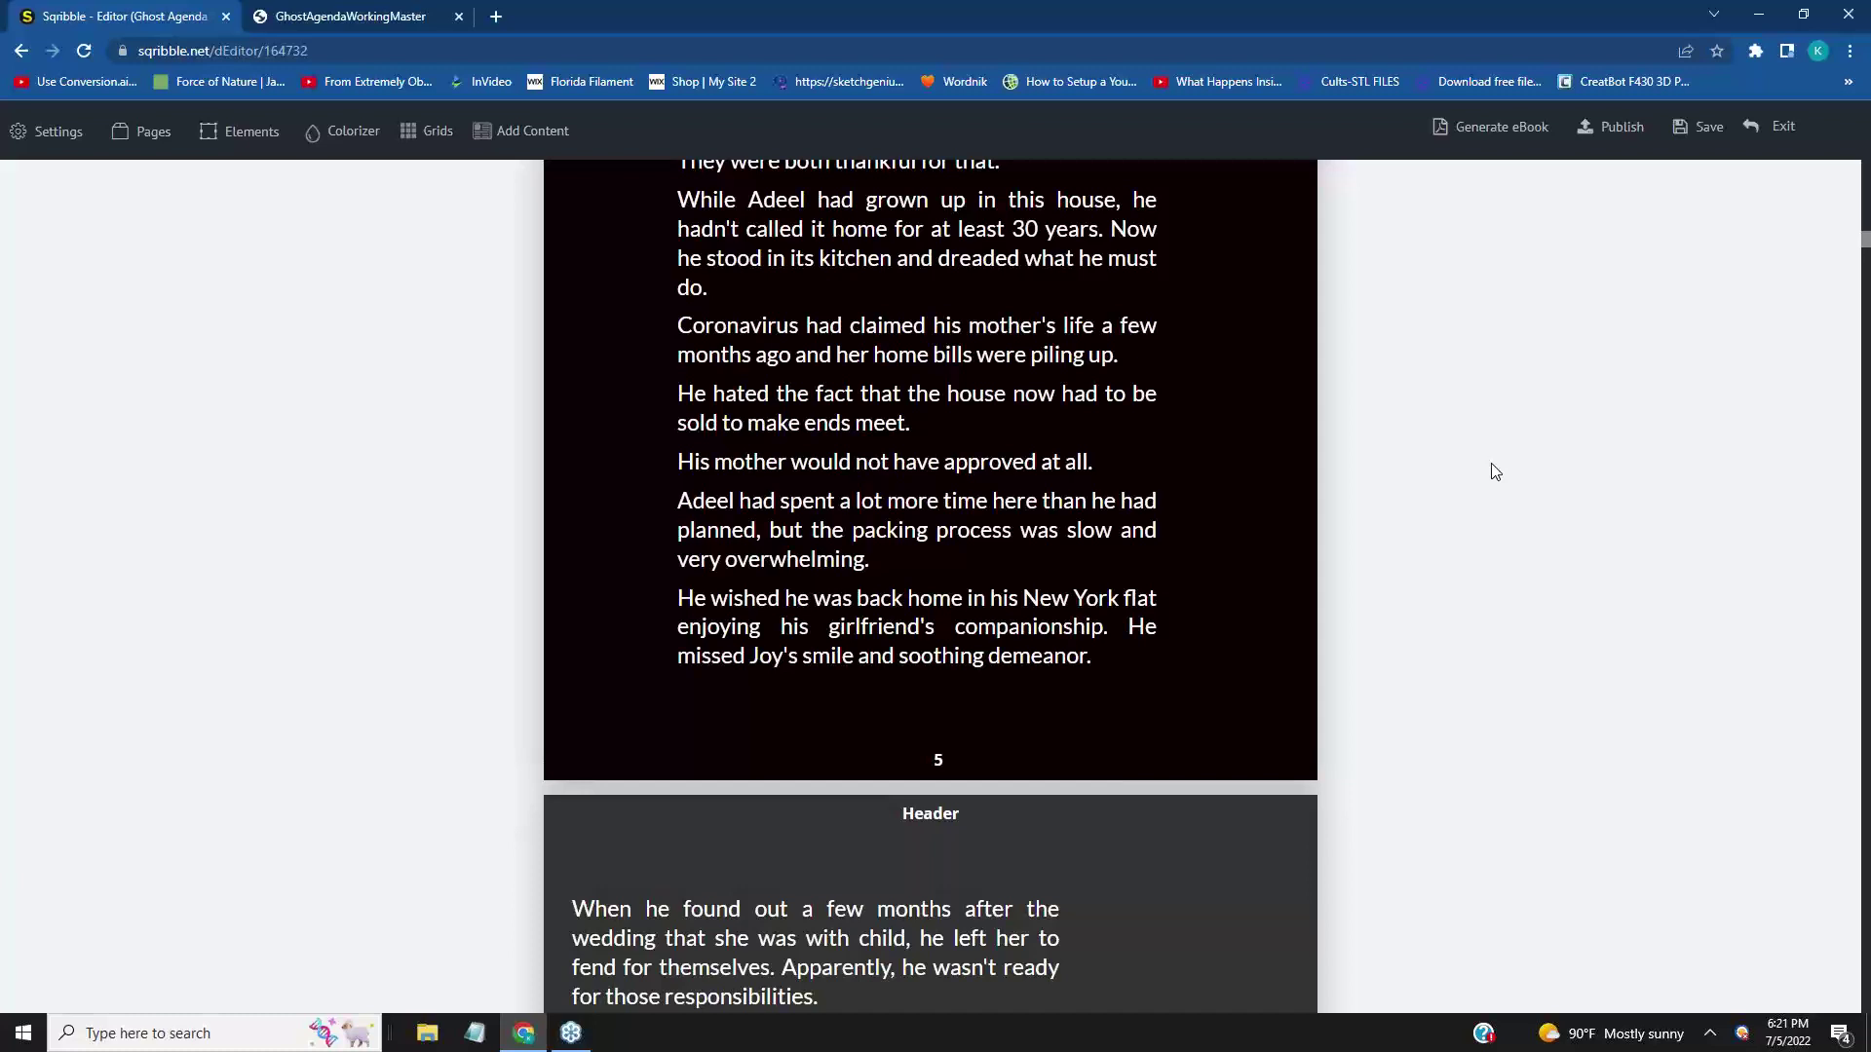
{"action": "scroll", "coordinate": [1612, 517], "scroll_direction": "down", "scroll_amount": 1}
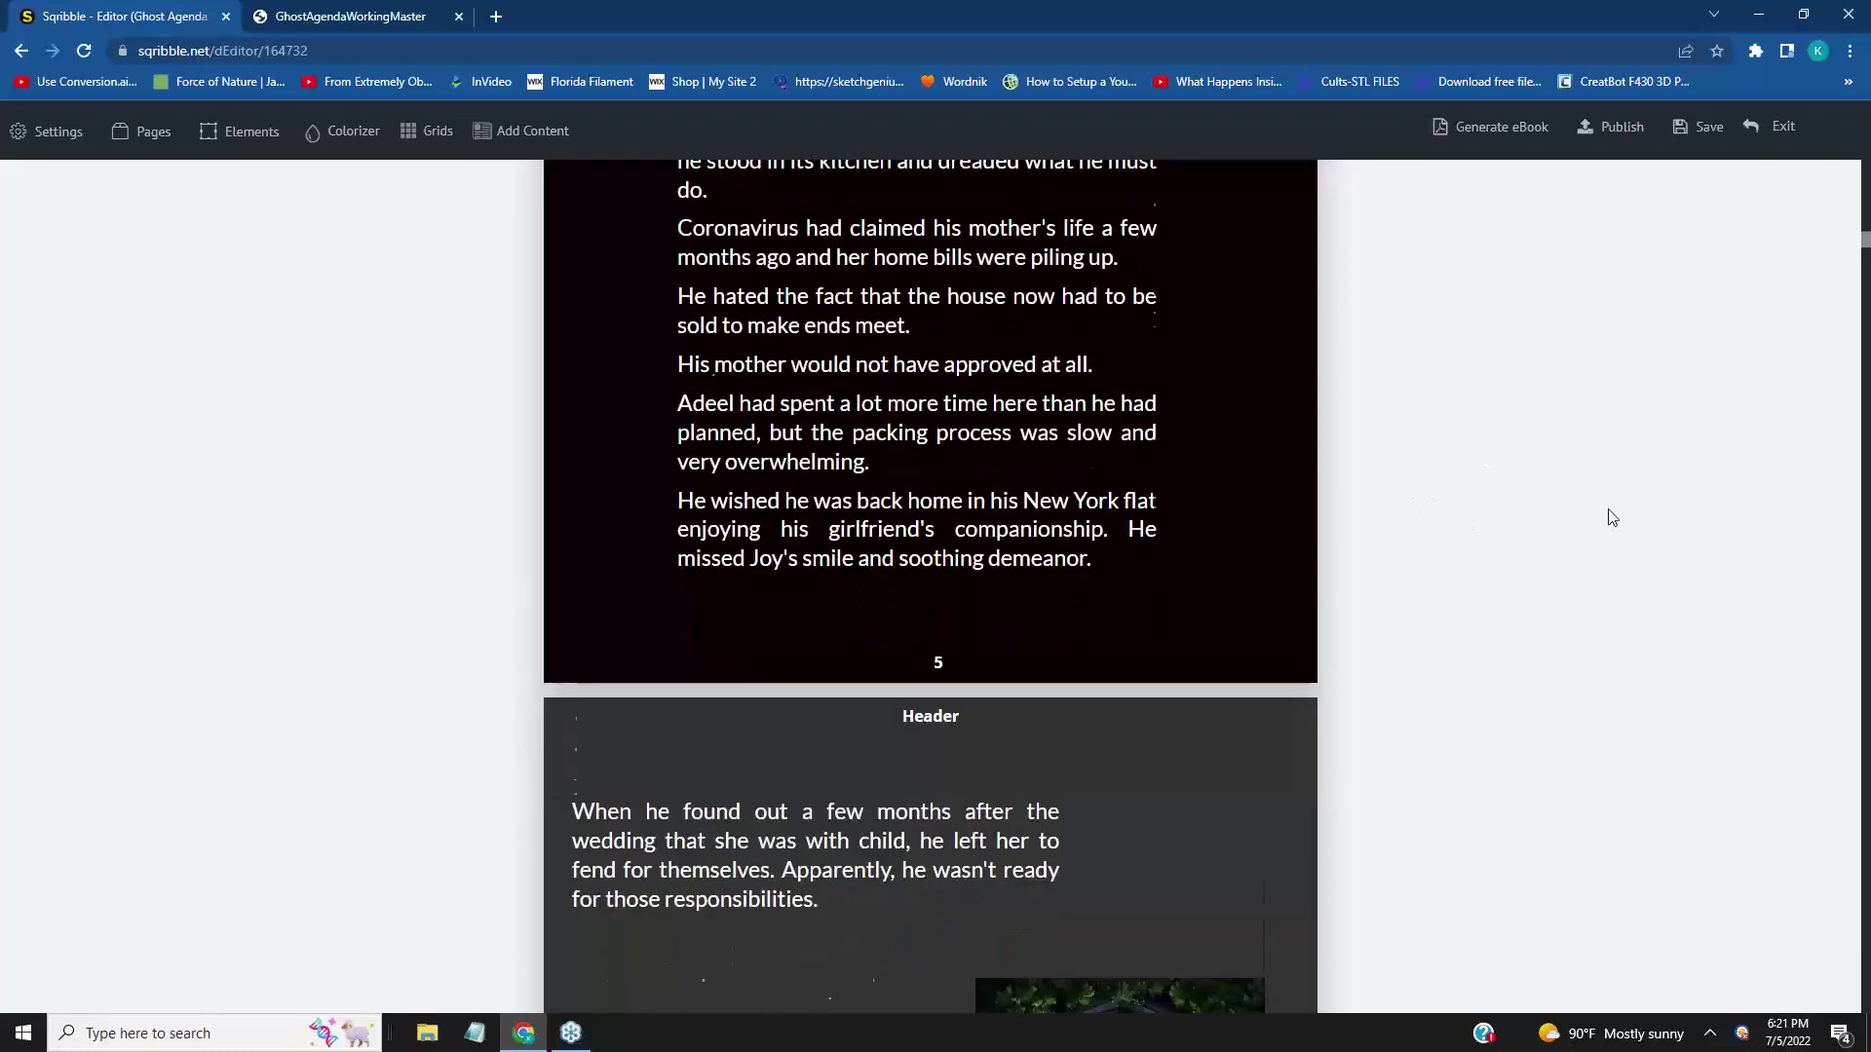
{"action": "scroll", "coordinate": [1612, 517], "scroll_direction": "down", "scroll_amount": 4}
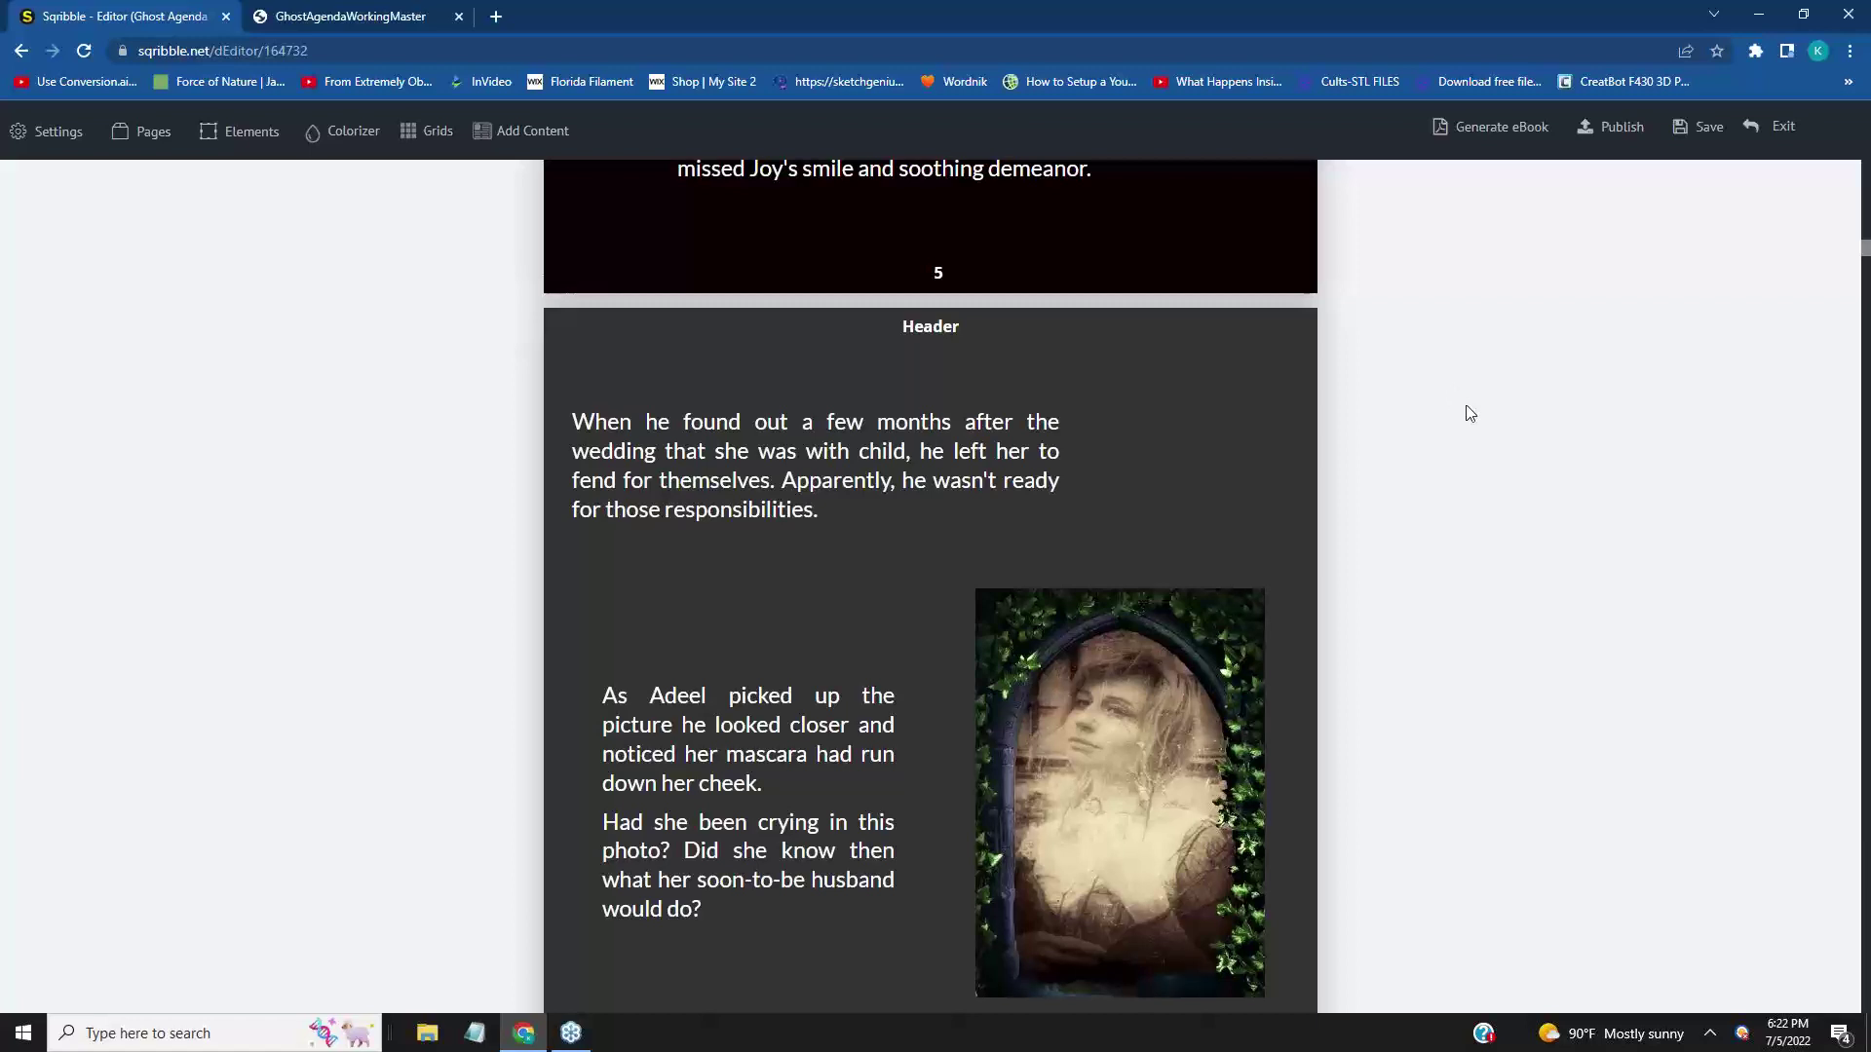
- Move the full-width paragraph beneath the portrait on page 6 slightly up and to the right
{"action": "scroll", "coordinate": [1467, 412], "scroll_direction": "down", "scroll_amount": 3}
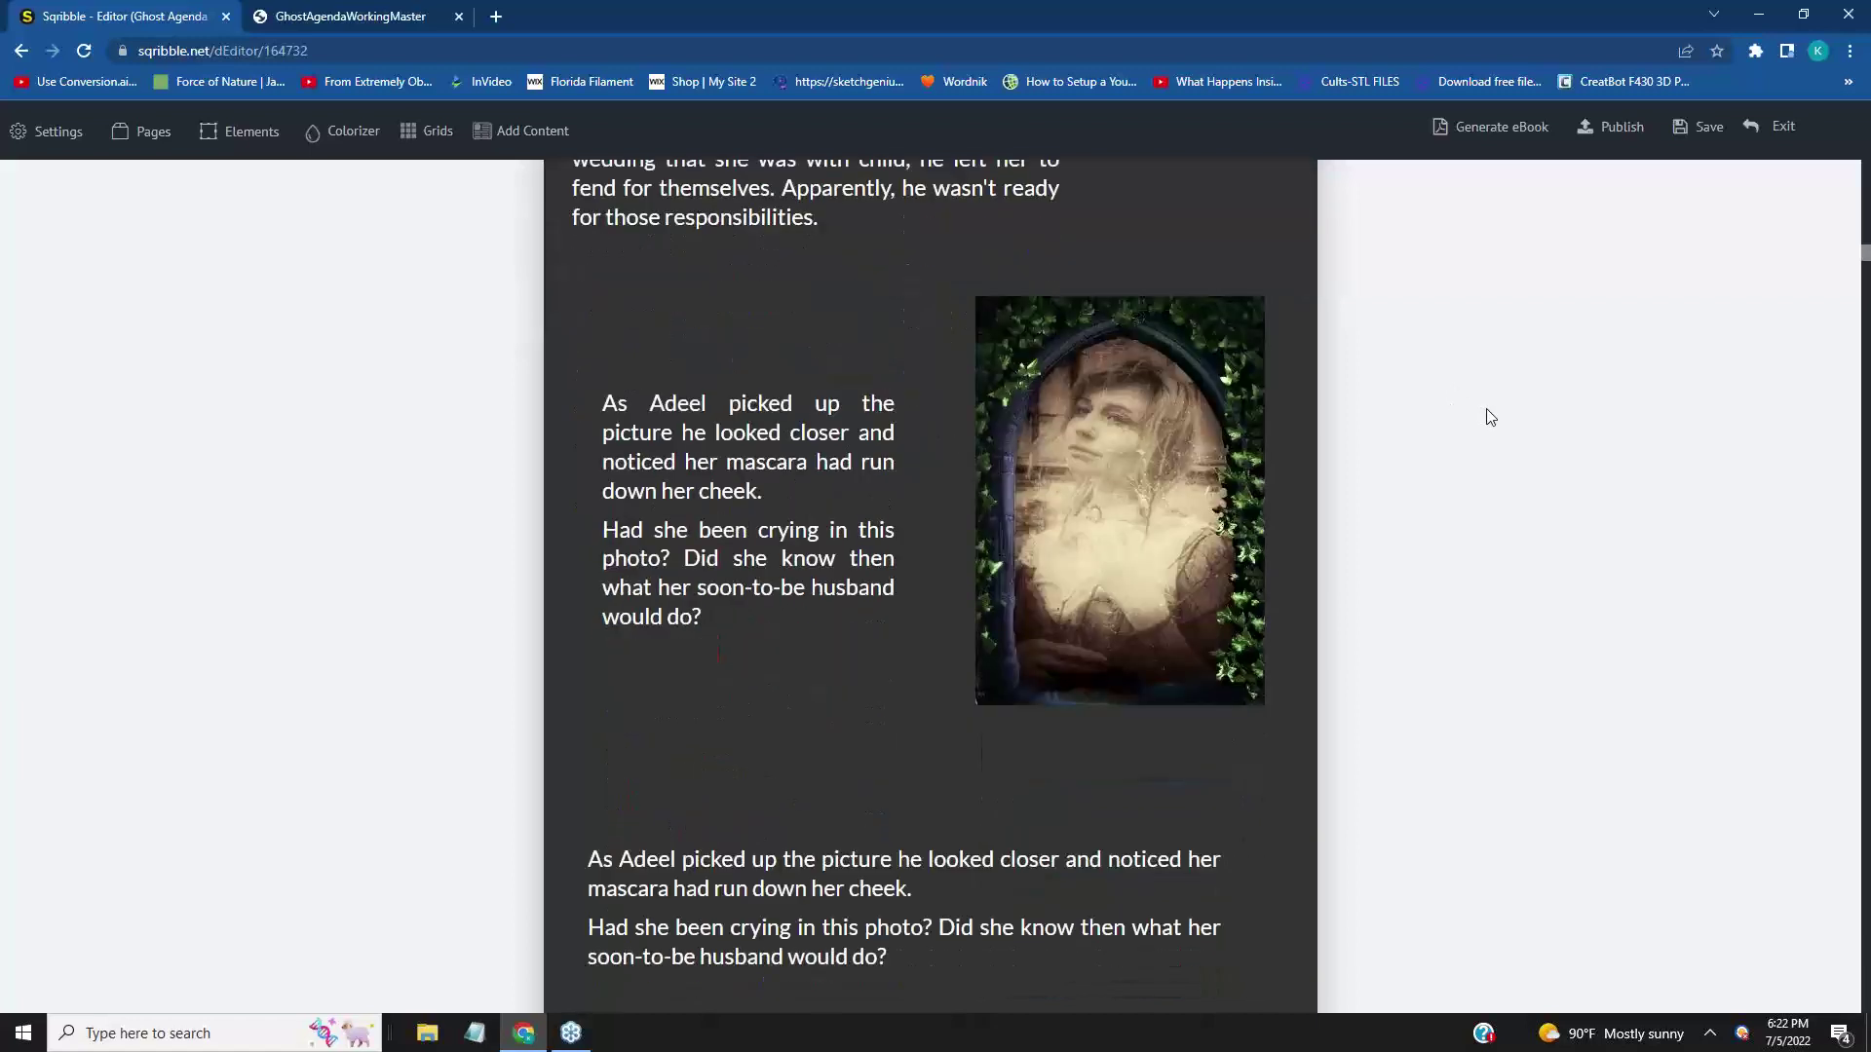
{"action": "scroll", "coordinate": [1515, 458], "scroll_direction": "up", "scroll_amount": 2}
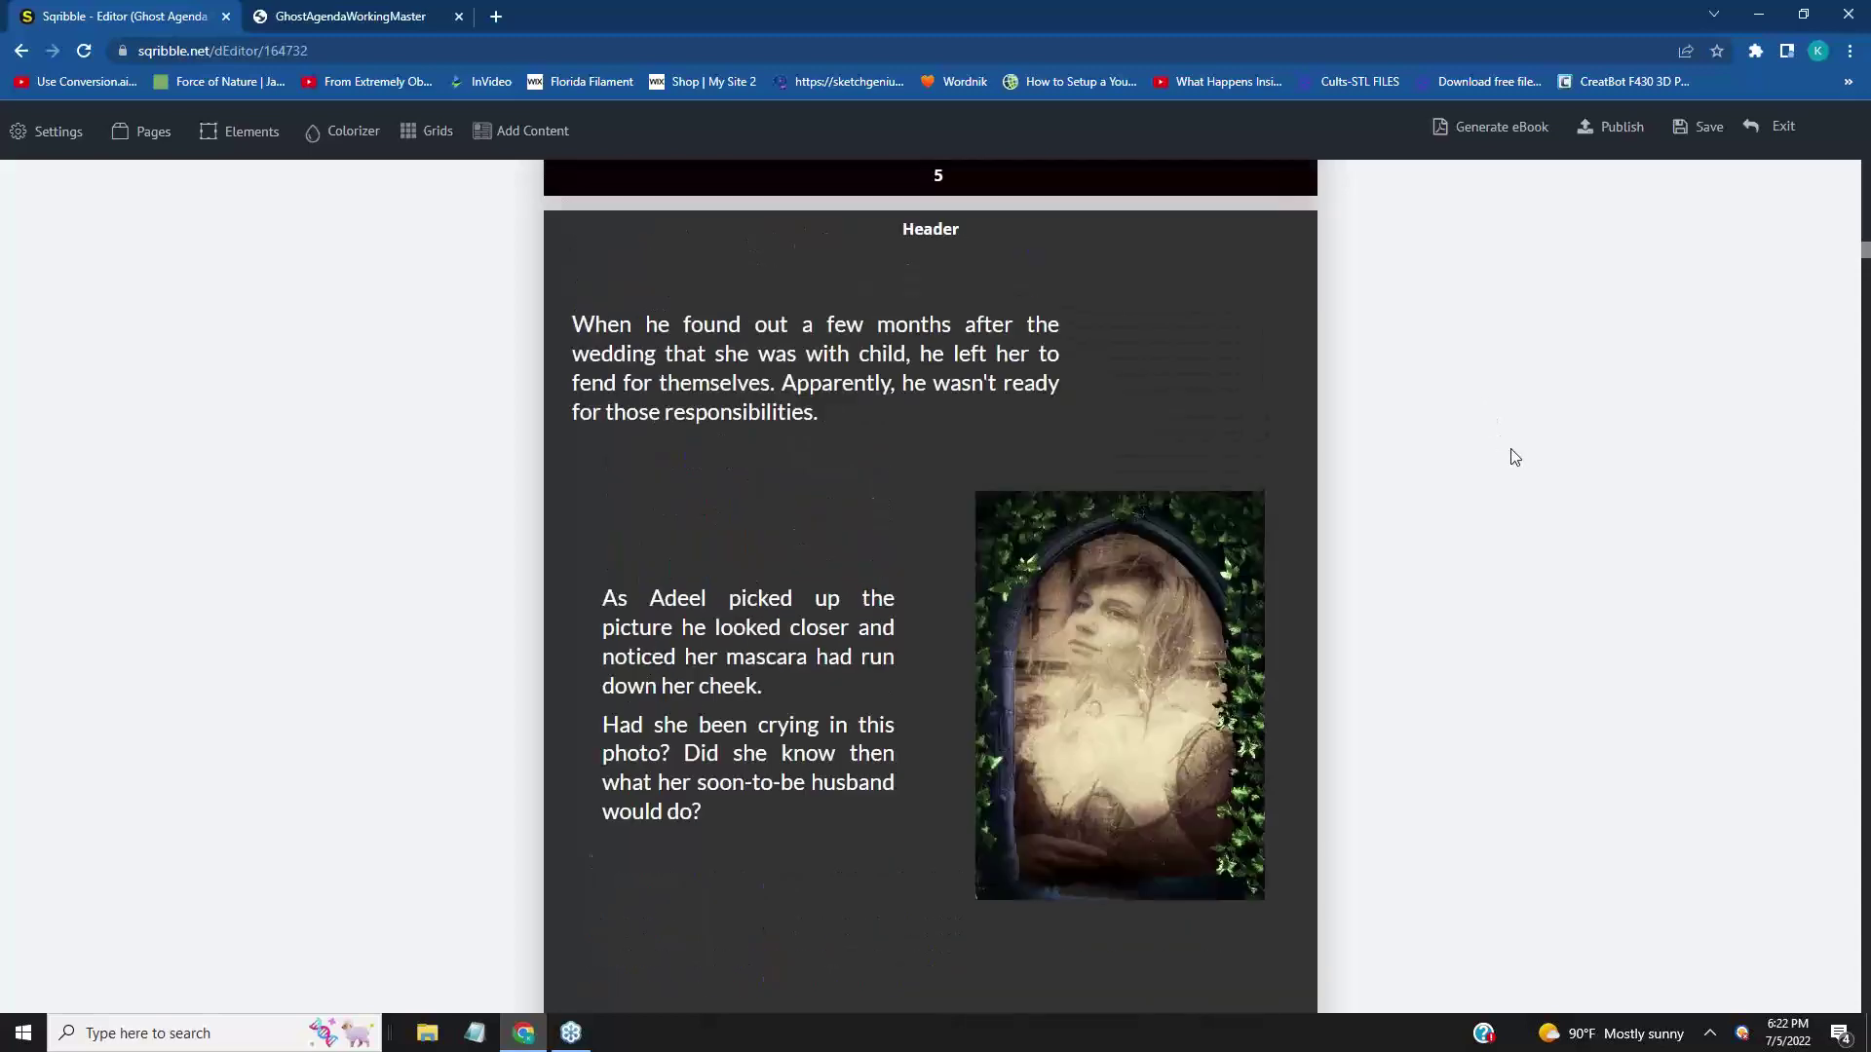
{"action": "scroll", "coordinate": [1515, 456], "scroll_direction": "up", "scroll_amount": 4}
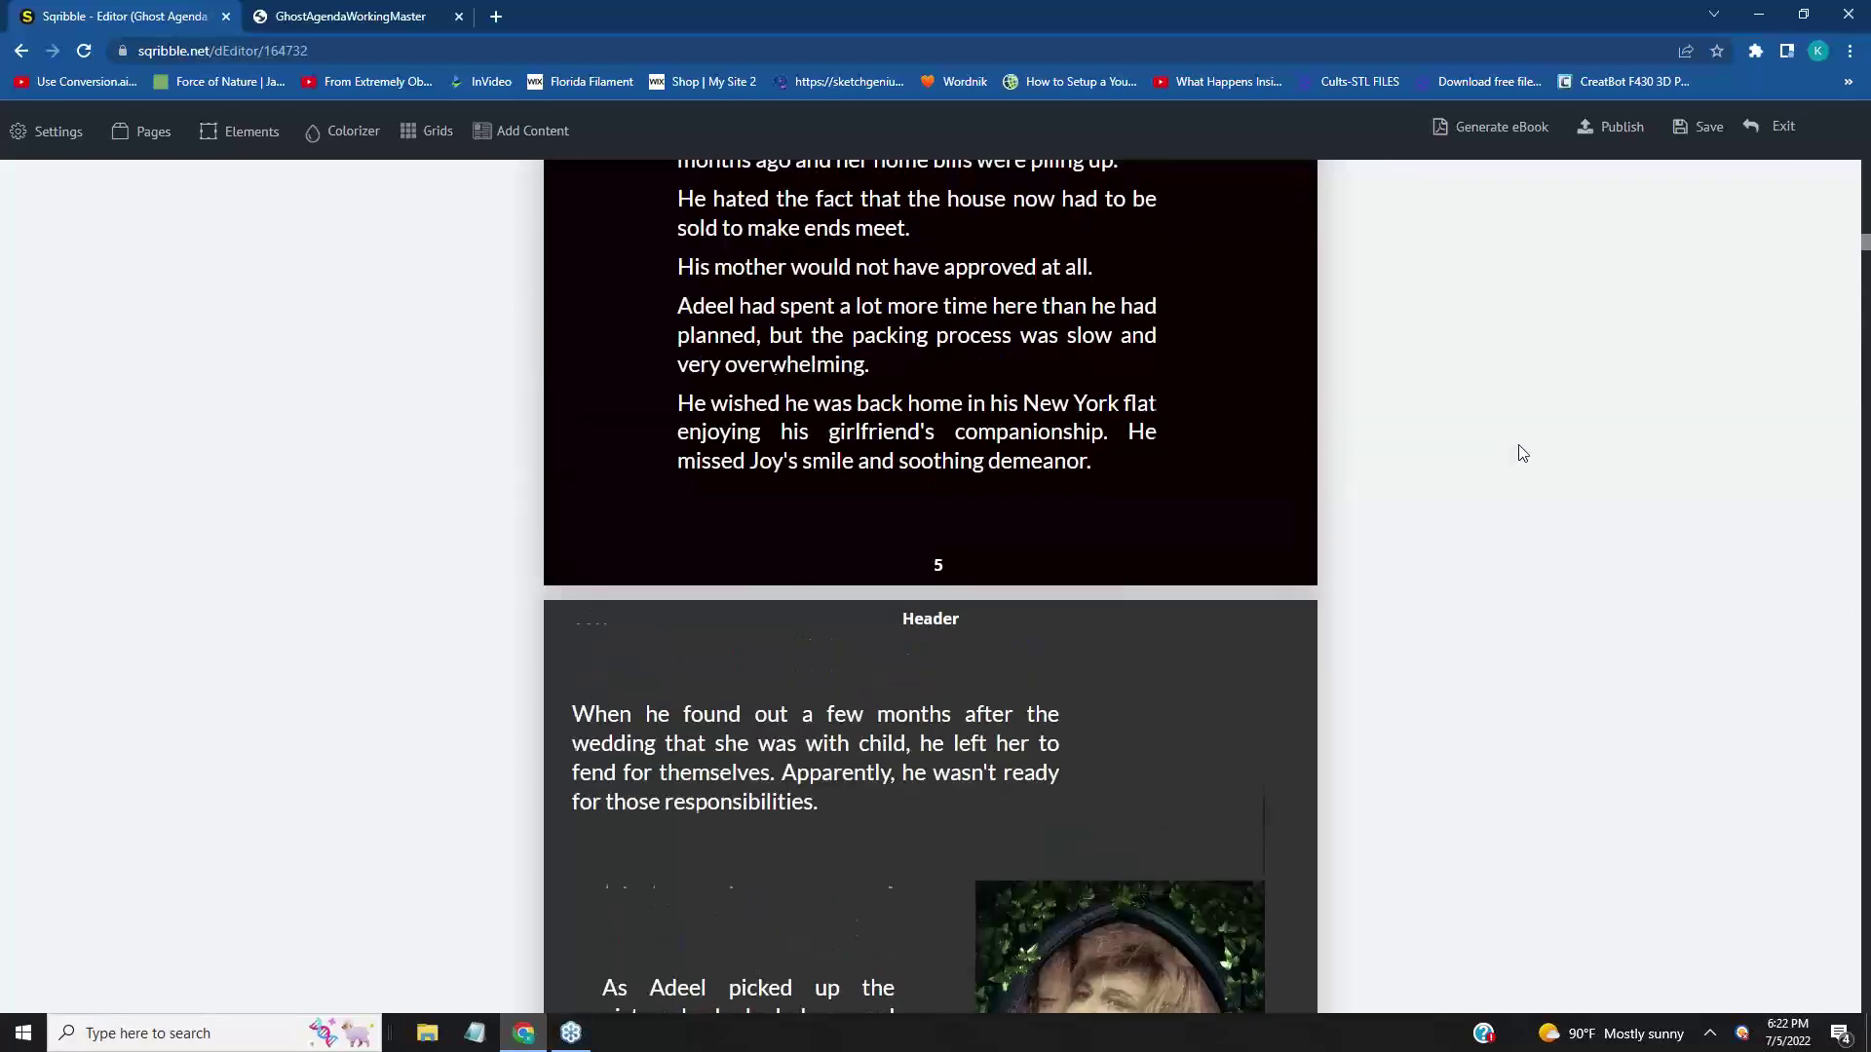
{"action": "scroll", "coordinate": [1520, 453], "scroll_direction": "down", "scroll_amount": 4}
{"action": "scroll", "coordinate": [1528, 450], "scroll_direction": "down", "scroll_amount": 3}
{"action": "scroll", "coordinate": [1527, 450], "scroll_direction": "down", "scroll_amount": 2}
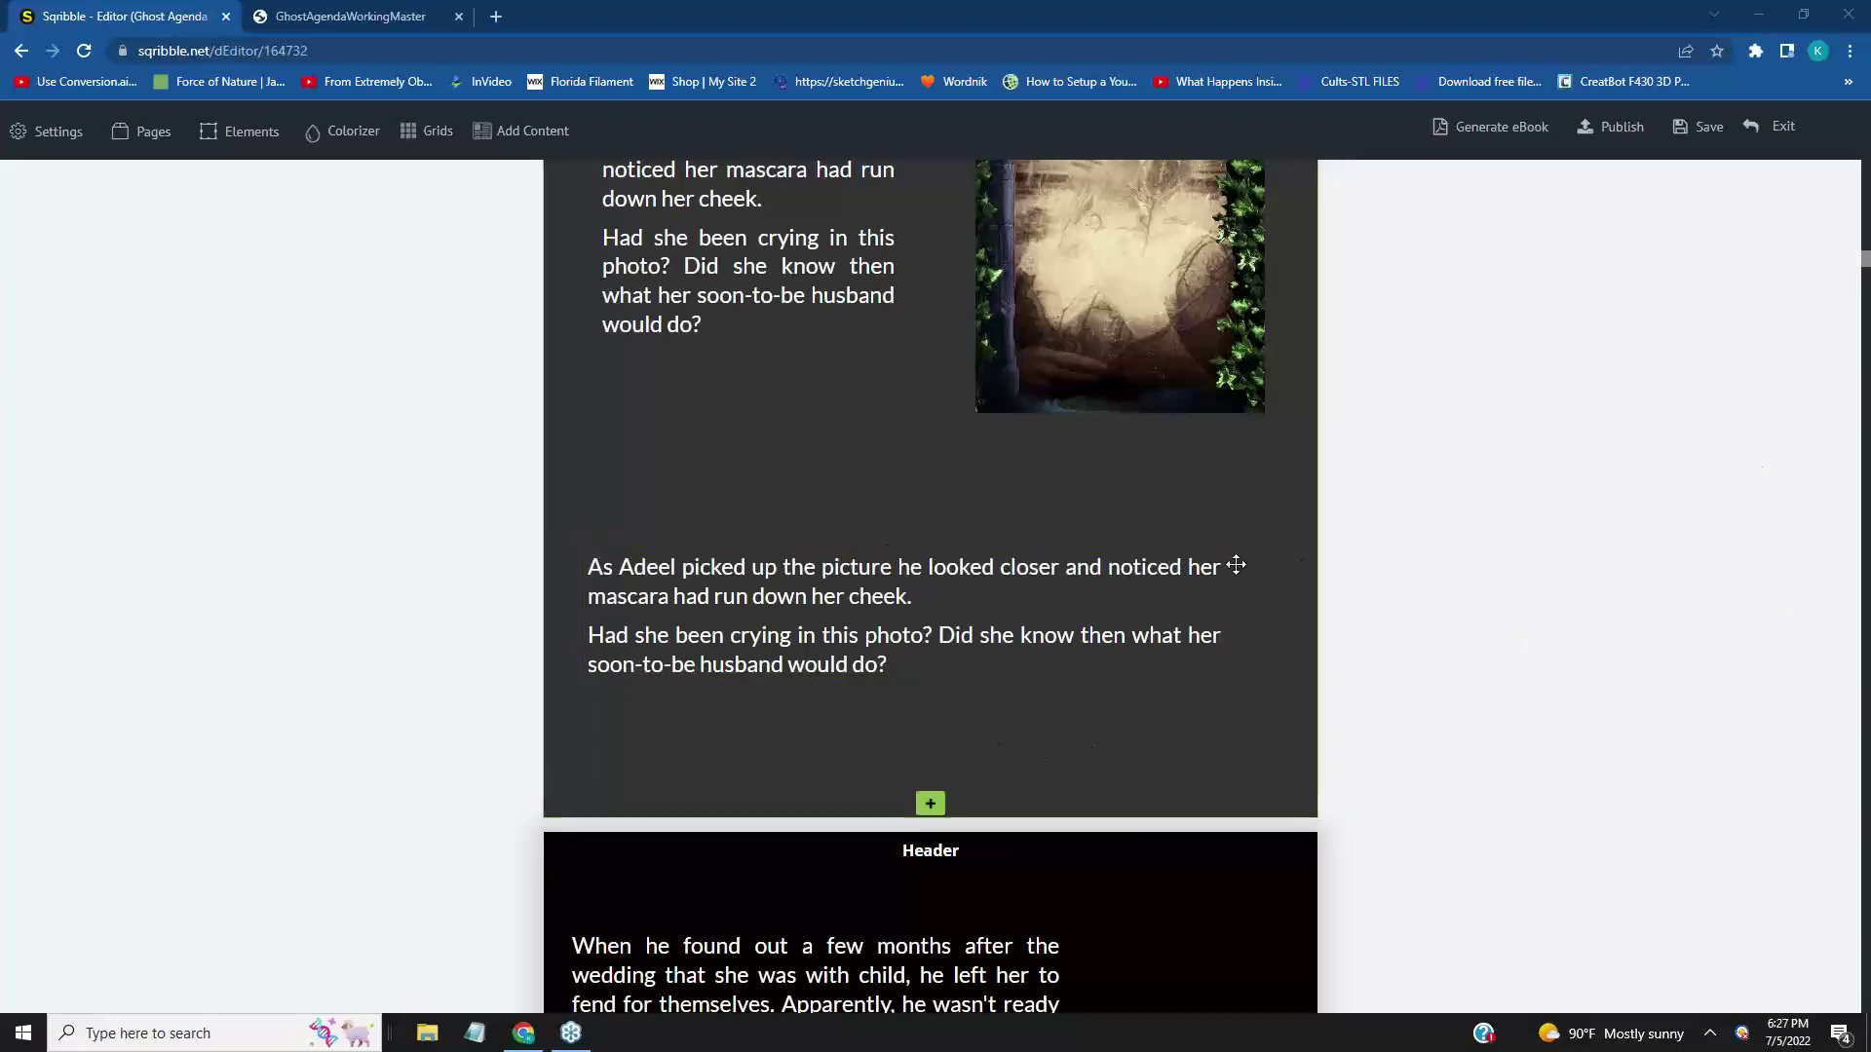
{"action": "left_click", "coordinate": [981, 578]}
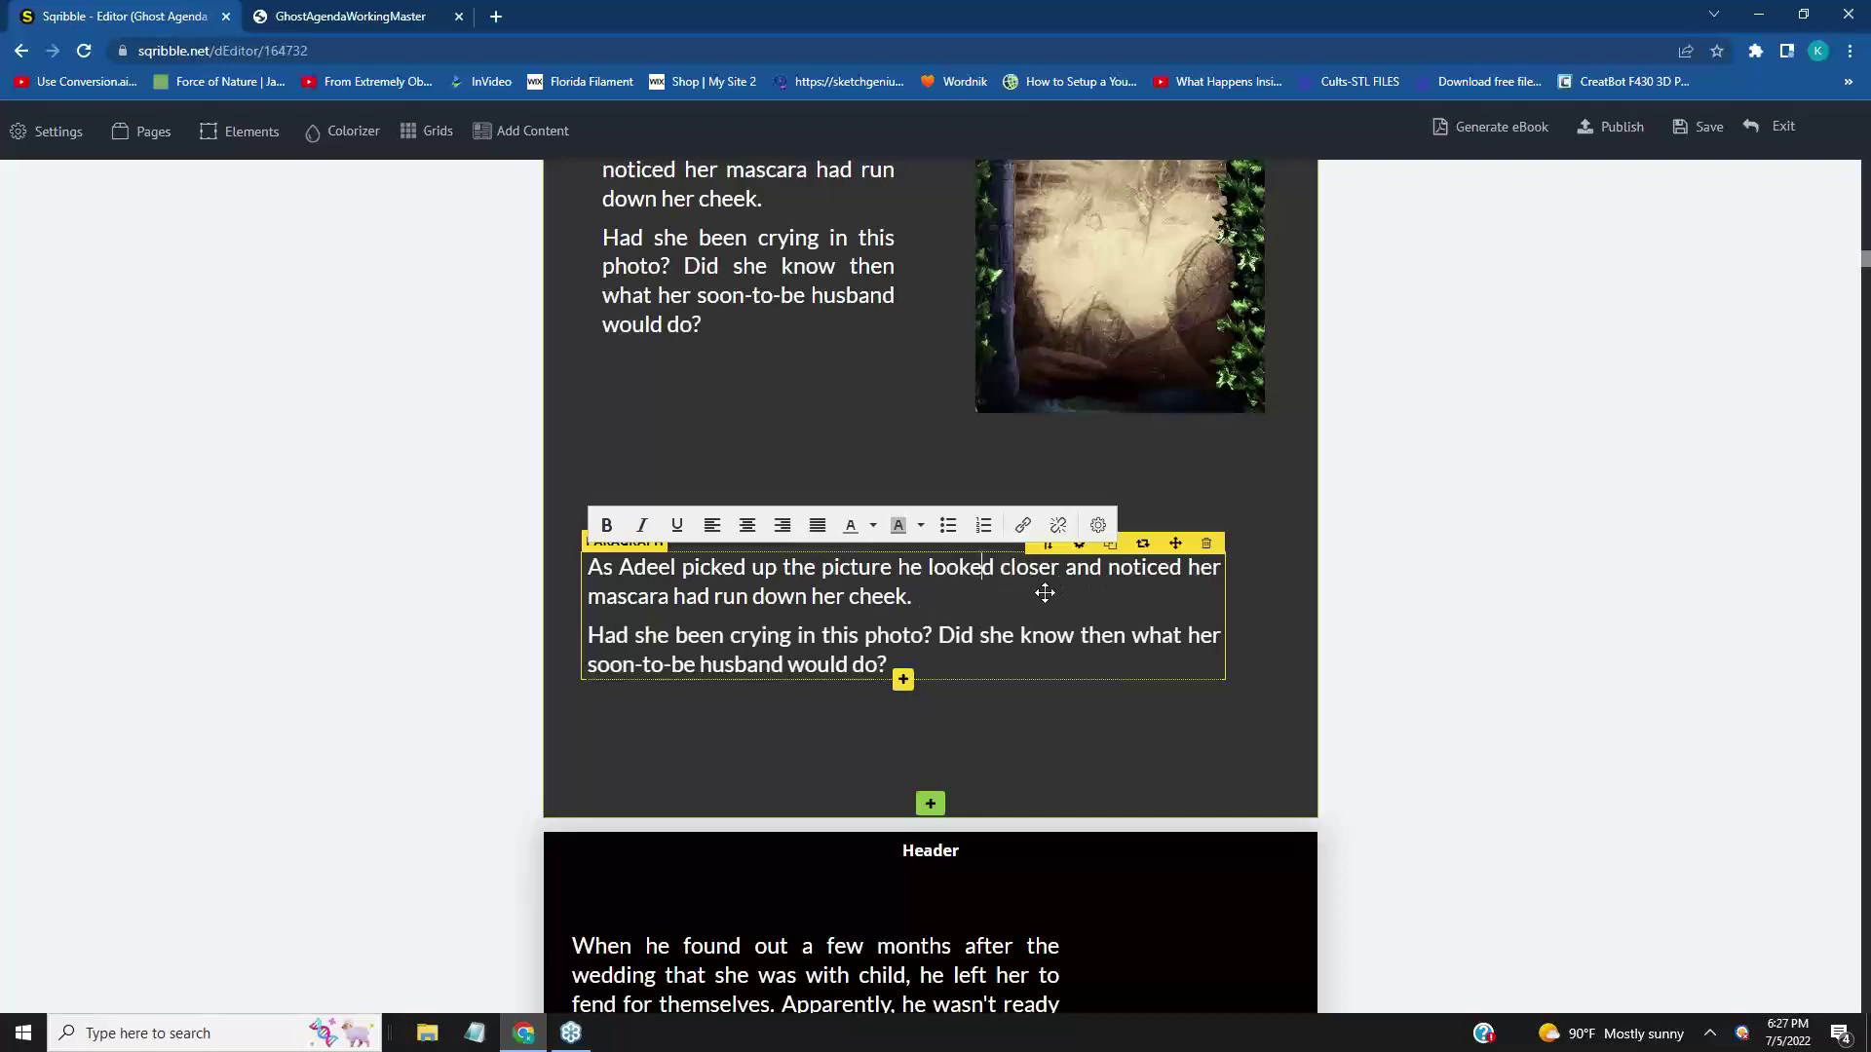
{"action": "left_click_drag", "start_coordinate": [1043, 568], "coordinate": [1203, 528]}
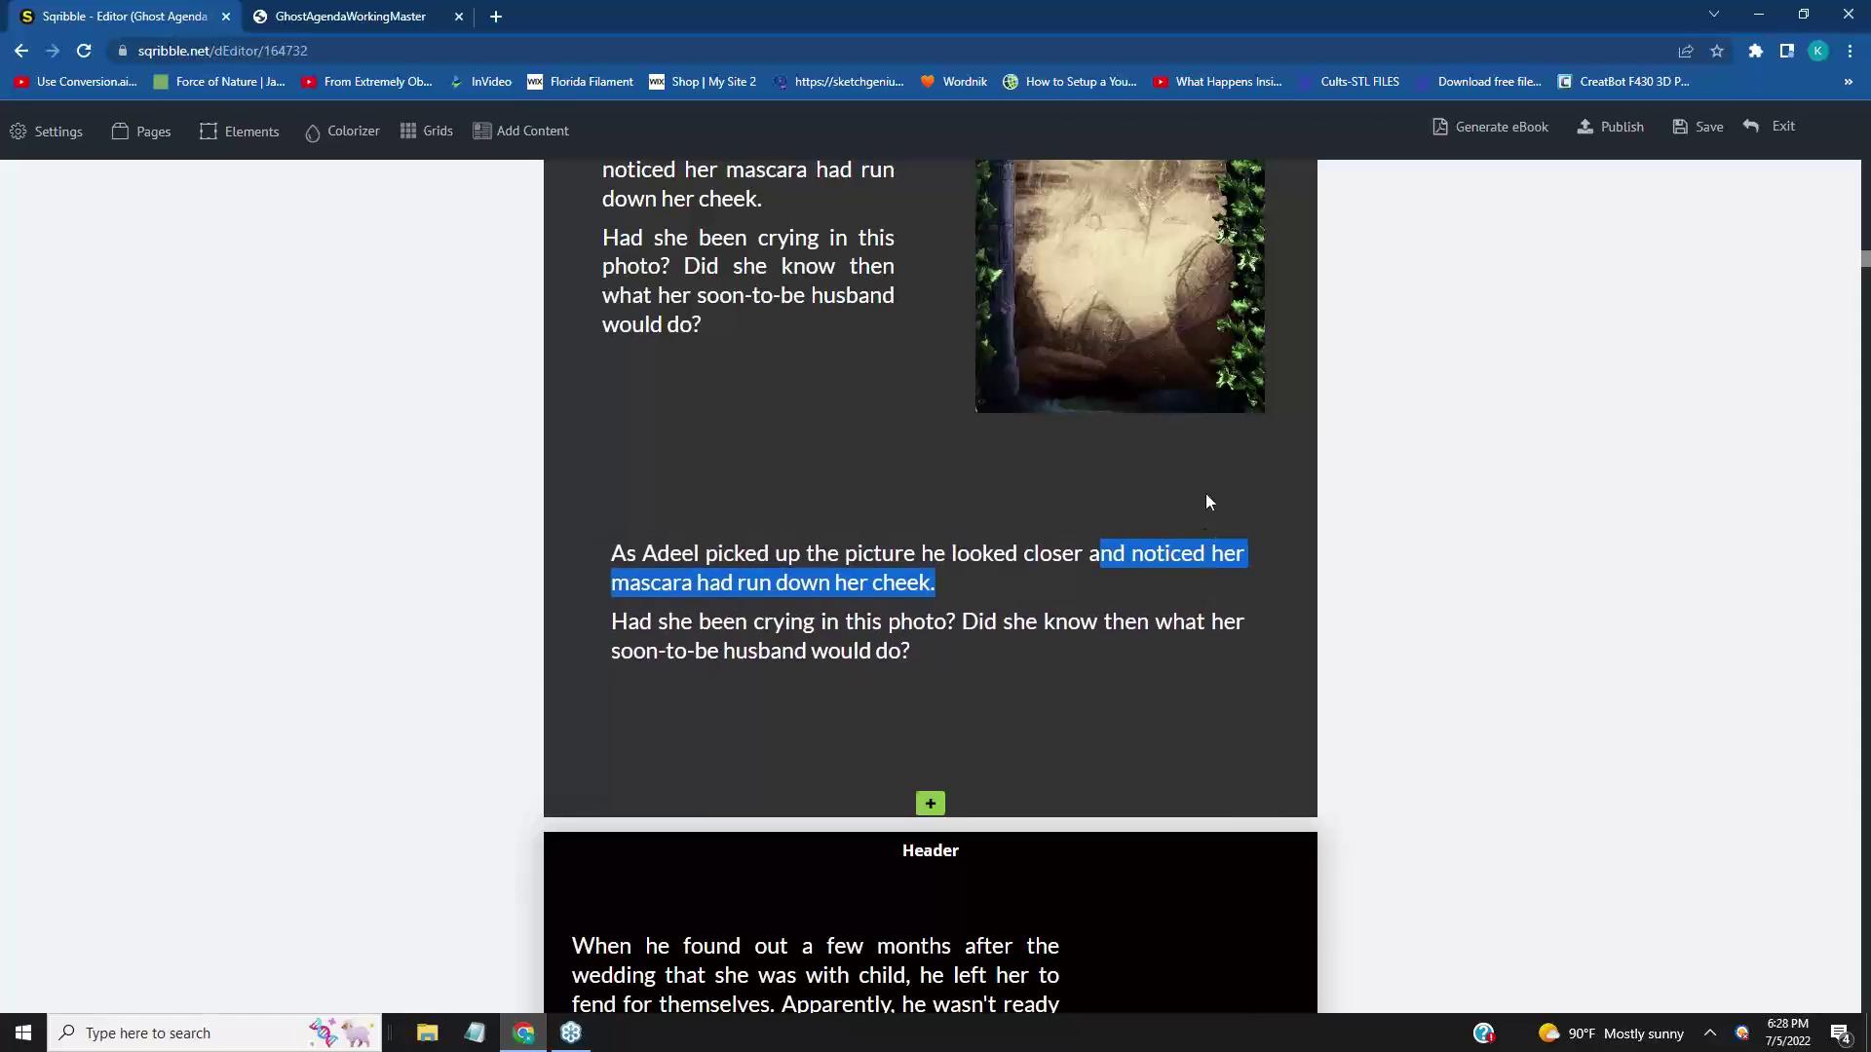
{"action": "left_click", "coordinate": [1210, 494]}
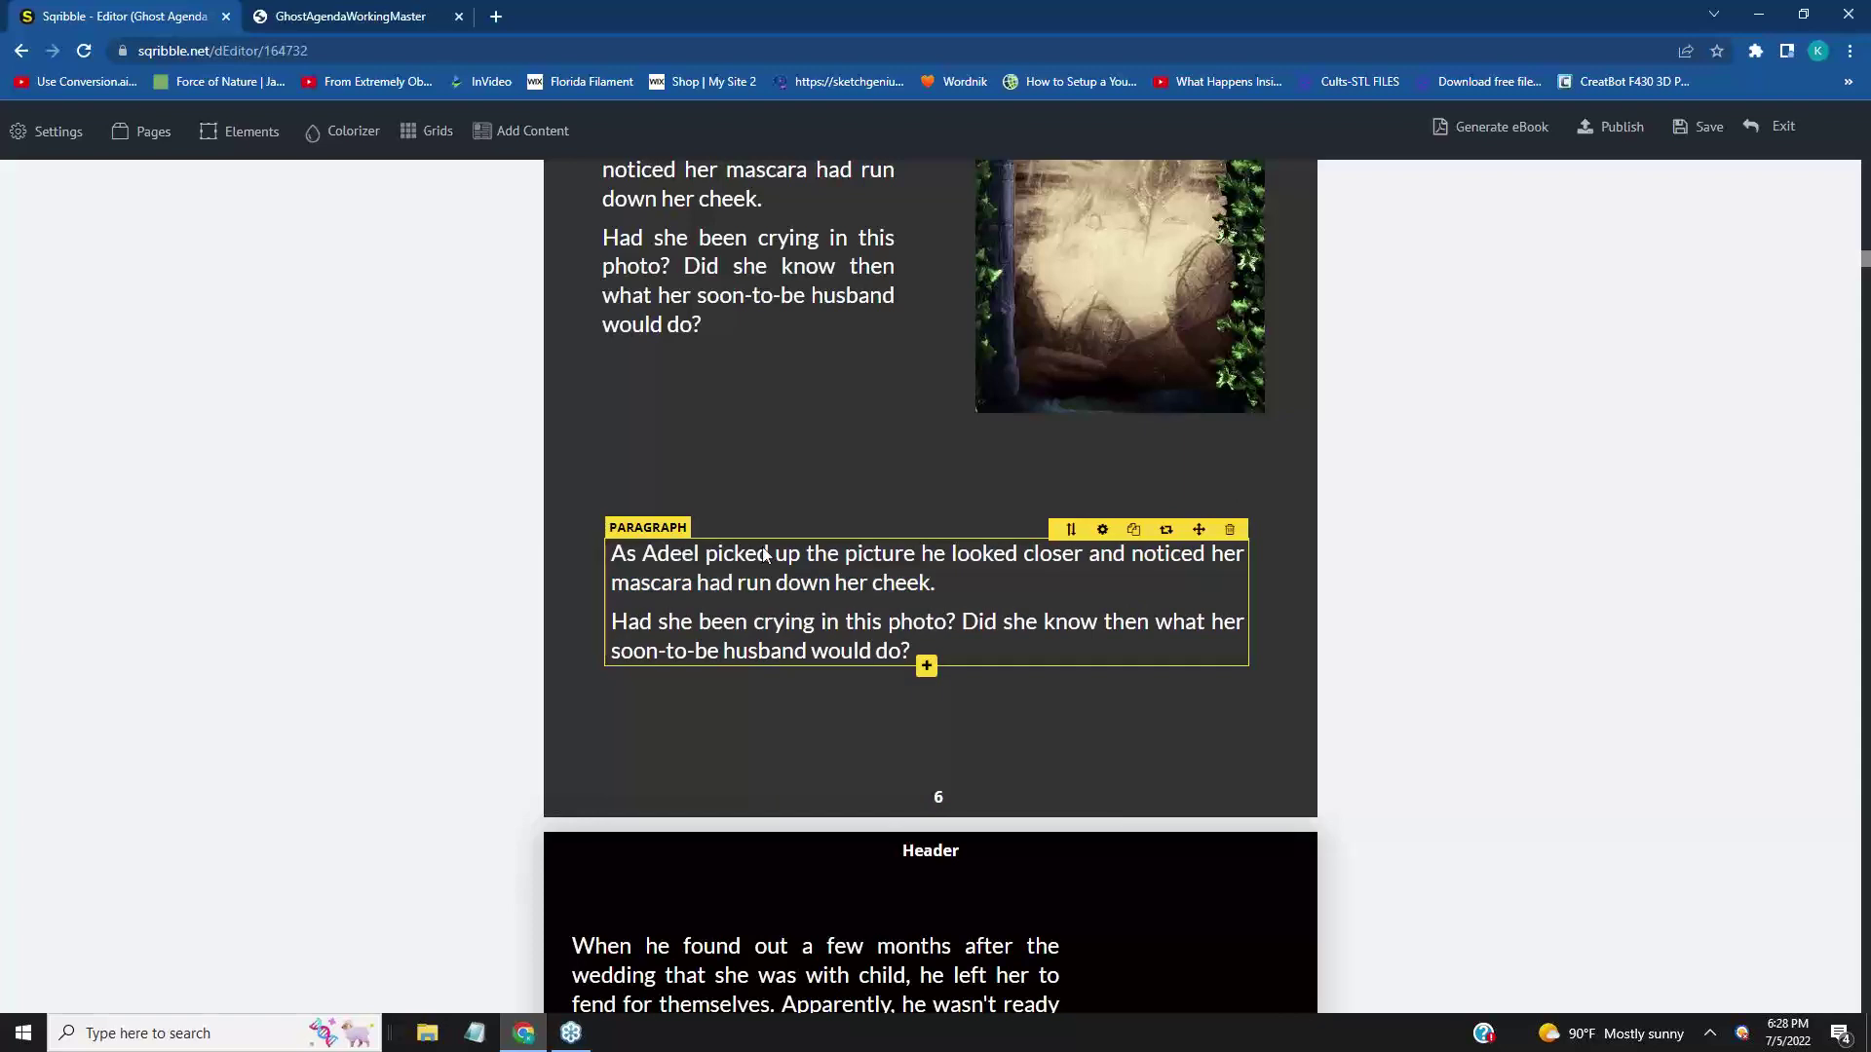
- Open the element settings of the repositioned paragraph on page 6 to view its font size, width and height
{"action": "left_click", "coordinate": [929, 591]}
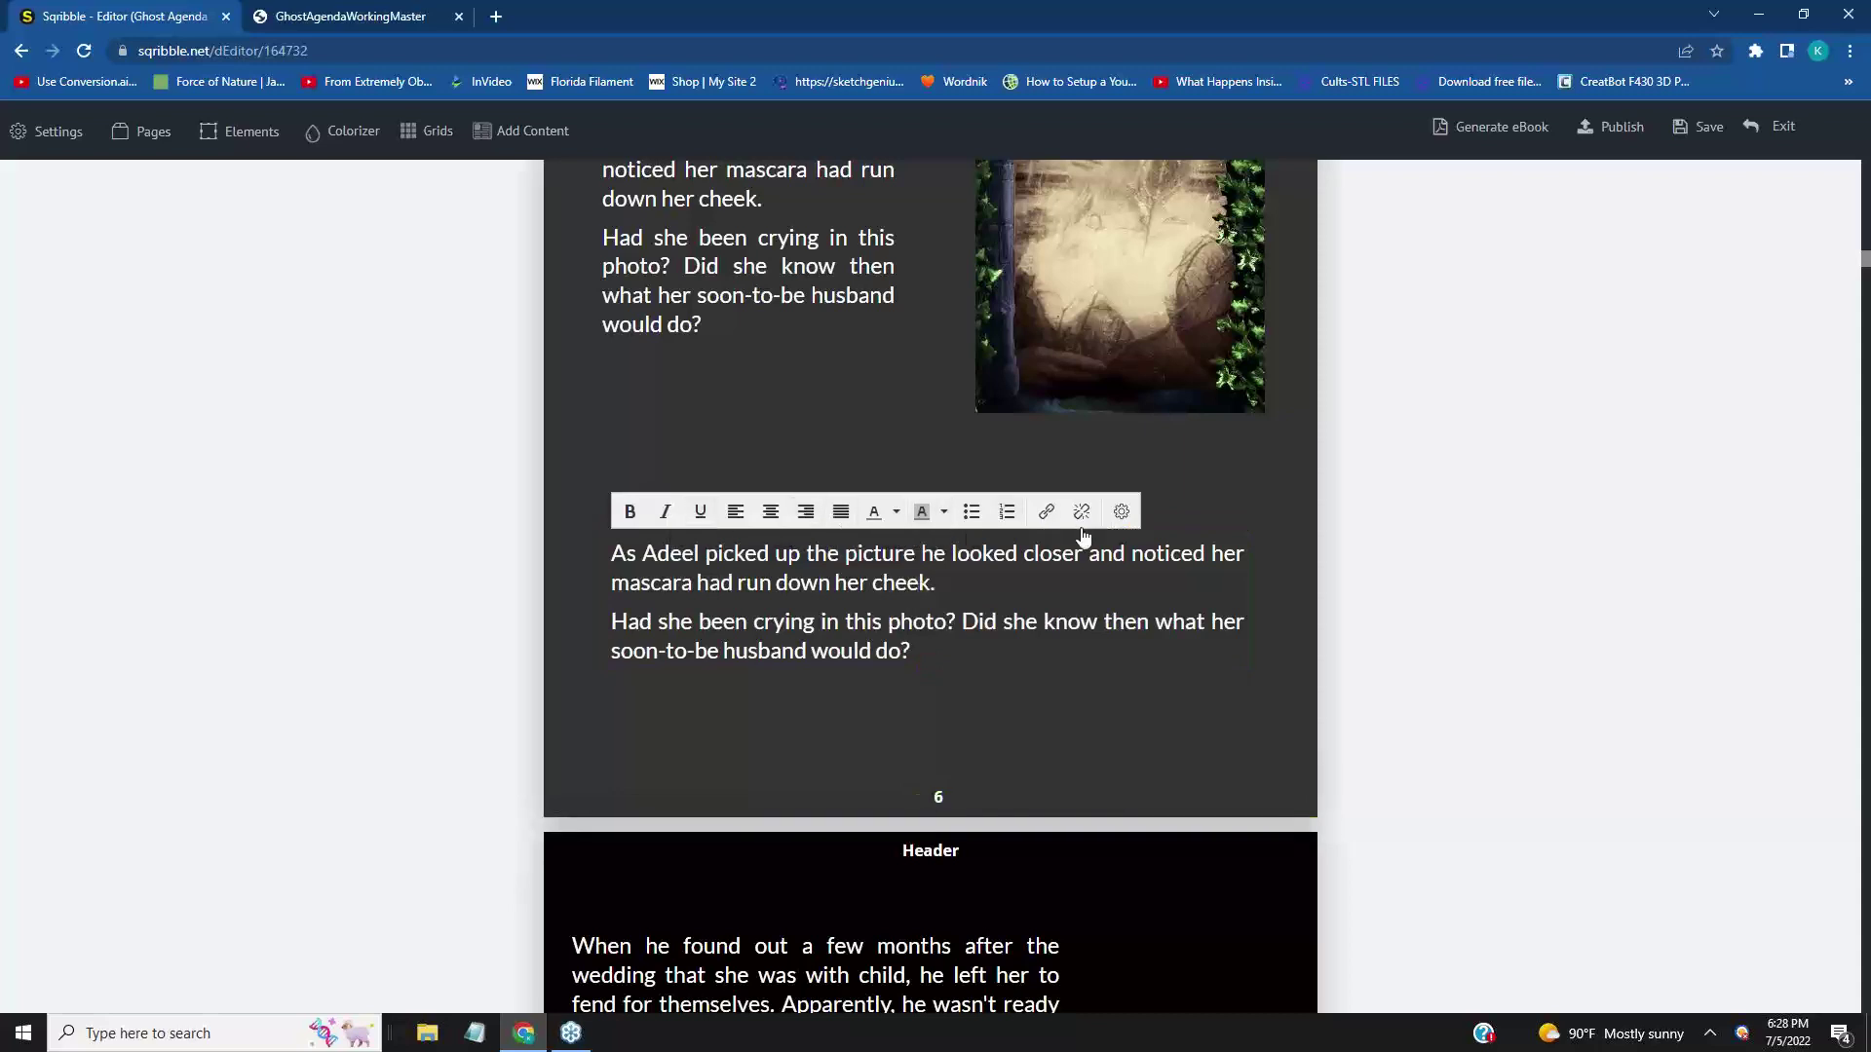
{"action": "left_click", "coordinate": [932, 576]}
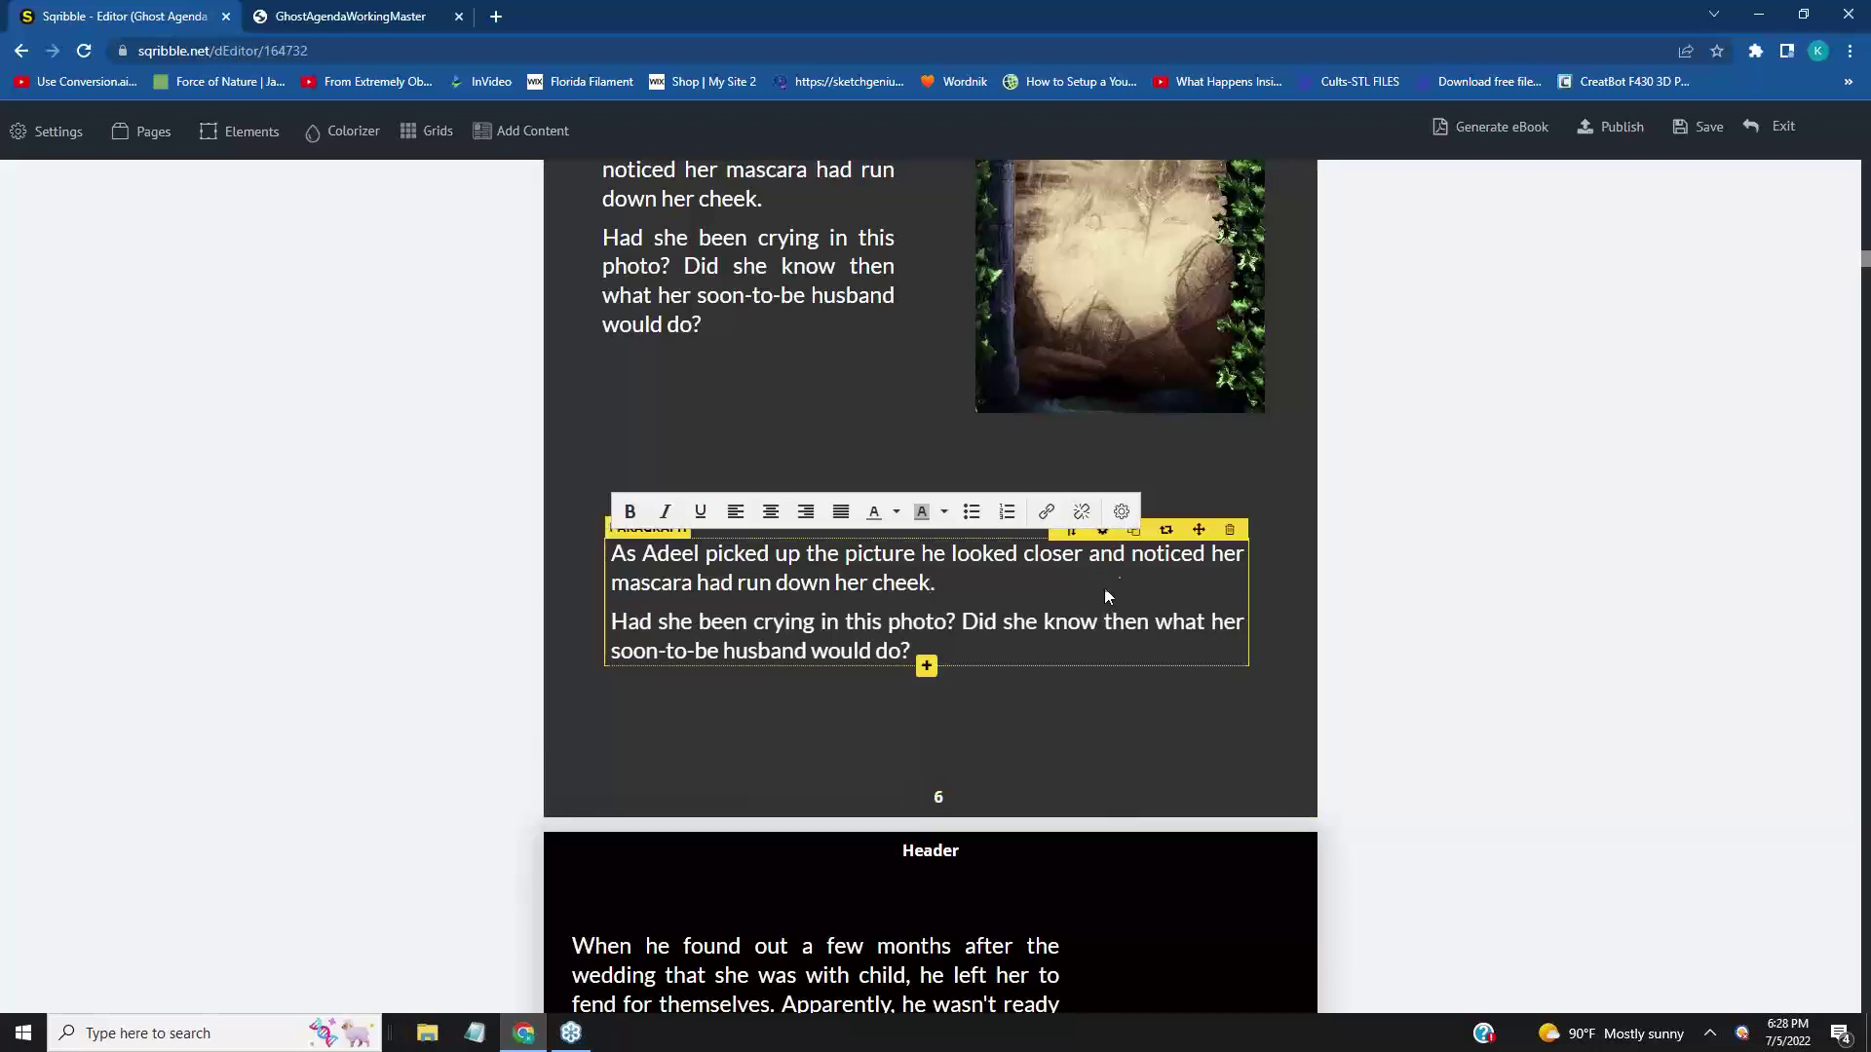
{"action": "left_click", "coordinate": [1102, 531]}
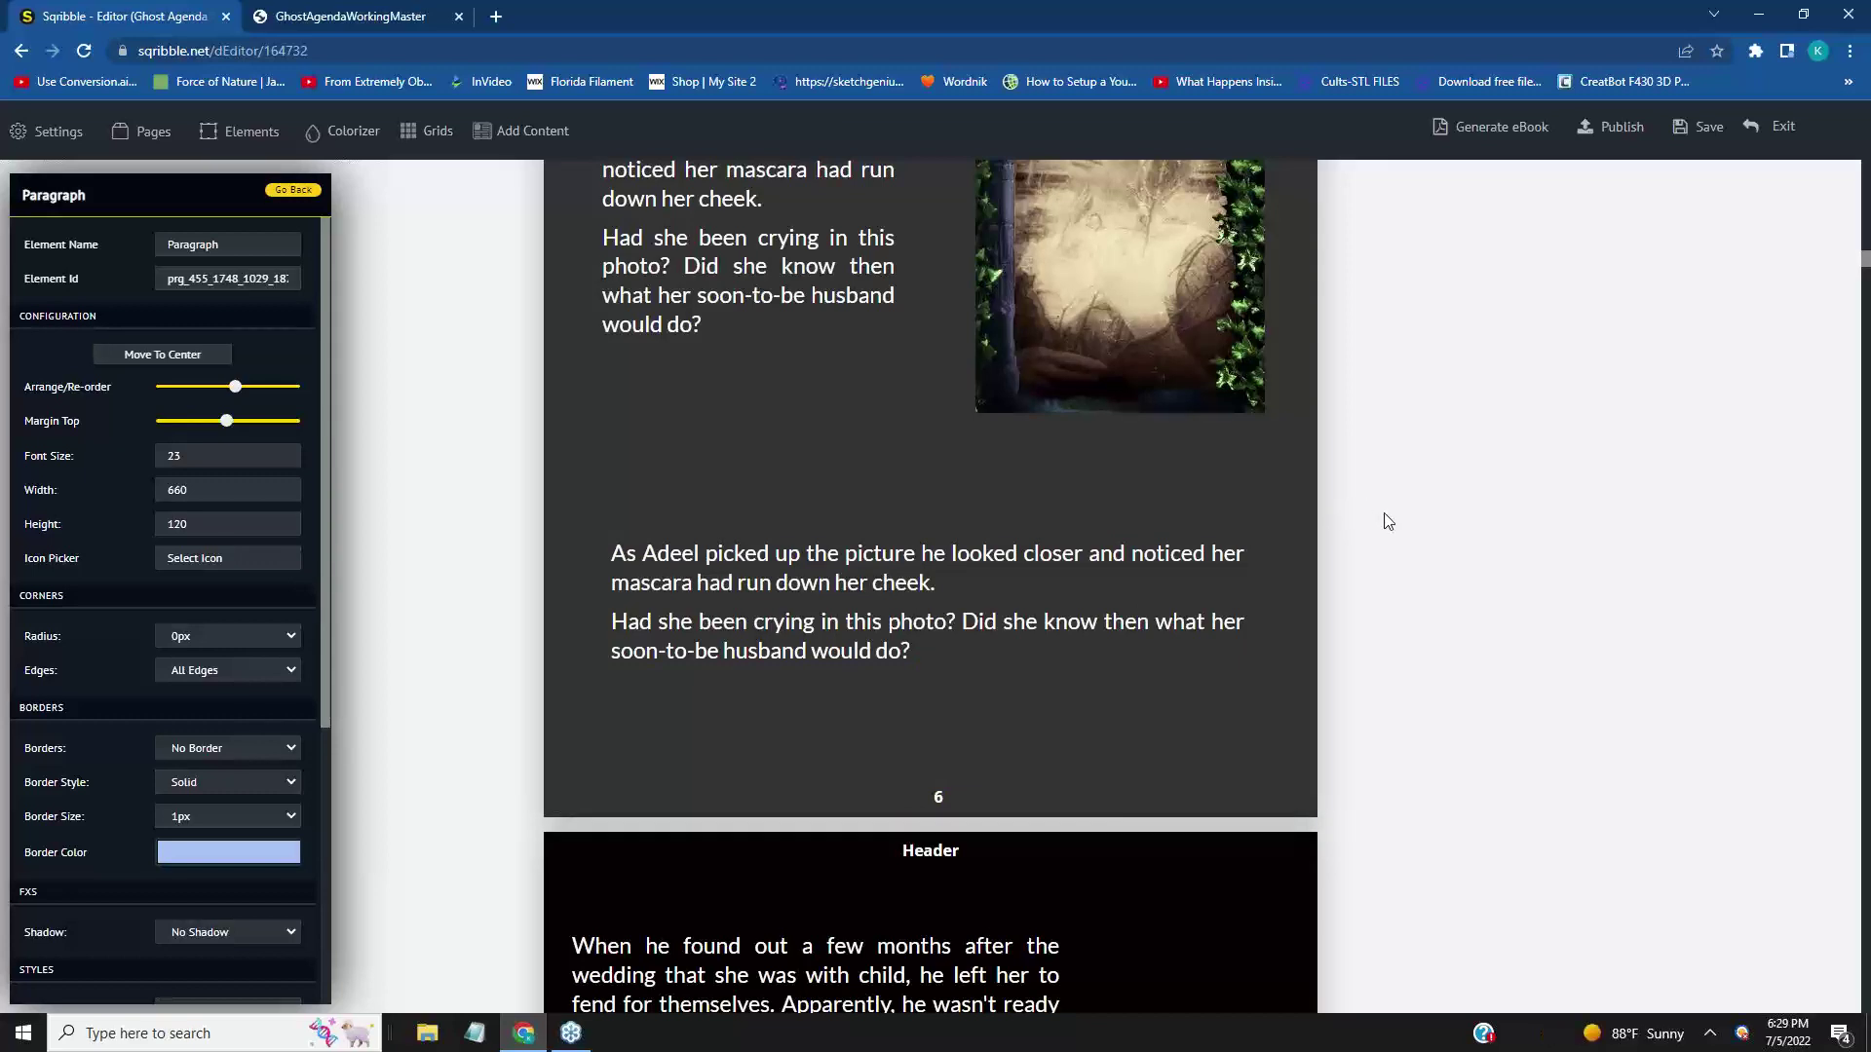
{"action": "scroll", "coordinate": [1400, 515], "scroll_direction": "down", "scroll_amount": 1}
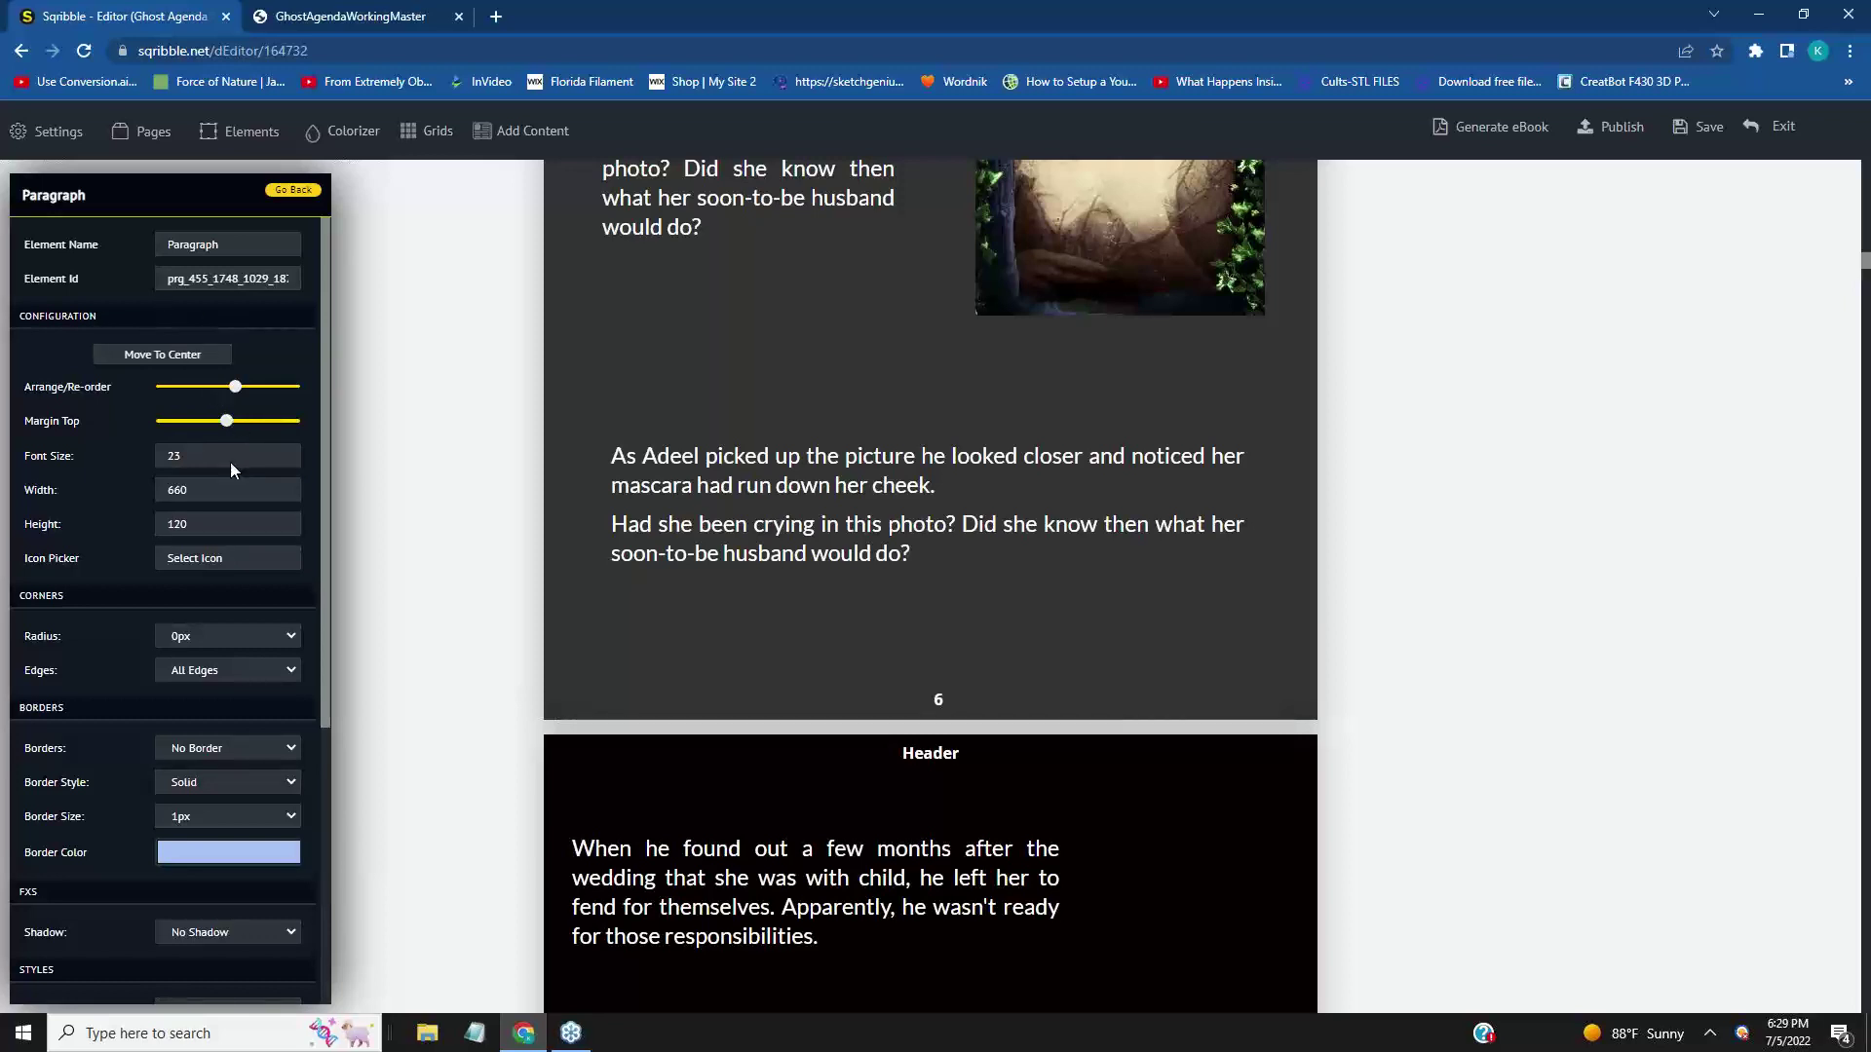
- Open the settings of page 6's ivy-framed portrait and bring up the image library for its source
{"action": "scroll", "coordinate": [1337, 455], "scroll_direction": "up", "scroll_amount": 3}
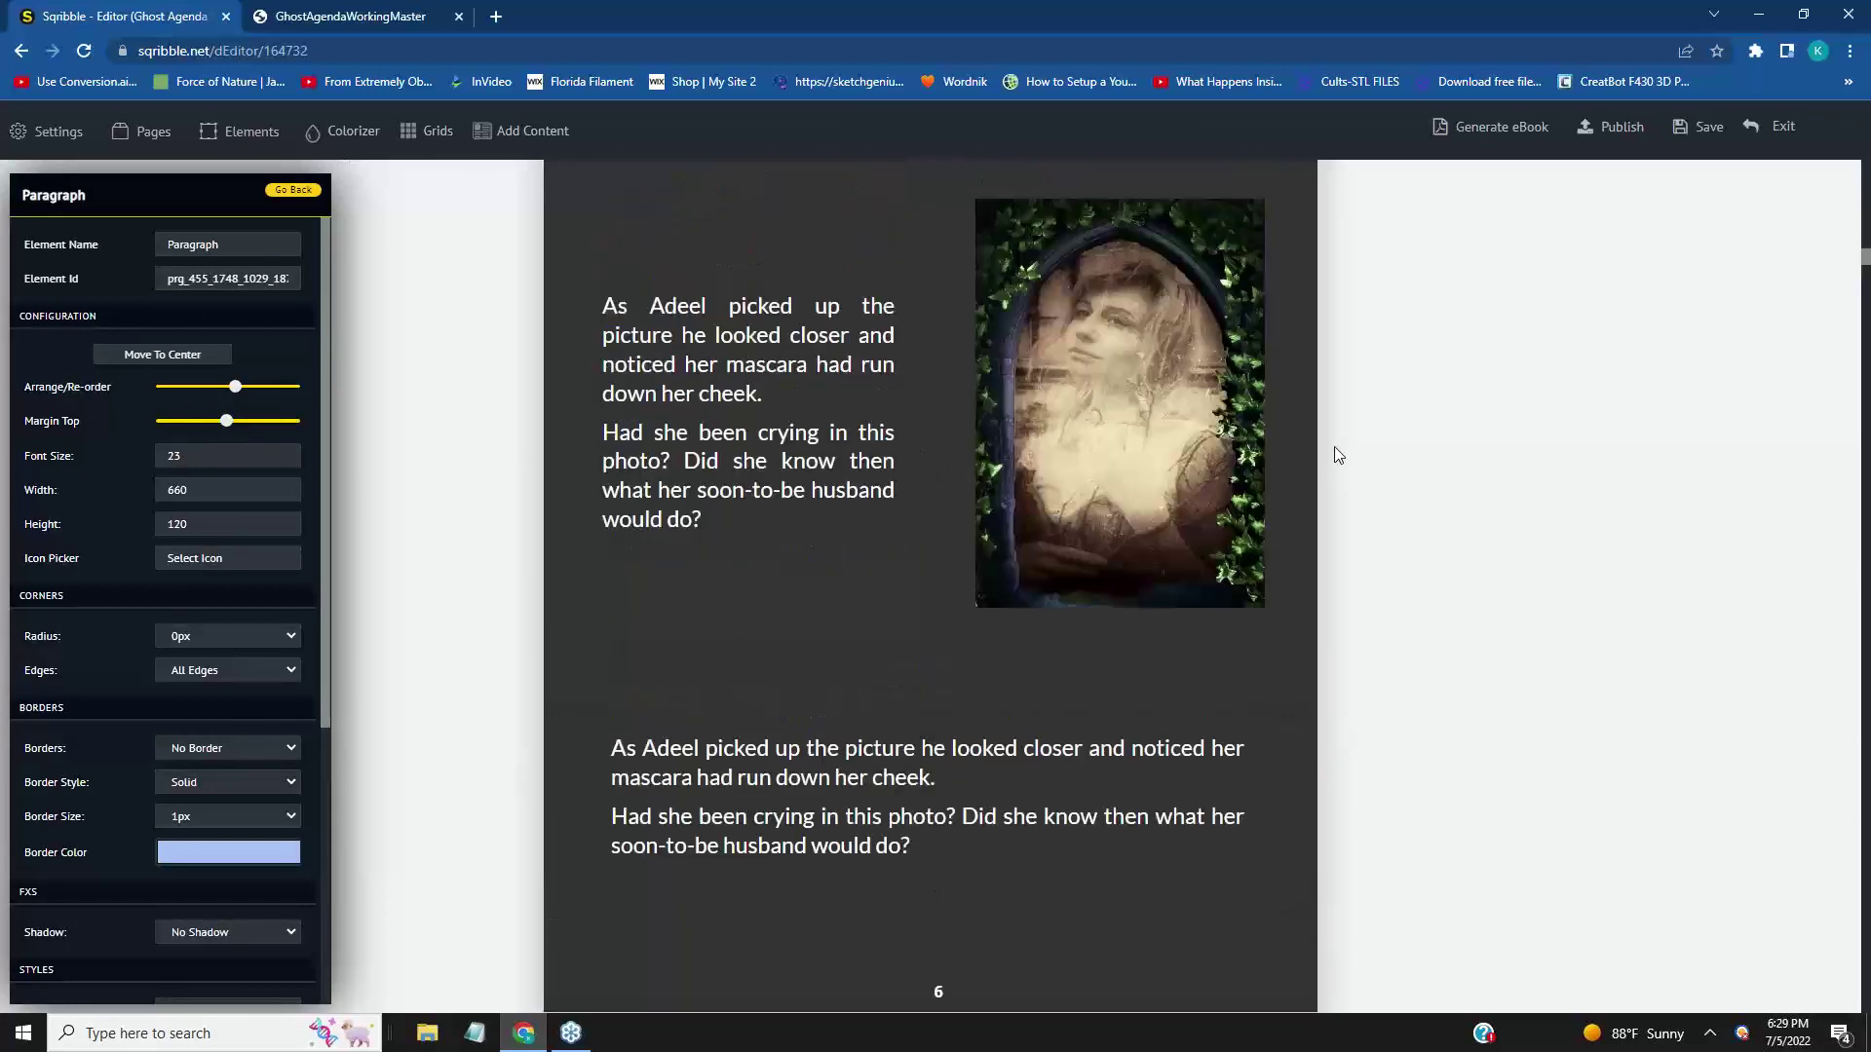
{"action": "left_click", "coordinate": [1115, 416]}
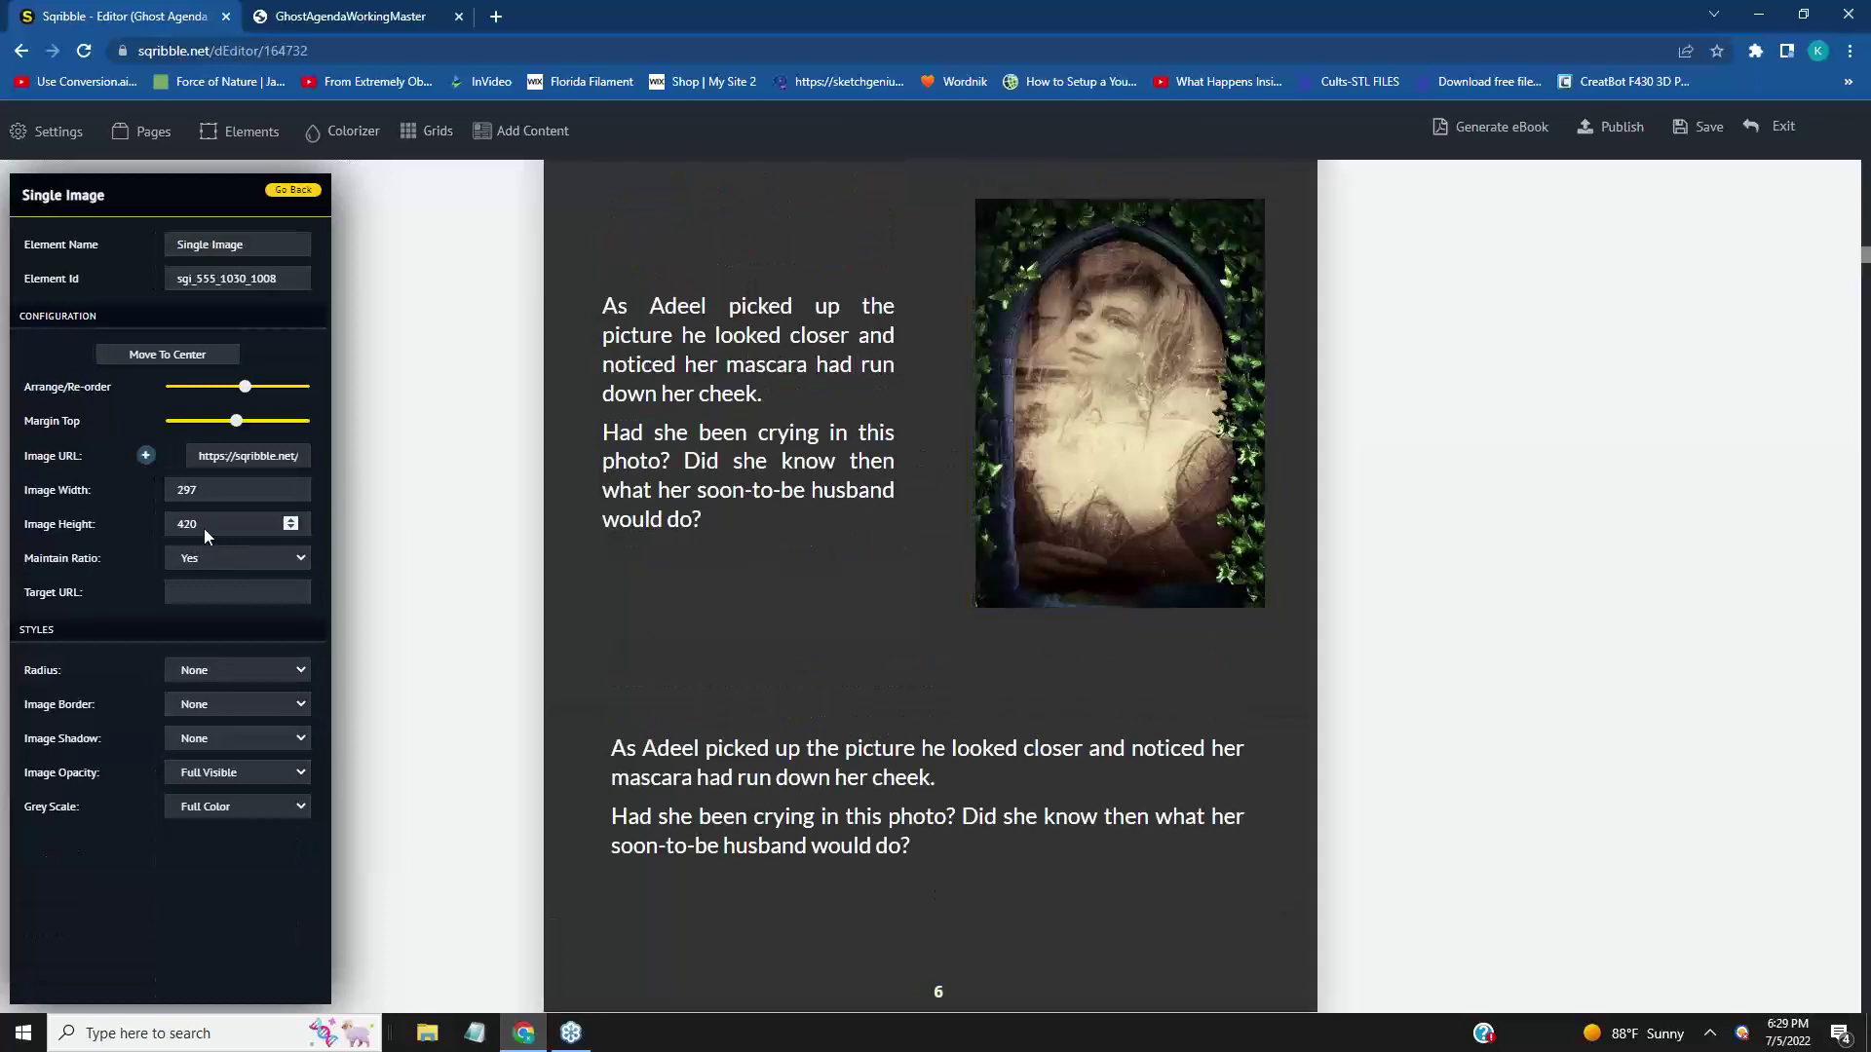
{"action": "left_click", "coordinate": [145, 456]}
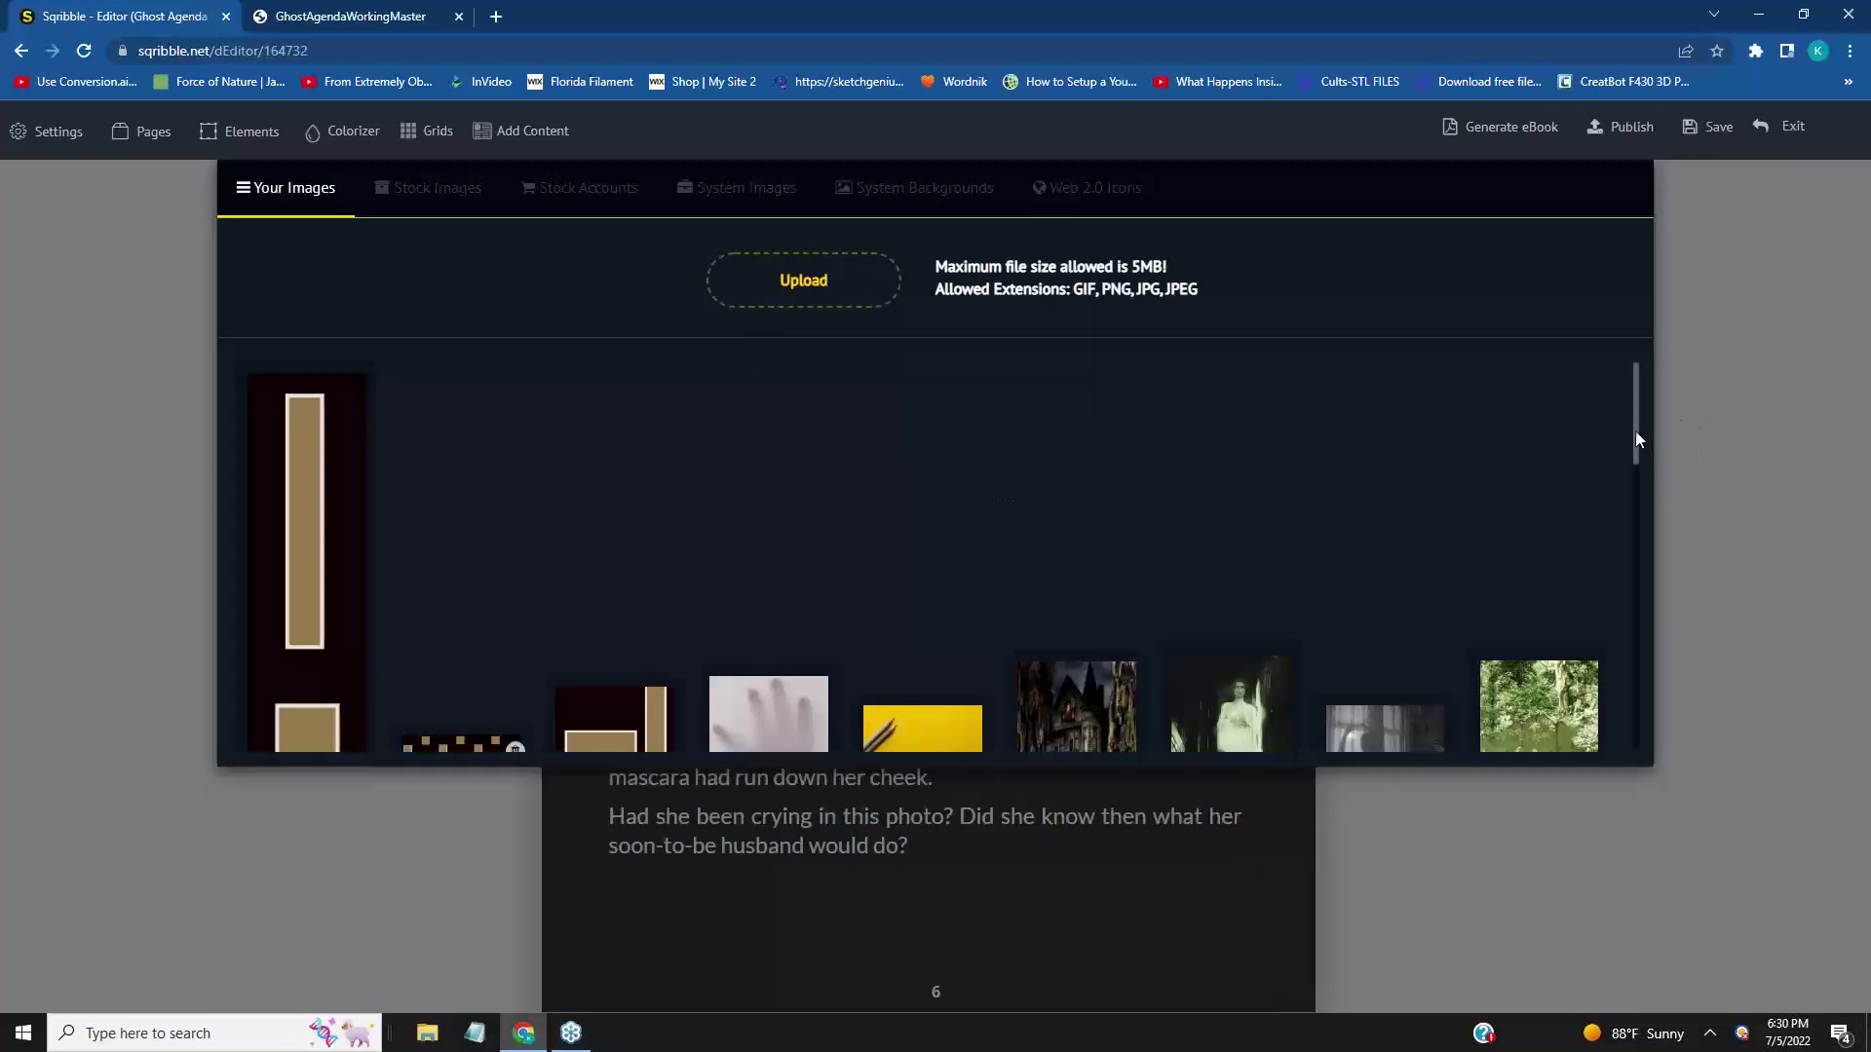
- Look through the uploaded images available for the portrait, leaving the current picture in place
{"action": "mouse_move", "coordinate": [1637, 433]}
{"action": "left_mouse_down"}
{"action": "mouse_move", "coordinate": [1652, 663]}
{"action": "mouse_move", "coordinate": [1627, 456]}
{"action": "left_mouse_up"}
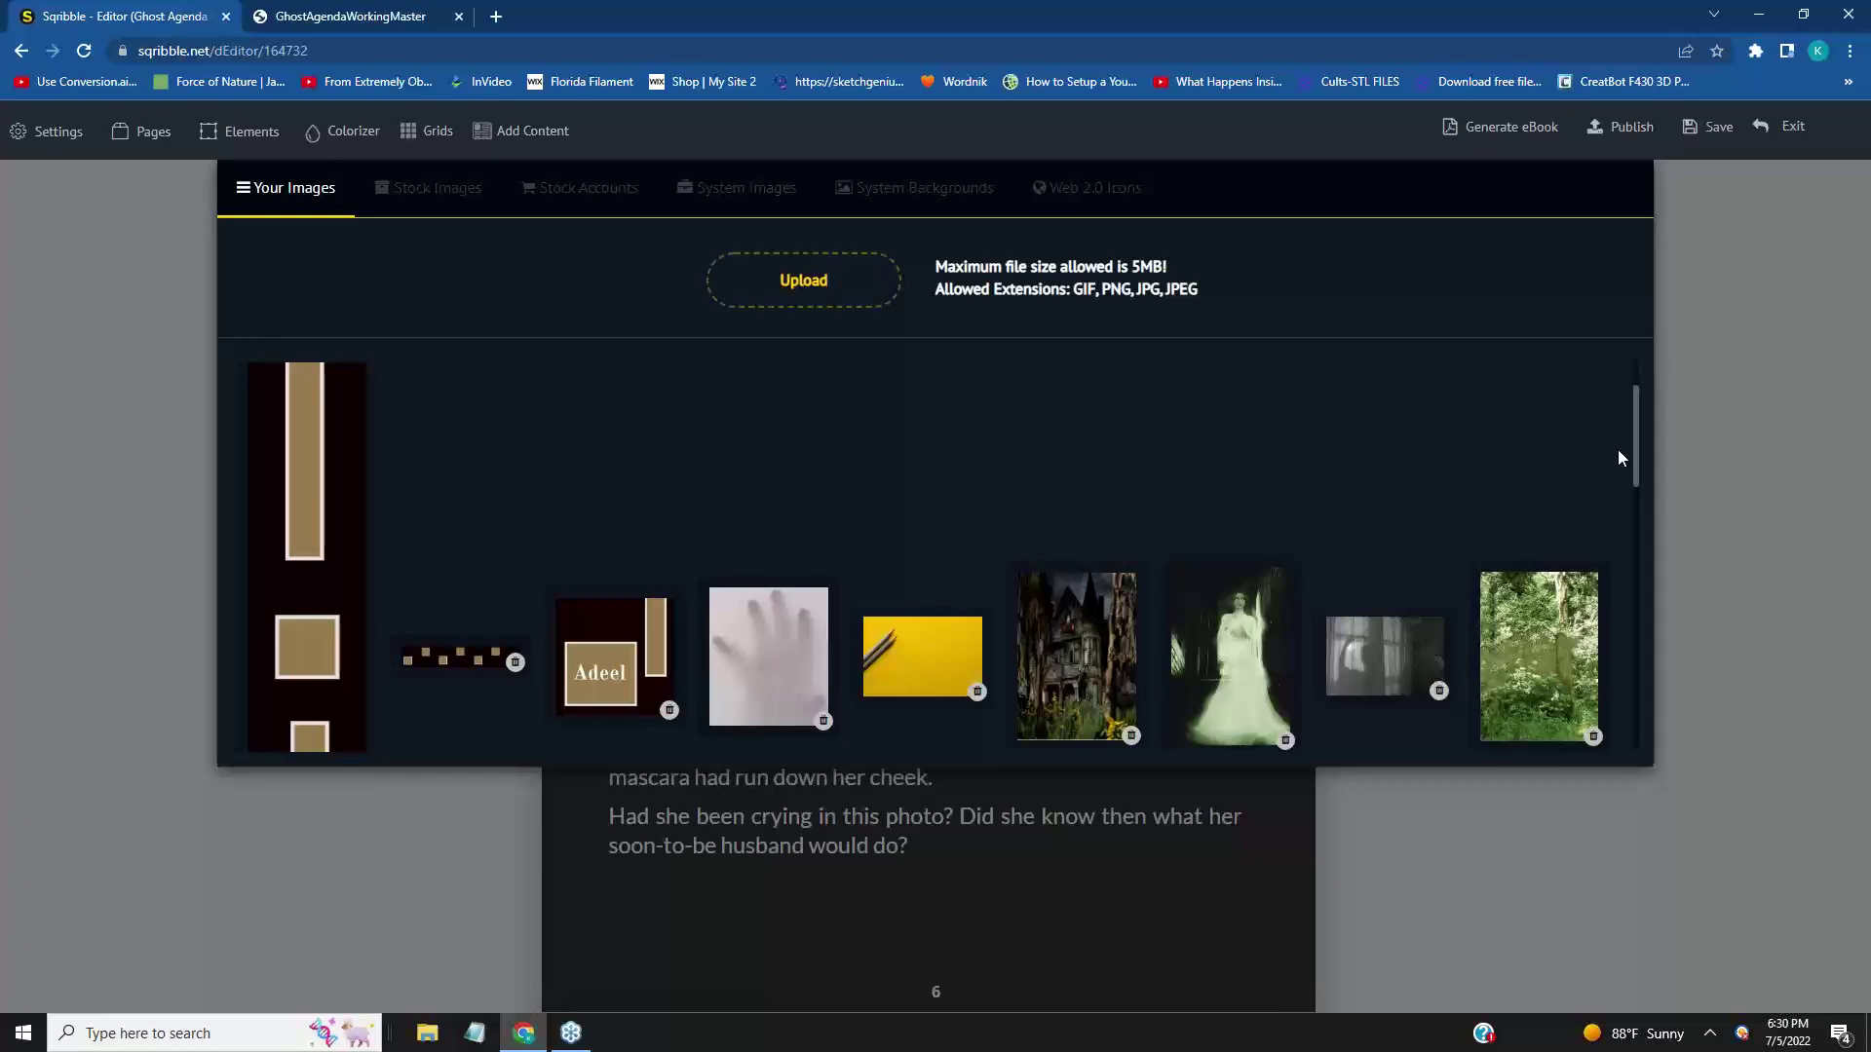
{"action": "scroll", "coordinate": [1621, 457], "scroll_direction": "up", "scroll_amount": 1}
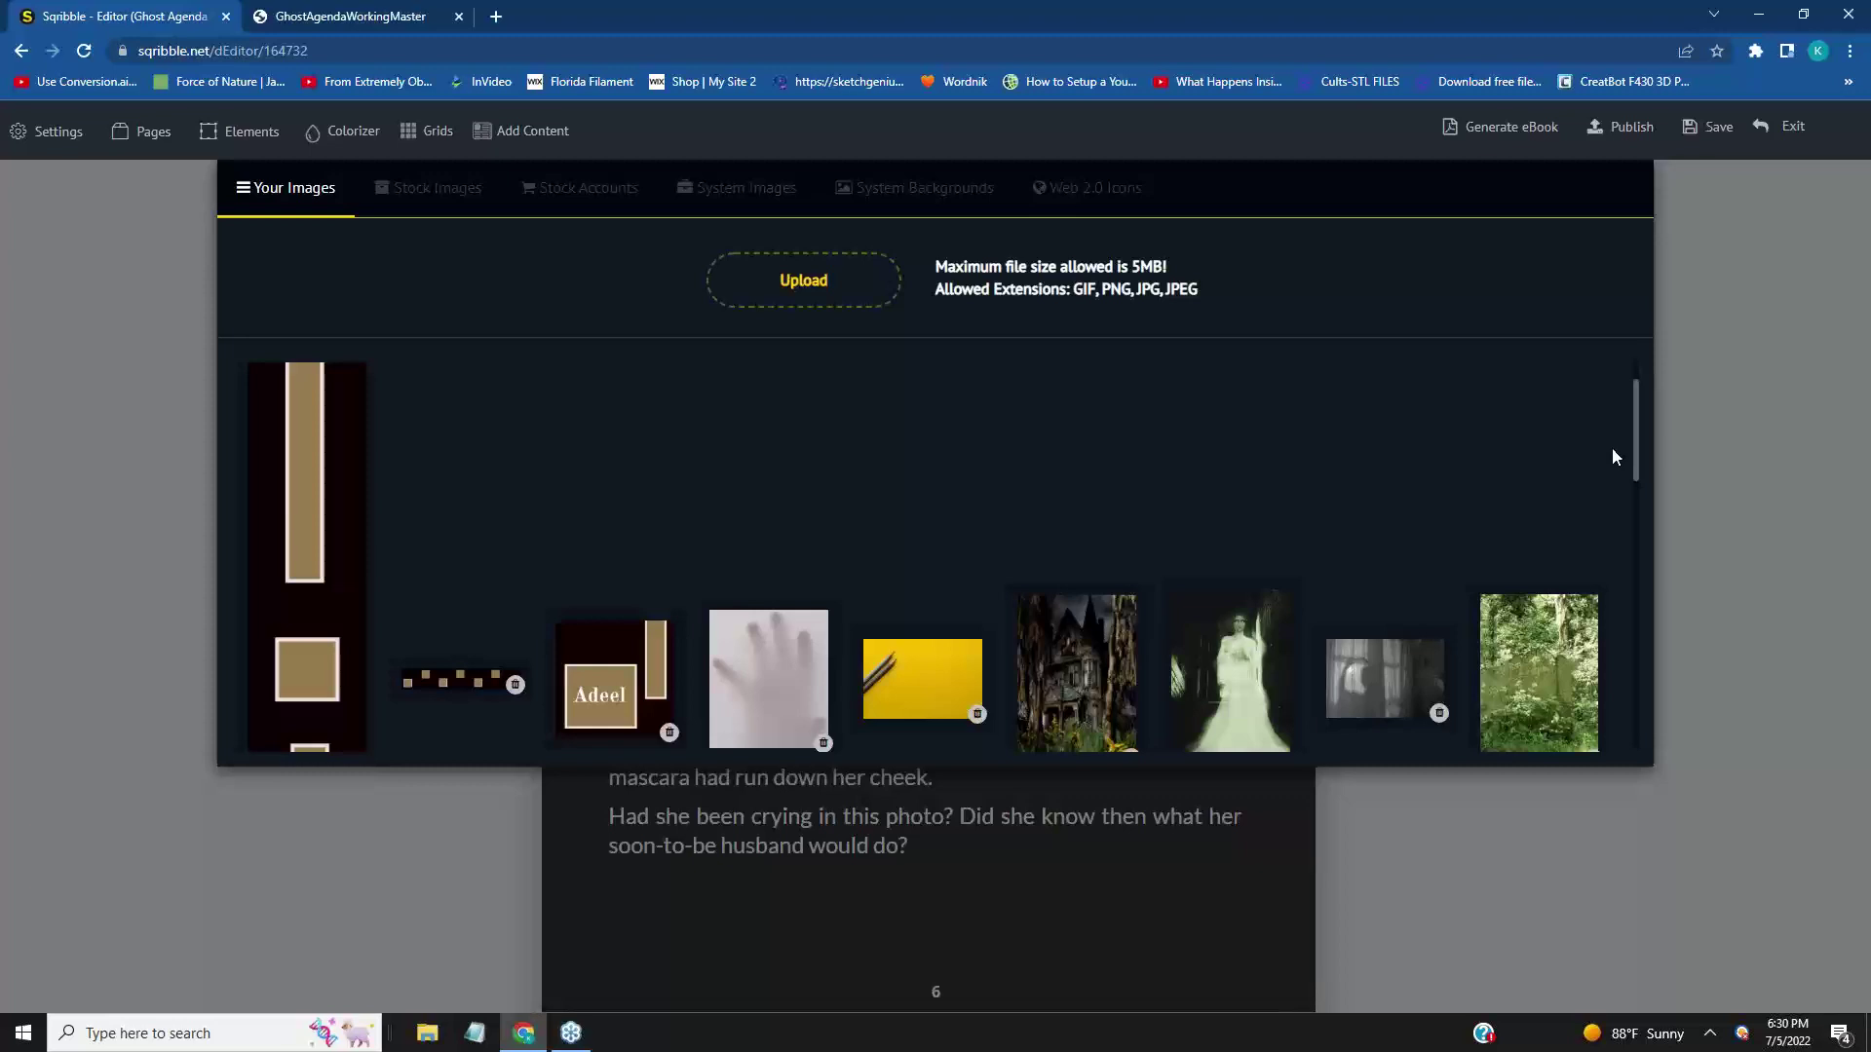
{"action": "scroll", "coordinate": [1613, 458], "scroll_direction": "down", "scroll_amount": 1}
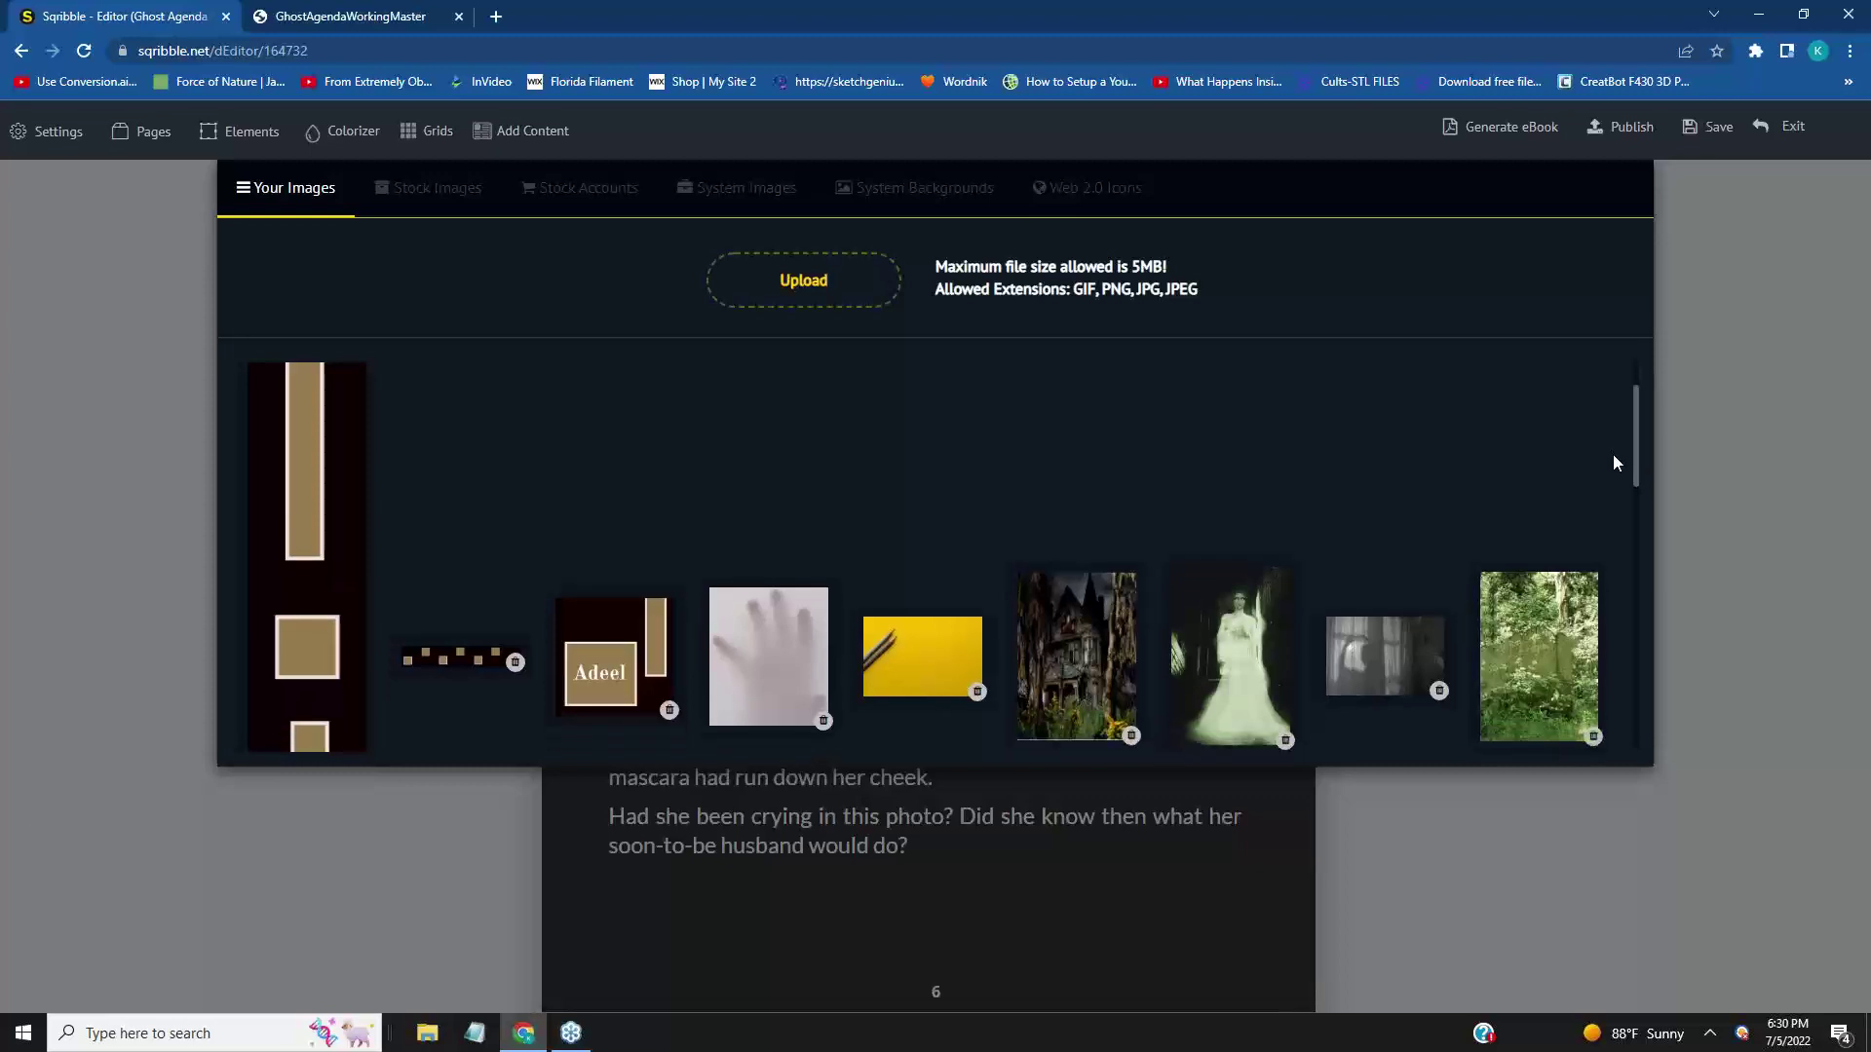
{"action": "scroll", "coordinate": [1621, 458], "scroll_direction": "up", "scroll_amount": 3}
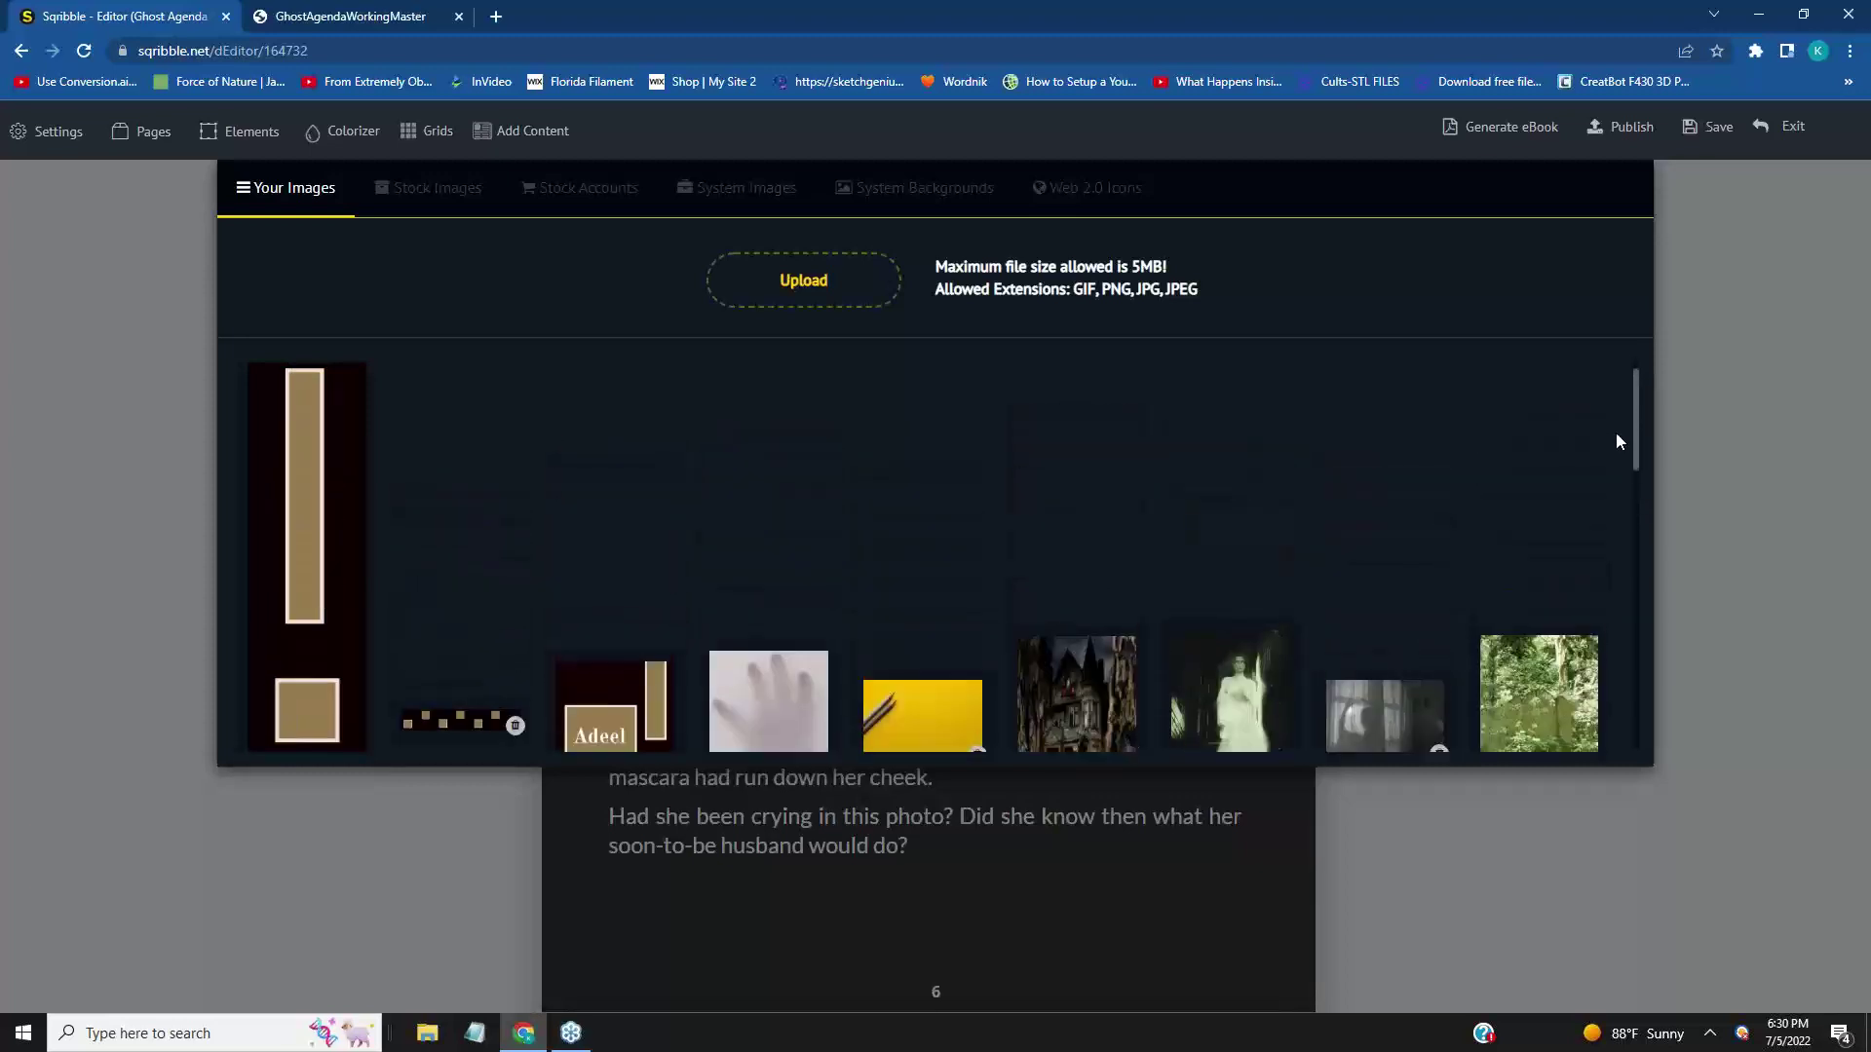
{"action": "scroll", "coordinate": [1619, 468], "scroll_direction": "down", "scroll_amount": 2}
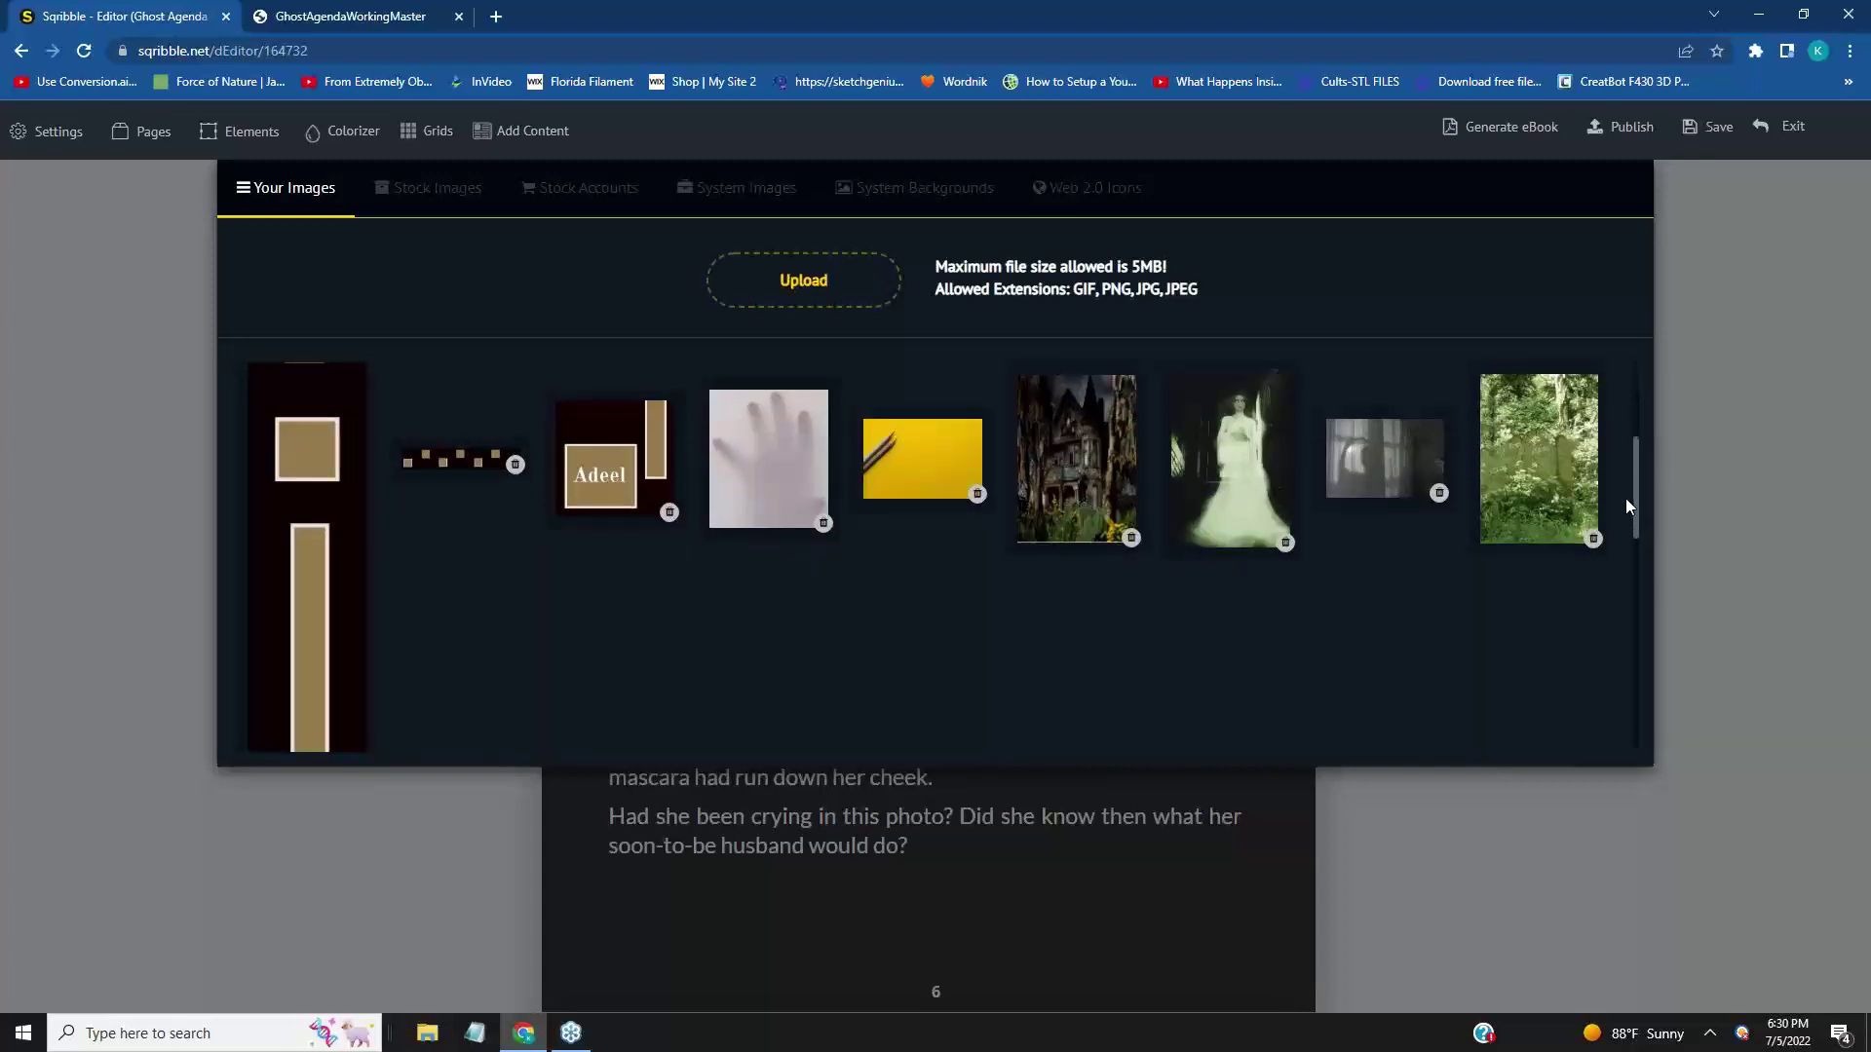
{"action": "scroll", "coordinate": [1641, 394], "scroll_direction": "up", "scroll_amount": 2}
{"action": "scroll", "coordinate": [1644, 386], "scroll_direction": "up", "scroll_amount": 1}
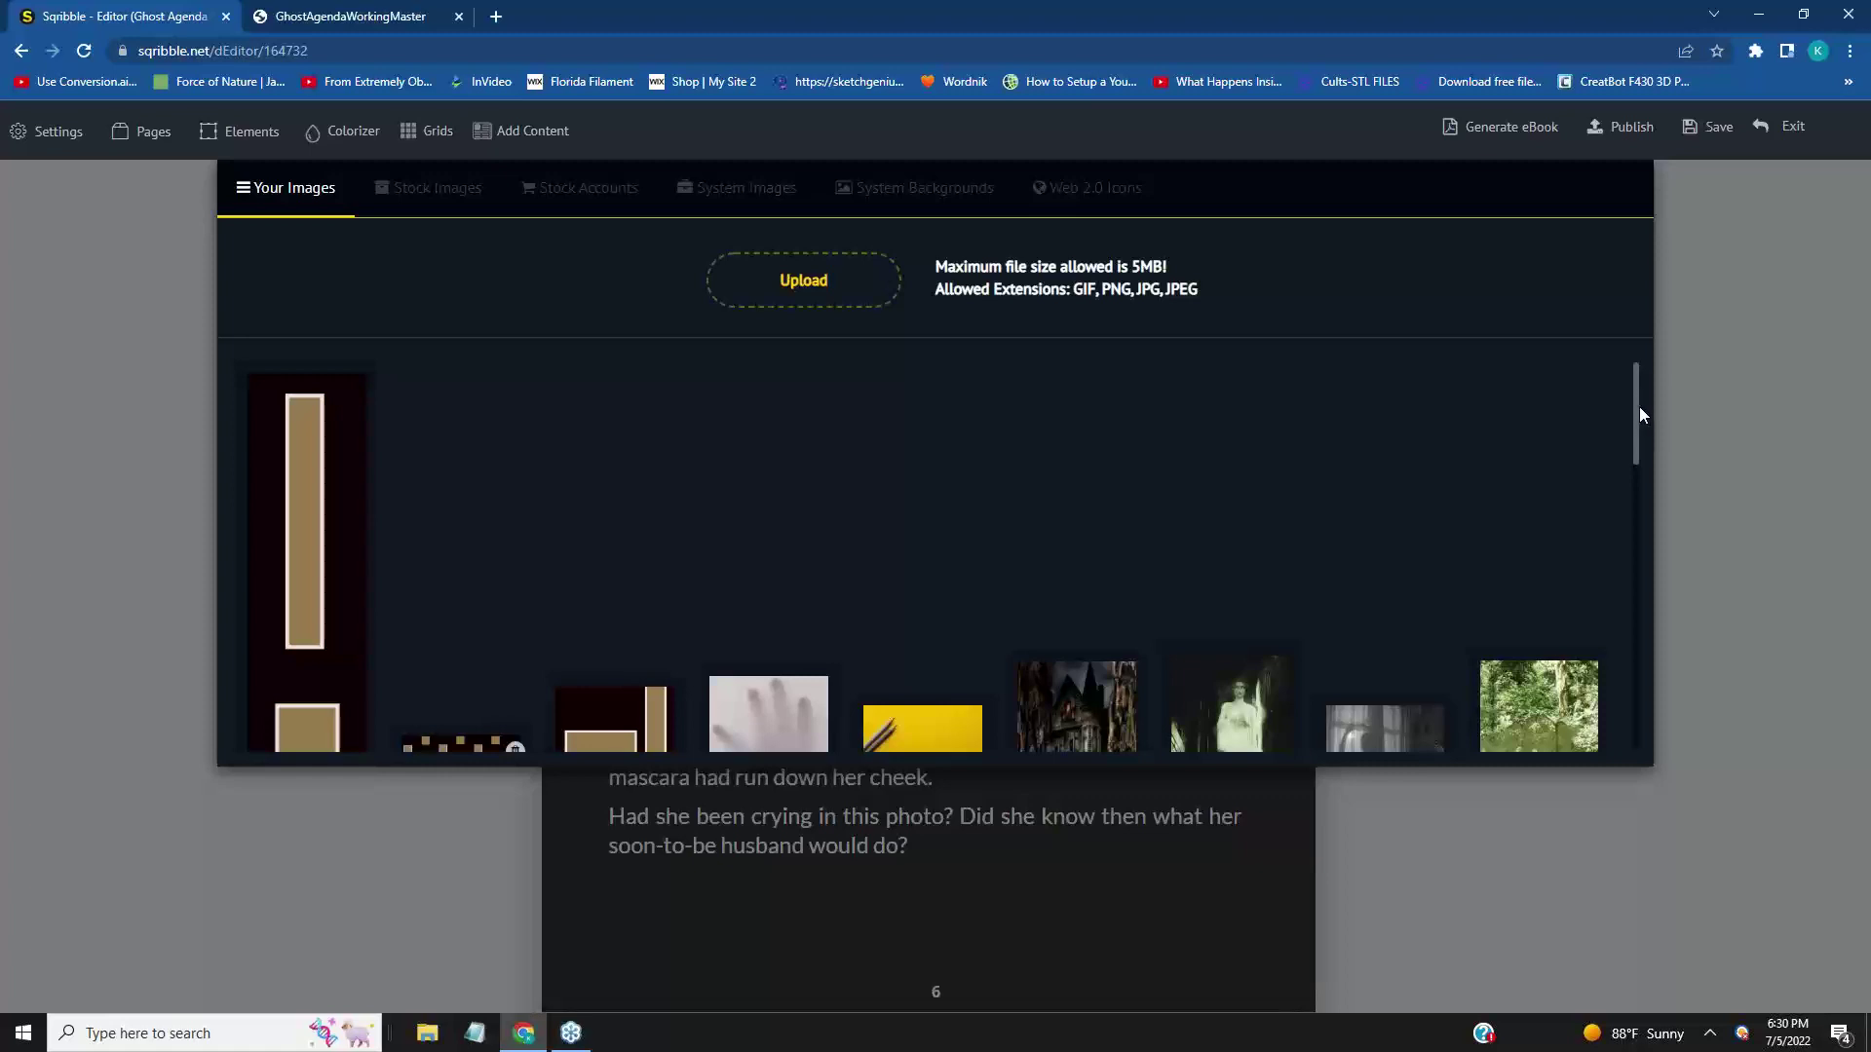
{"action": "scroll", "coordinate": [1639, 406], "scroll_direction": "down", "scroll_amount": 2}
{"action": "left_click_drag", "start_coordinate": [1653, 505], "coordinate": [1628, 396]}
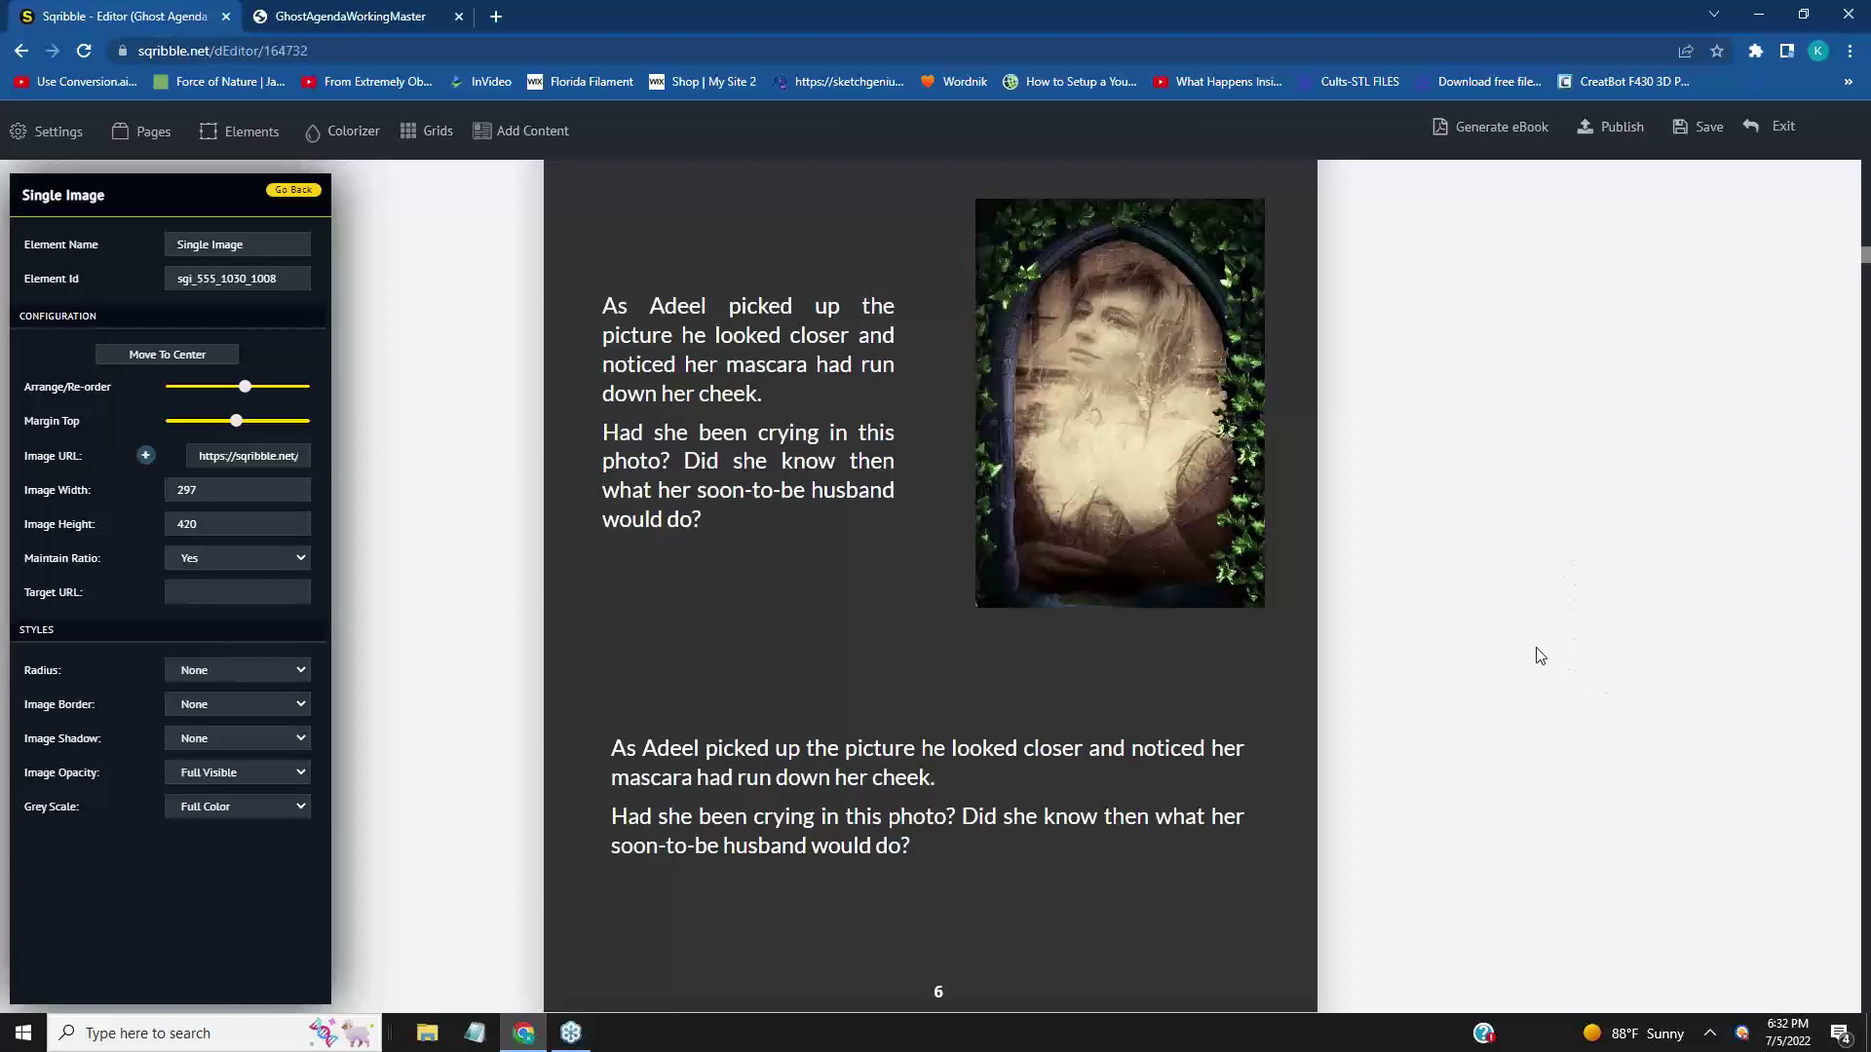
- Compare the lower part of page 6 with the start of the following page, and close the portrait's settings
{"action": "scroll", "coordinate": [1541, 653], "scroll_direction": "down", "scroll_amount": 1}
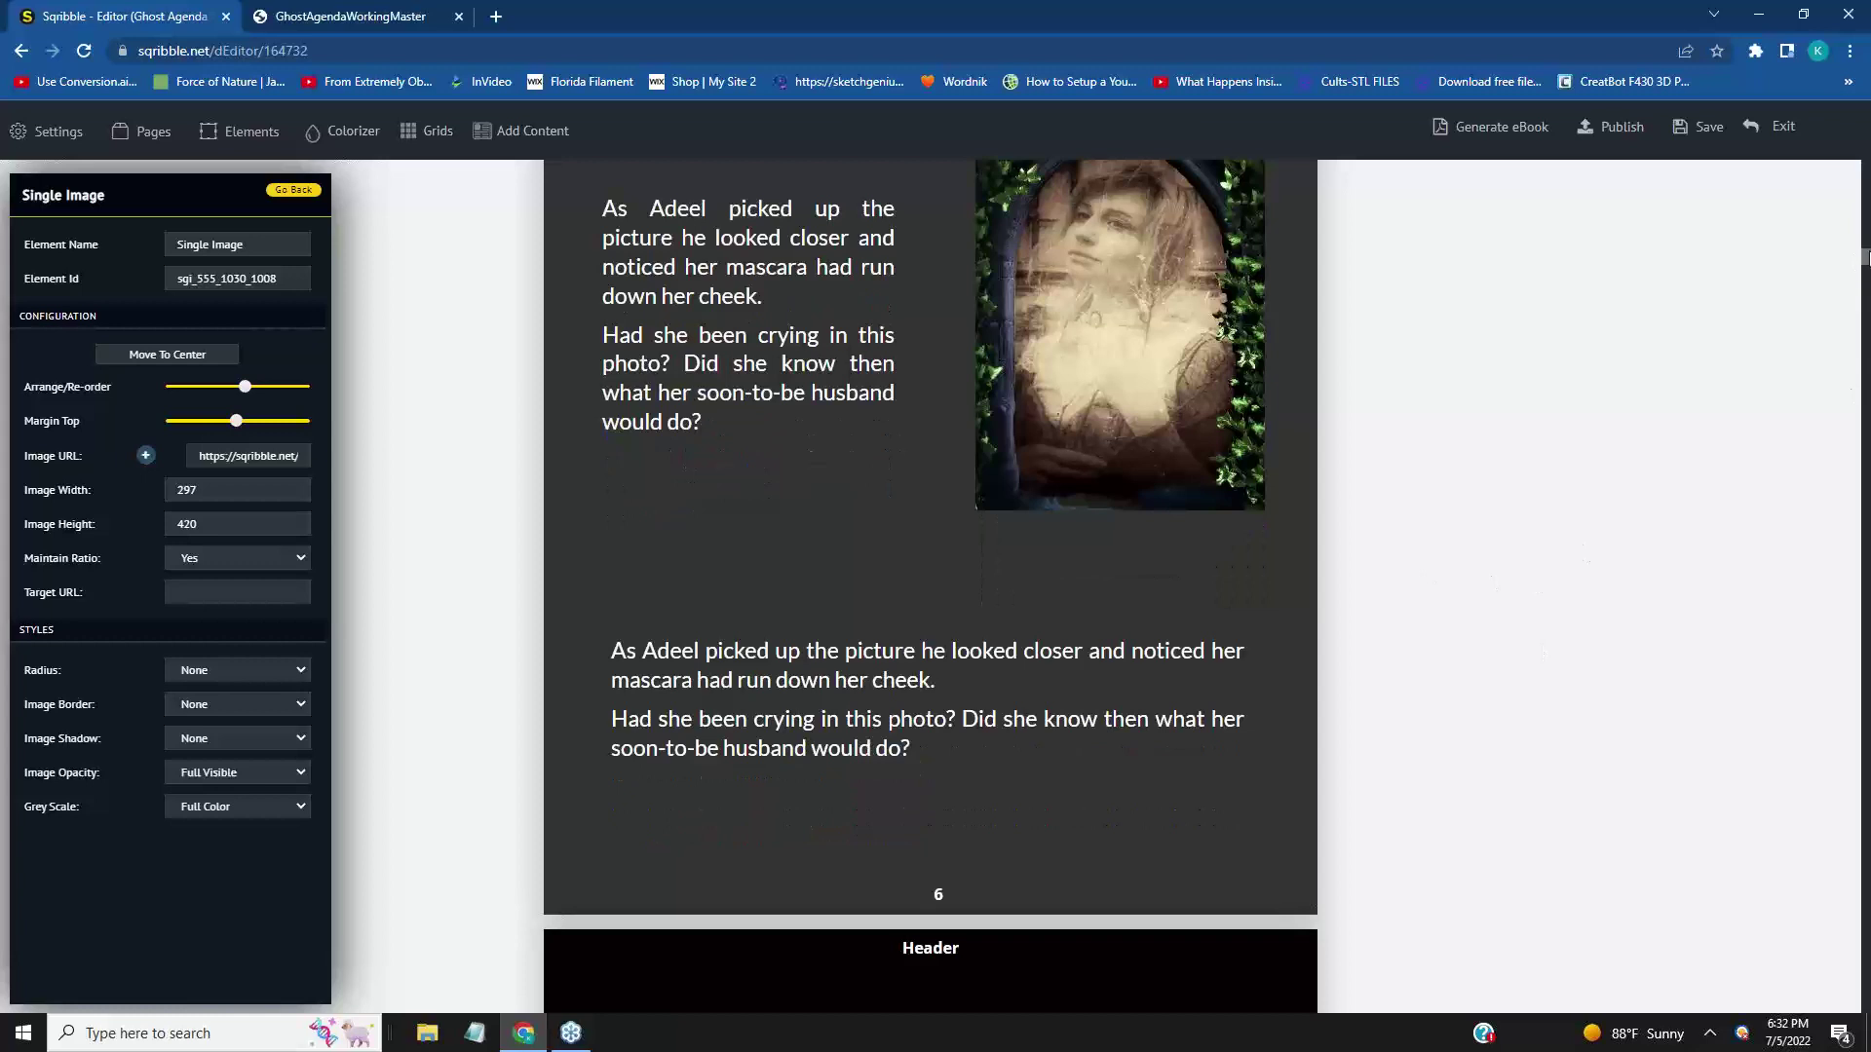
{"action": "scroll", "coordinate": [1427, 578], "scroll_direction": "down", "scroll_amount": 2}
{"action": "scroll", "coordinate": [931, 585], "scroll_direction": "down", "scroll_amount": 5}
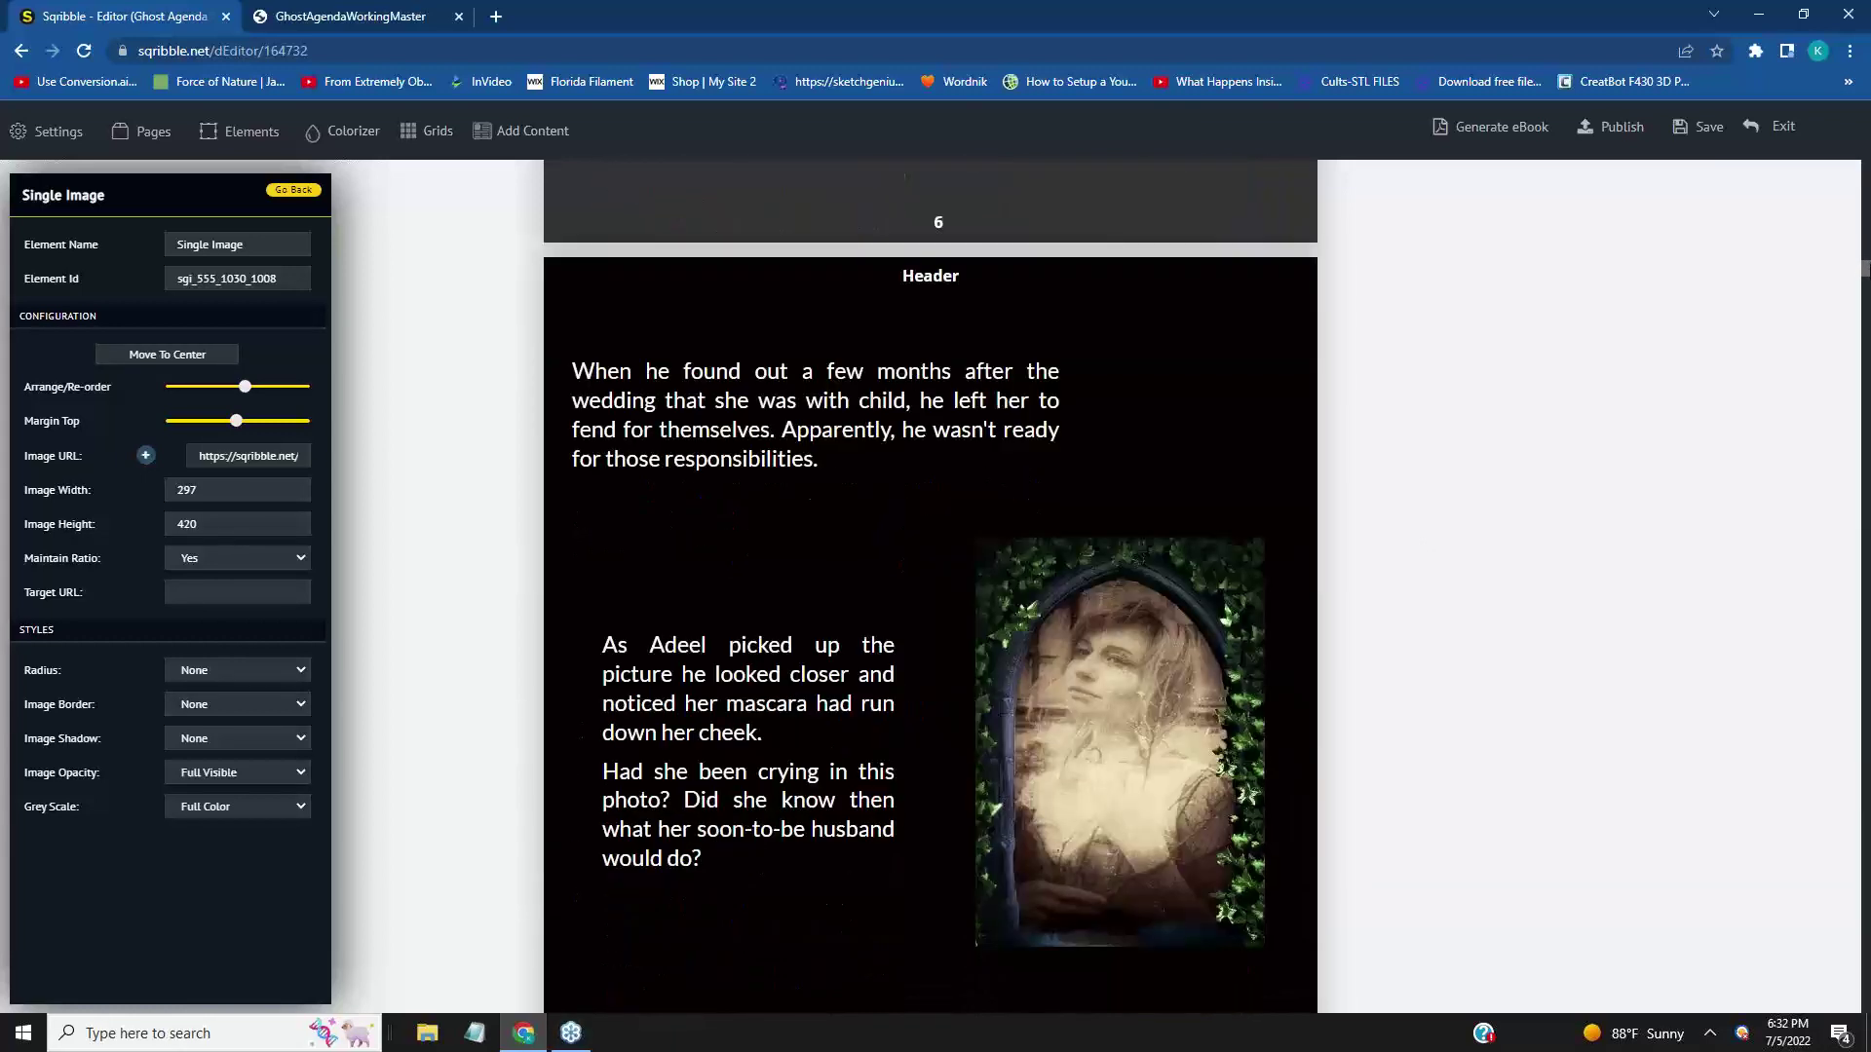
{"action": "scroll", "coordinate": [1866, 256], "scroll_direction": "up", "scroll_amount": 9}
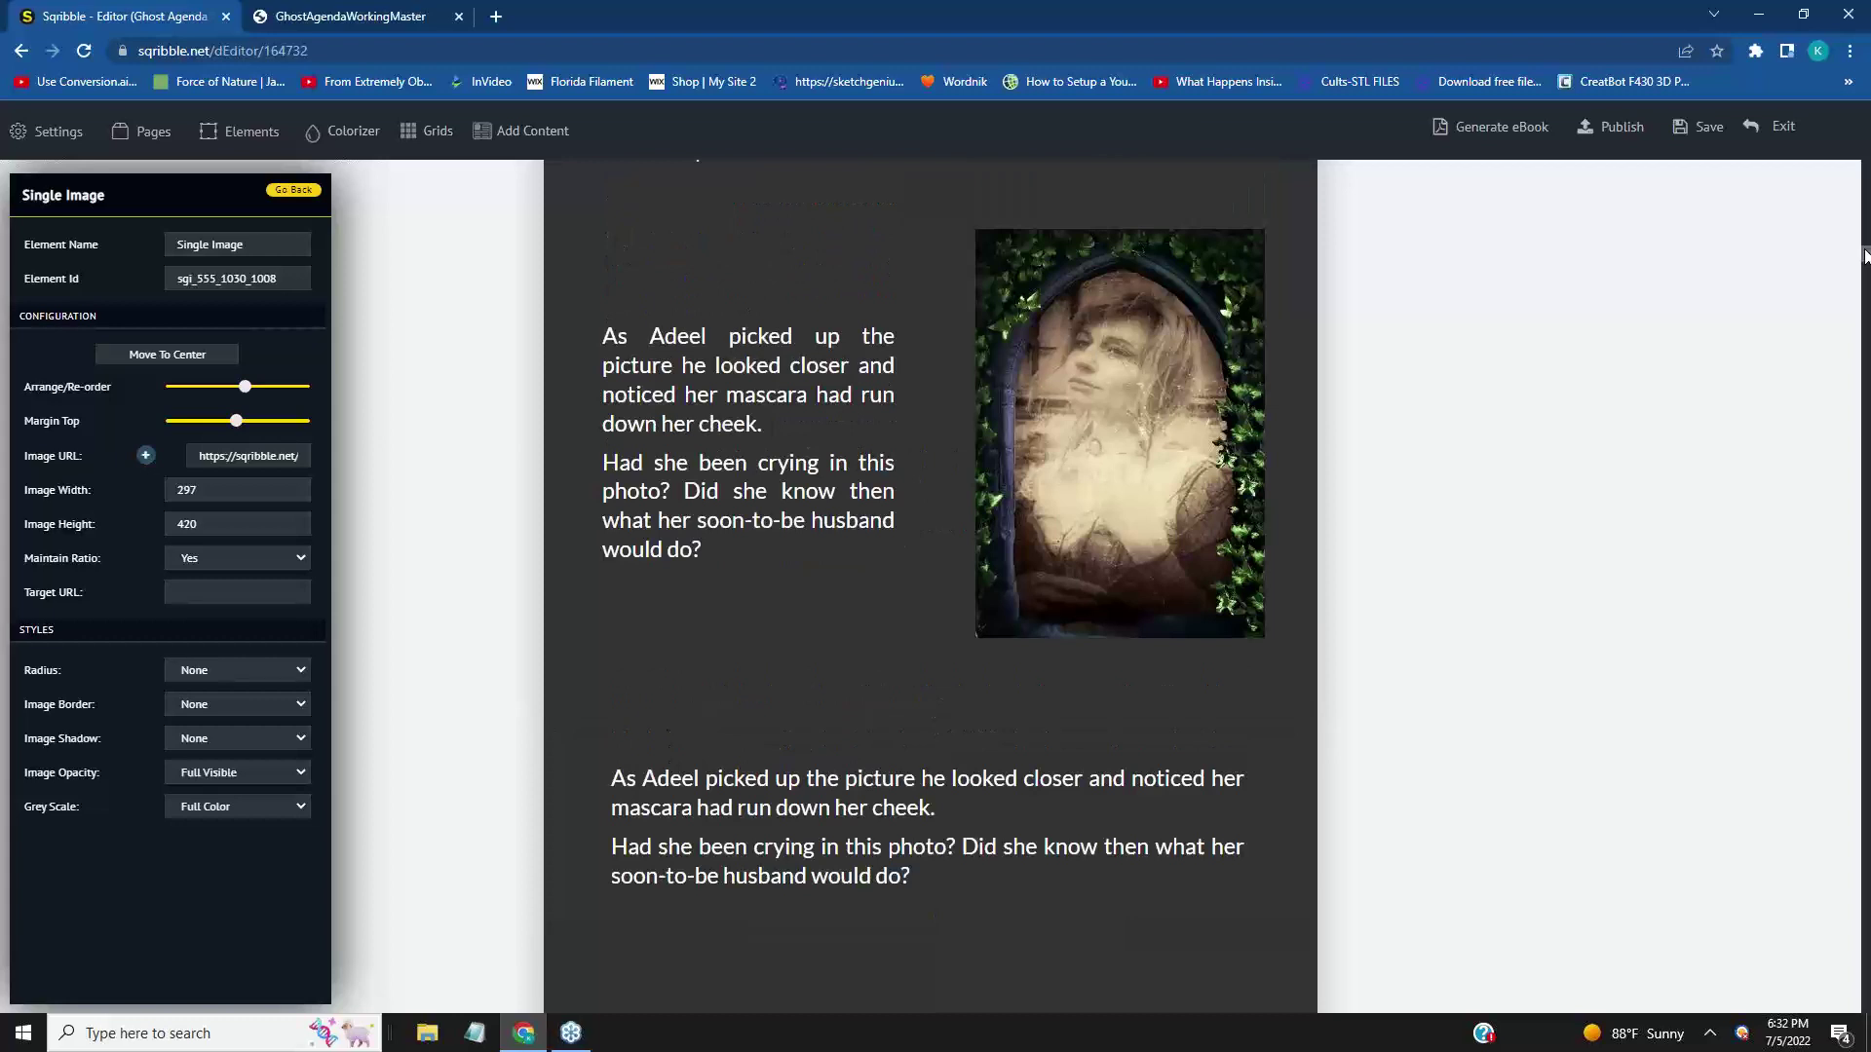
{"action": "left_click", "coordinate": [1598, 390]}
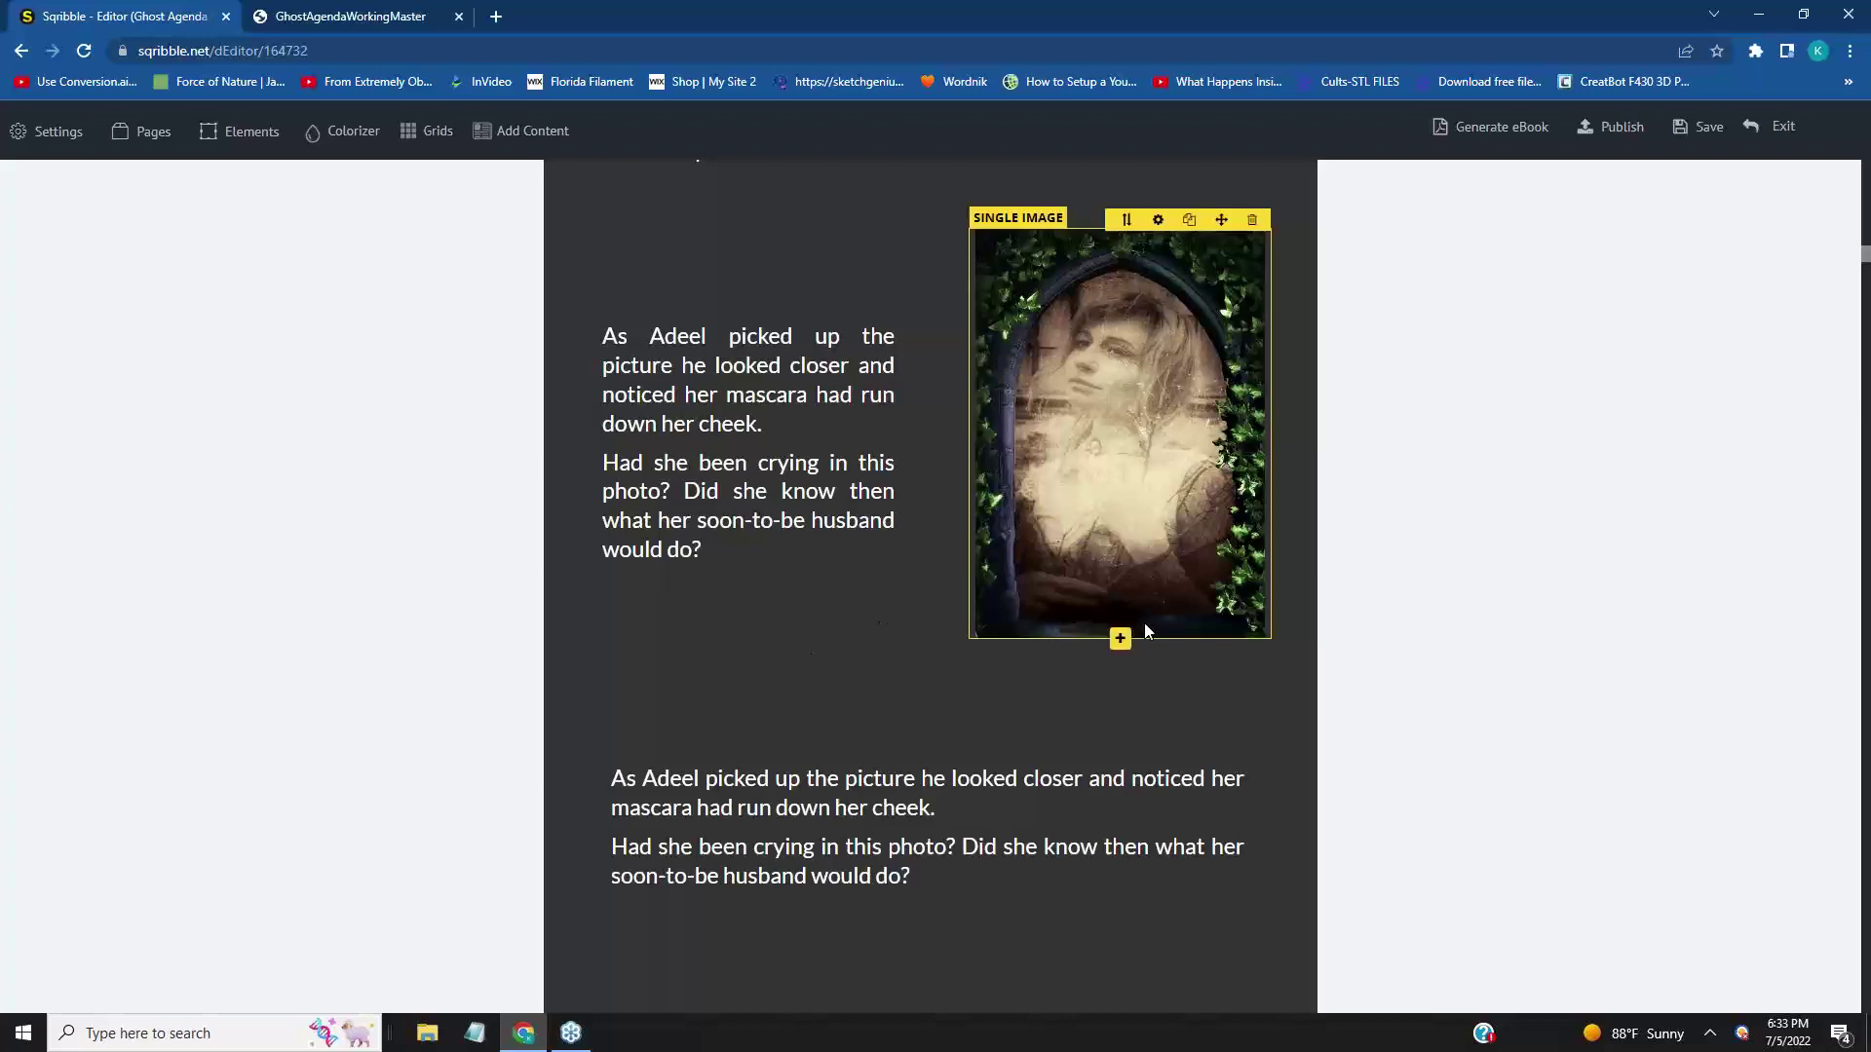
- Examine pages 6 to 8 back and forth, comparing their backgrounds, repeated story text and portrait layout
{"action": "scroll", "coordinate": [1489, 653], "scroll_direction": "up", "scroll_amount": 1}
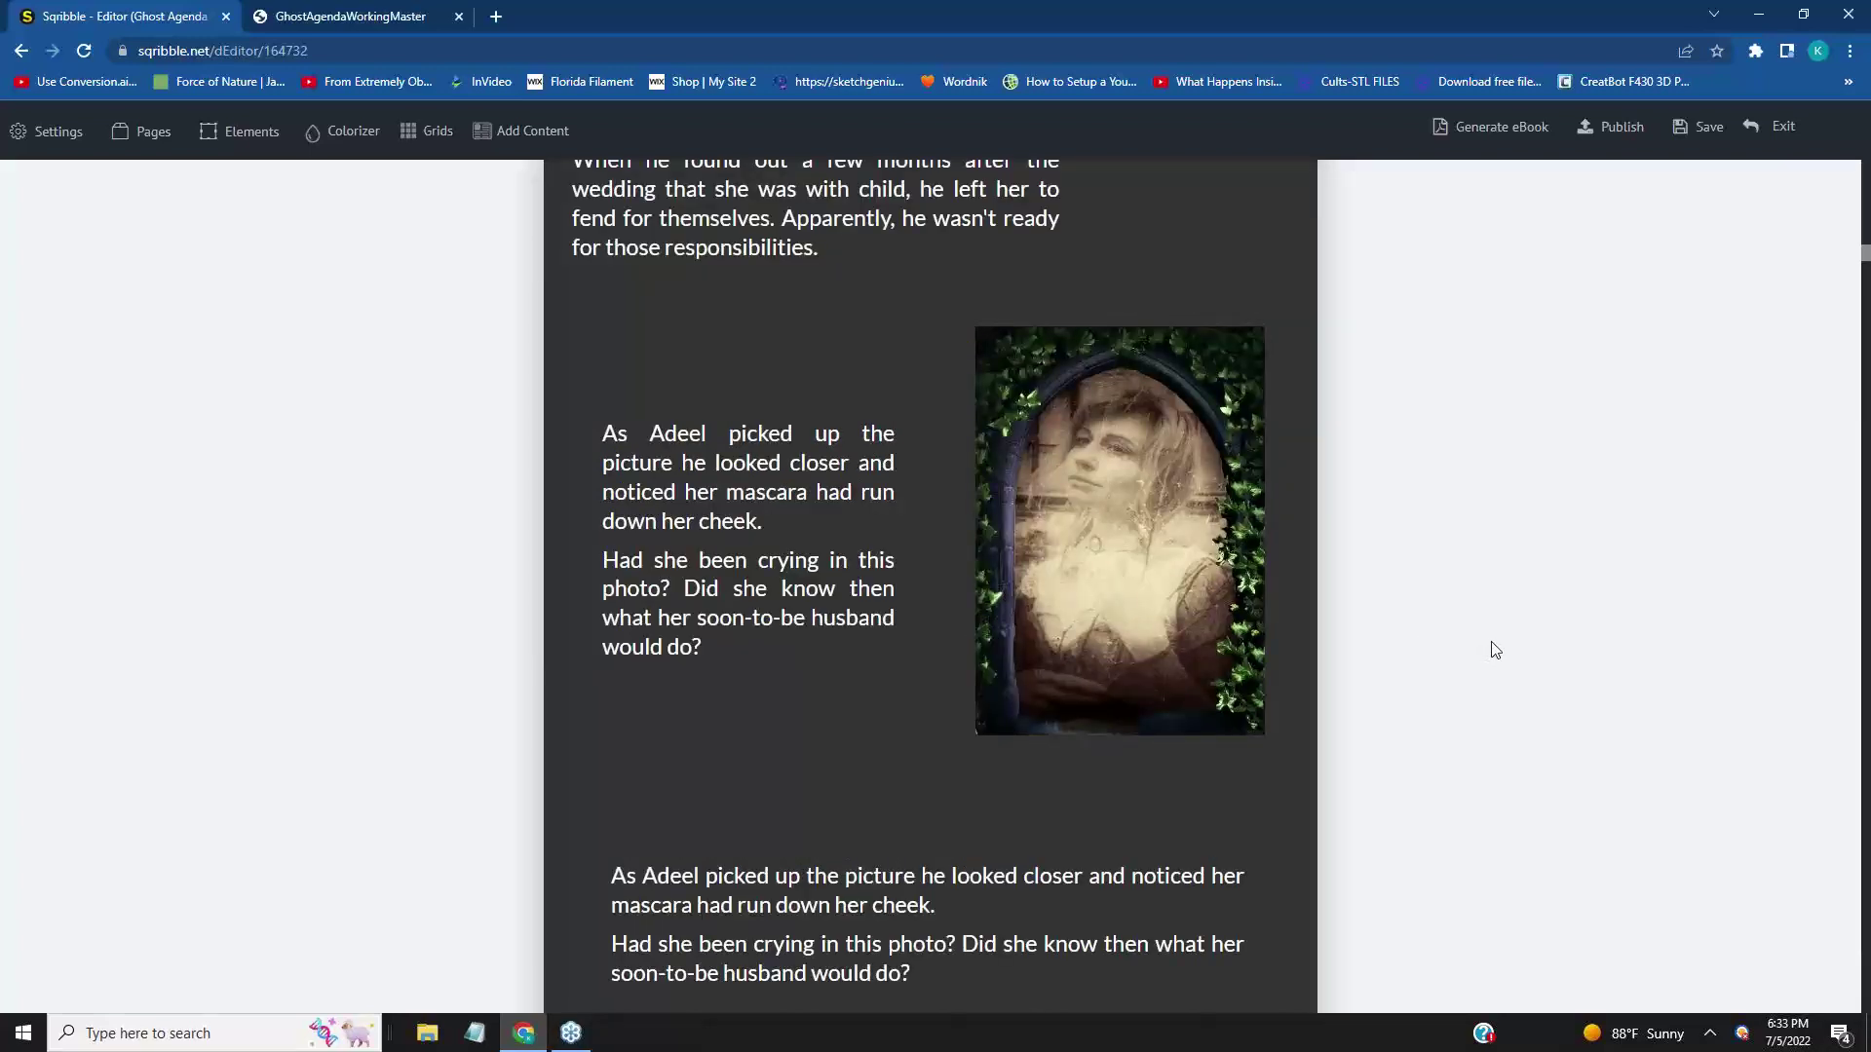
{"action": "scroll", "coordinate": [1515, 648], "scroll_direction": "up", "scroll_amount": 3}
{"action": "scroll", "coordinate": [1535, 648], "scroll_direction": "up", "scroll_amount": 1}
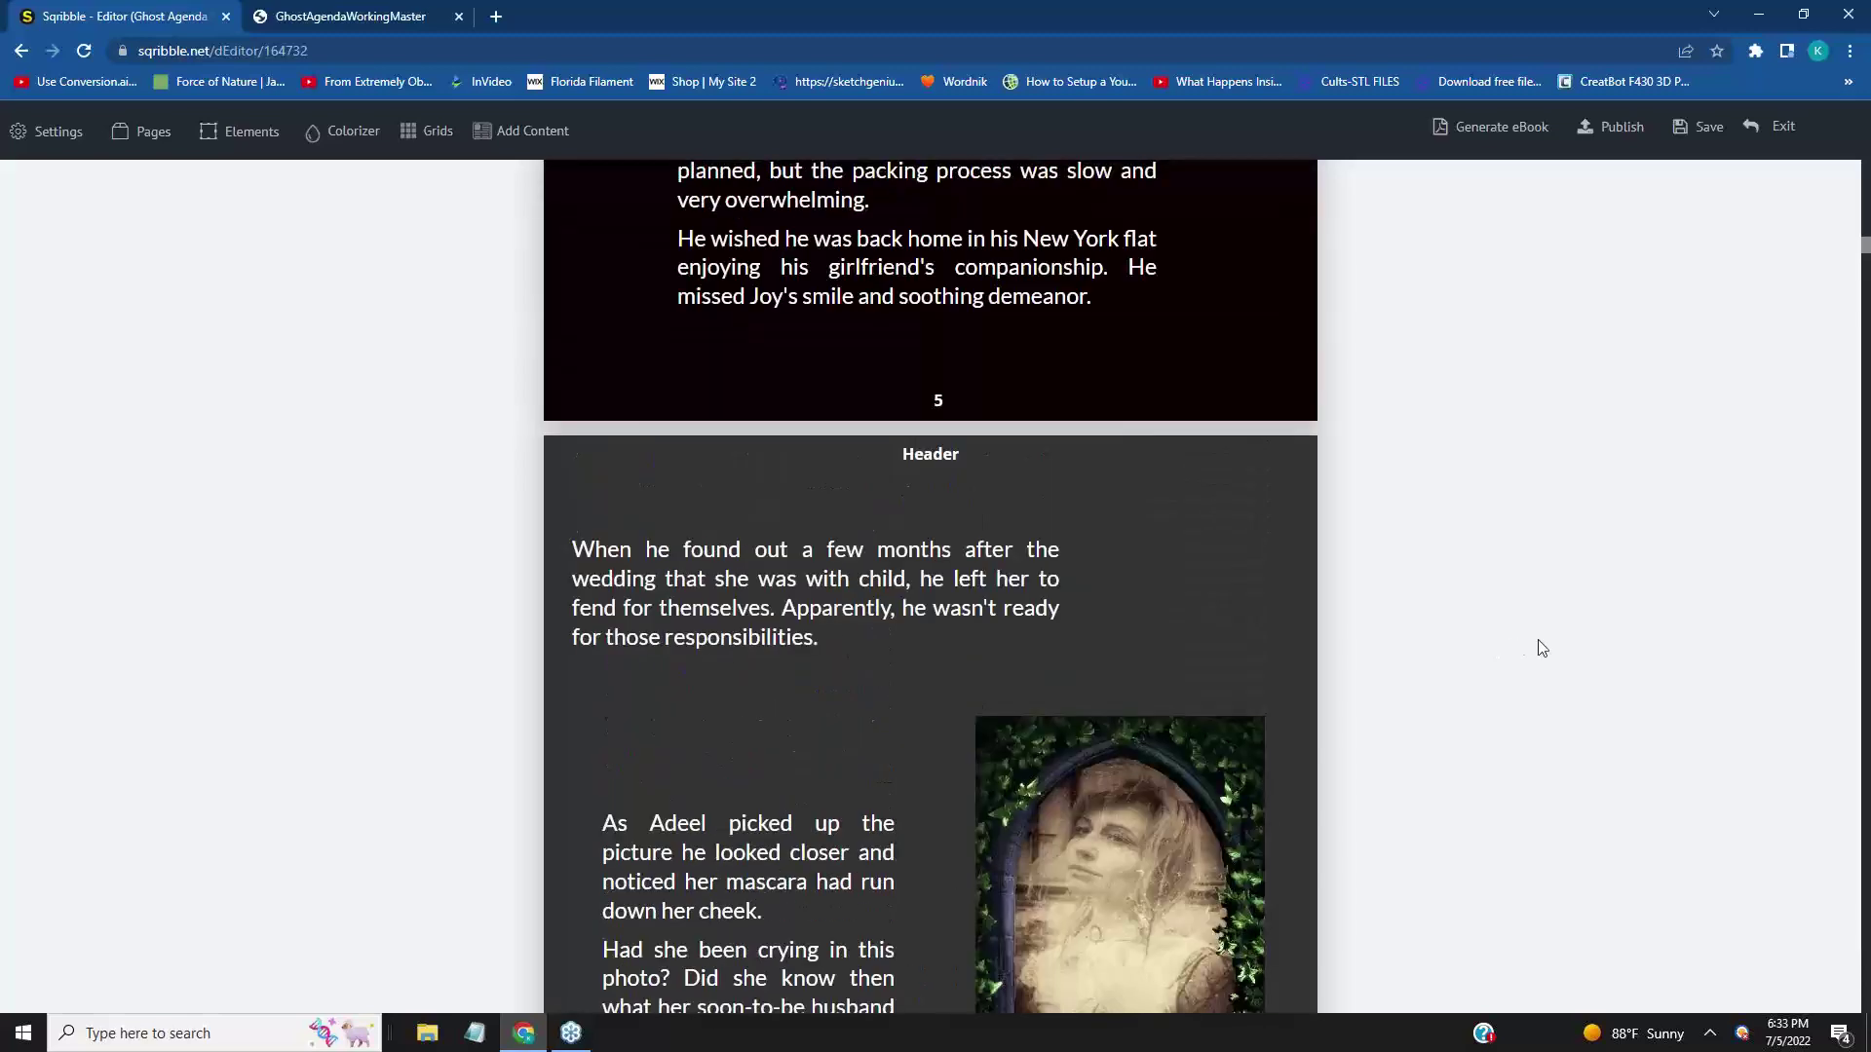
{"action": "scroll", "coordinate": [1550, 653], "scroll_direction": "down", "scroll_amount": 6}
{"action": "scroll", "coordinate": [1564, 662], "scroll_direction": "down", "scroll_amount": 7}
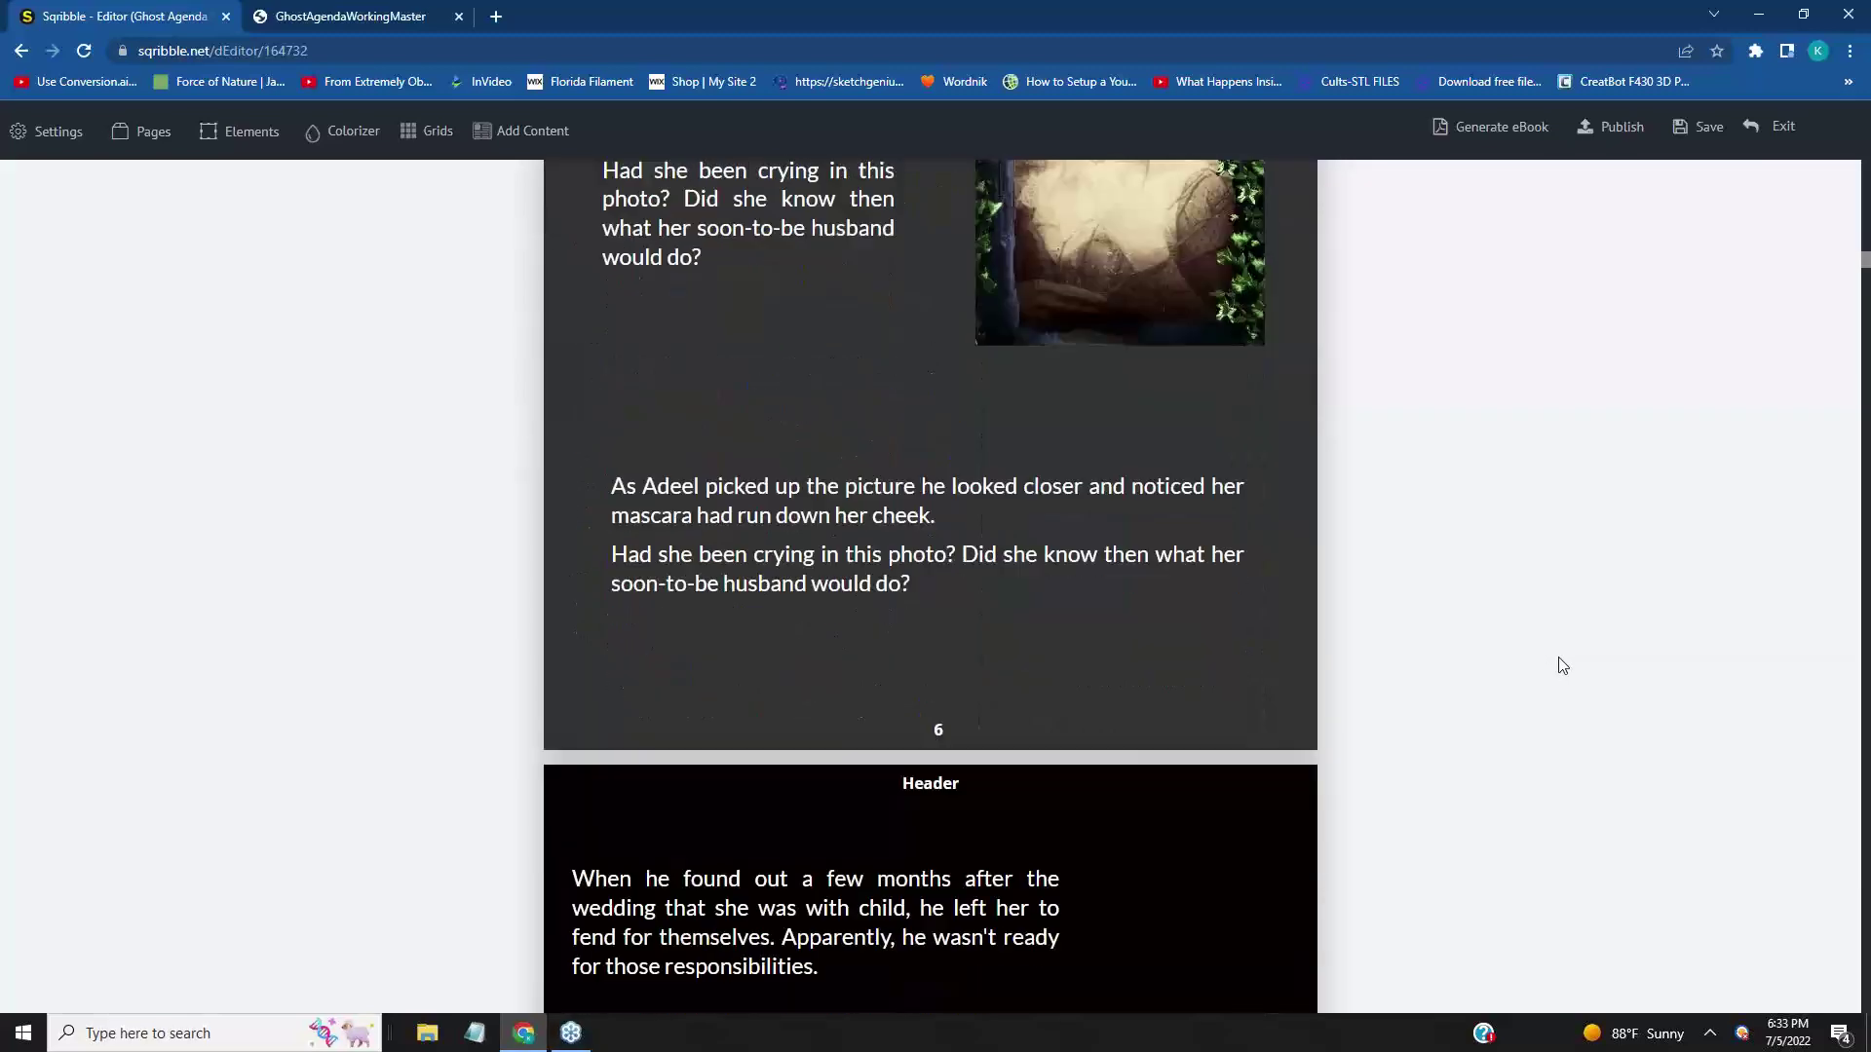
{"action": "scroll", "coordinate": [1593, 662], "scroll_direction": "down", "scroll_amount": 3}
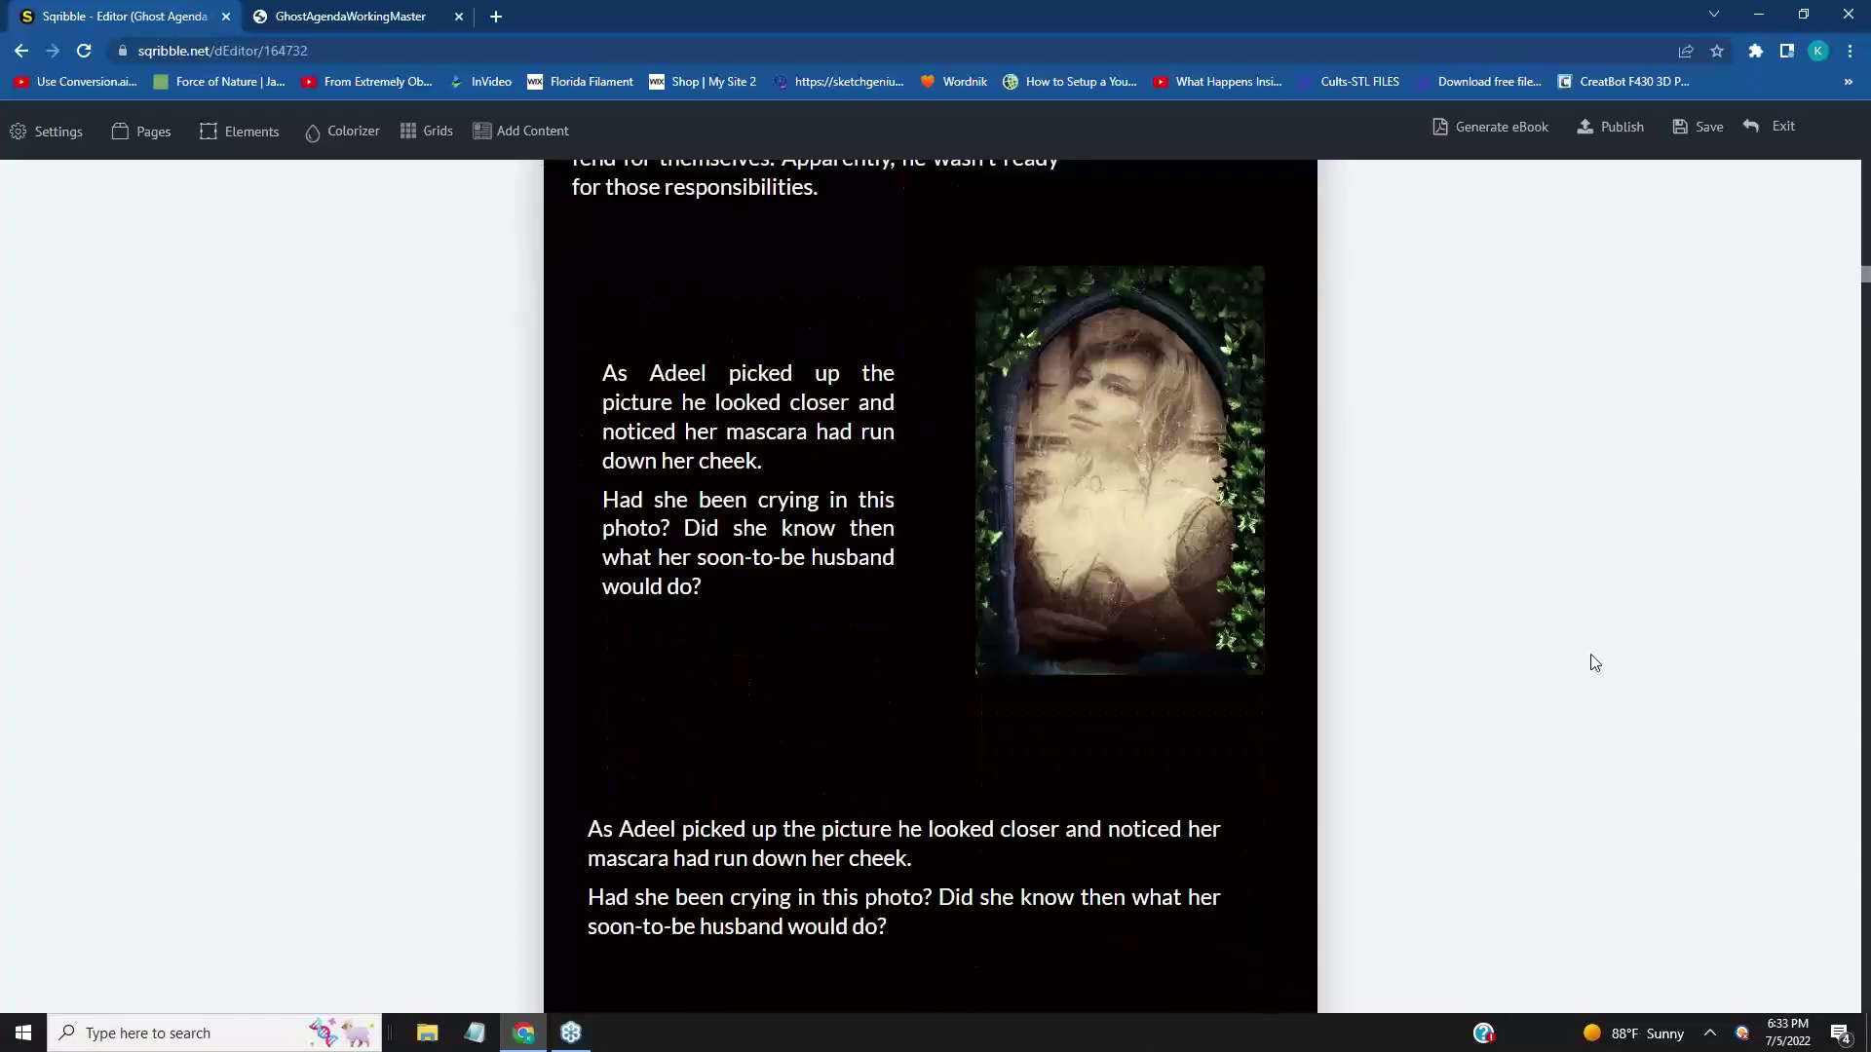
{"action": "scroll", "coordinate": [1595, 663], "scroll_direction": "down", "scroll_amount": 8}
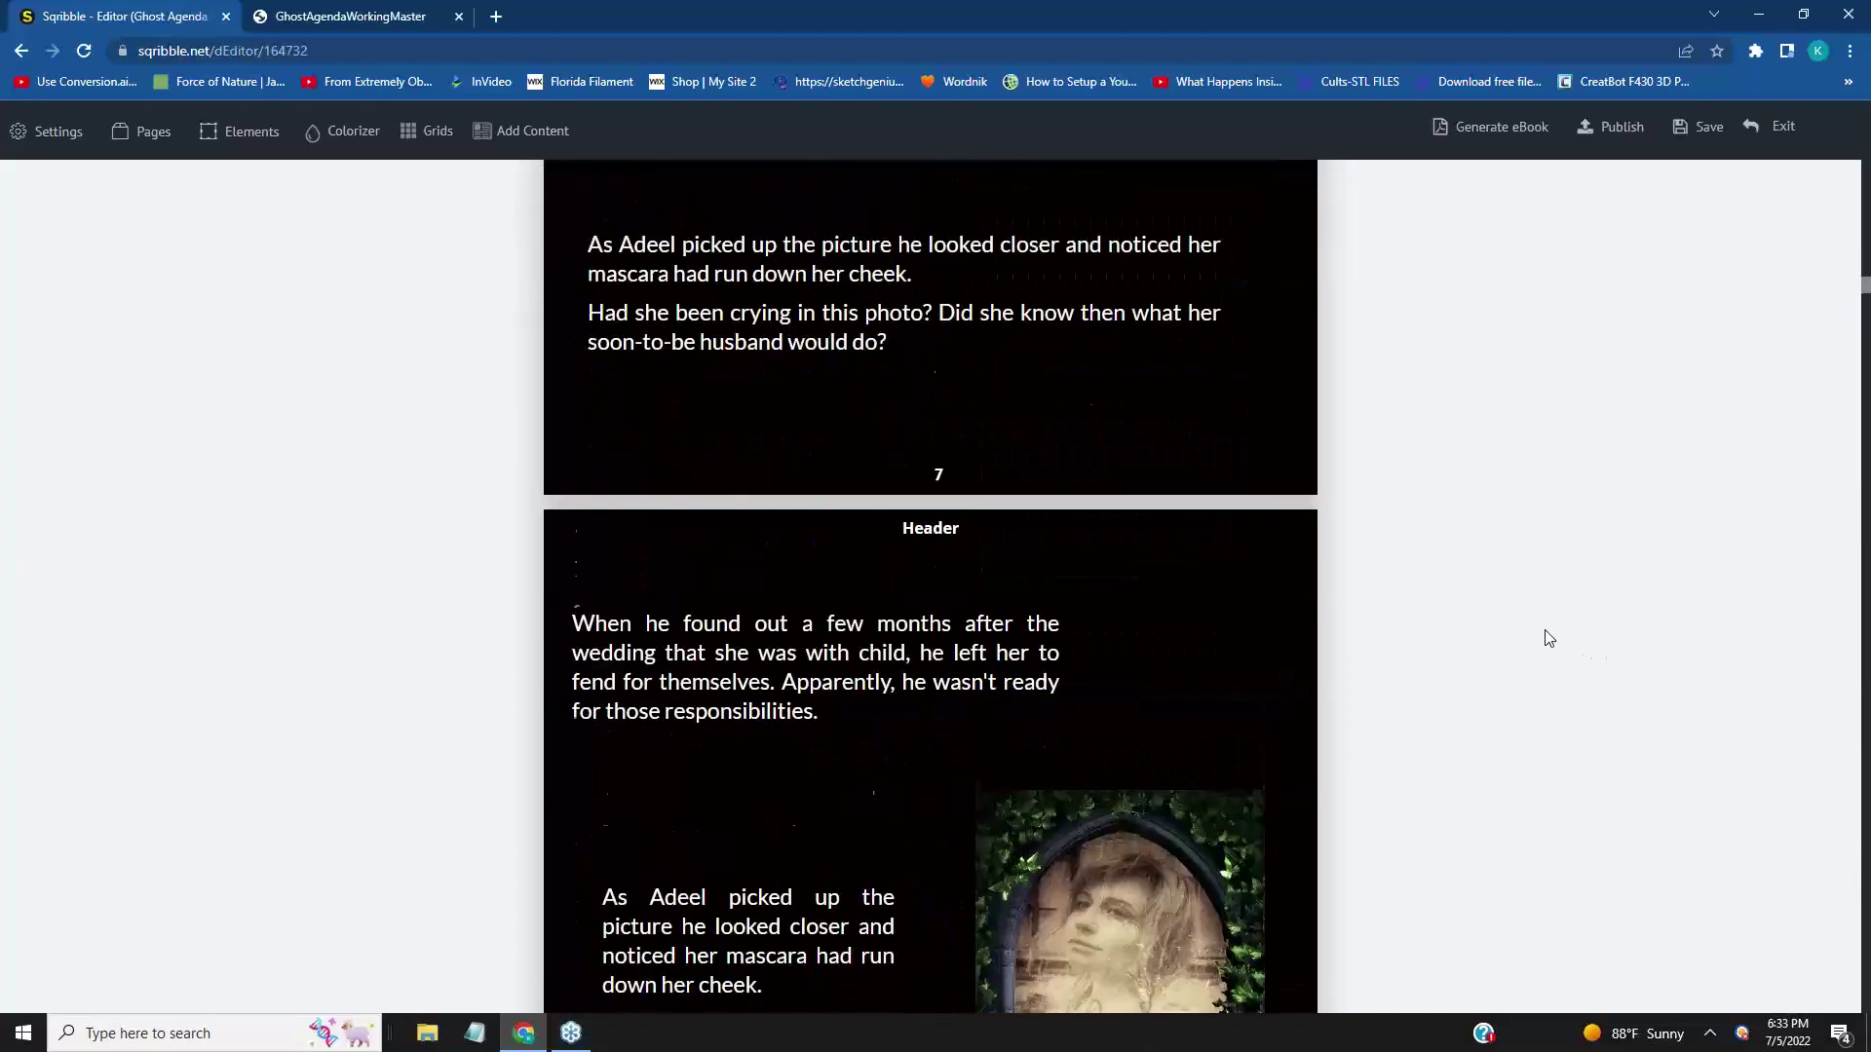
{"action": "scroll", "coordinate": [1557, 640], "scroll_direction": "up", "scroll_amount": 16}
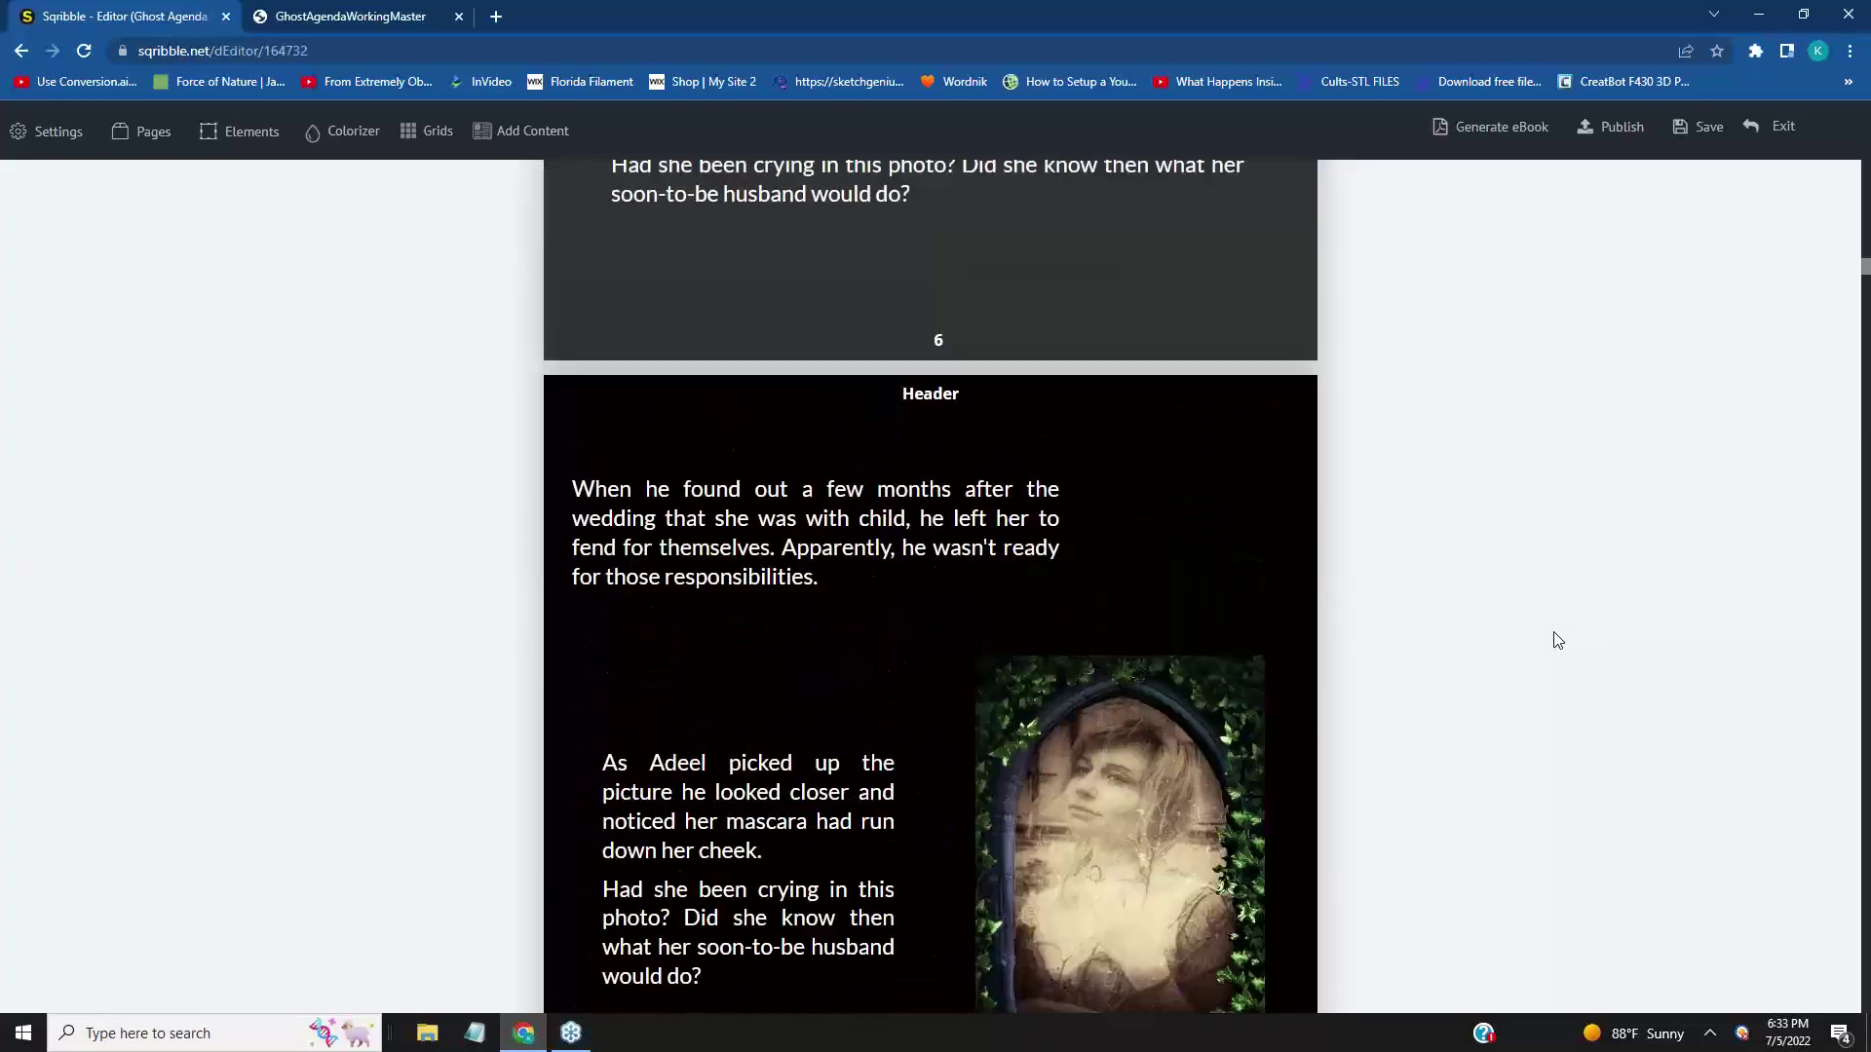
{"action": "scroll", "coordinate": [1557, 641], "scroll_direction": "up", "scroll_amount": 3}
{"action": "scroll", "coordinate": [1557, 641], "scroll_direction": "down", "scroll_amount": 7}
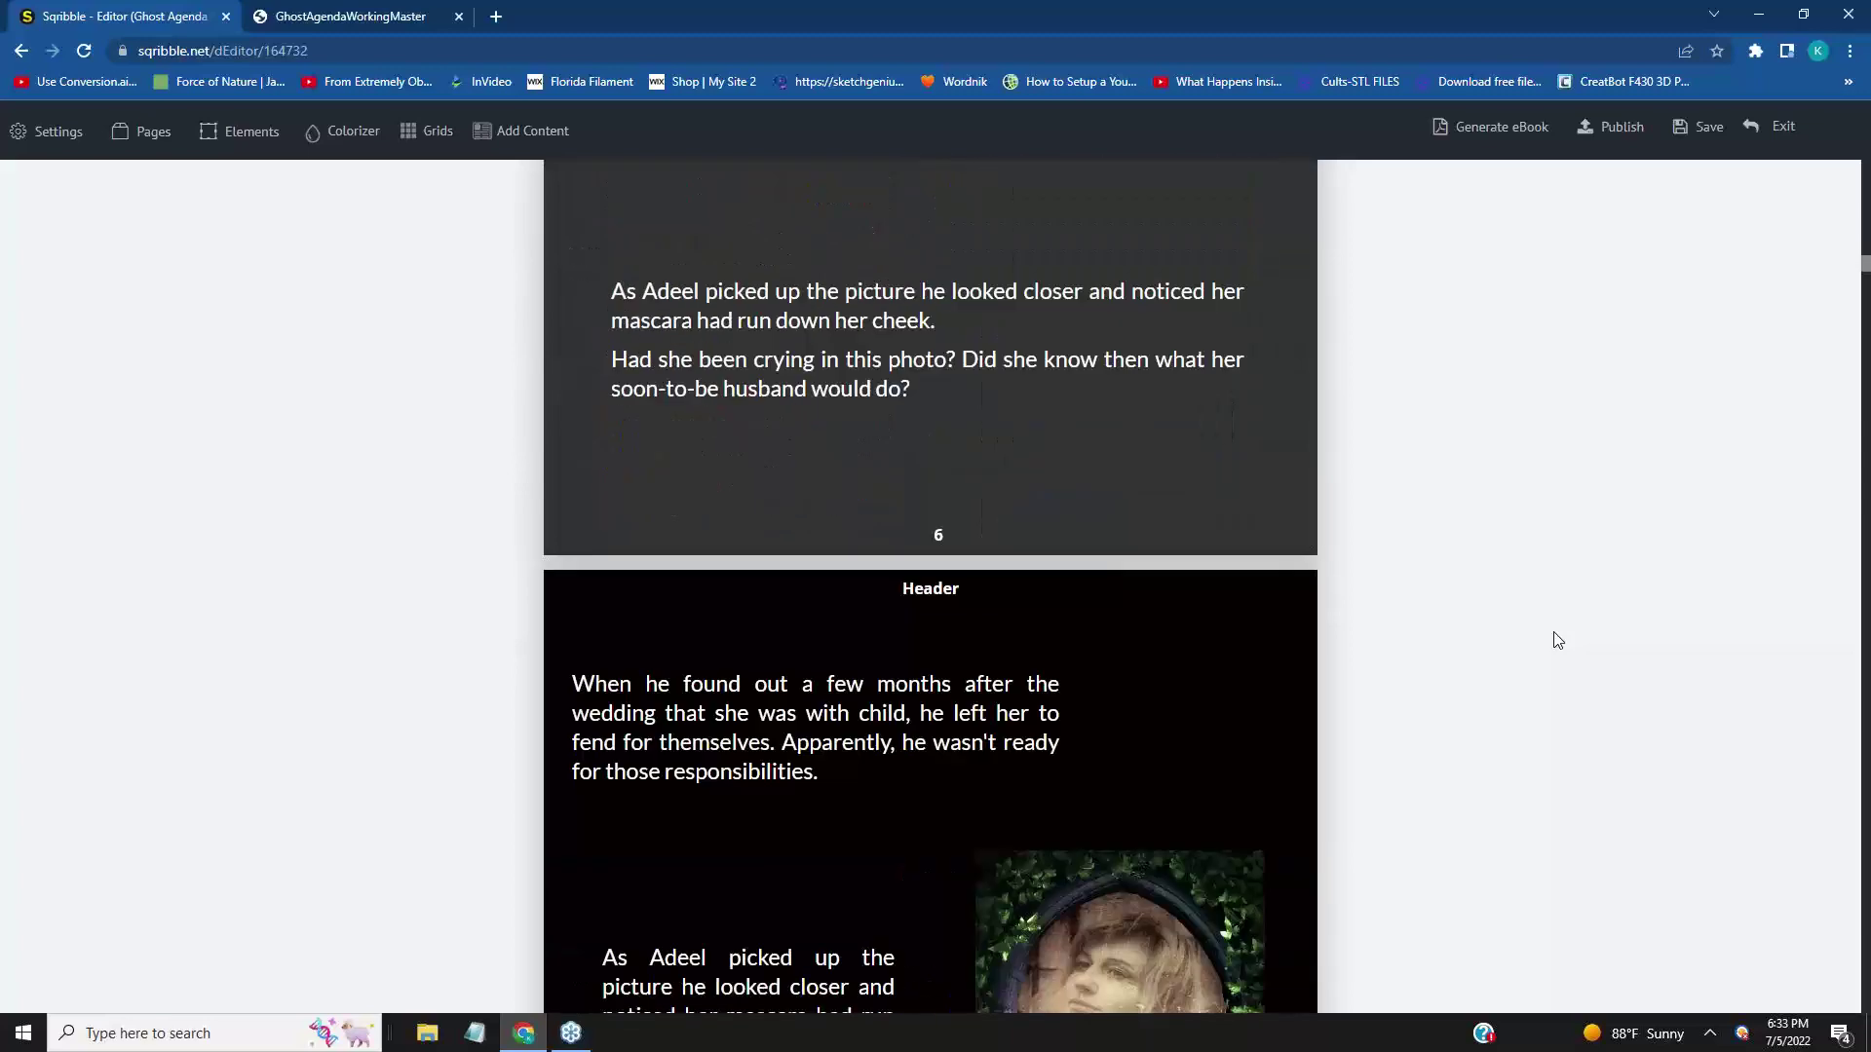
{"action": "scroll", "coordinate": [1558, 640], "scroll_direction": "down", "scroll_amount": 2}
{"action": "scroll", "coordinate": [1557, 640], "scroll_direction": "up", "scroll_amount": 7}
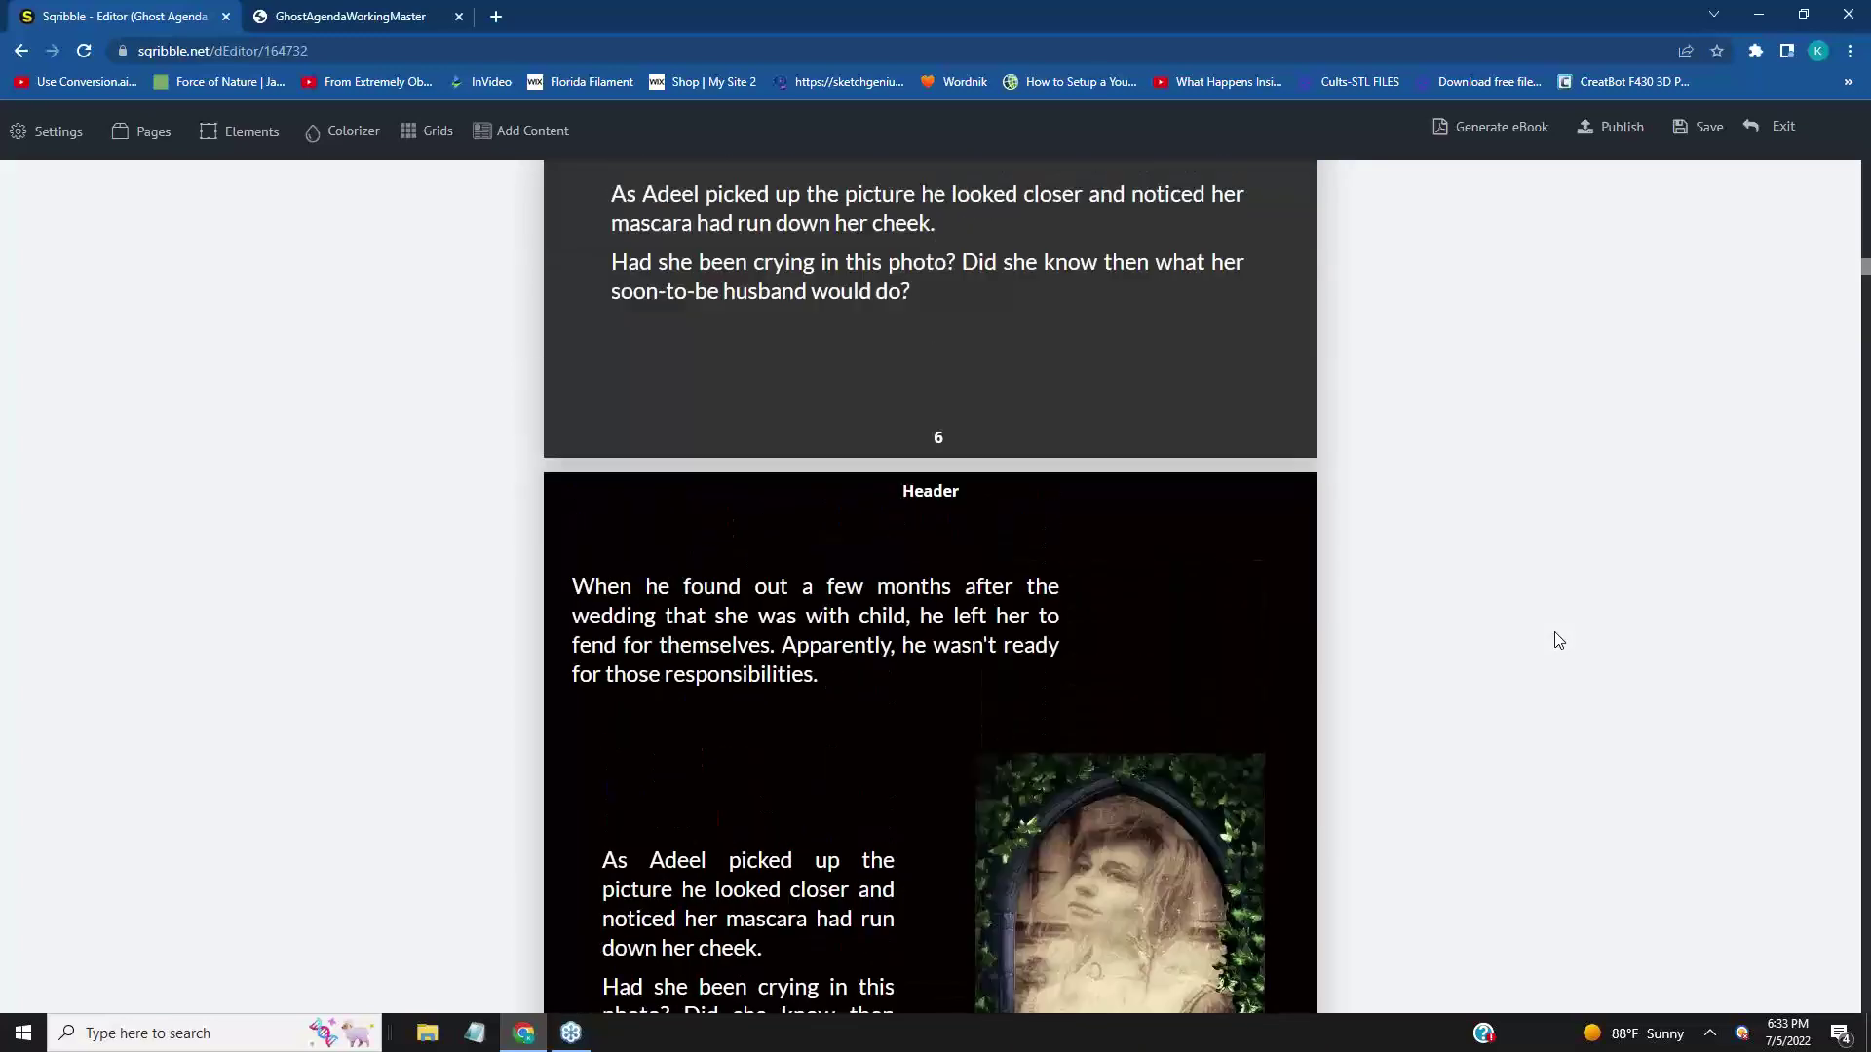
{"action": "scroll", "coordinate": [1558, 640], "scroll_direction": "down", "scroll_amount": 10}
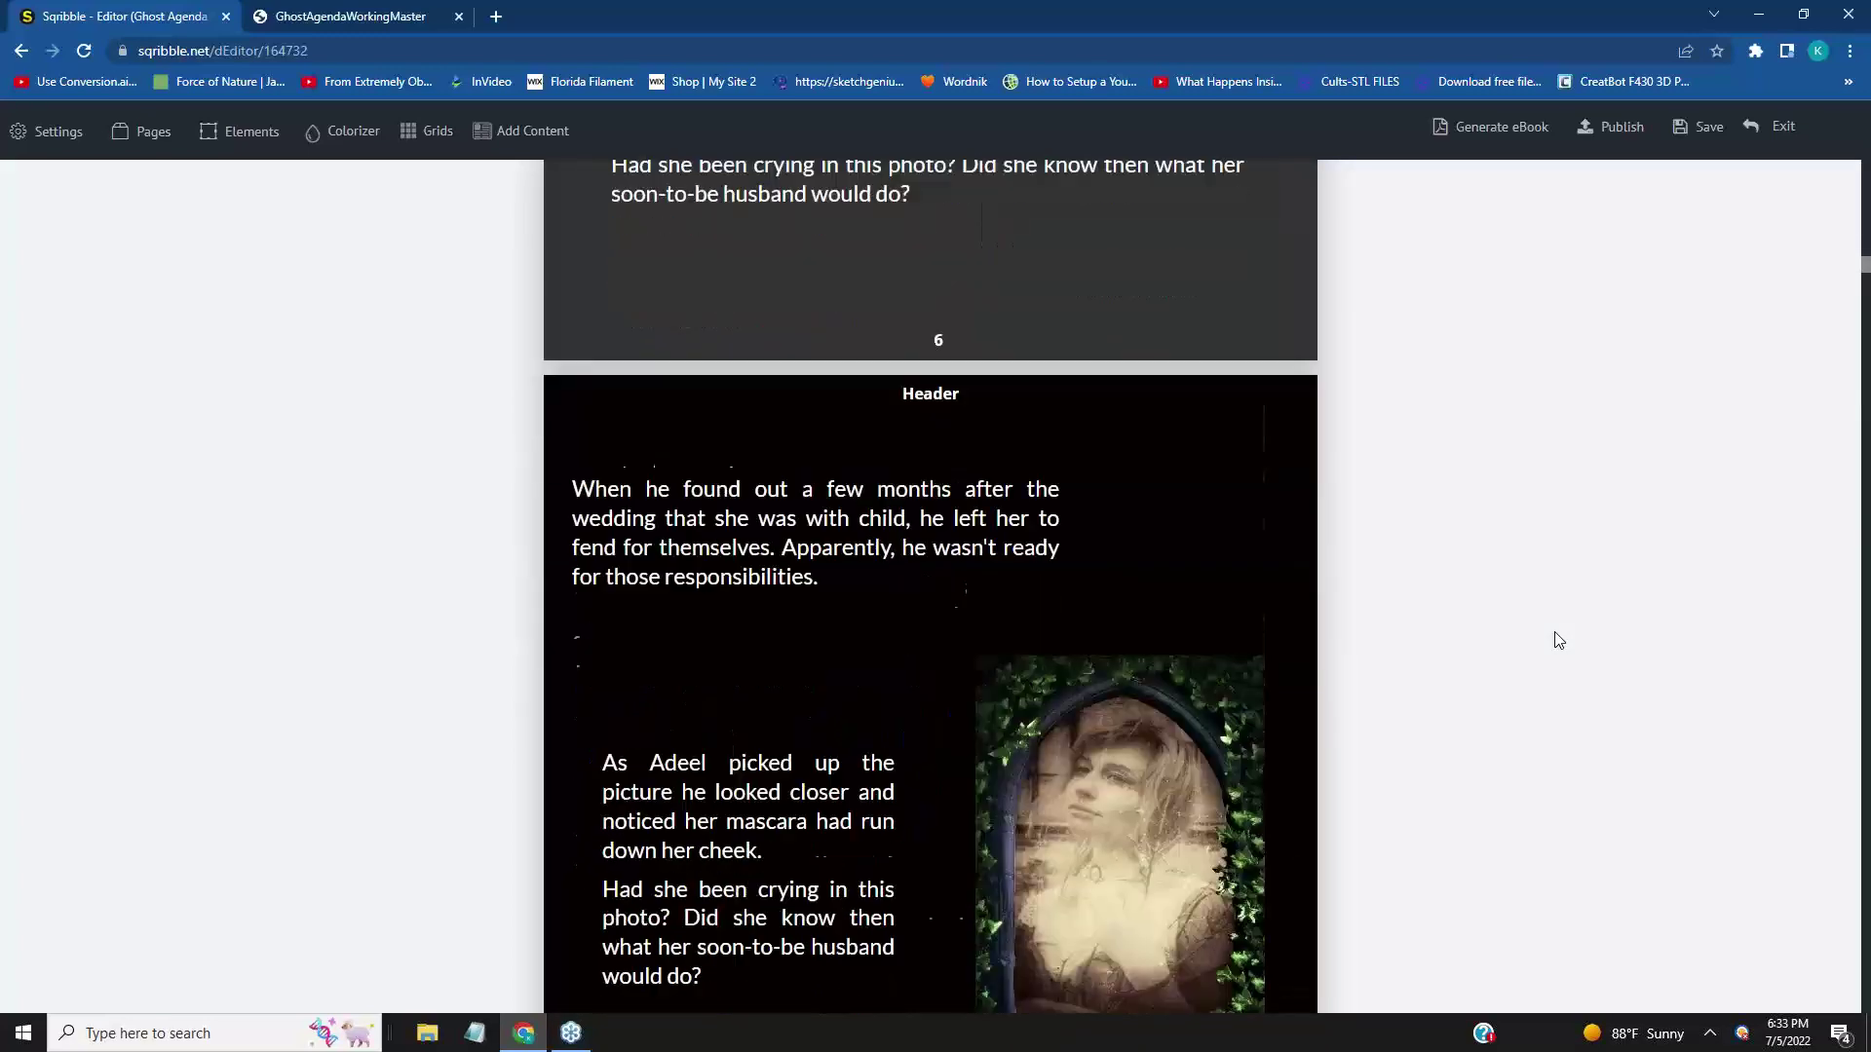
{"action": "scroll", "coordinate": [1560, 637], "scroll_direction": "up", "scroll_amount": 6}
{"action": "scroll", "coordinate": [1558, 634], "scroll_direction": "down", "scroll_amount": 3}
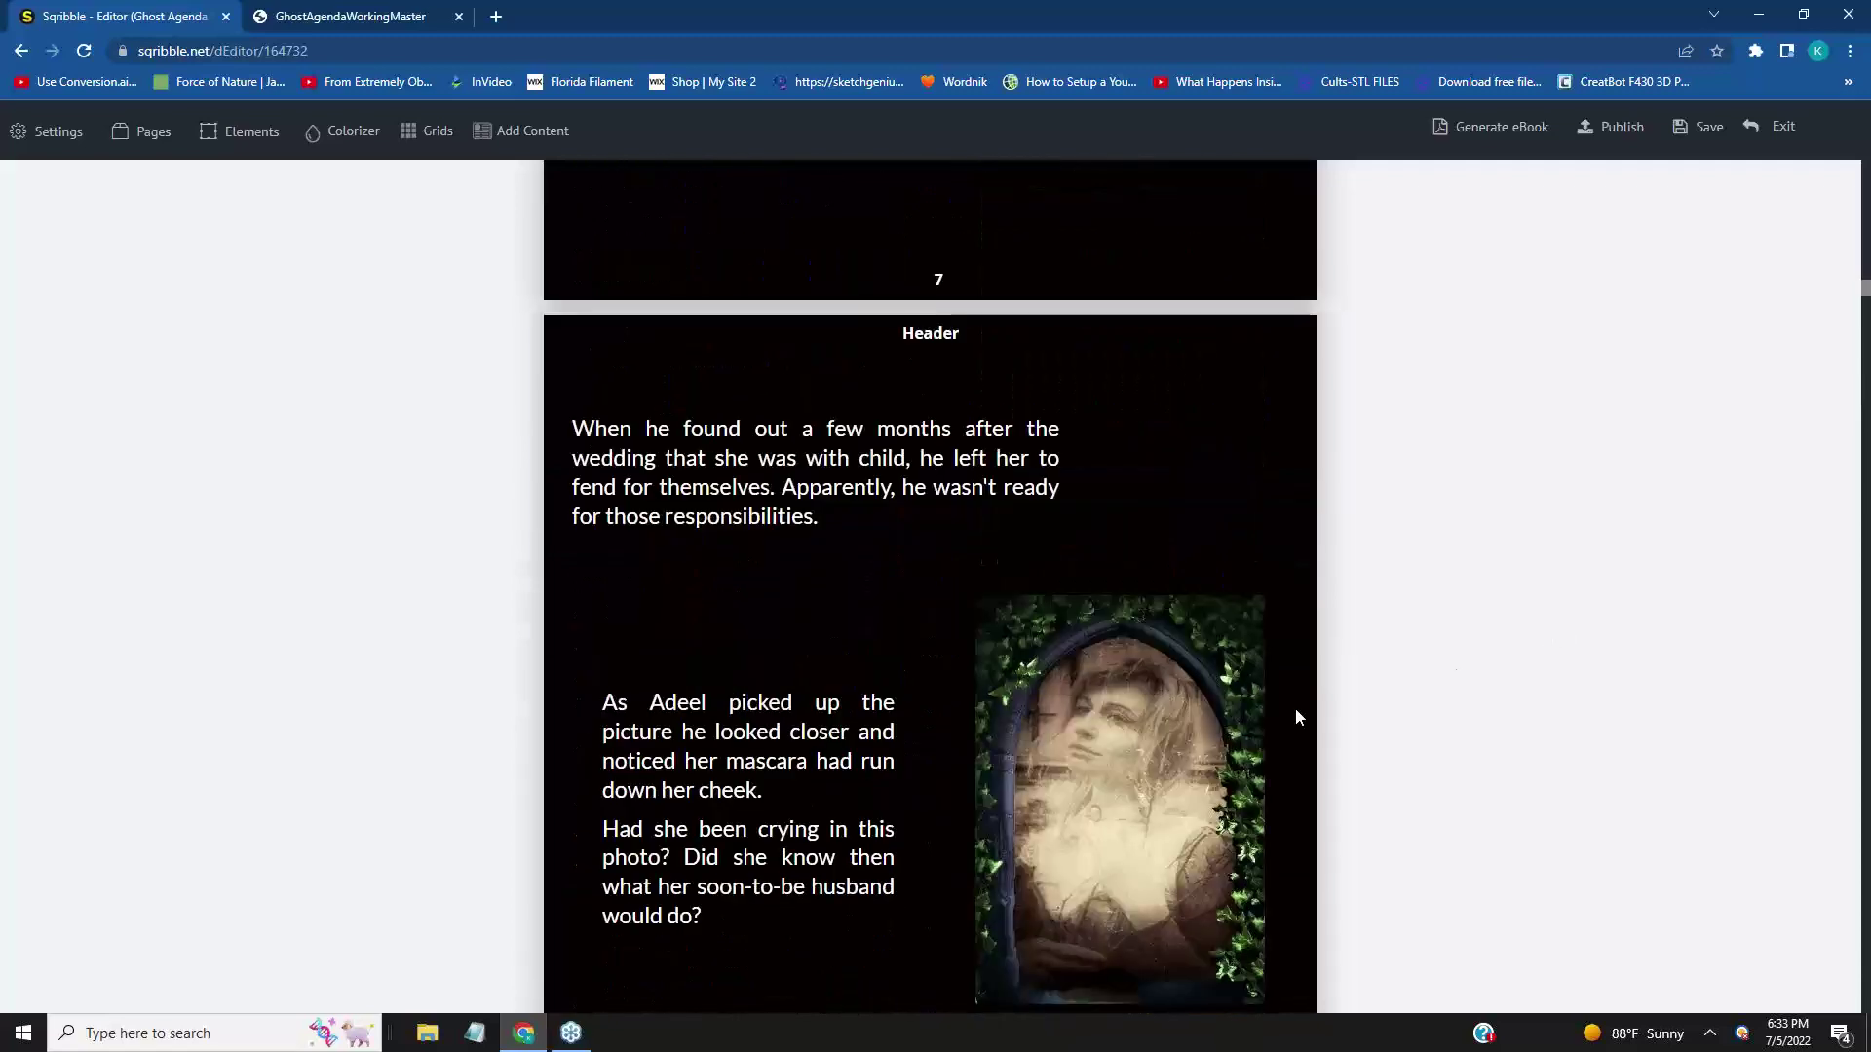
- Examine pages 7 to 9 back and forth, comparing their repeated story paragraphs and ivy-framed portrait layout
{"action": "mouse_move", "coordinate": [1146, 745]}
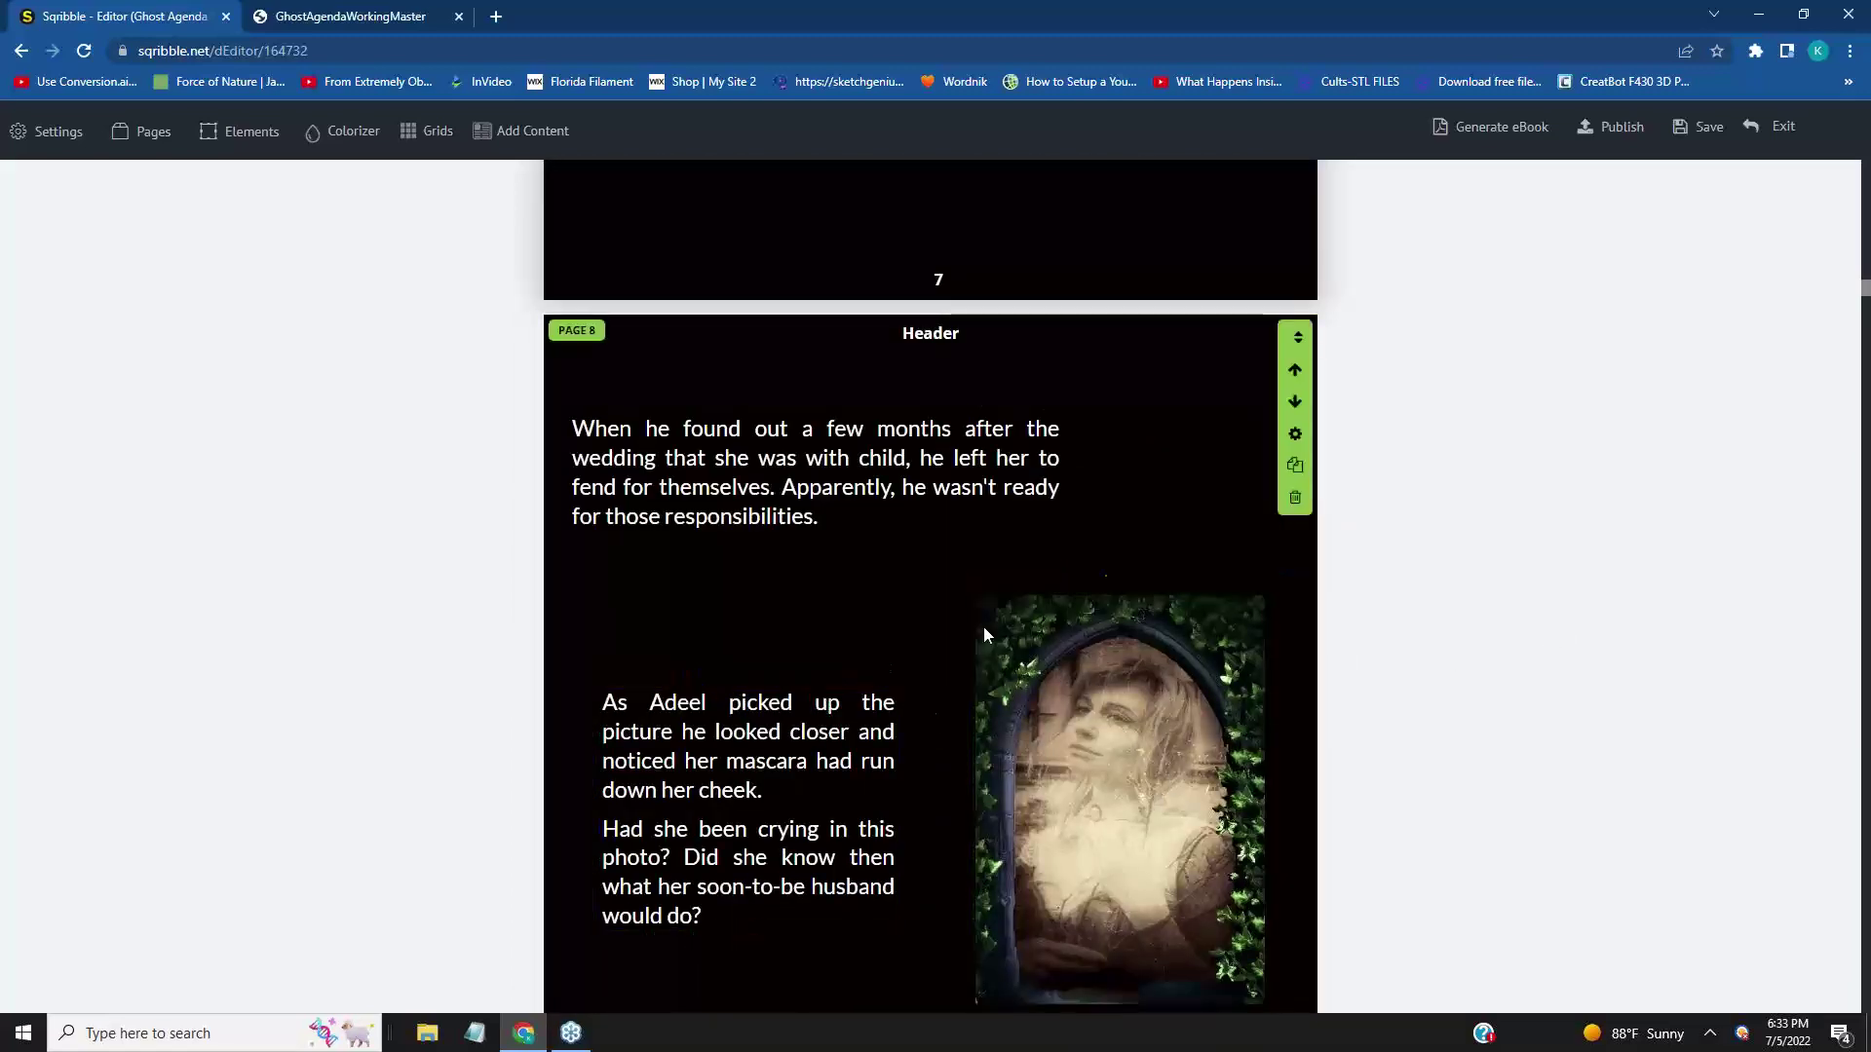
{"action": "scroll", "coordinate": [993, 622], "scroll_direction": "down", "scroll_amount": 13}
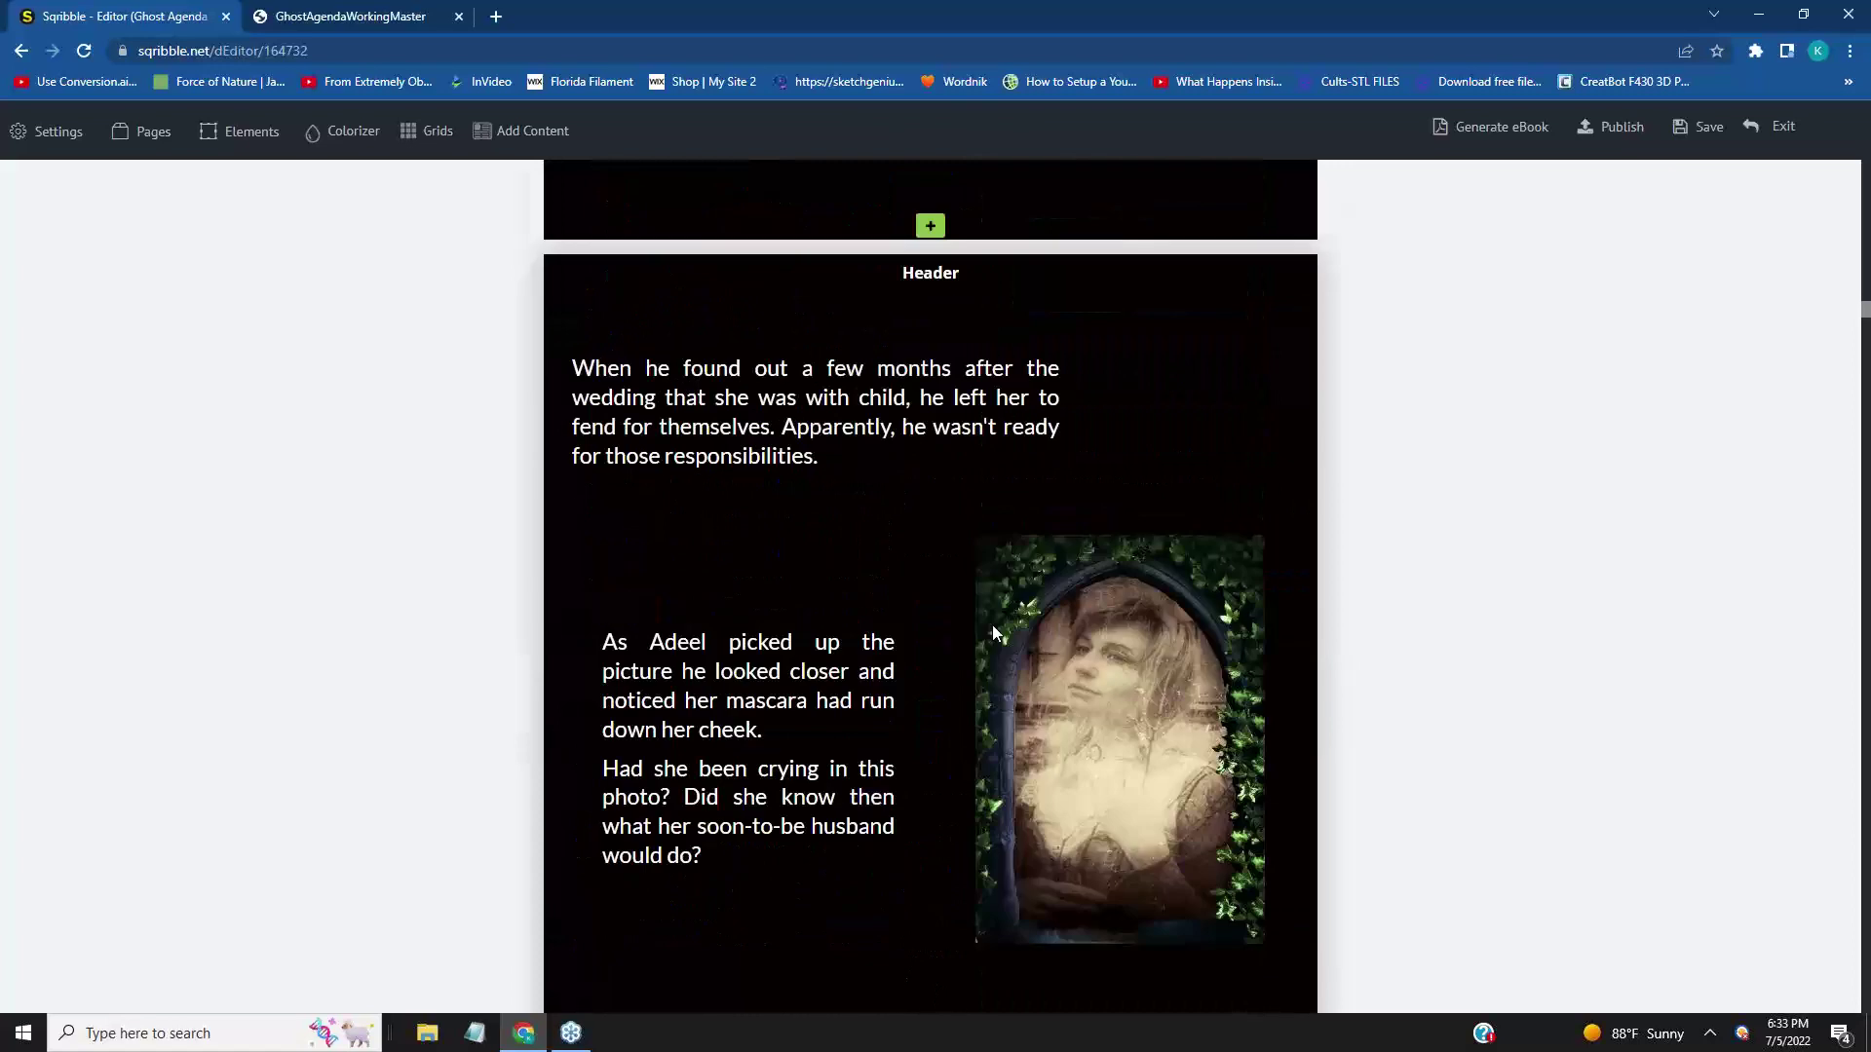
{"action": "mouse_move", "coordinate": [807, 390]}
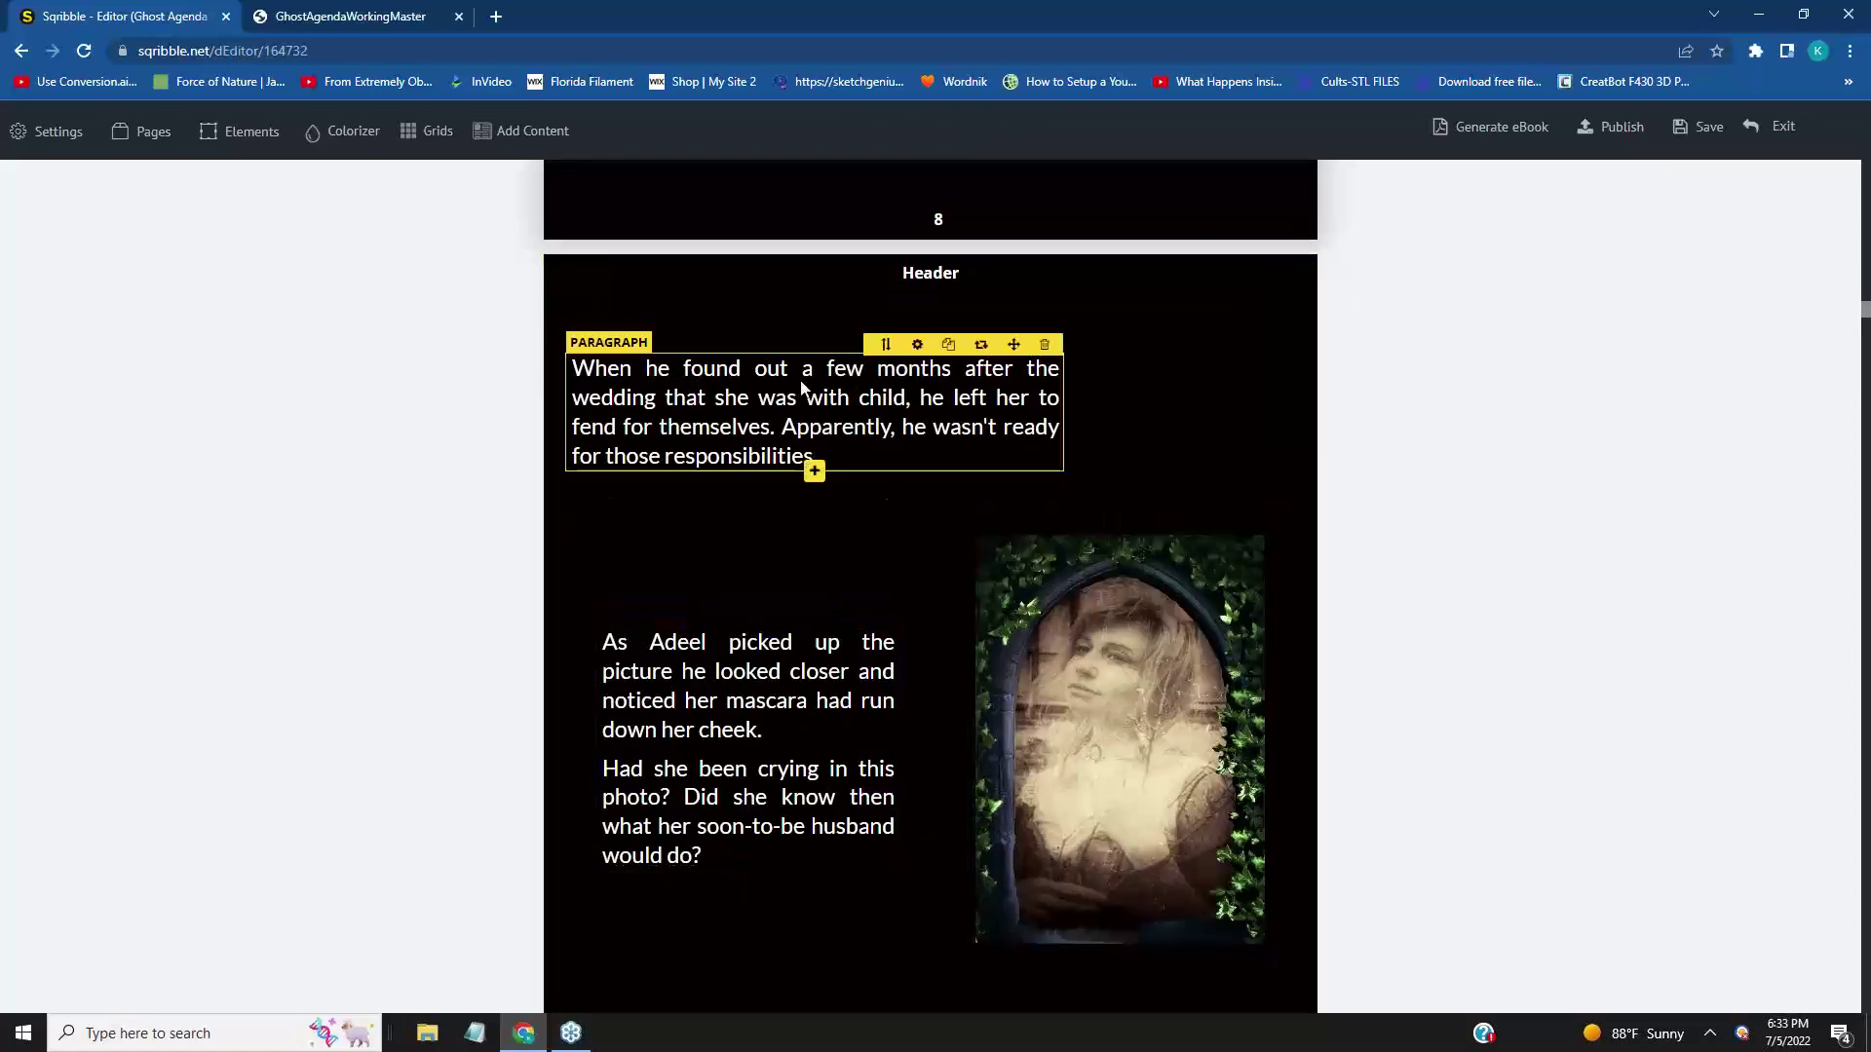
{"action": "scroll", "coordinate": [1057, 582], "scroll_direction": "down", "scroll_amount": 5}
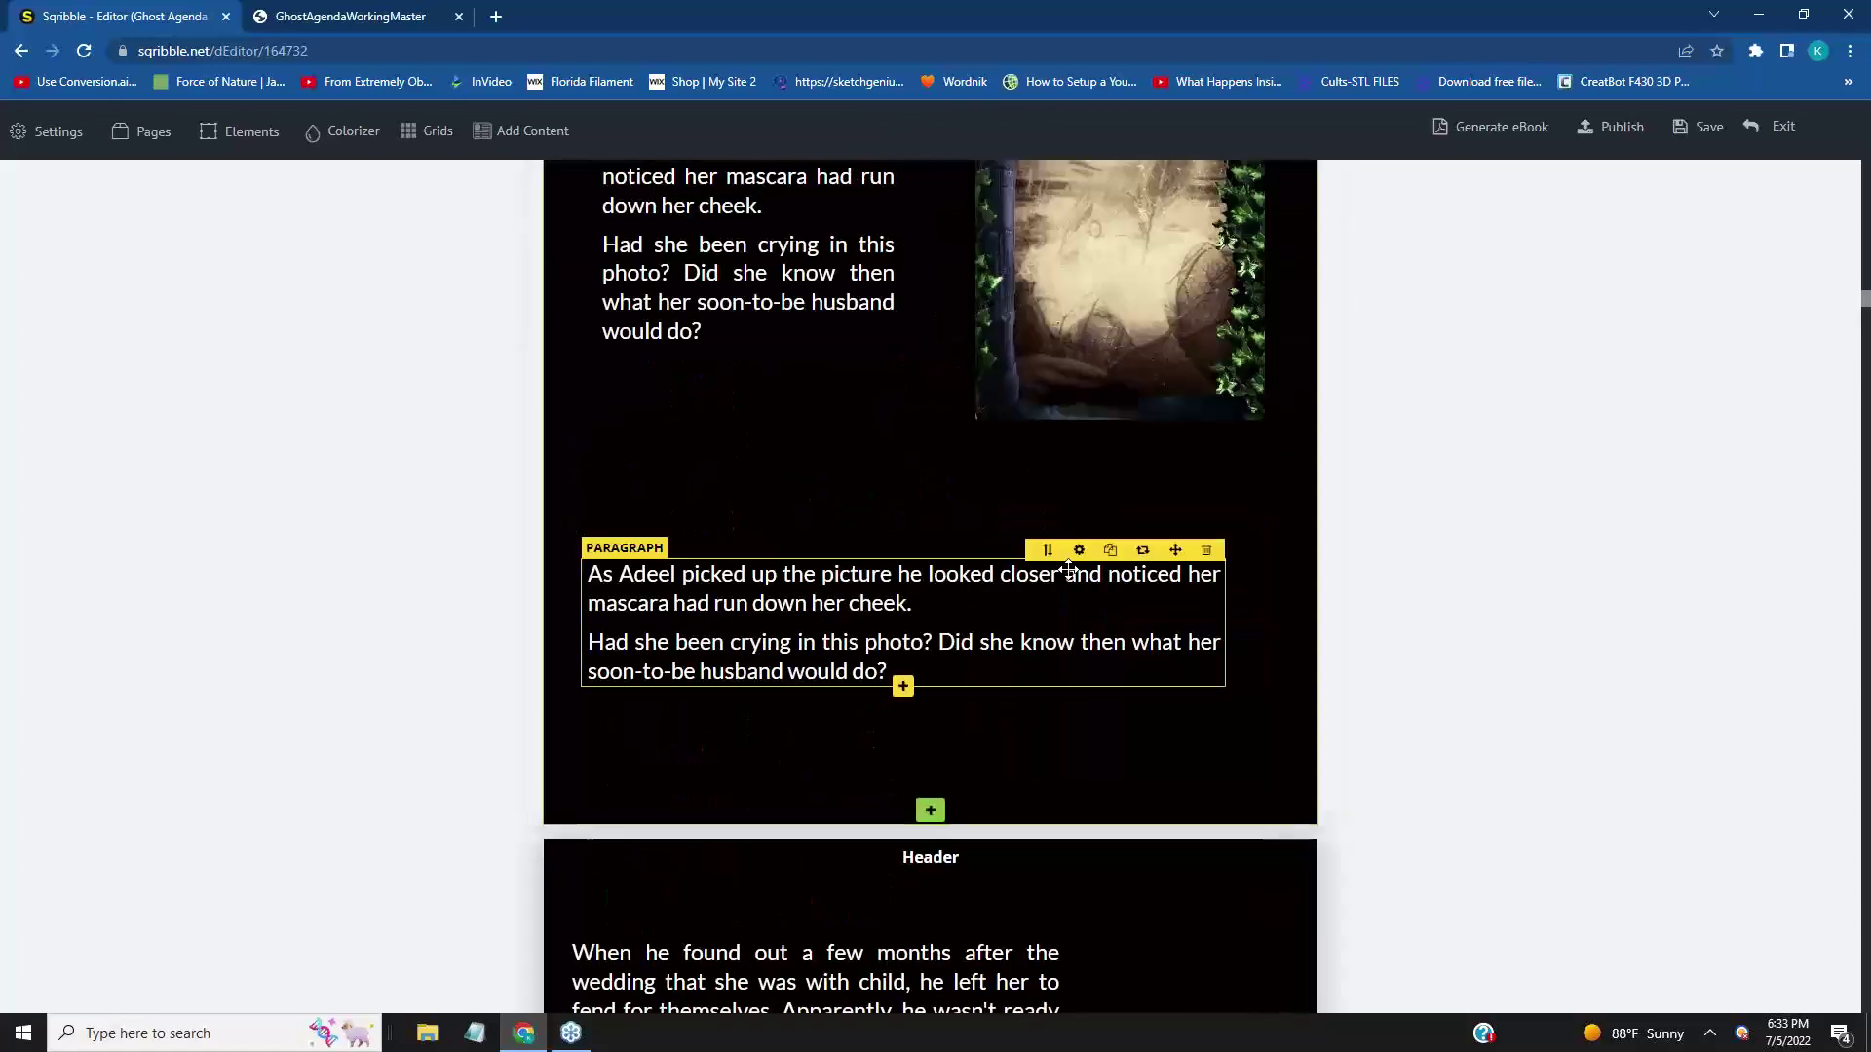
{"action": "scroll", "coordinate": [1069, 569], "scroll_direction": "up", "scroll_amount": 3}
{"action": "scroll", "coordinate": [1070, 565], "scroll_direction": "down", "scroll_amount": 7}
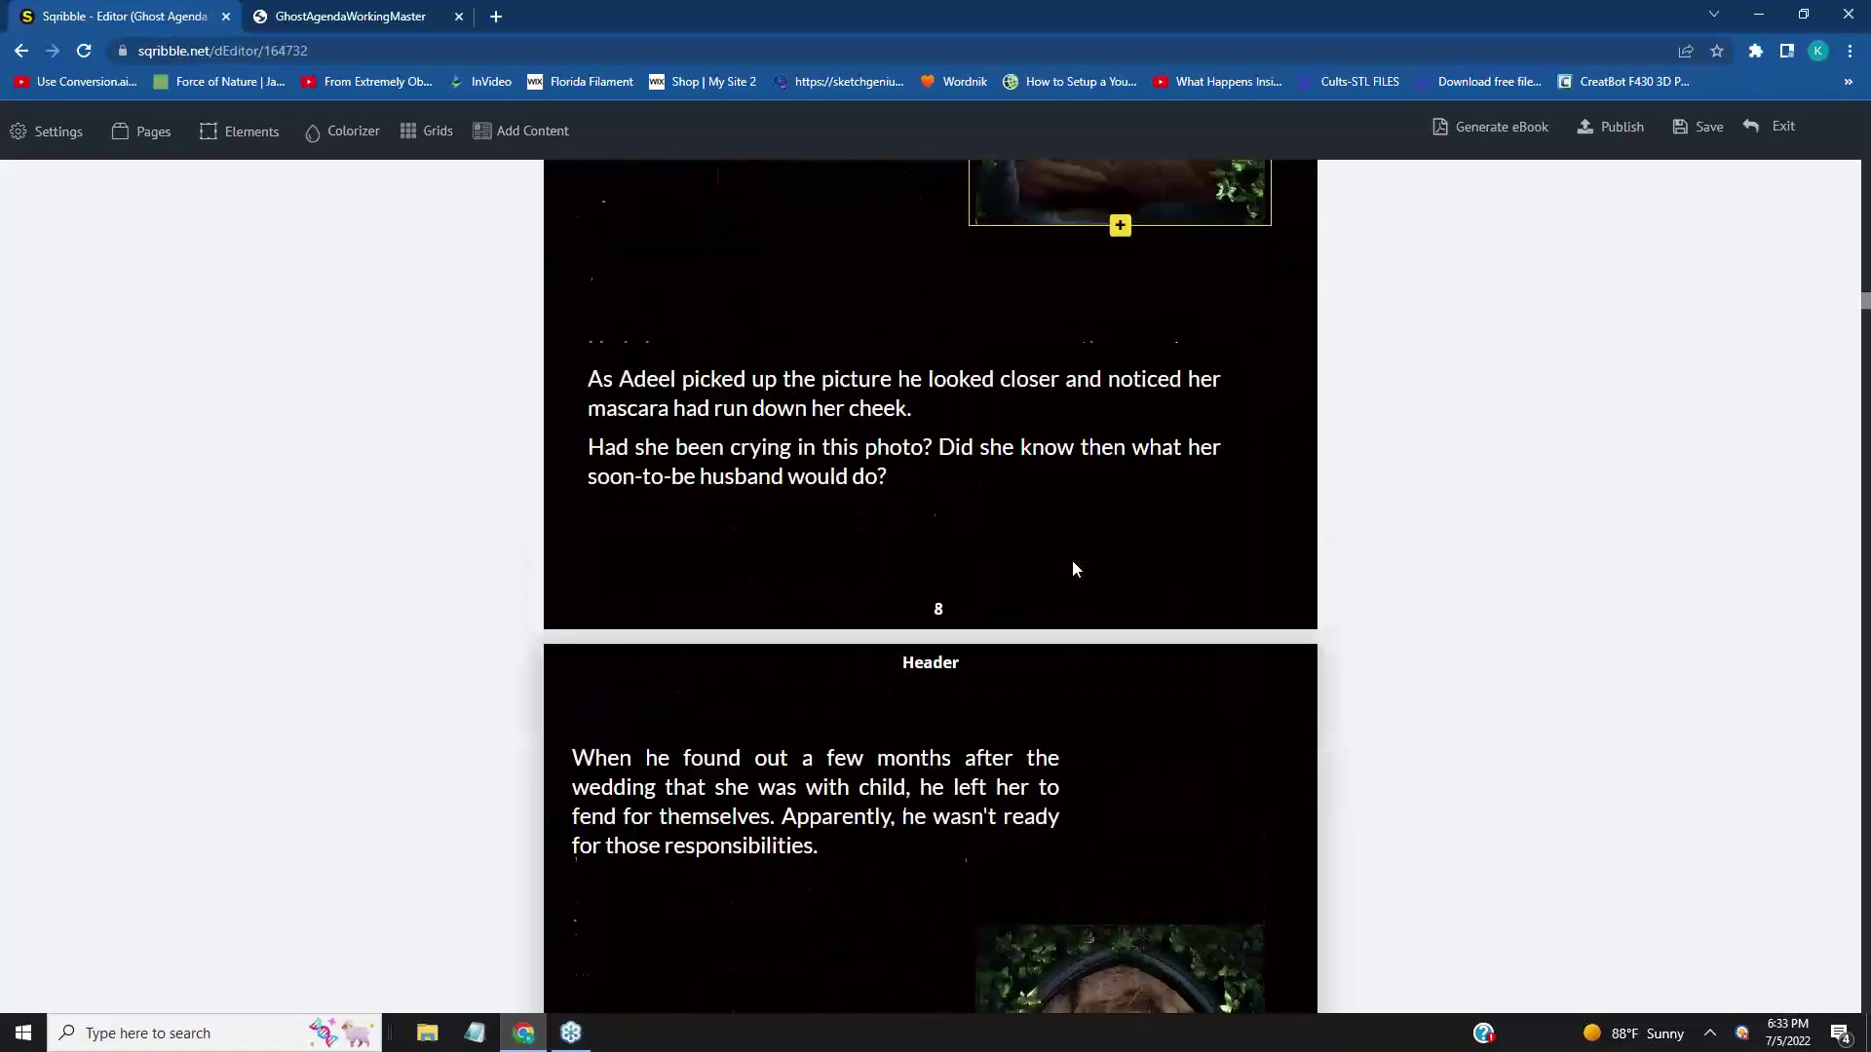
{"action": "scroll", "coordinate": [1068, 563], "scroll_direction": "down", "scroll_amount": 4}
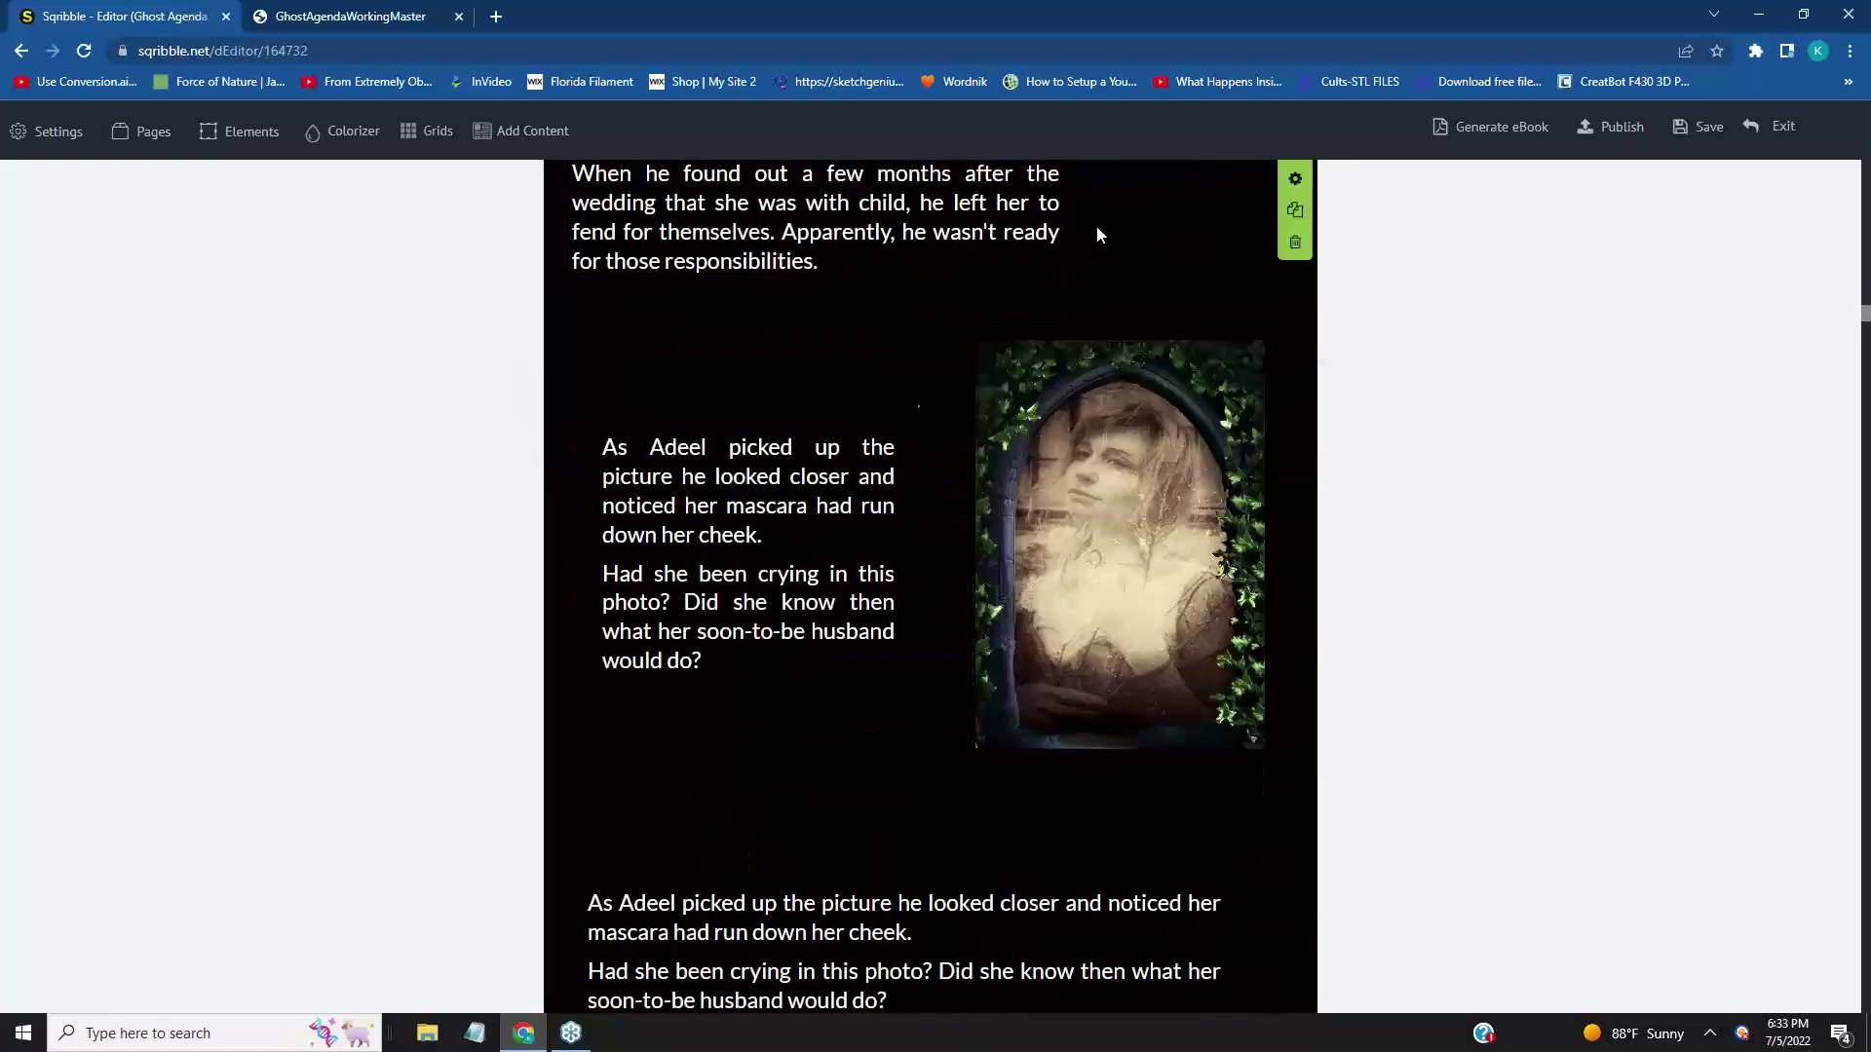
{"action": "scroll", "coordinate": [1613, 548], "scroll_direction": "up", "scroll_amount": 17}
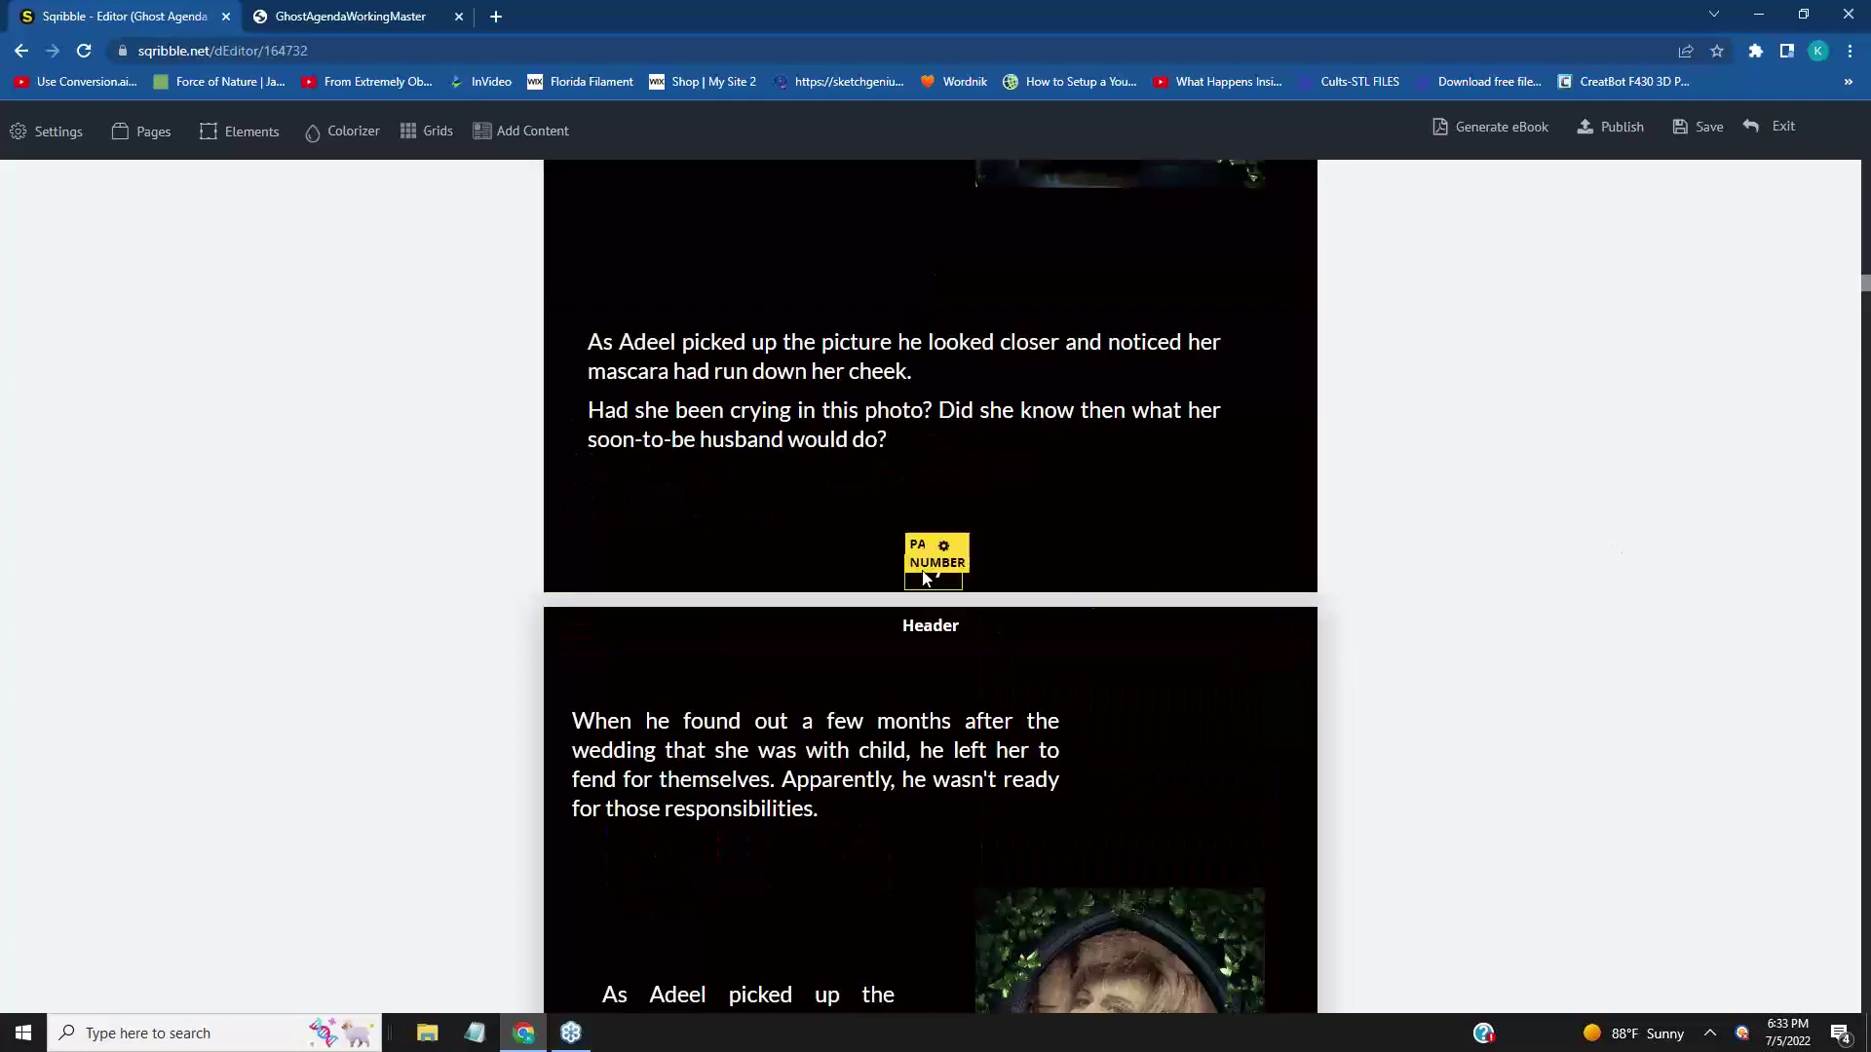
{"action": "scroll", "coordinate": [1260, 556], "scroll_direction": "up", "scroll_amount": 4}
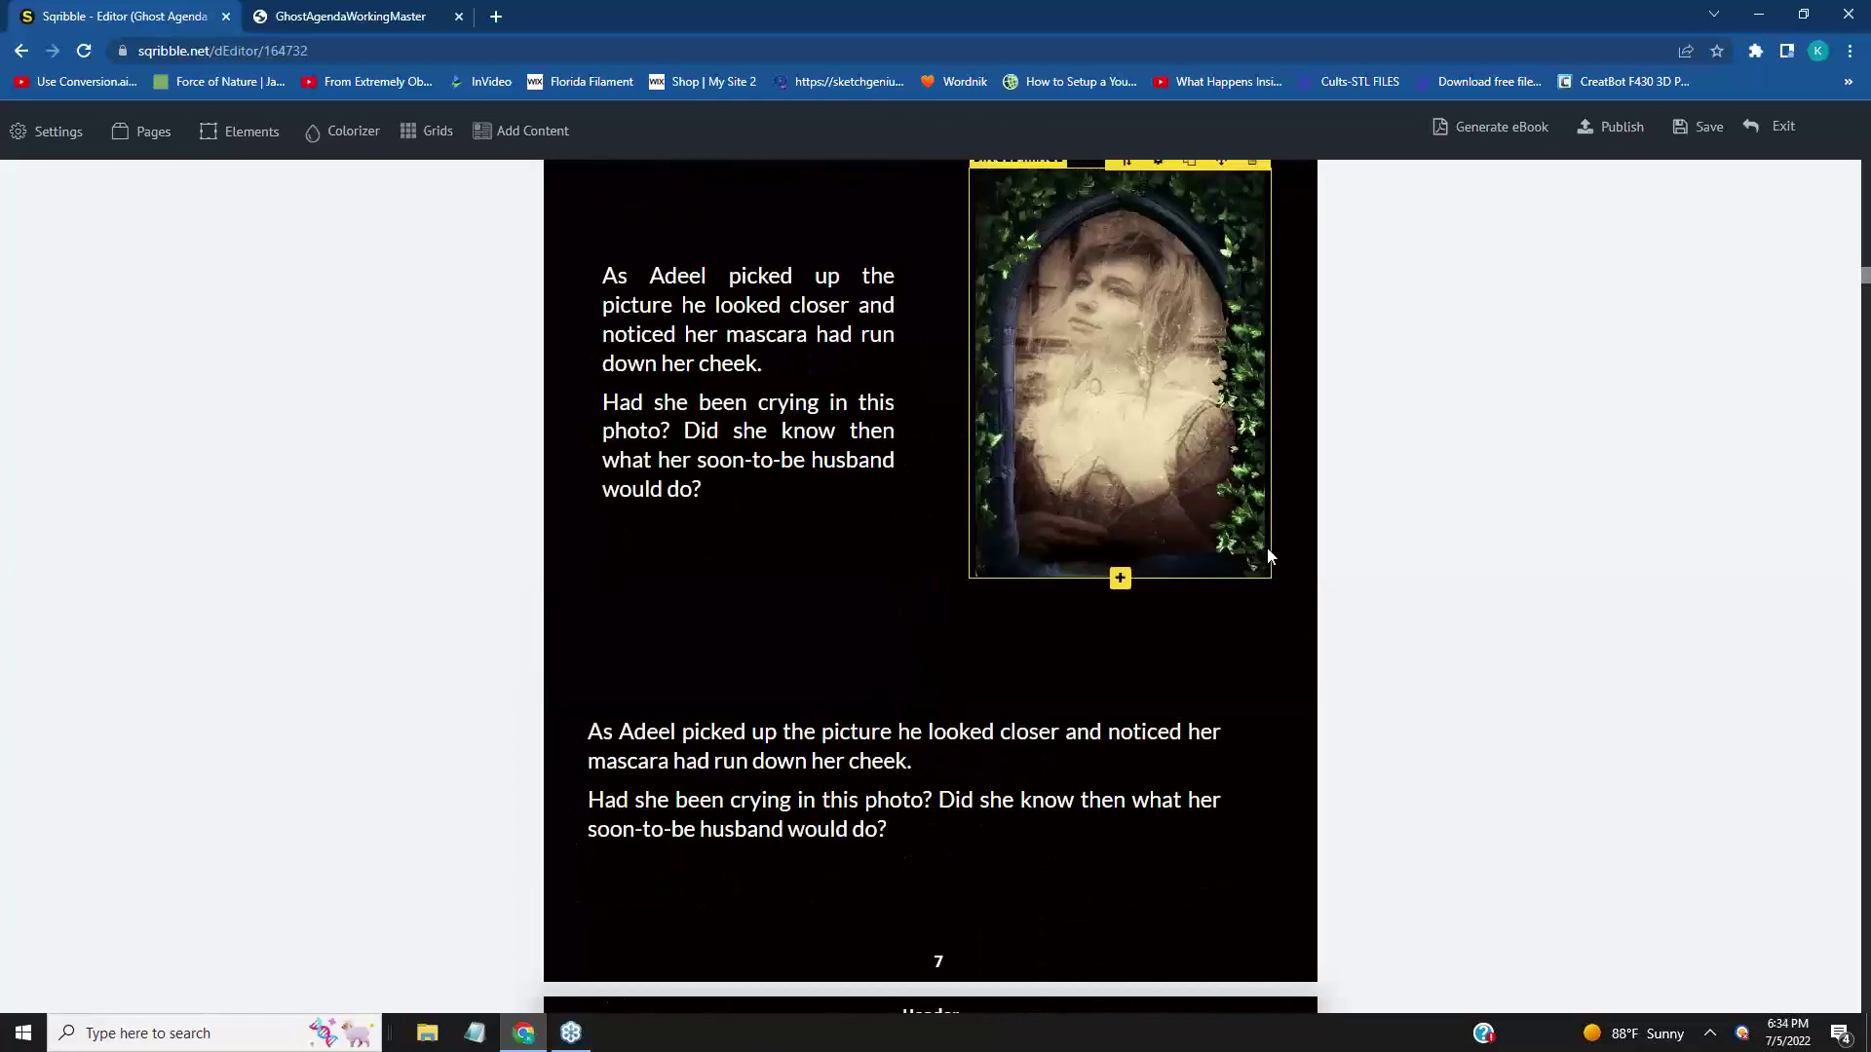
{"action": "scroll", "coordinate": [969, 717], "scroll_direction": "down", "scroll_amount": 5}
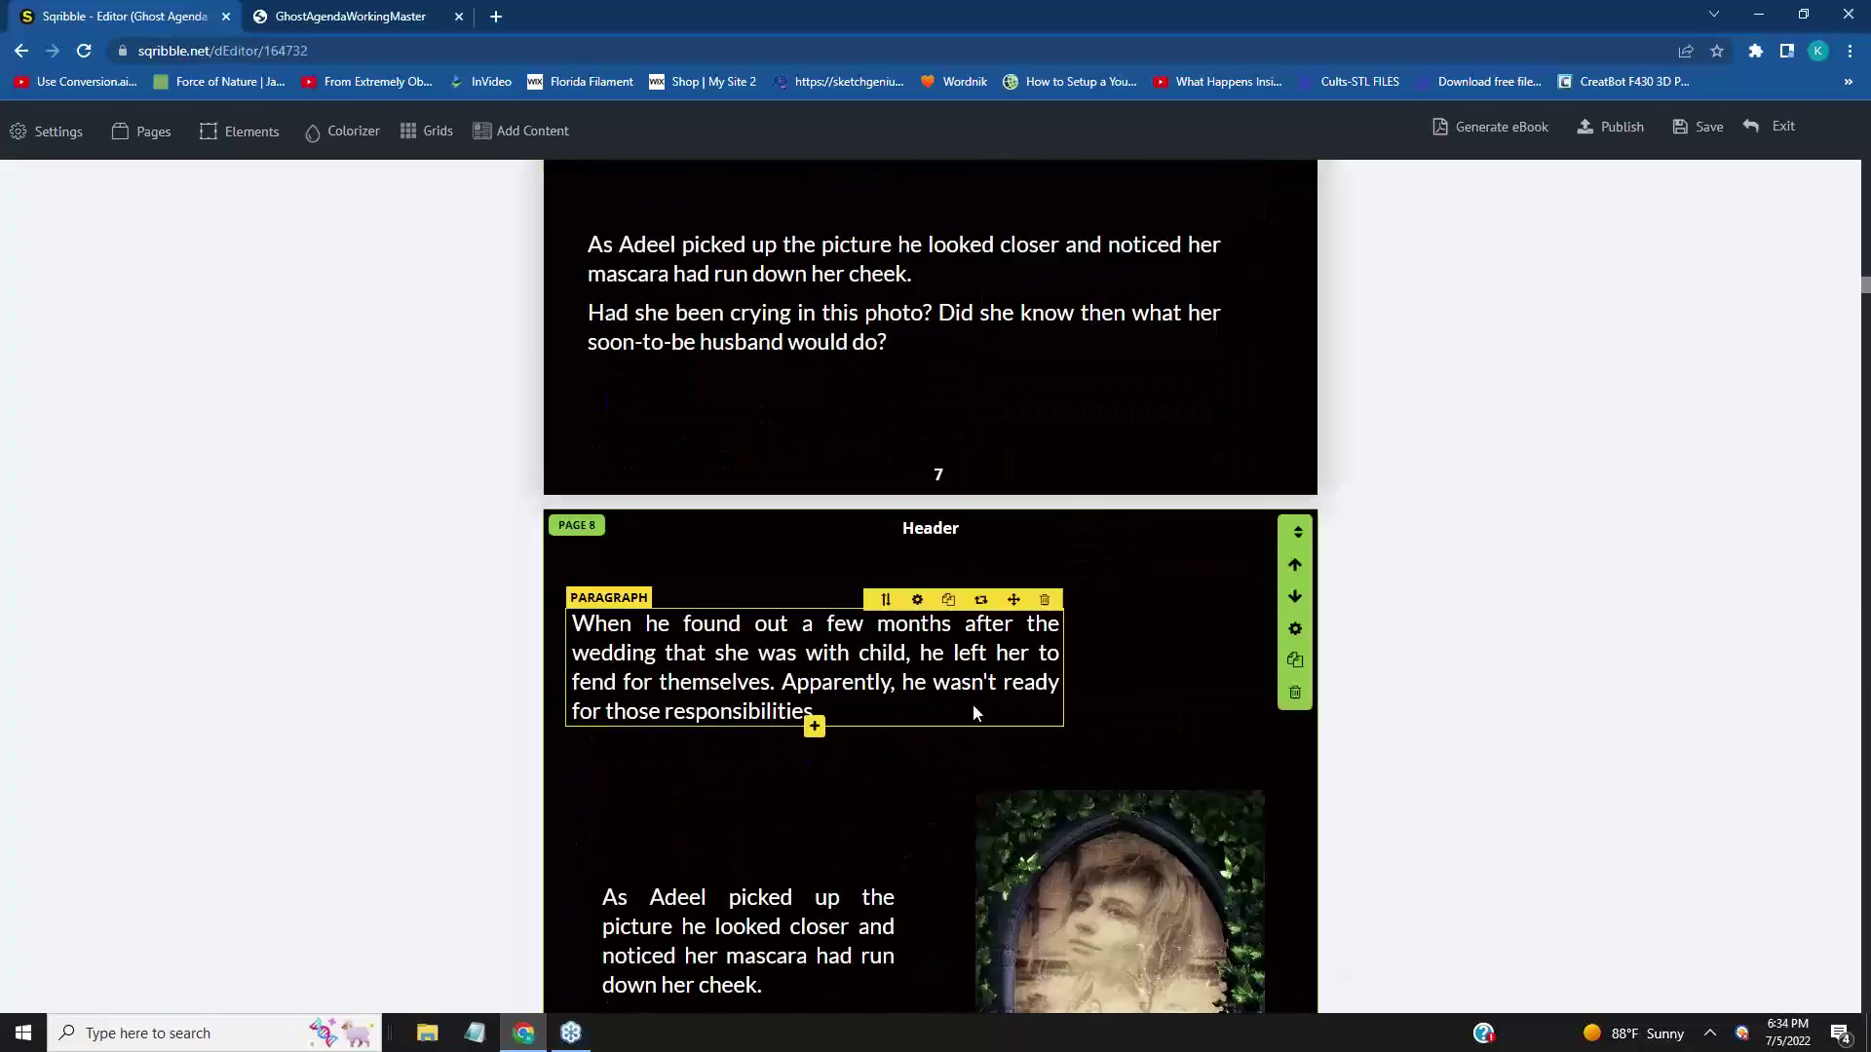
{"action": "scroll", "coordinate": [972, 702], "scroll_direction": "up", "scroll_amount": 3}
{"action": "scroll", "coordinate": [973, 690], "scroll_direction": "down", "scroll_amount": 7}
{"action": "scroll", "coordinate": [1482, 753], "scroll_direction": "up", "scroll_amount": 1}
{"action": "scroll", "coordinate": [1481, 753], "scroll_direction": "down", "scroll_amount": 1}
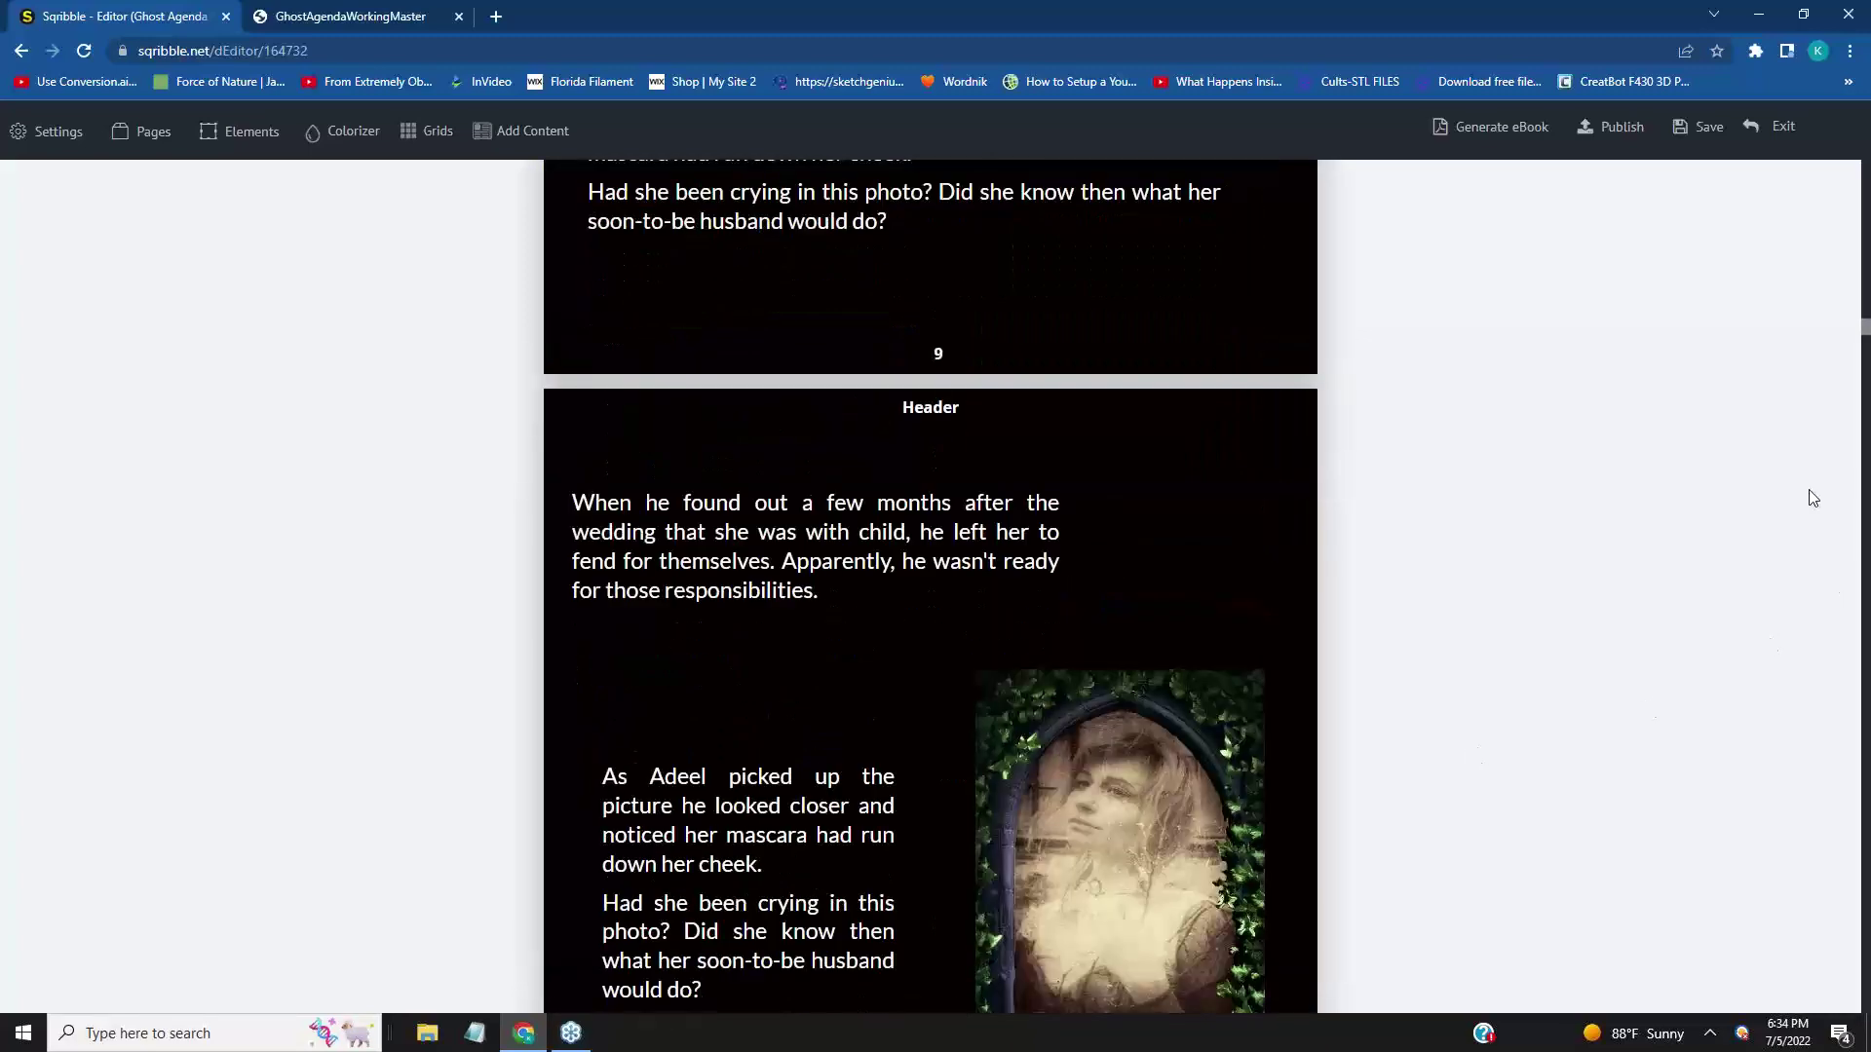
- Look through the remaining pages, from the candy bar scene to the Authors Page and the gold block colour instructions
{"action": "left_click_drag", "start_coordinate": [1867, 346], "coordinate": [5, 536]}
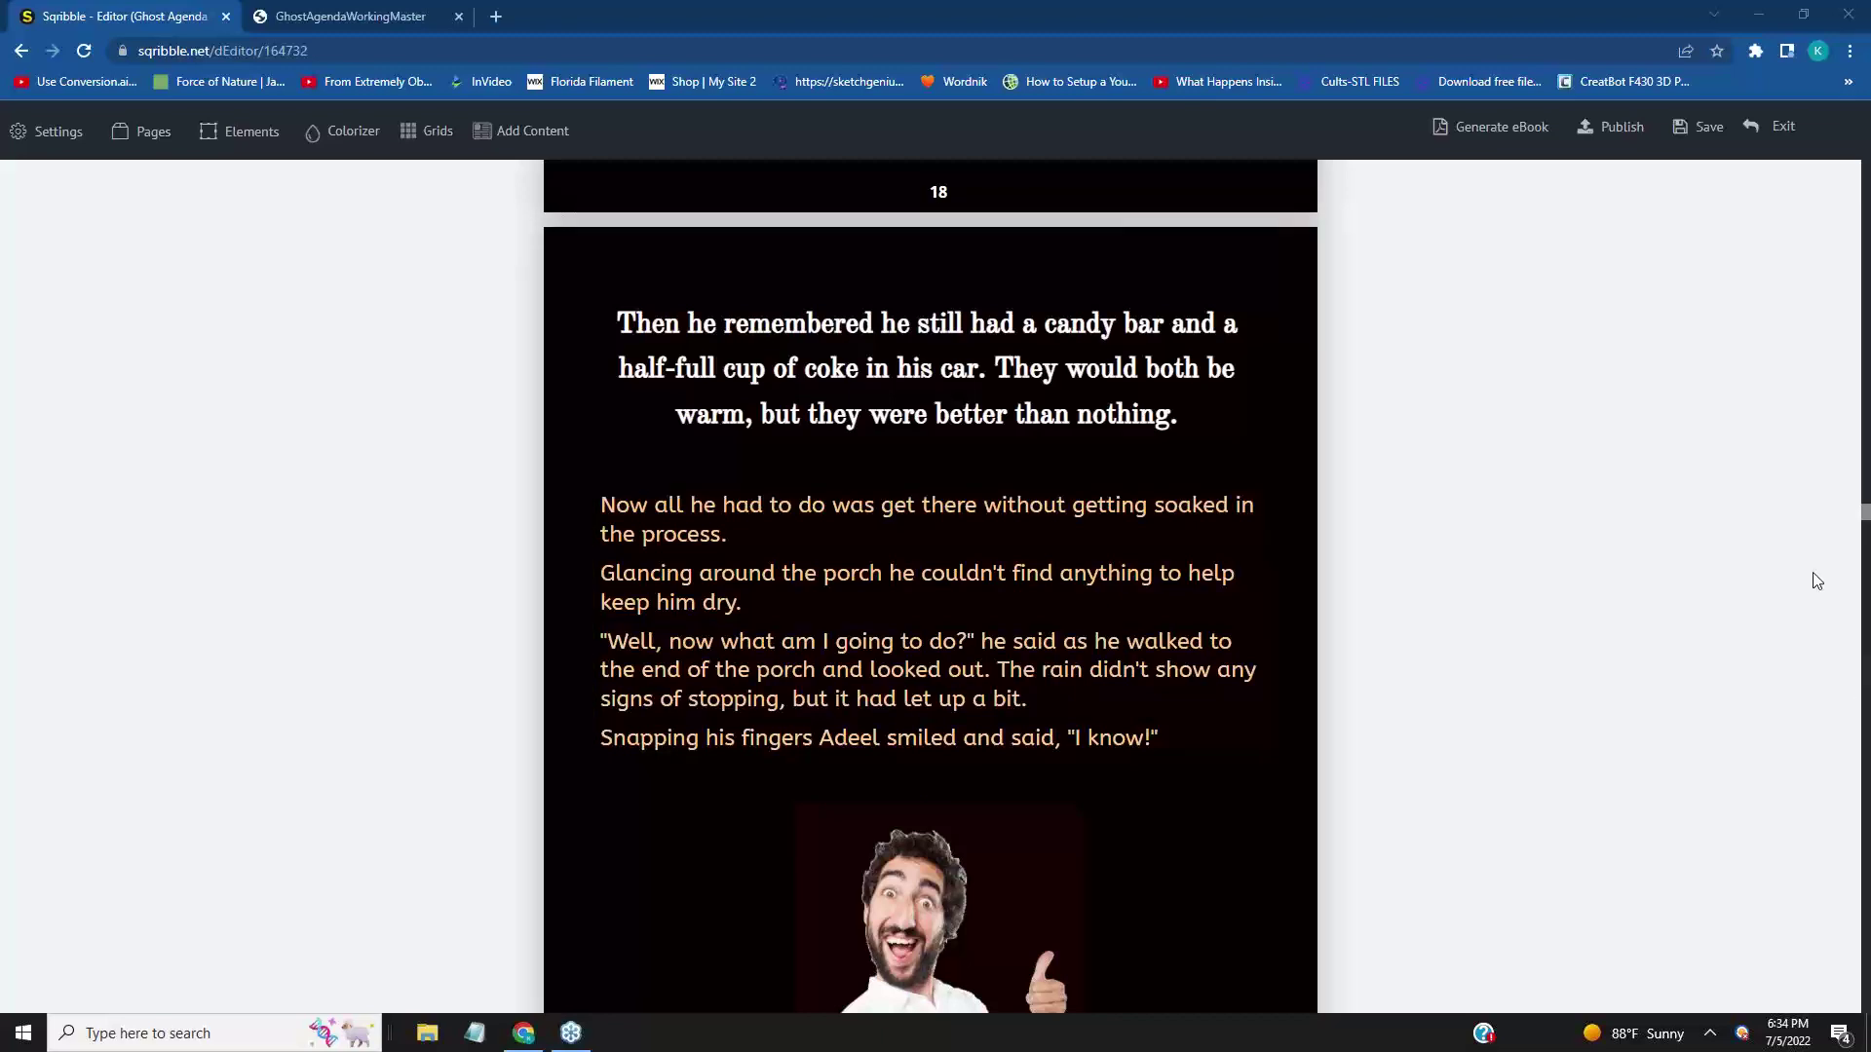
{"action": "left_click_drag", "start_coordinate": [1864, 516], "coordinate": [1837, 979]}
{"action": "mouse_move", "coordinate": [618, 706]}
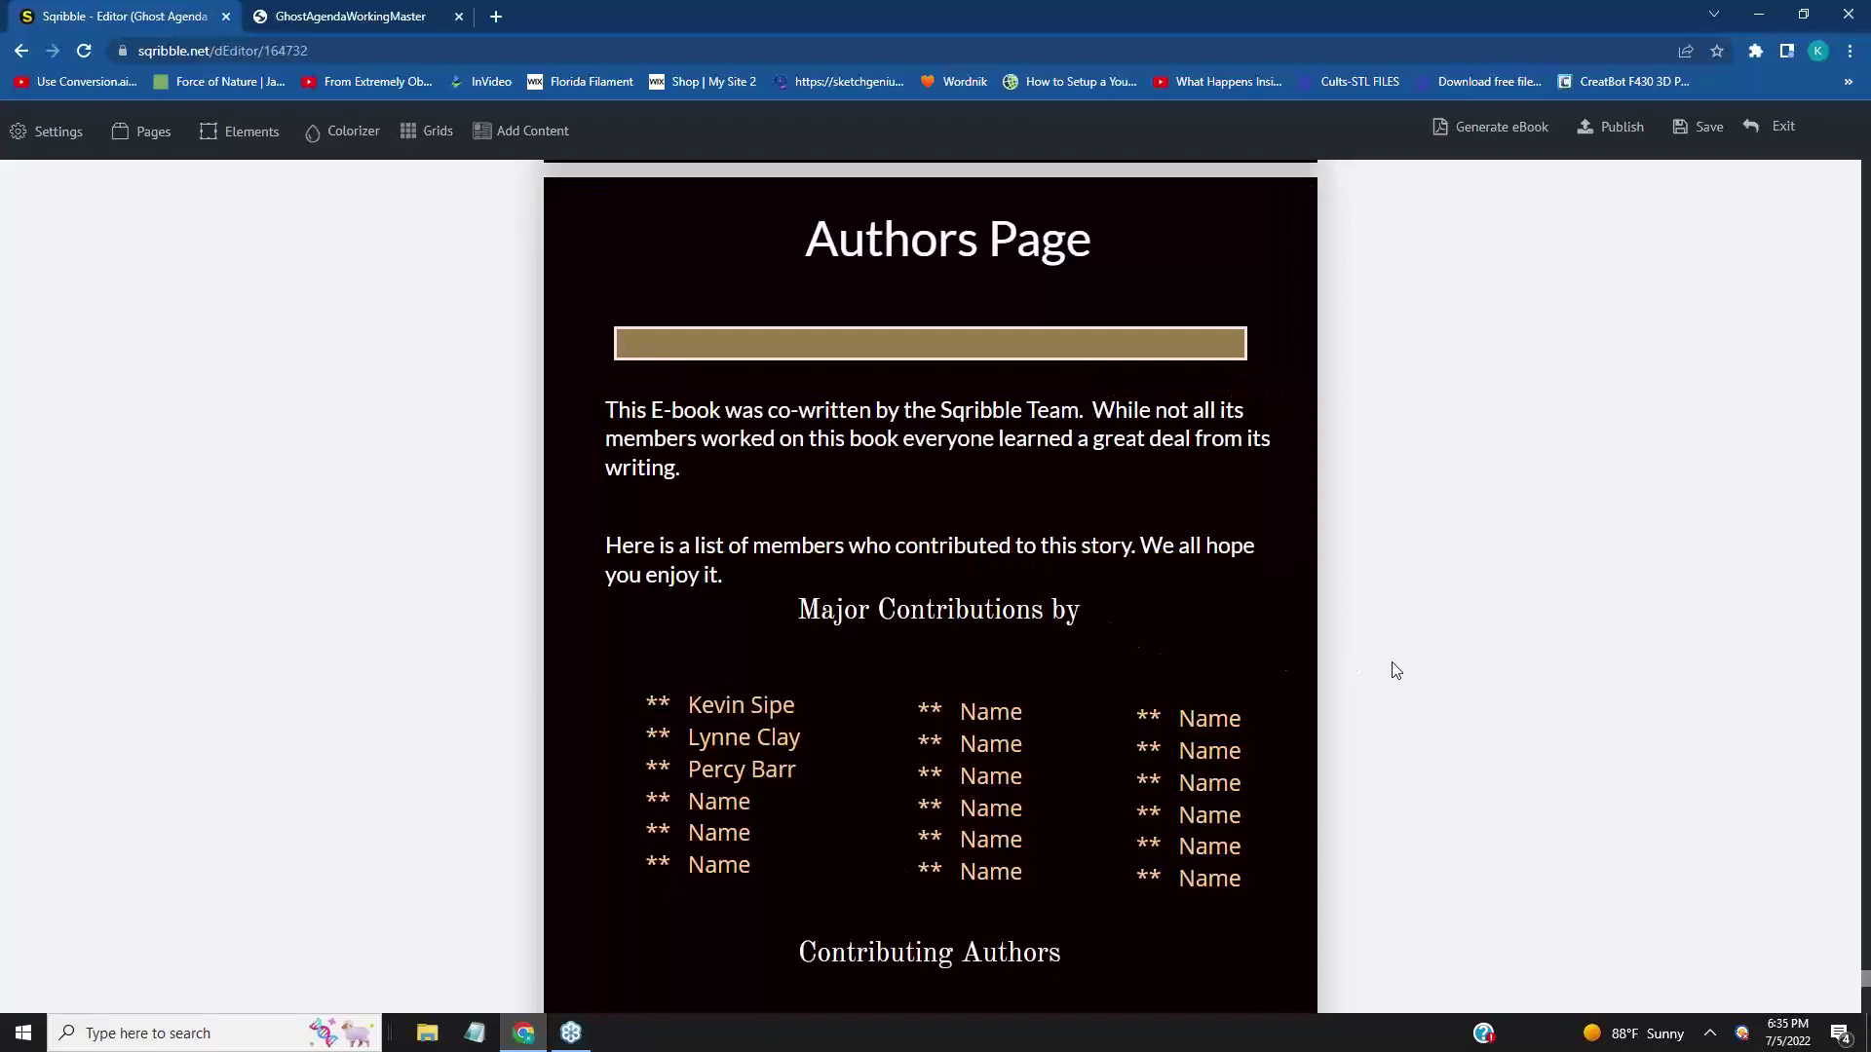
{"action": "scroll", "coordinate": [1177, 573], "scroll_direction": "up", "scroll_amount": 2}
{"action": "scroll", "coordinate": [1218, 594], "scroll_direction": "up", "scroll_amount": 5}
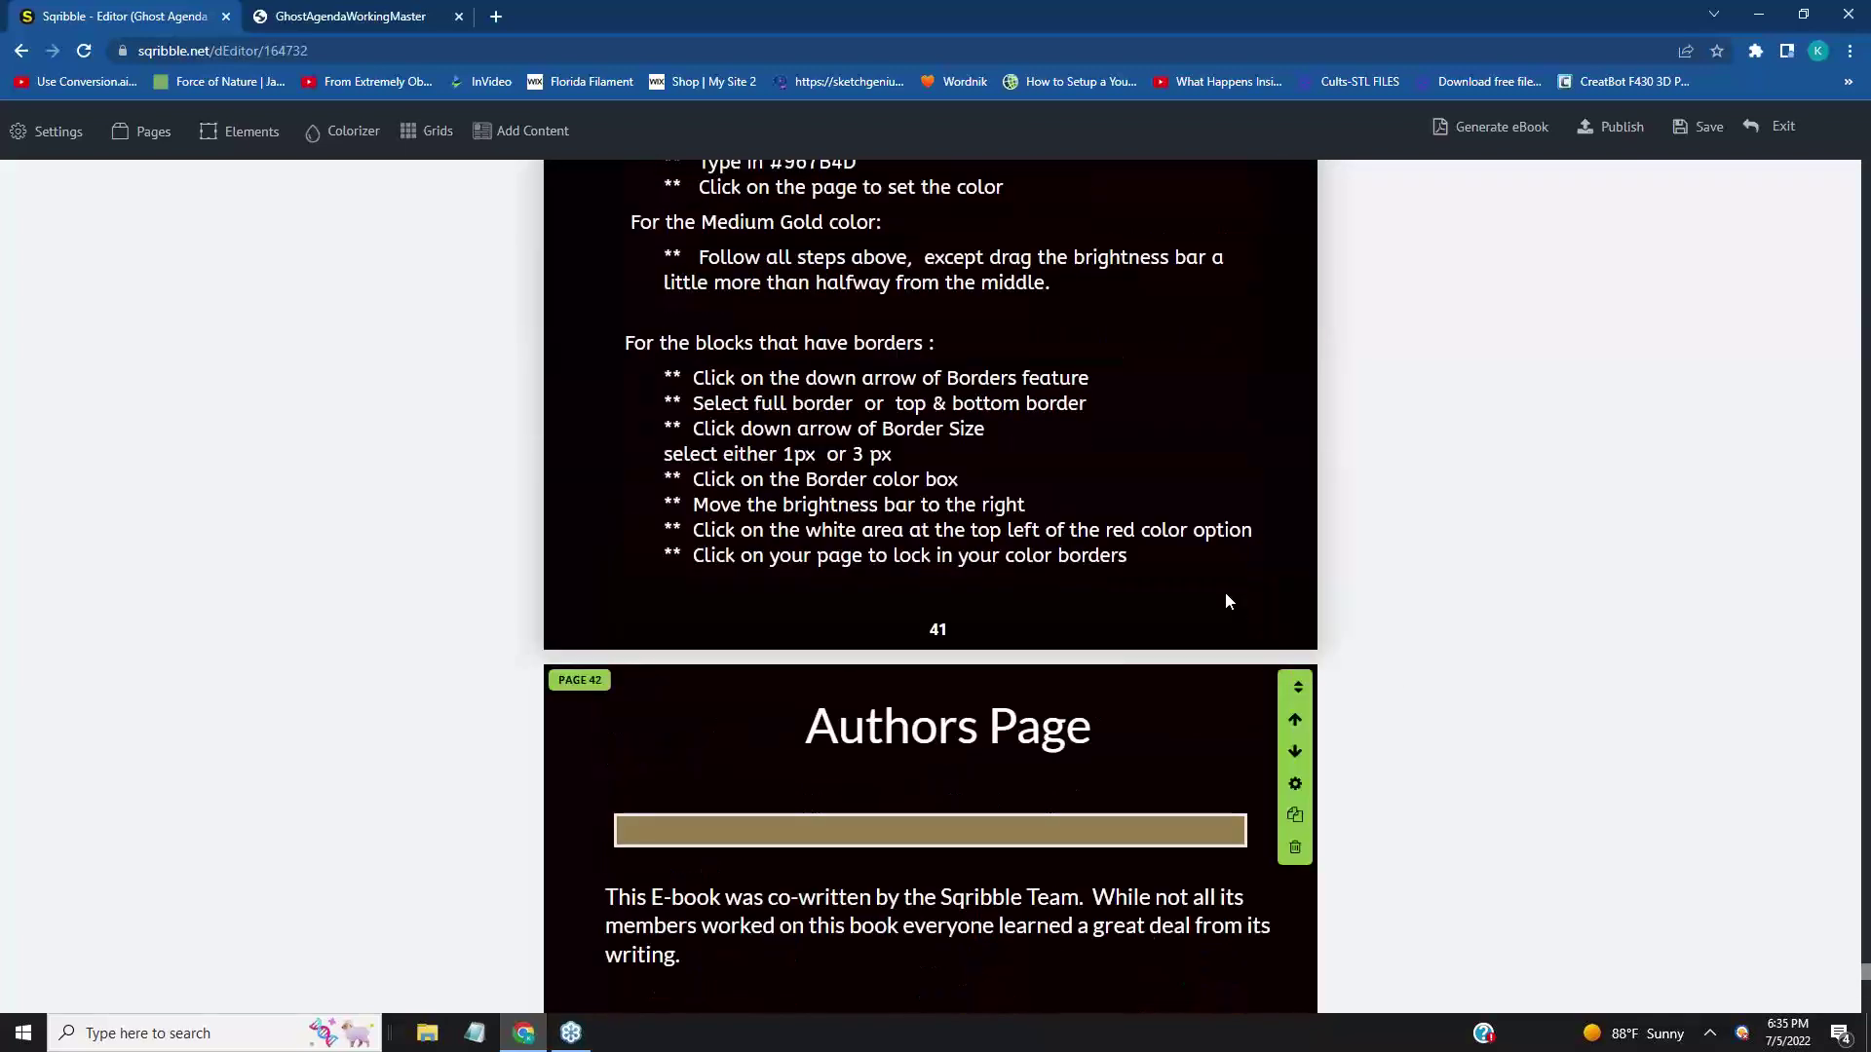
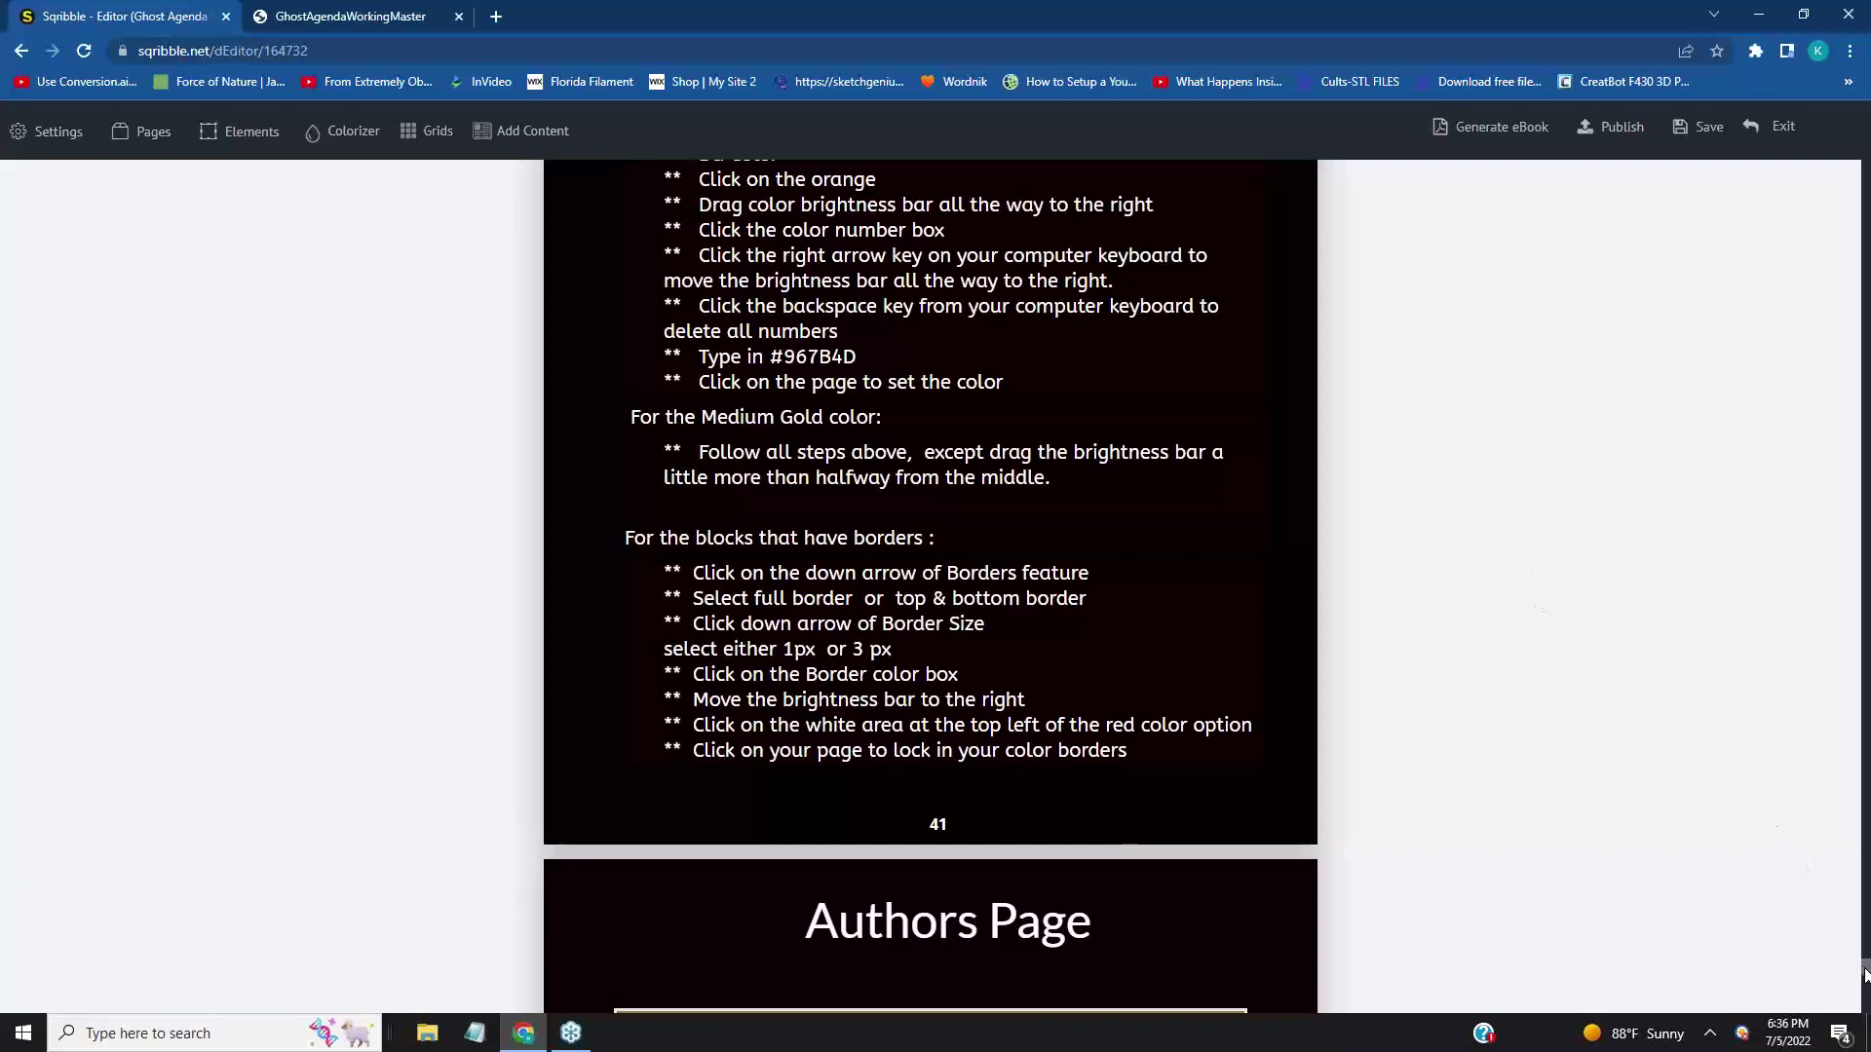
{"action": "mouse_move", "coordinate": [1865, 974]}
{"action": "left_mouse_down"}
{"action": "mouse_move", "coordinate": [1866, 1014]}
{"action": "mouse_move", "coordinate": [1820, 929]}
{"action": "mouse_move", "coordinate": [1861, 1024]}
{"action": "mouse_move", "coordinate": [1842, 962]}
{"action": "left_mouse_up"}
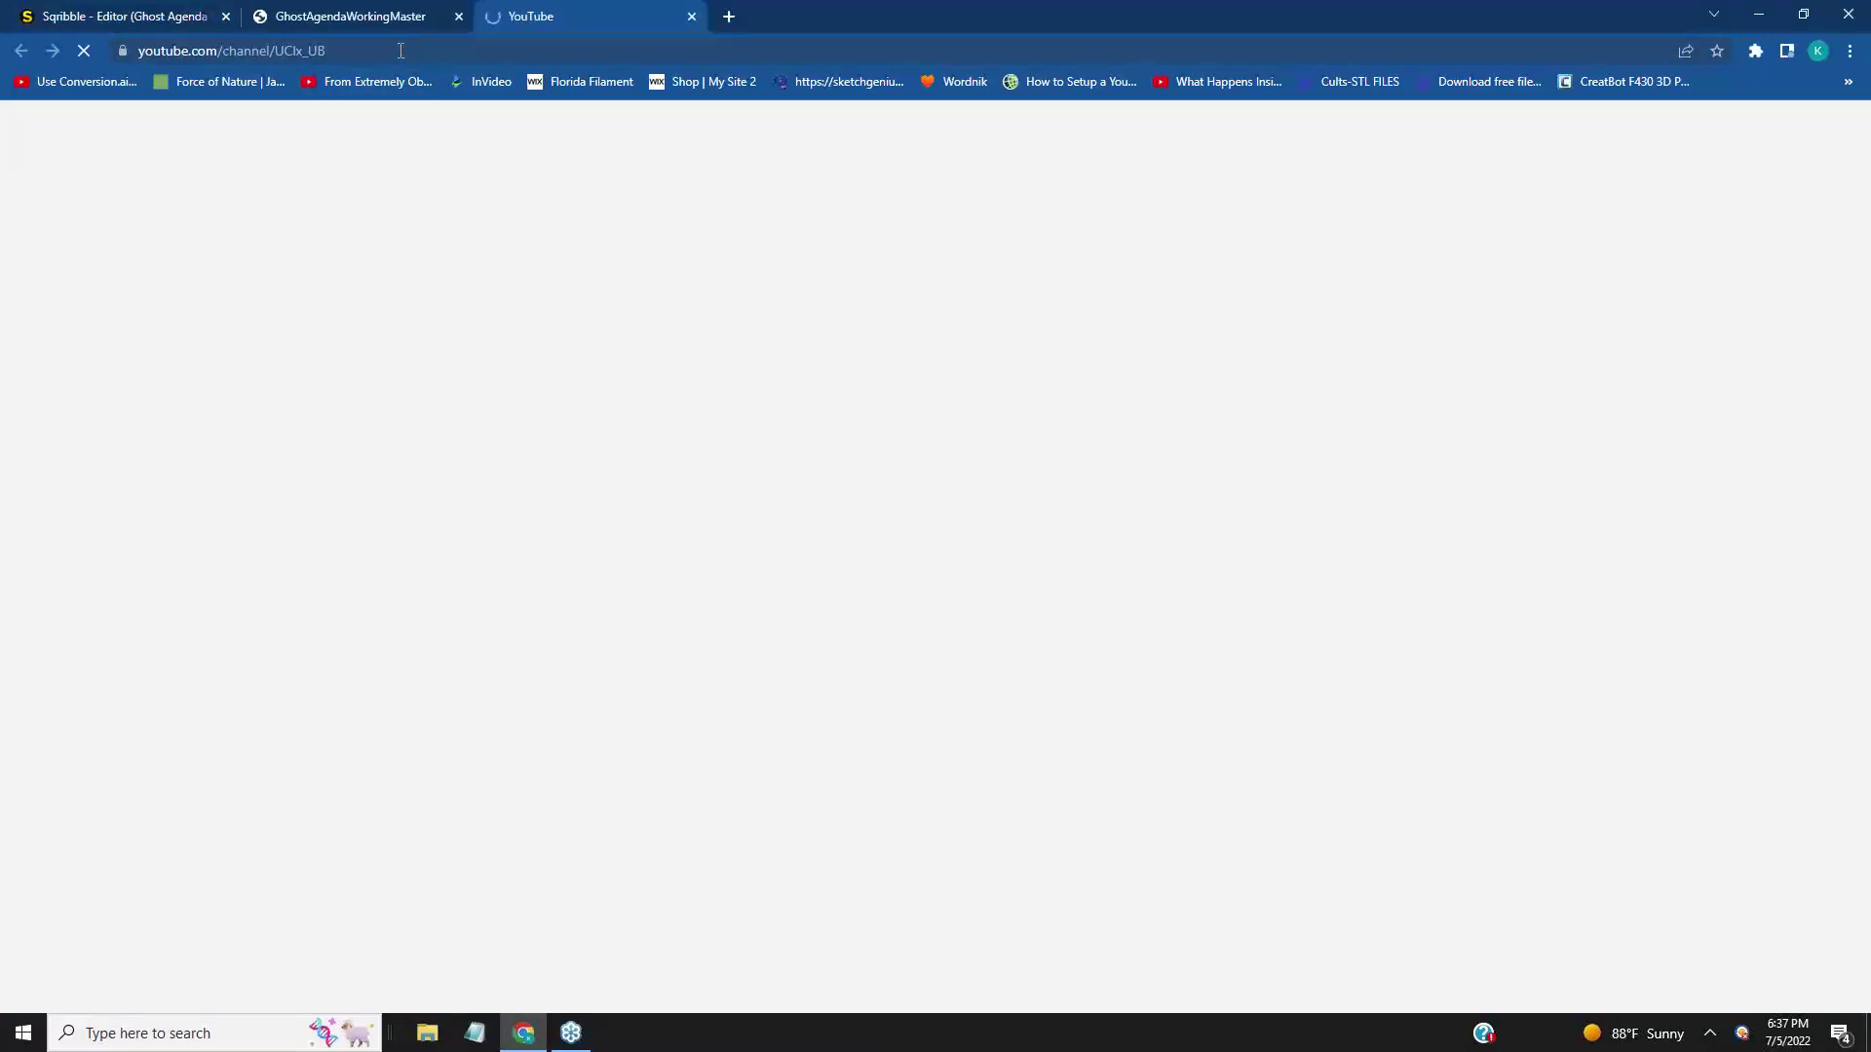
- Copy the full web address of the YouTube channel page and close that page
{"action": "left_click", "coordinate": [404, 49]}
{"action": "left_click", "coordinate": [406, 50]}
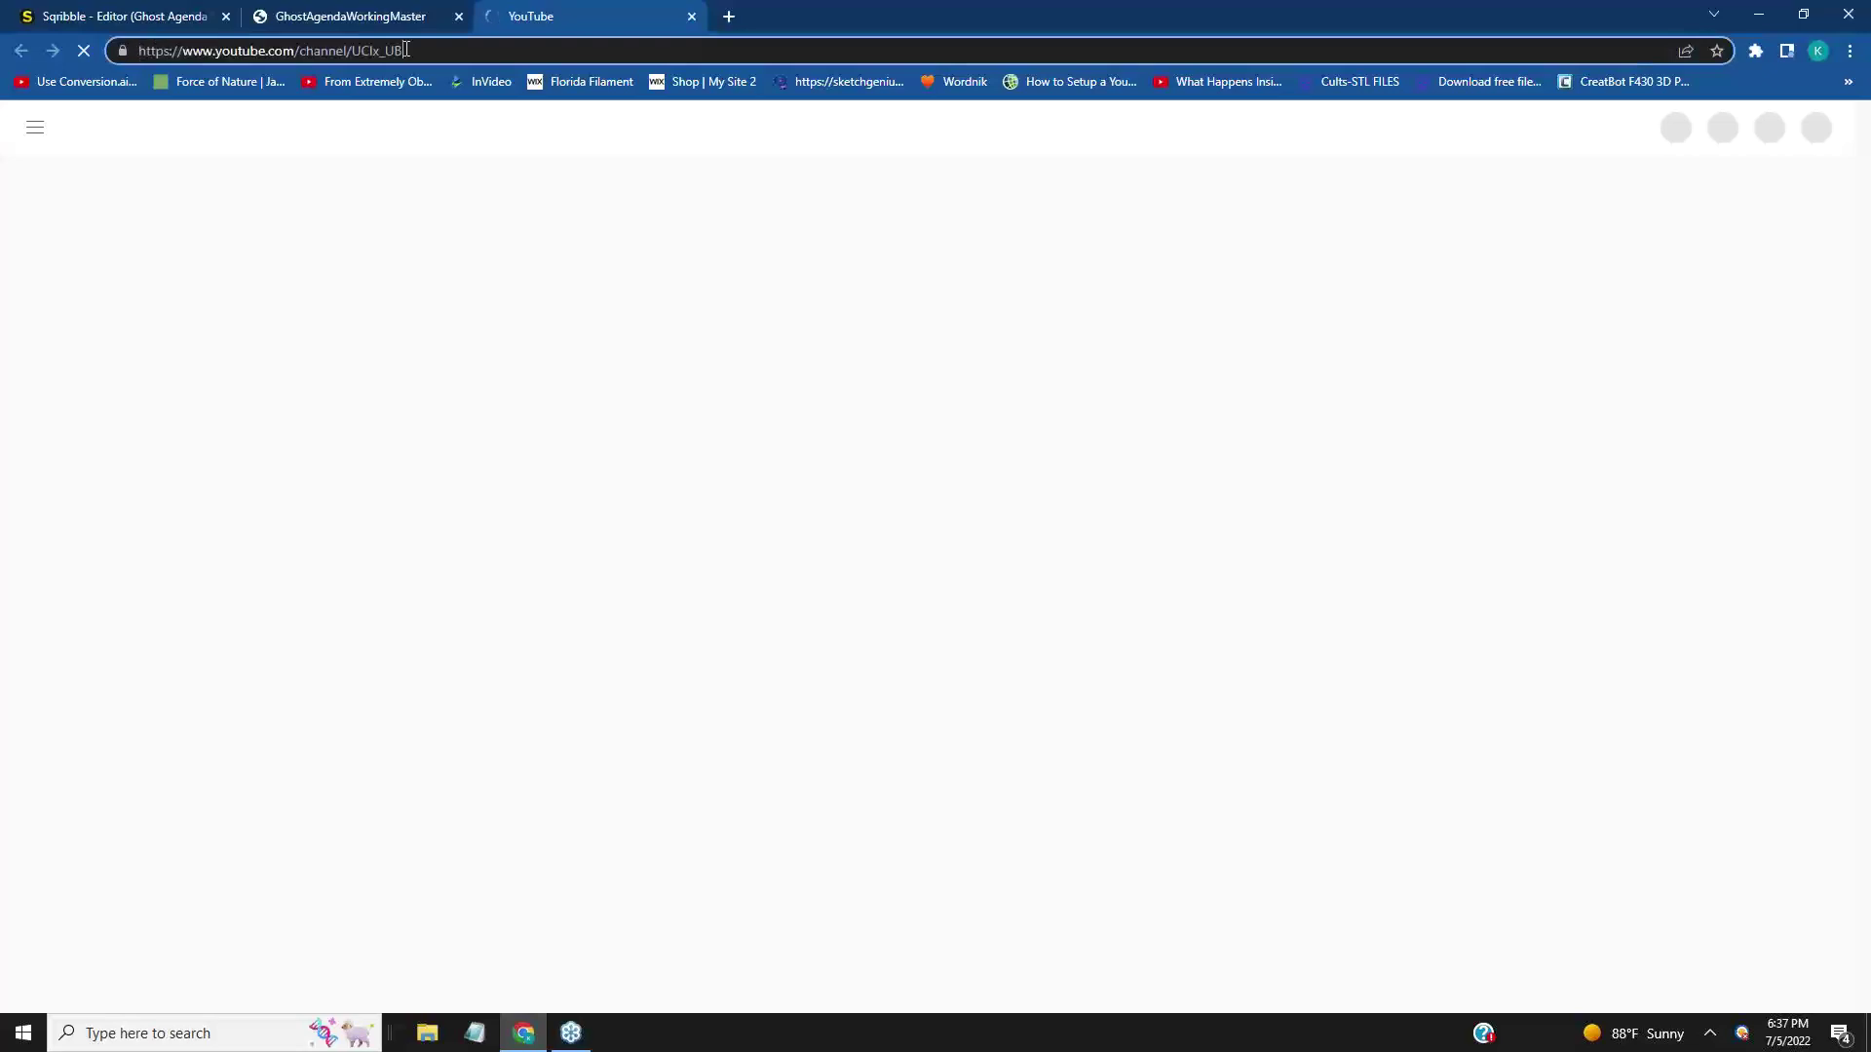
{"action": "left_click_drag", "start_coordinate": [442, 49], "coordinate": [137, 51]}
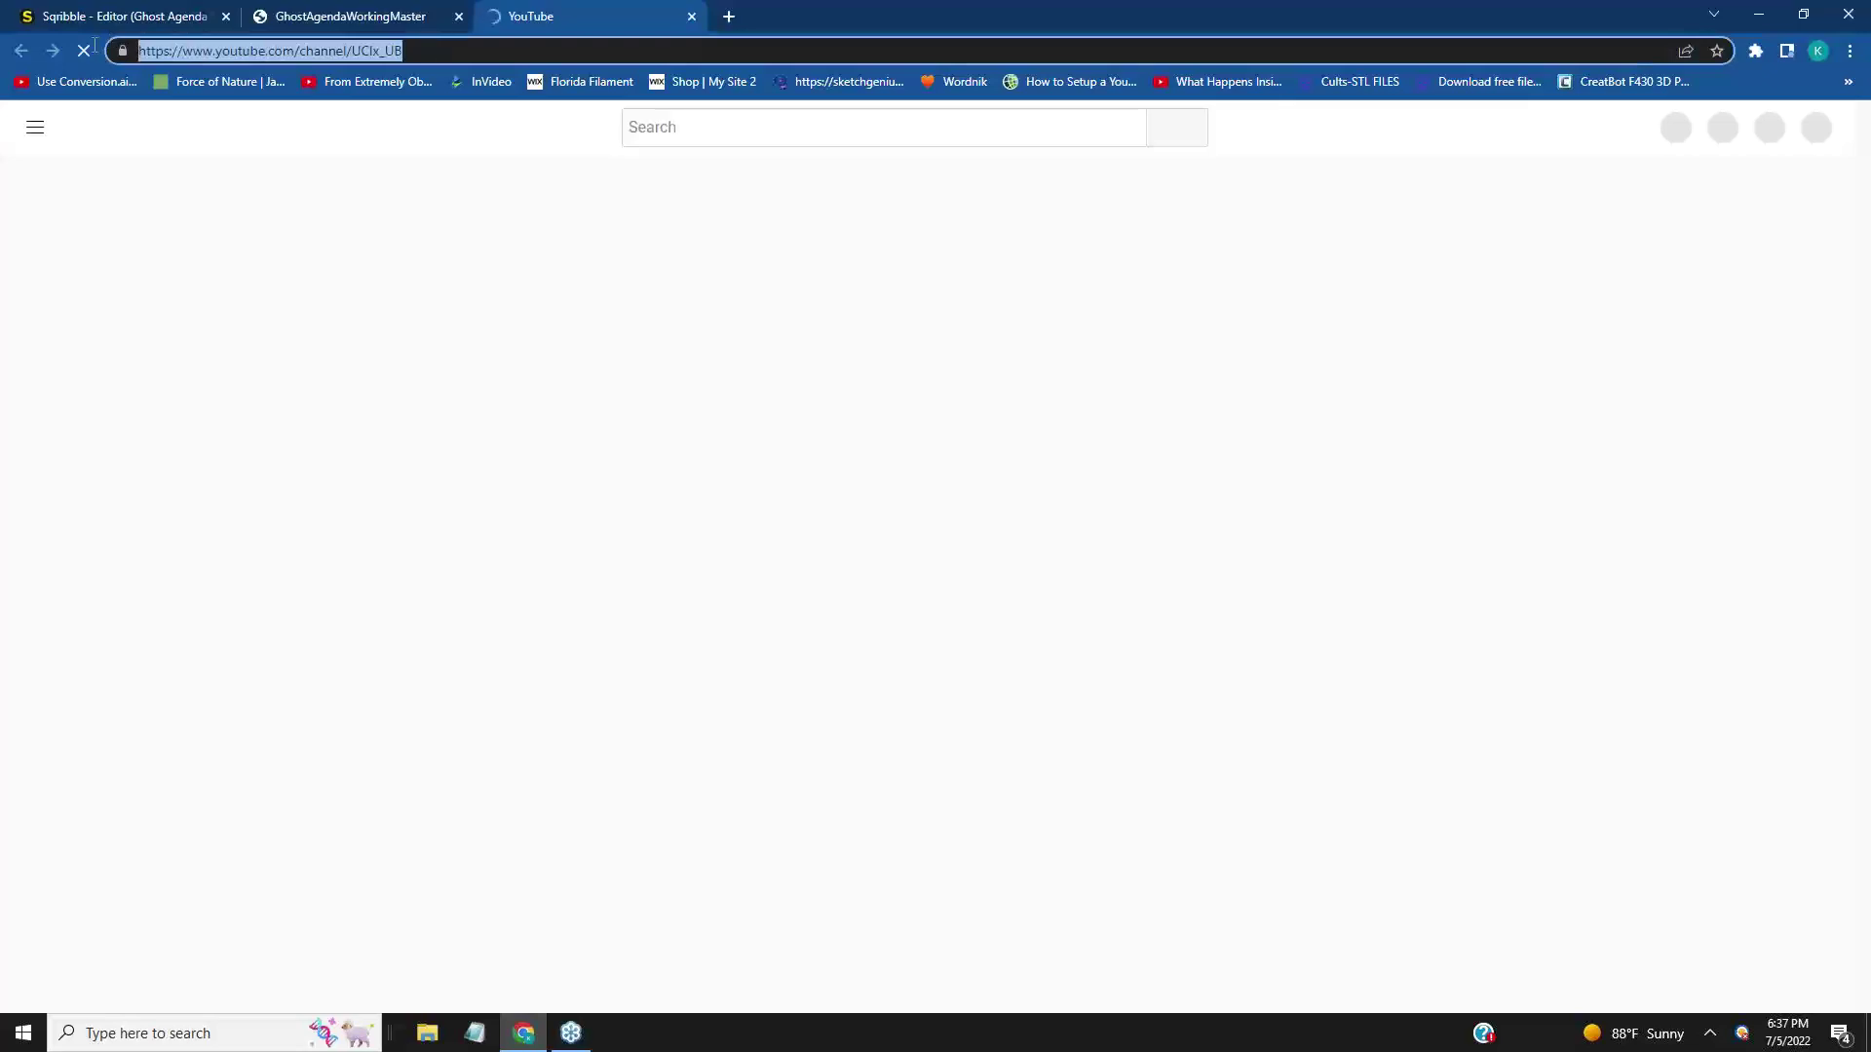
{"action": "right_click", "coordinate": [161, 53]}
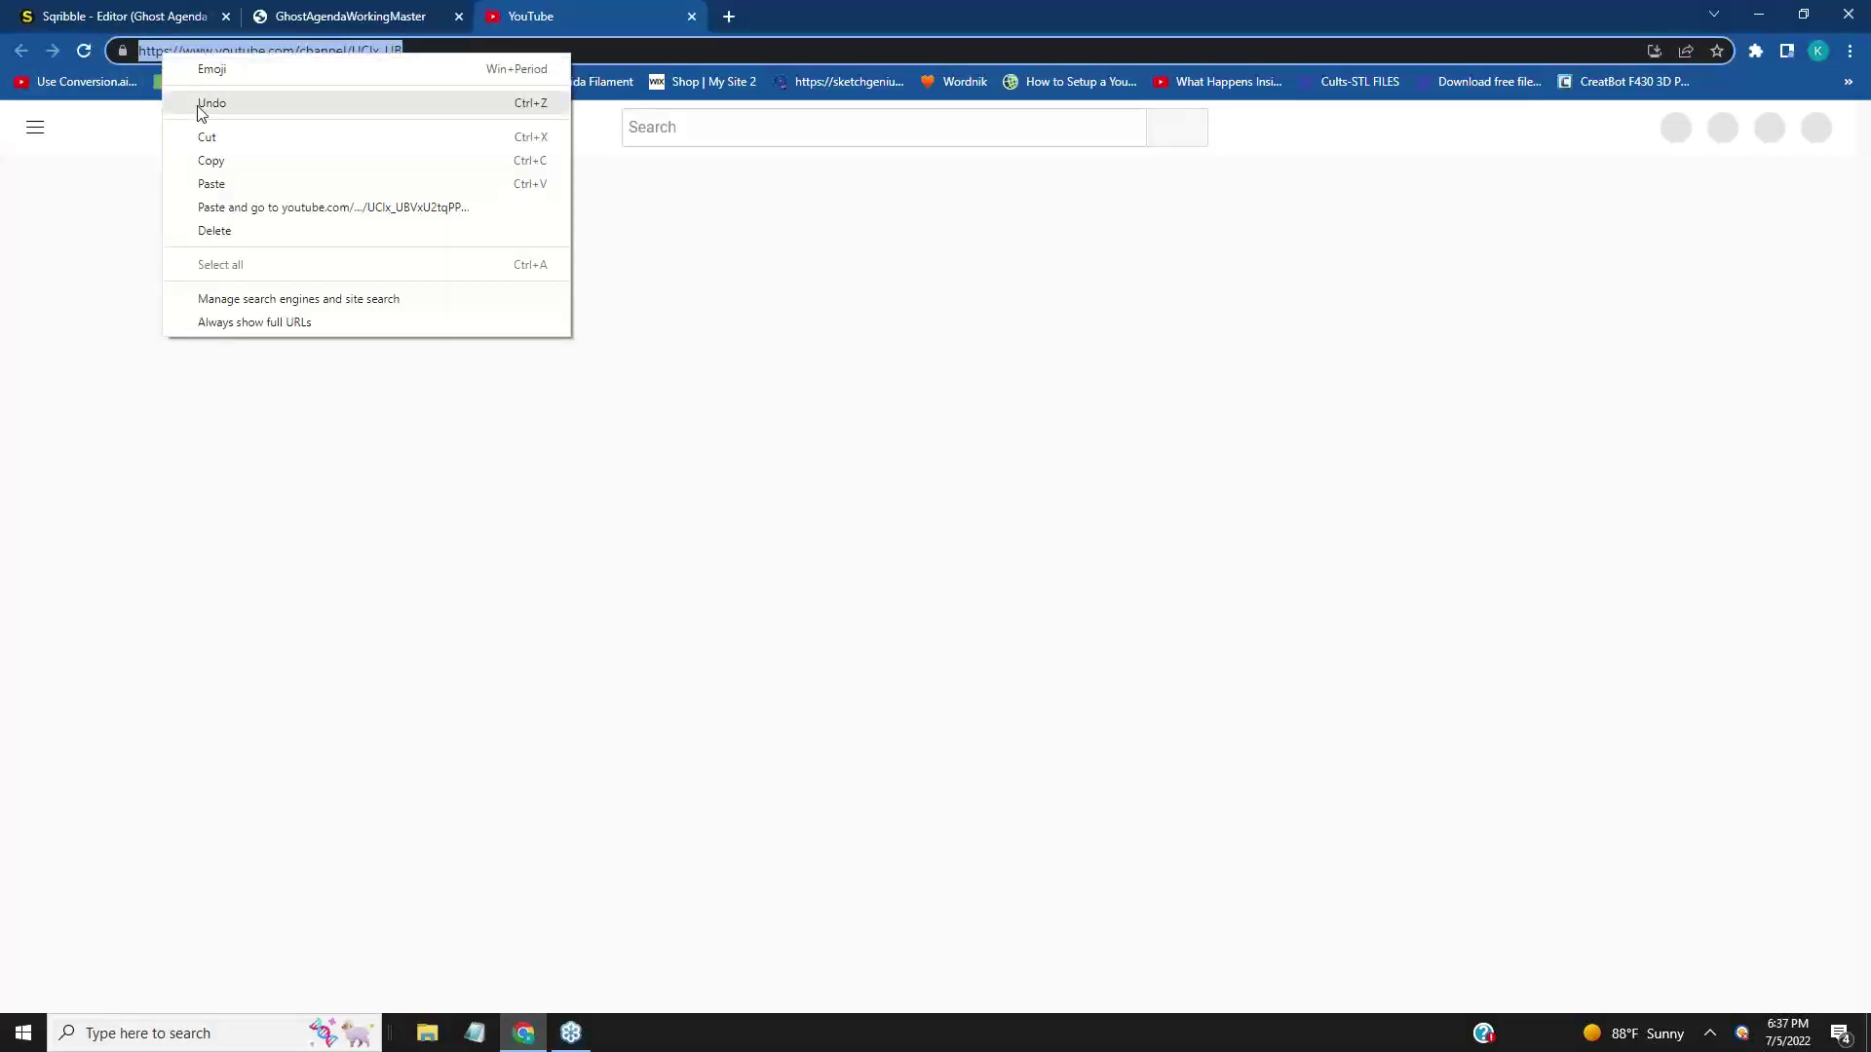
{"action": "left_click", "coordinate": [210, 160]}
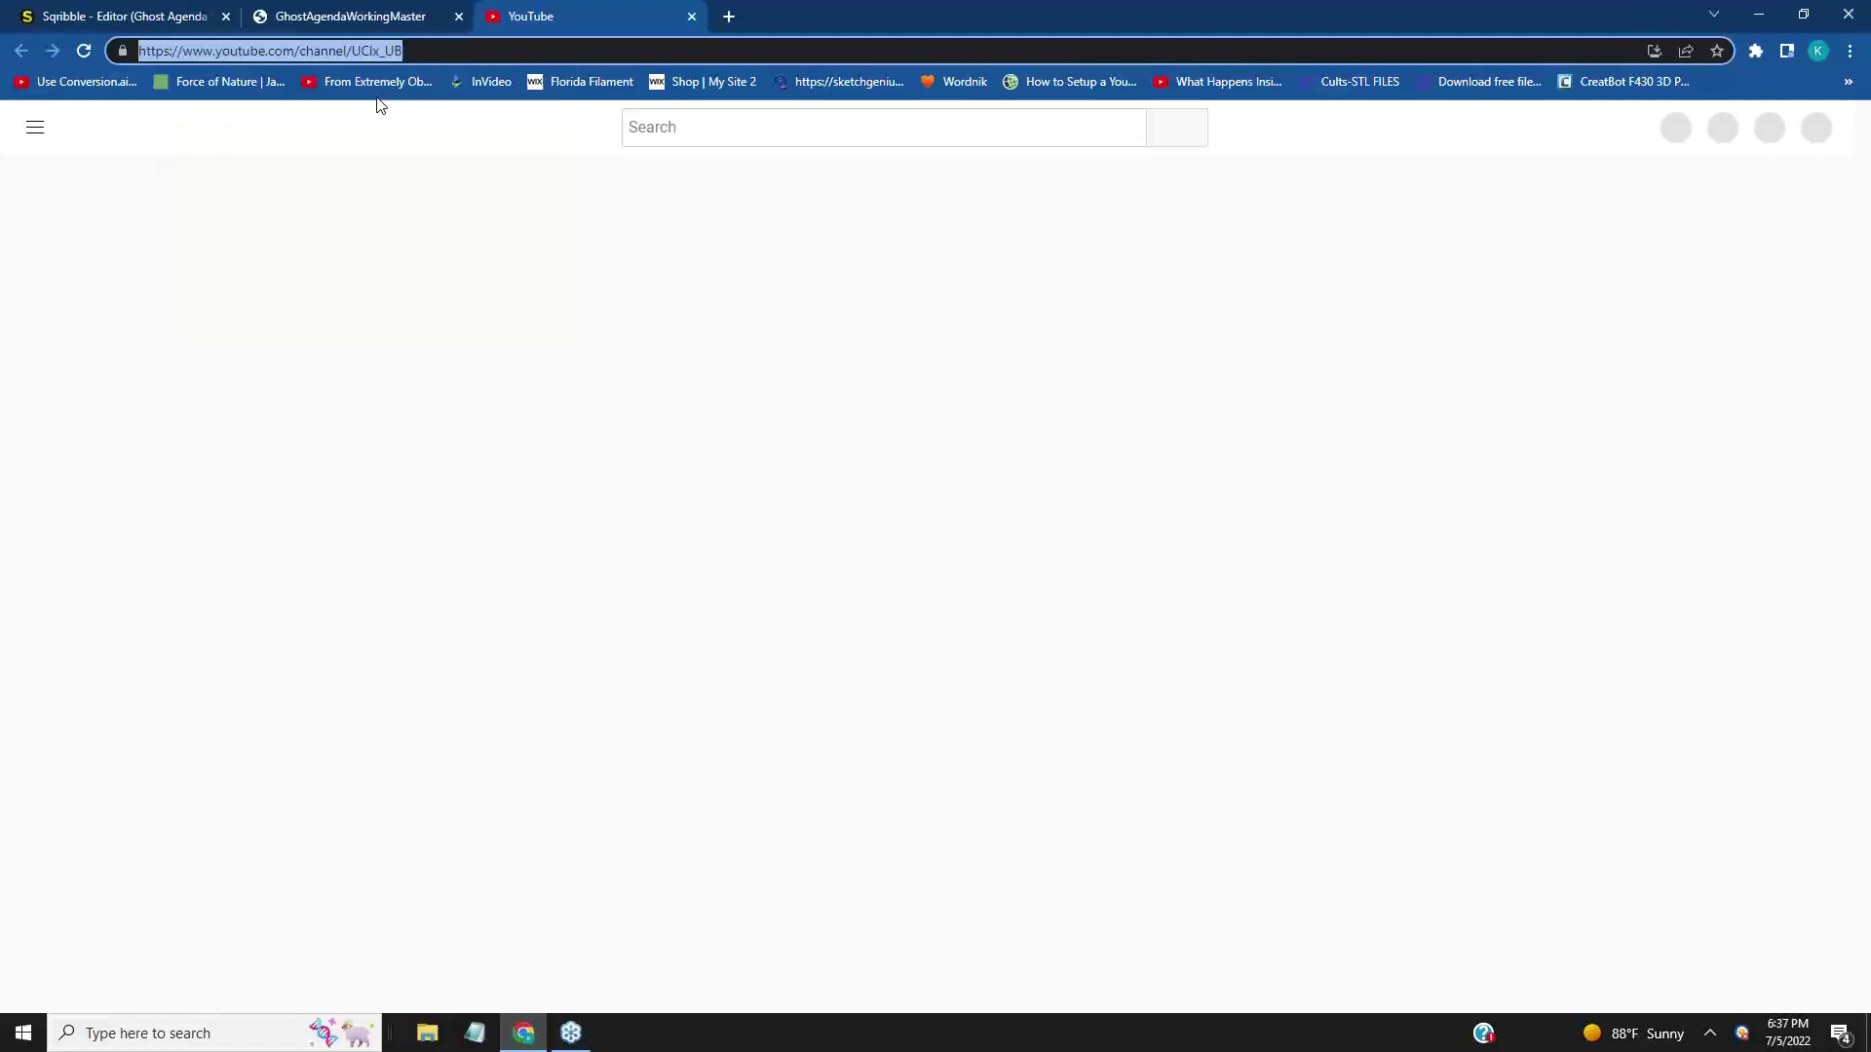
{"action": "left_click", "coordinate": [691, 17]}
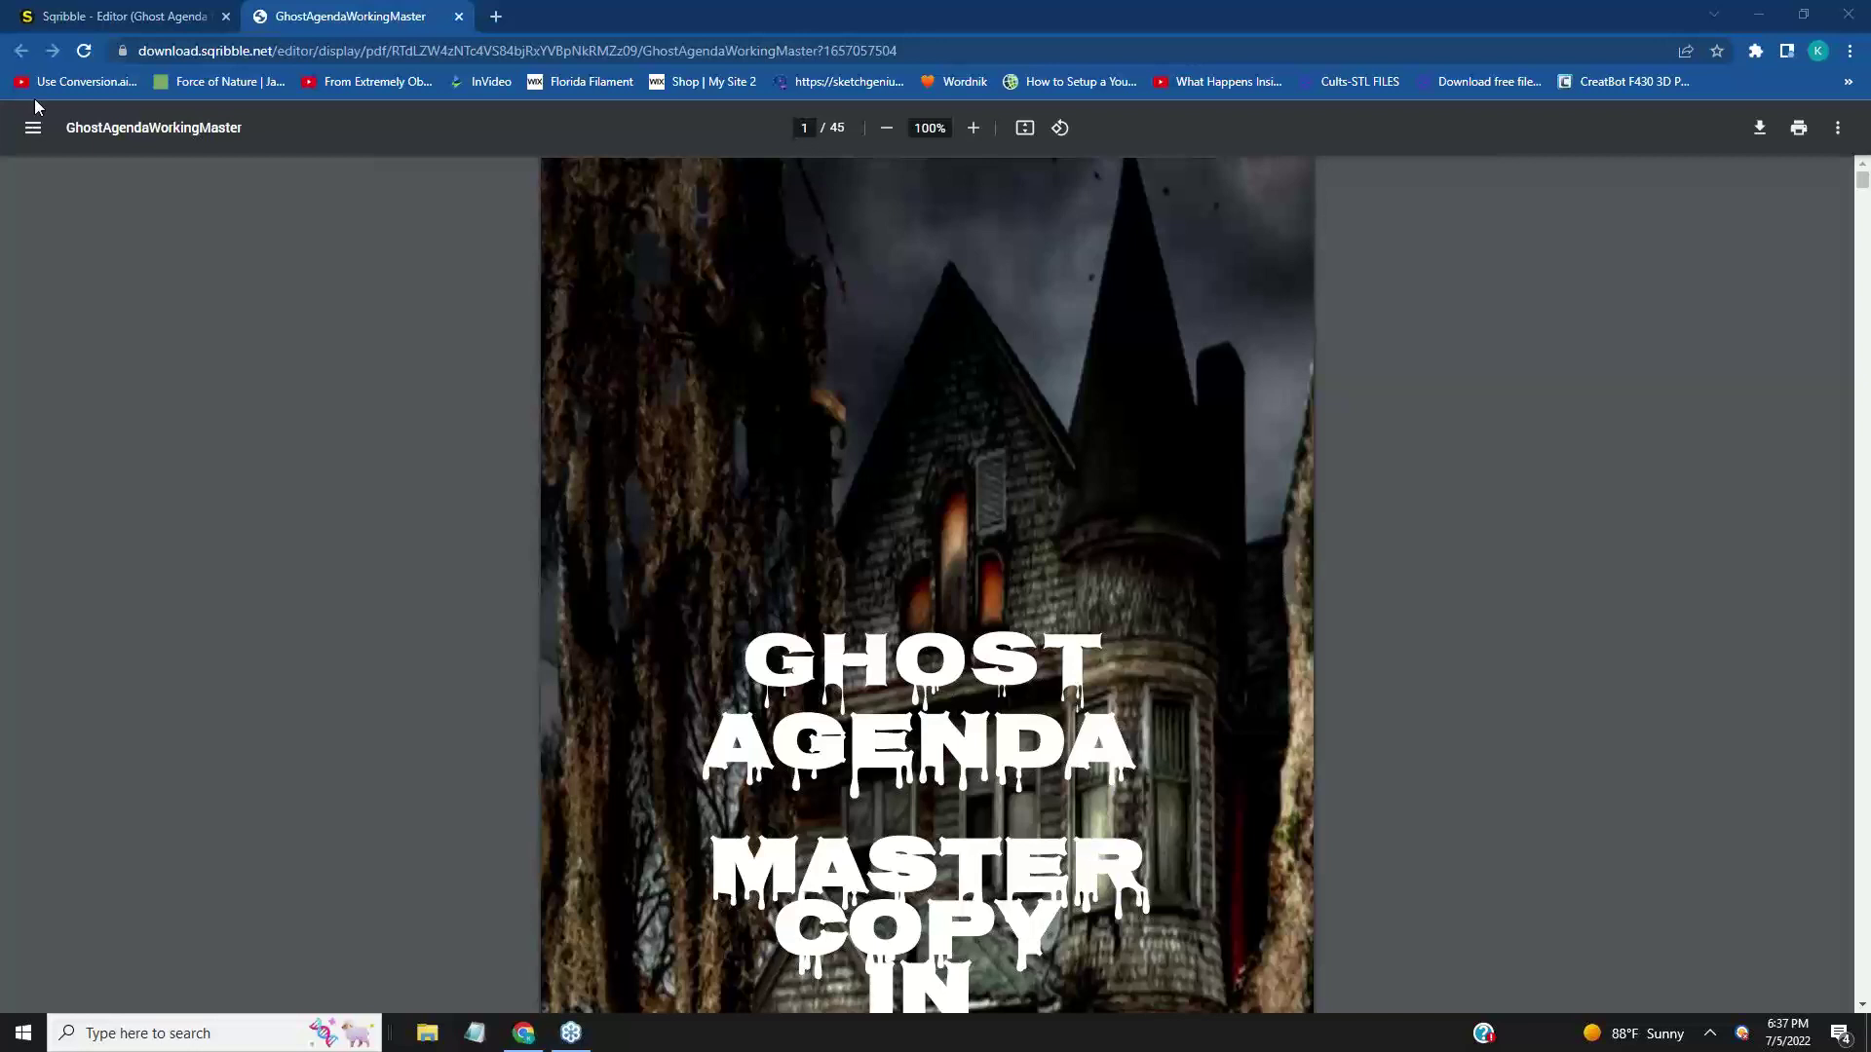
- Return to the ebook editor, check the rectangle blocks templates page, and go back to the cover
{"action": "left_click", "coordinate": [122, 19]}
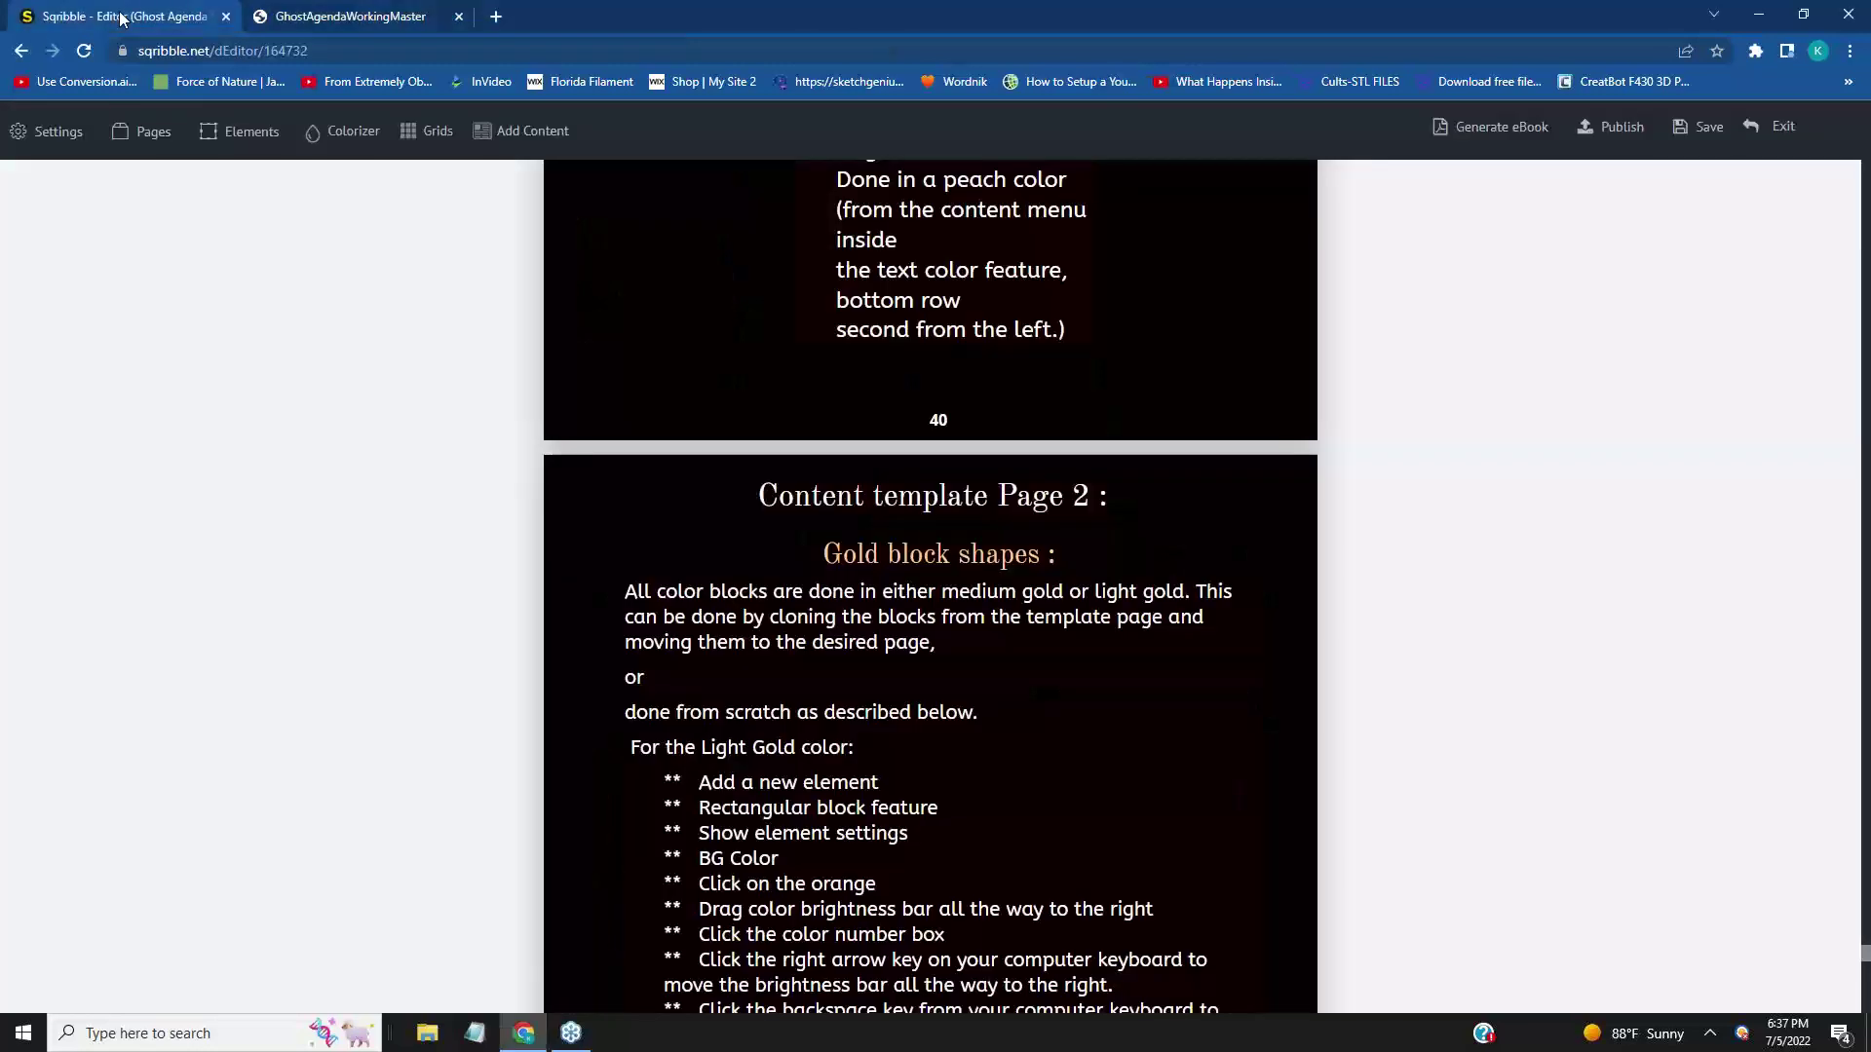
{"action": "scroll", "coordinate": [1311, 349], "scroll_direction": "up", "scroll_amount": 5}
{"action": "scroll", "coordinate": [1318, 353], "scroll_direction": "up", "scroll_amount": 12}
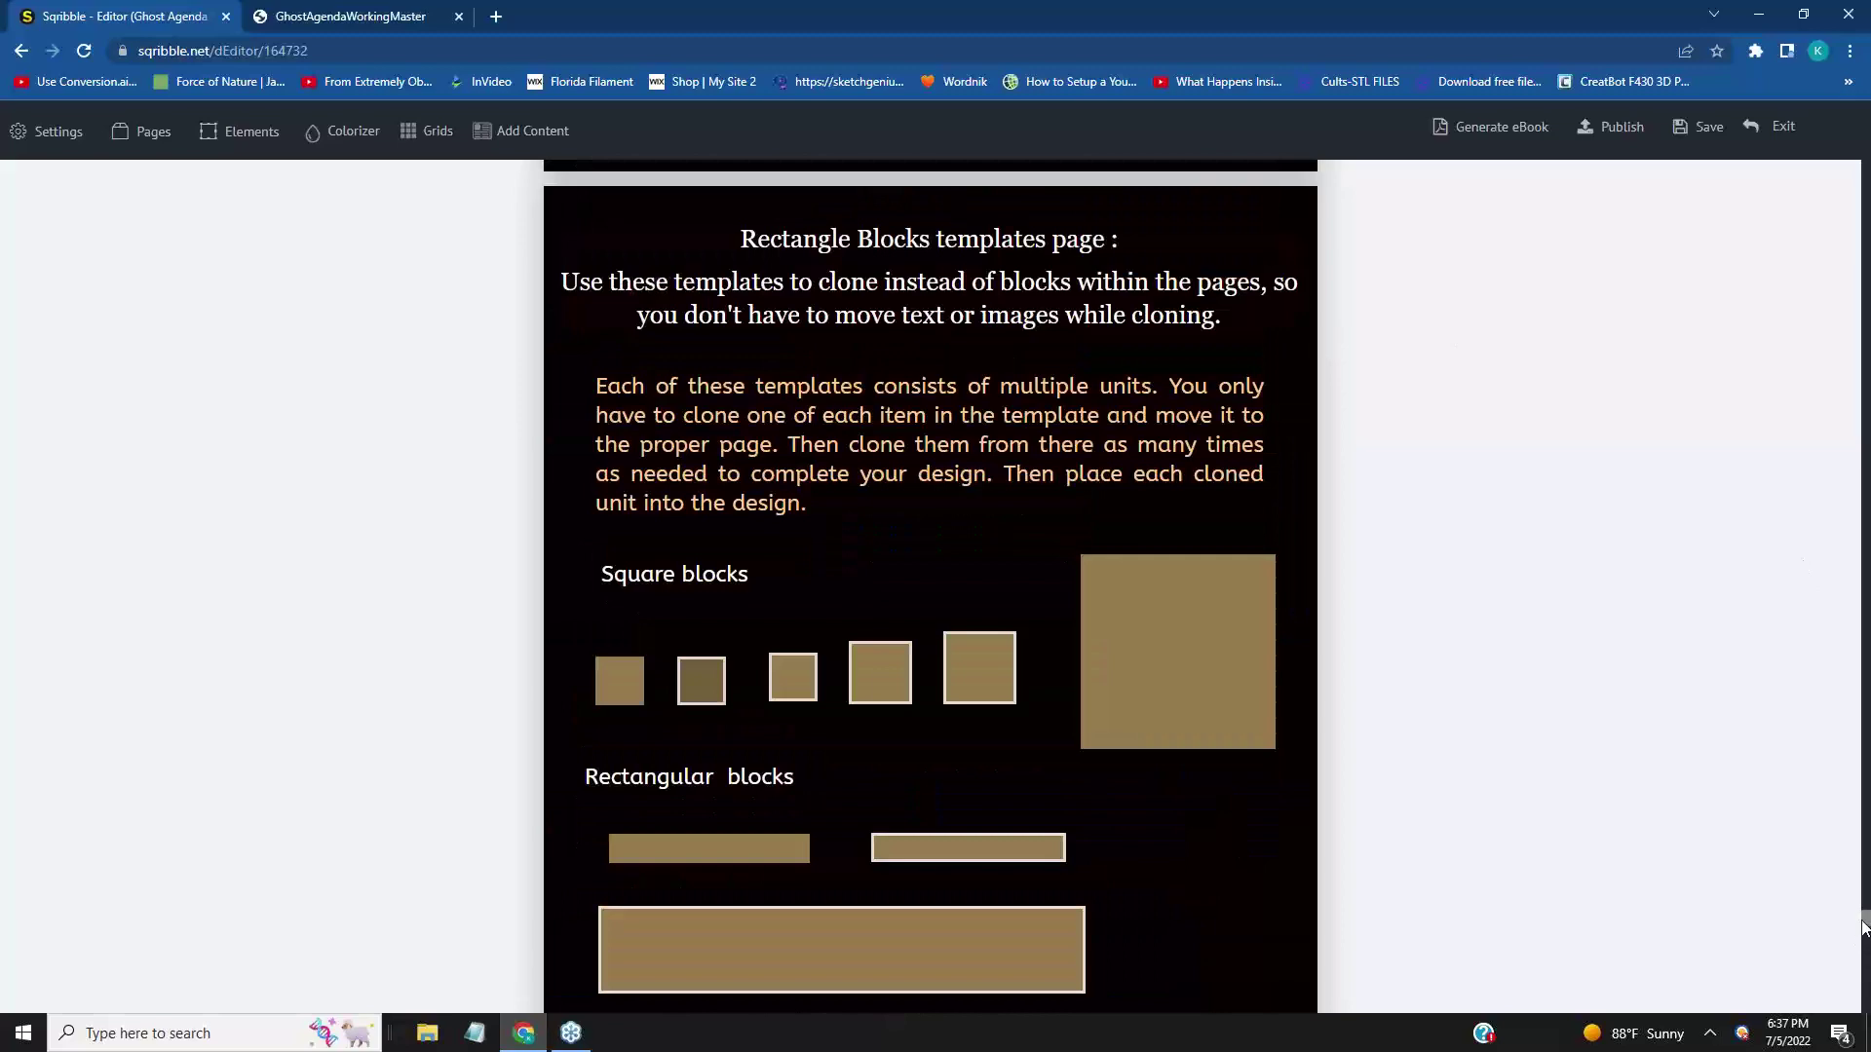
{"action": "left_click_drag", "start_coordinate": [1864, 921], "coordinate": [1864, 110]}
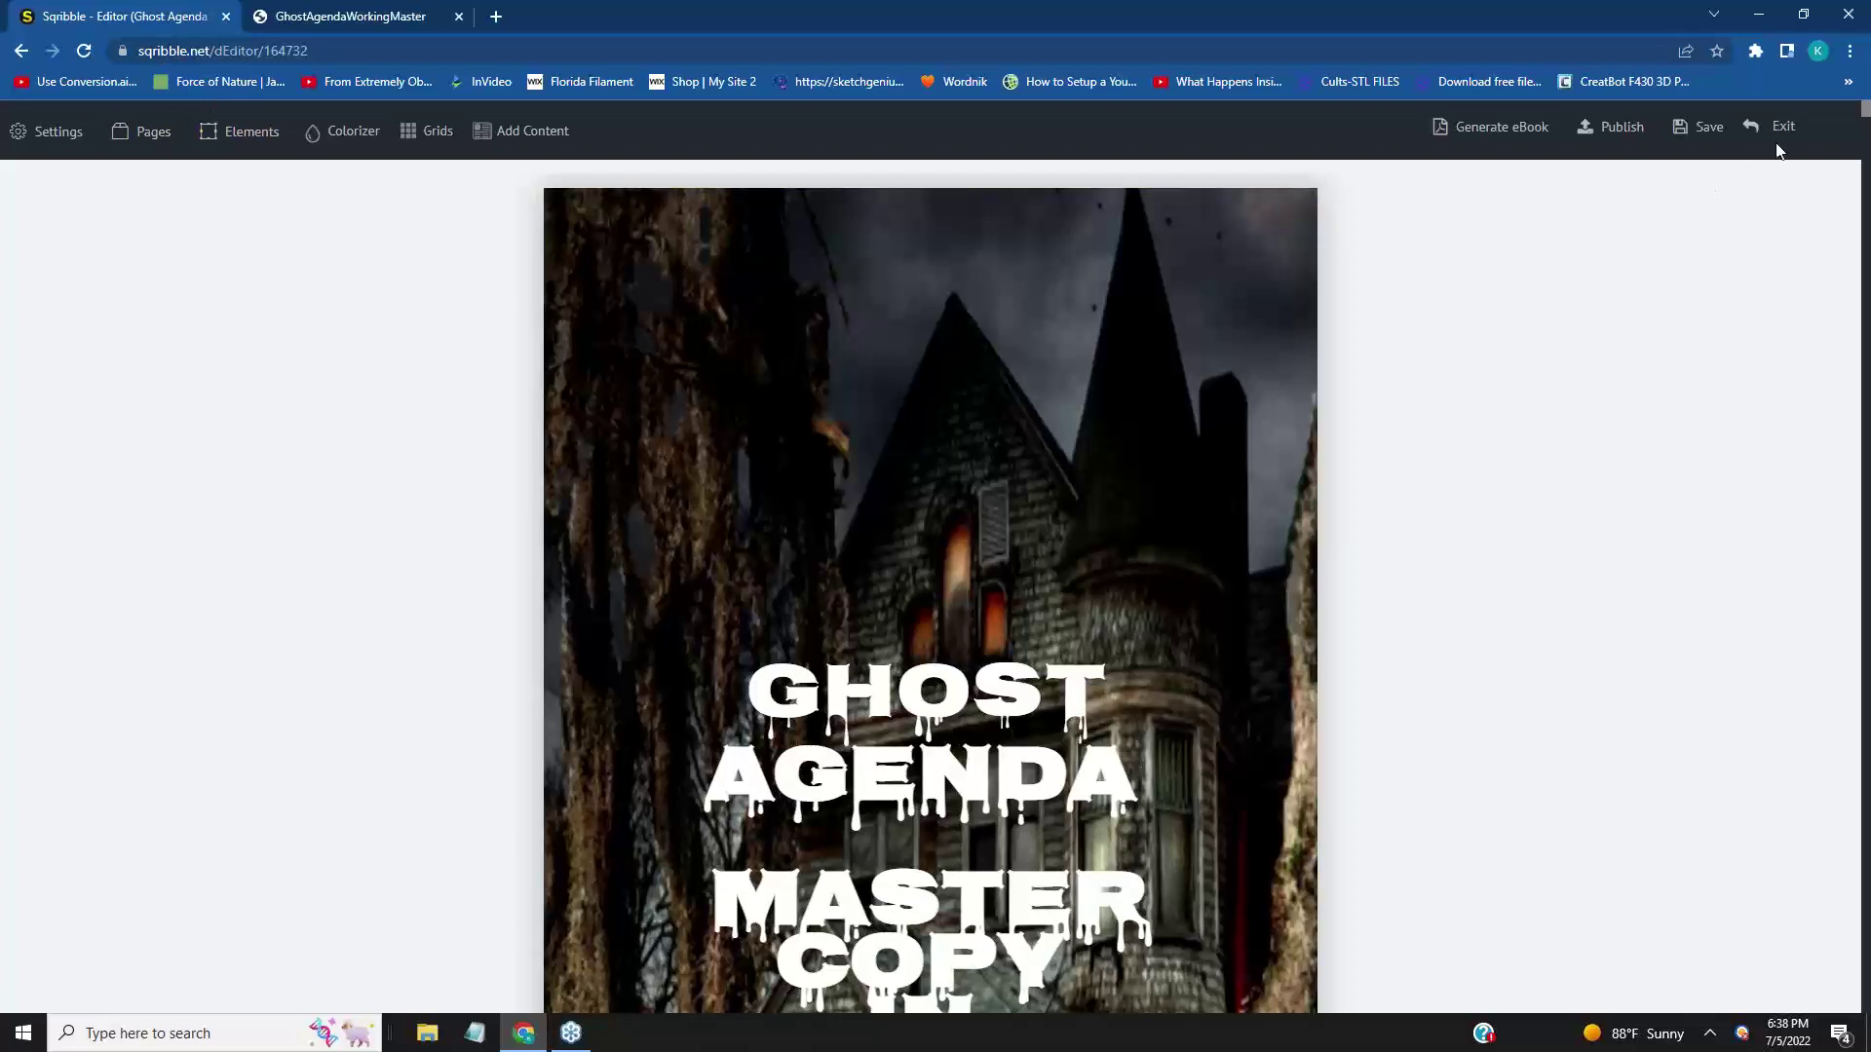
- Save the Ghost Agenda working master, exit the editor, and bring up the Sqribble project list
{"action": "mouse_move", "coordinate": [1779, 129]}
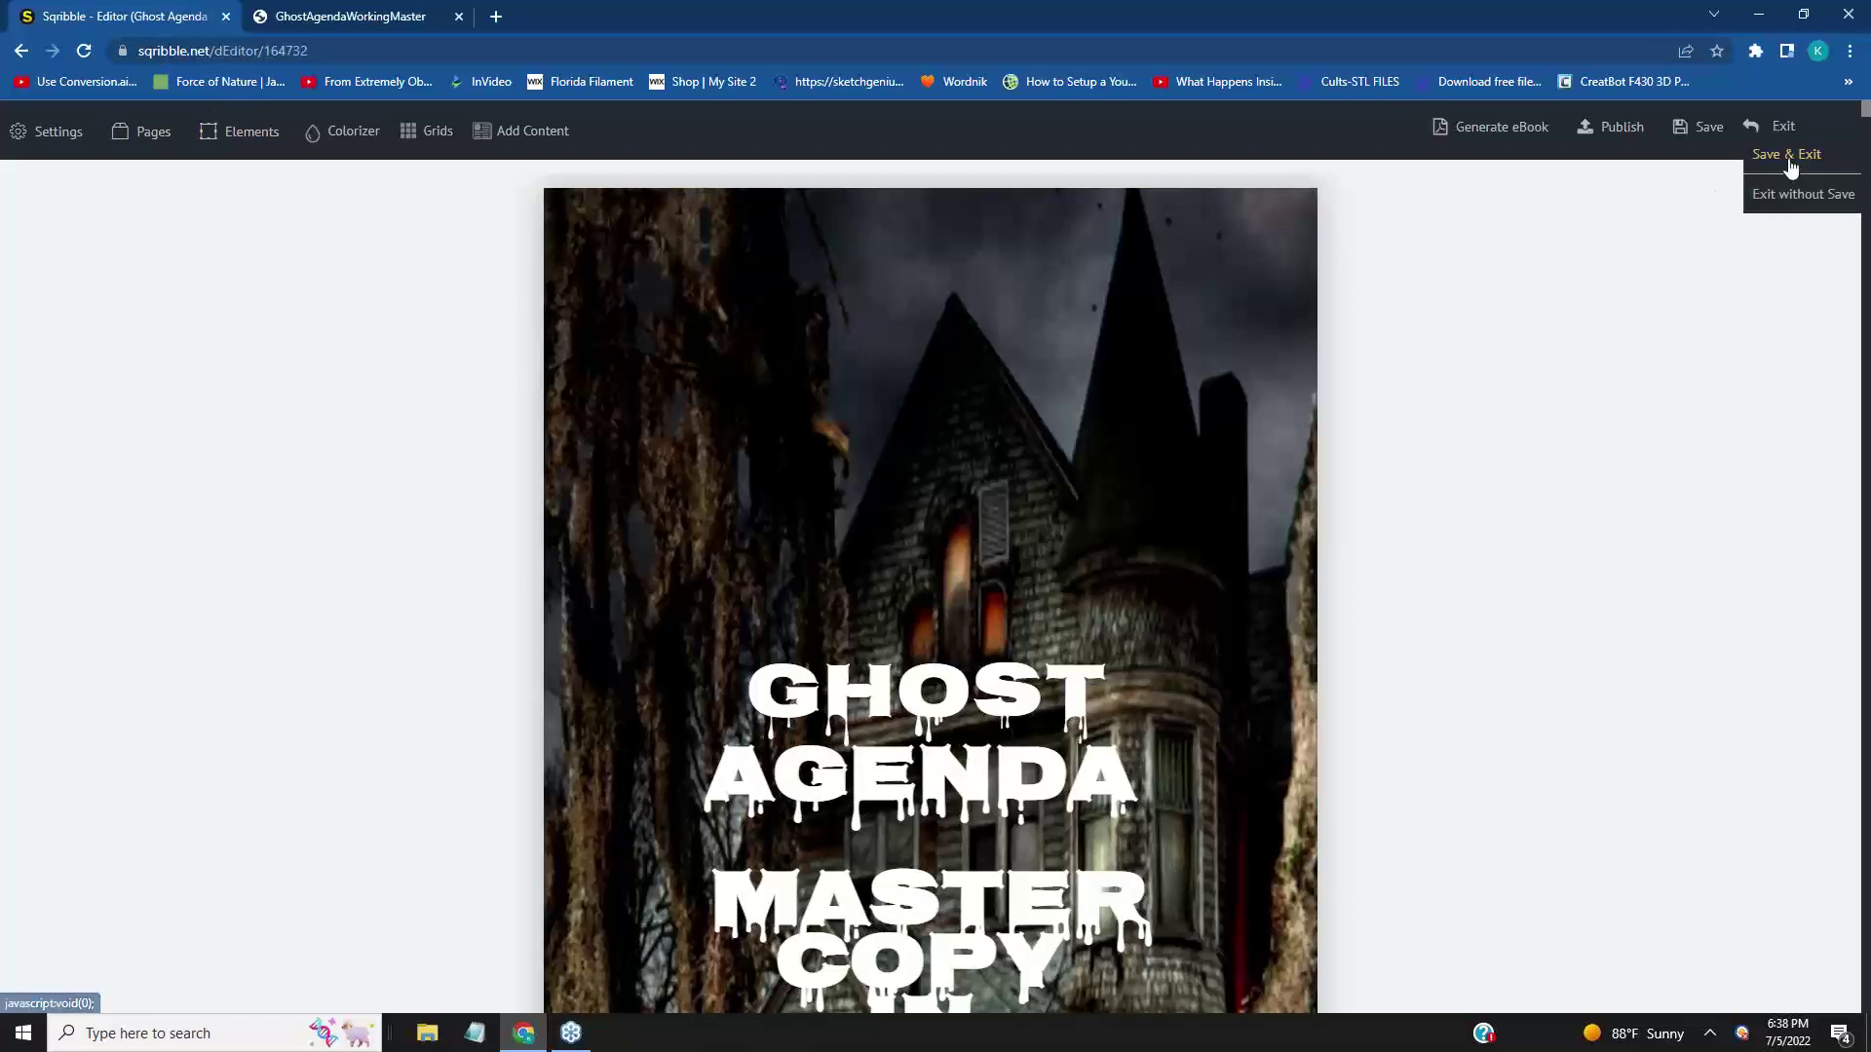
{"action": "left_click", "coordinate": [1791, 163]}
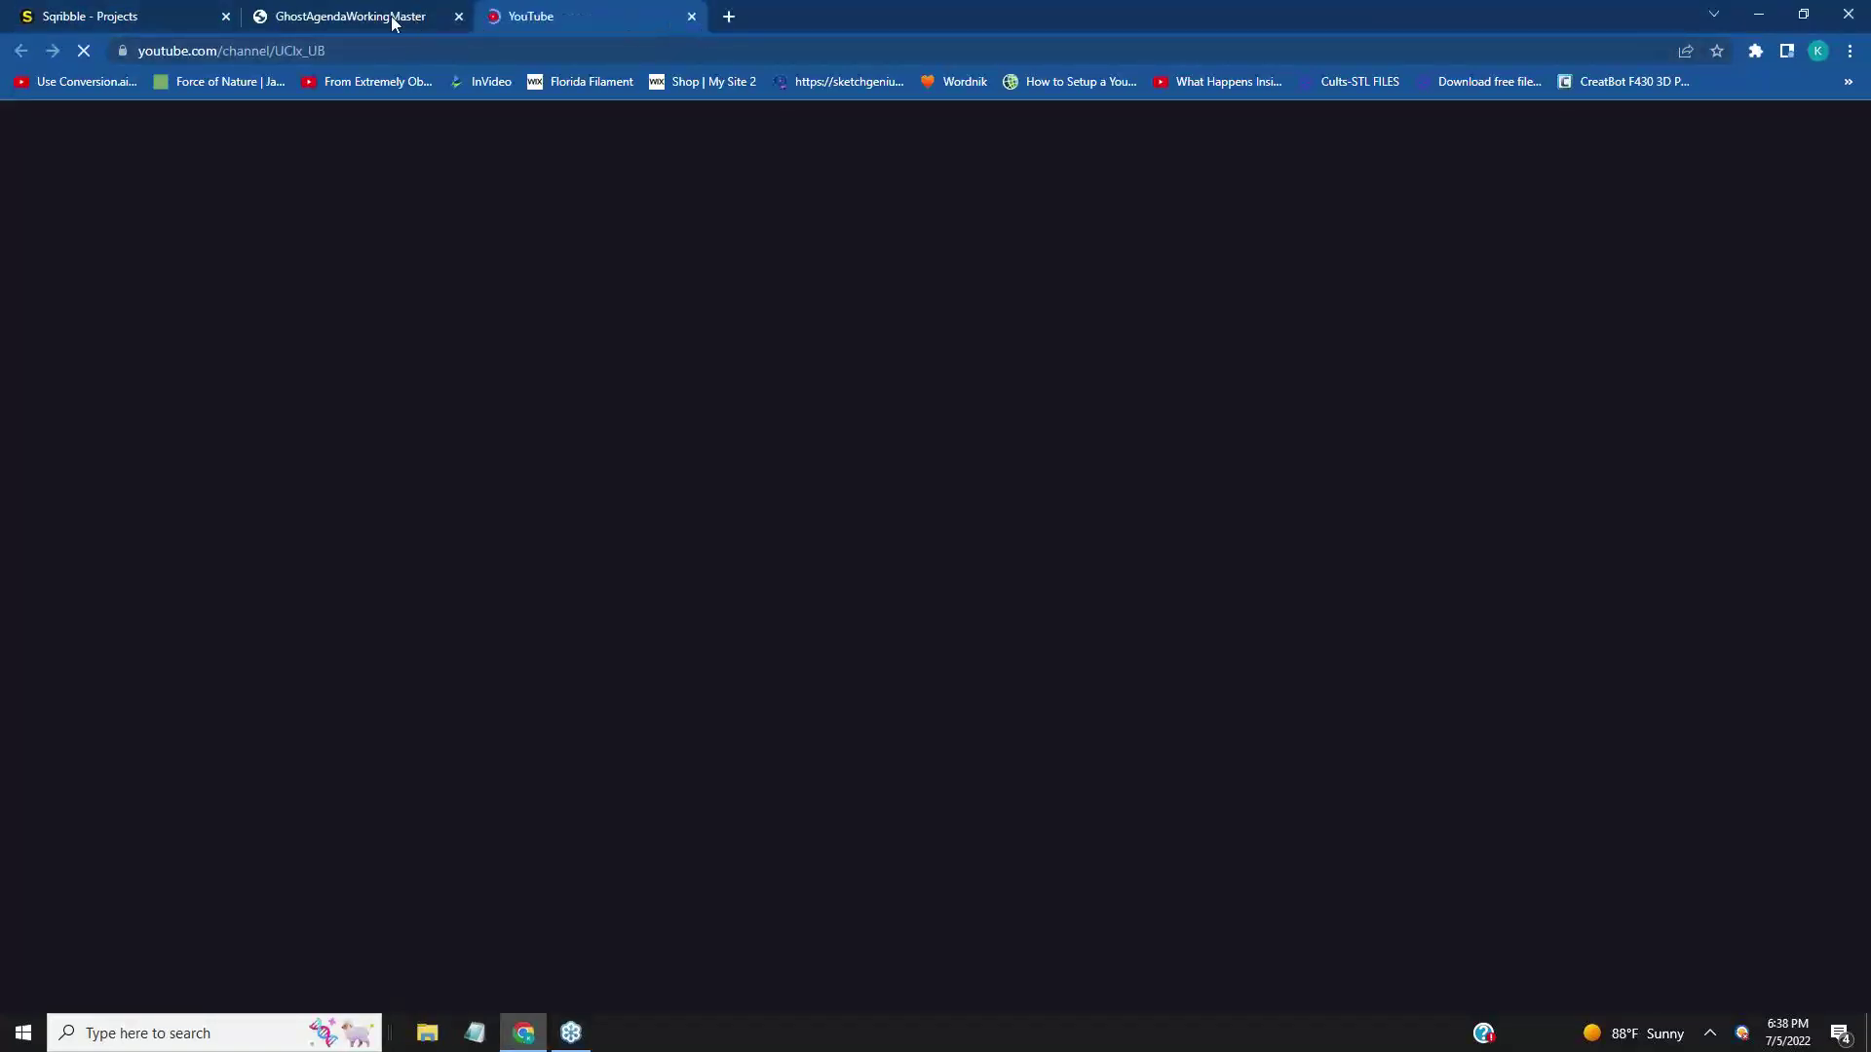
{"action": "left_click", "coordinate": [392, 20]}
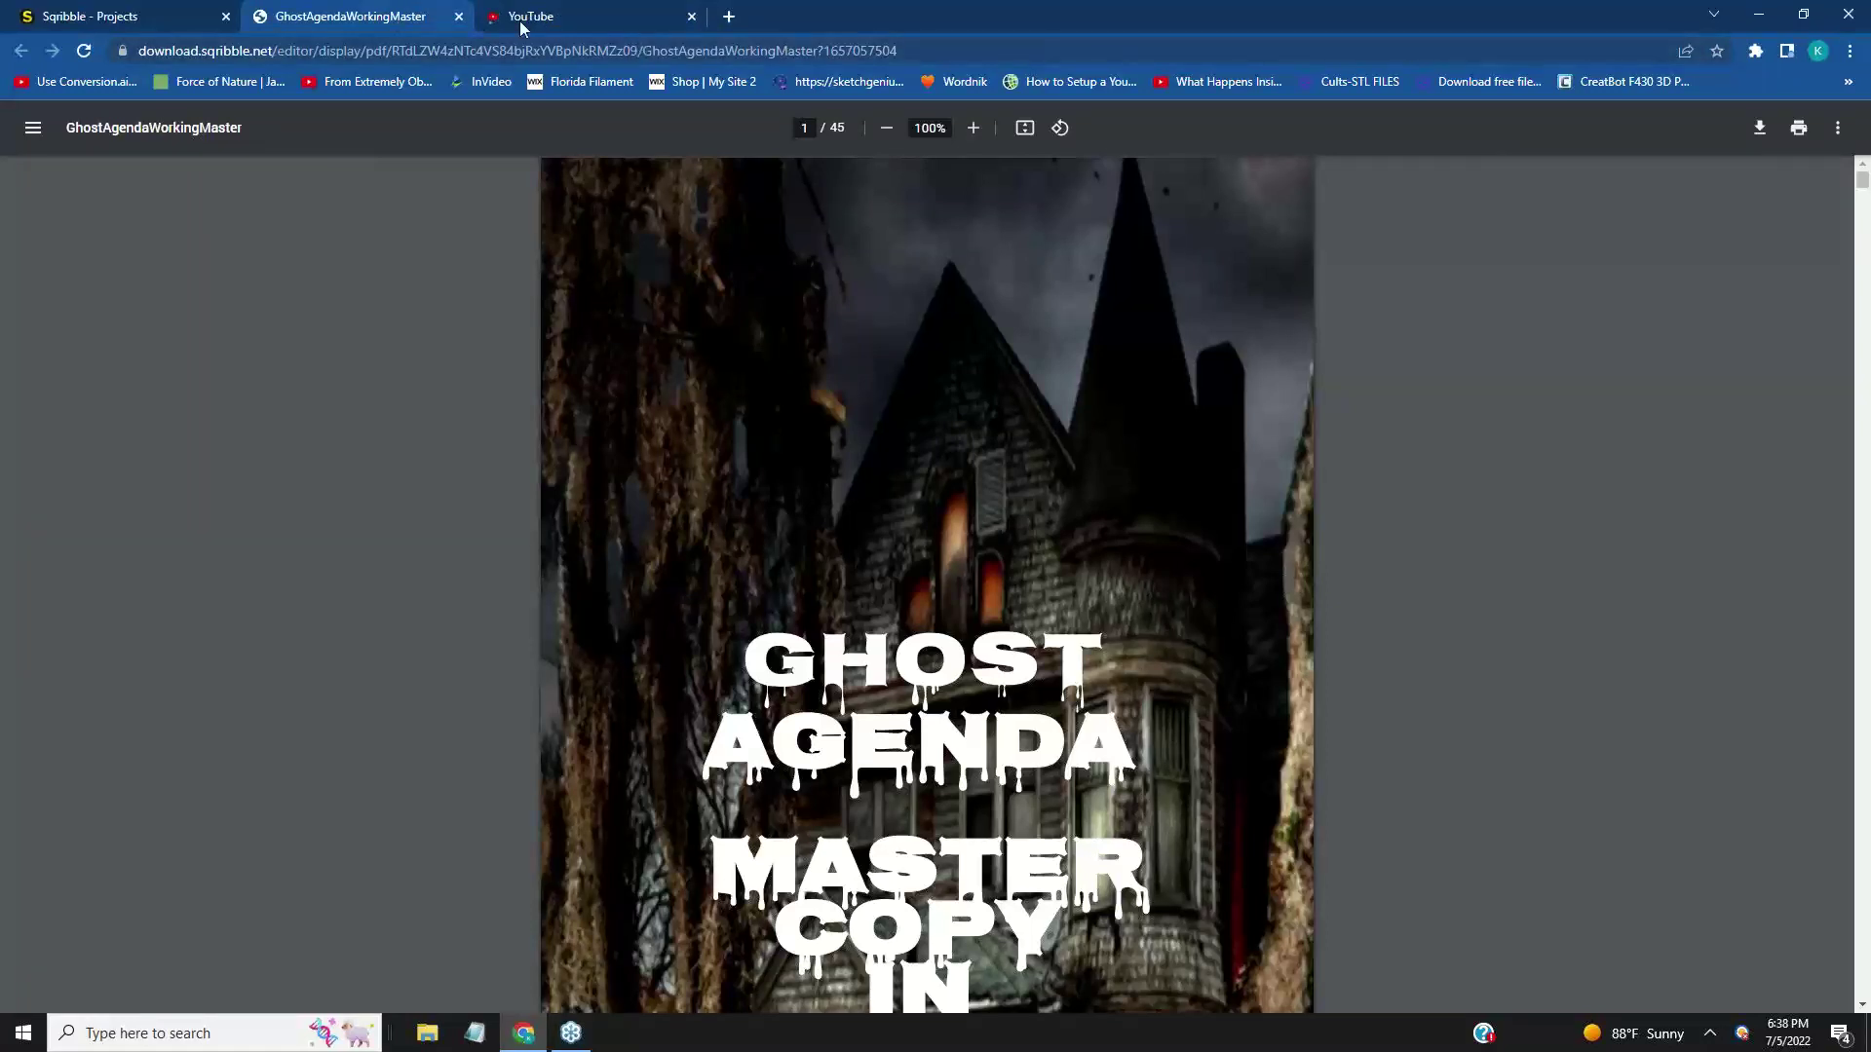
{"action": "left_click", "coordinate": [136, 20]}
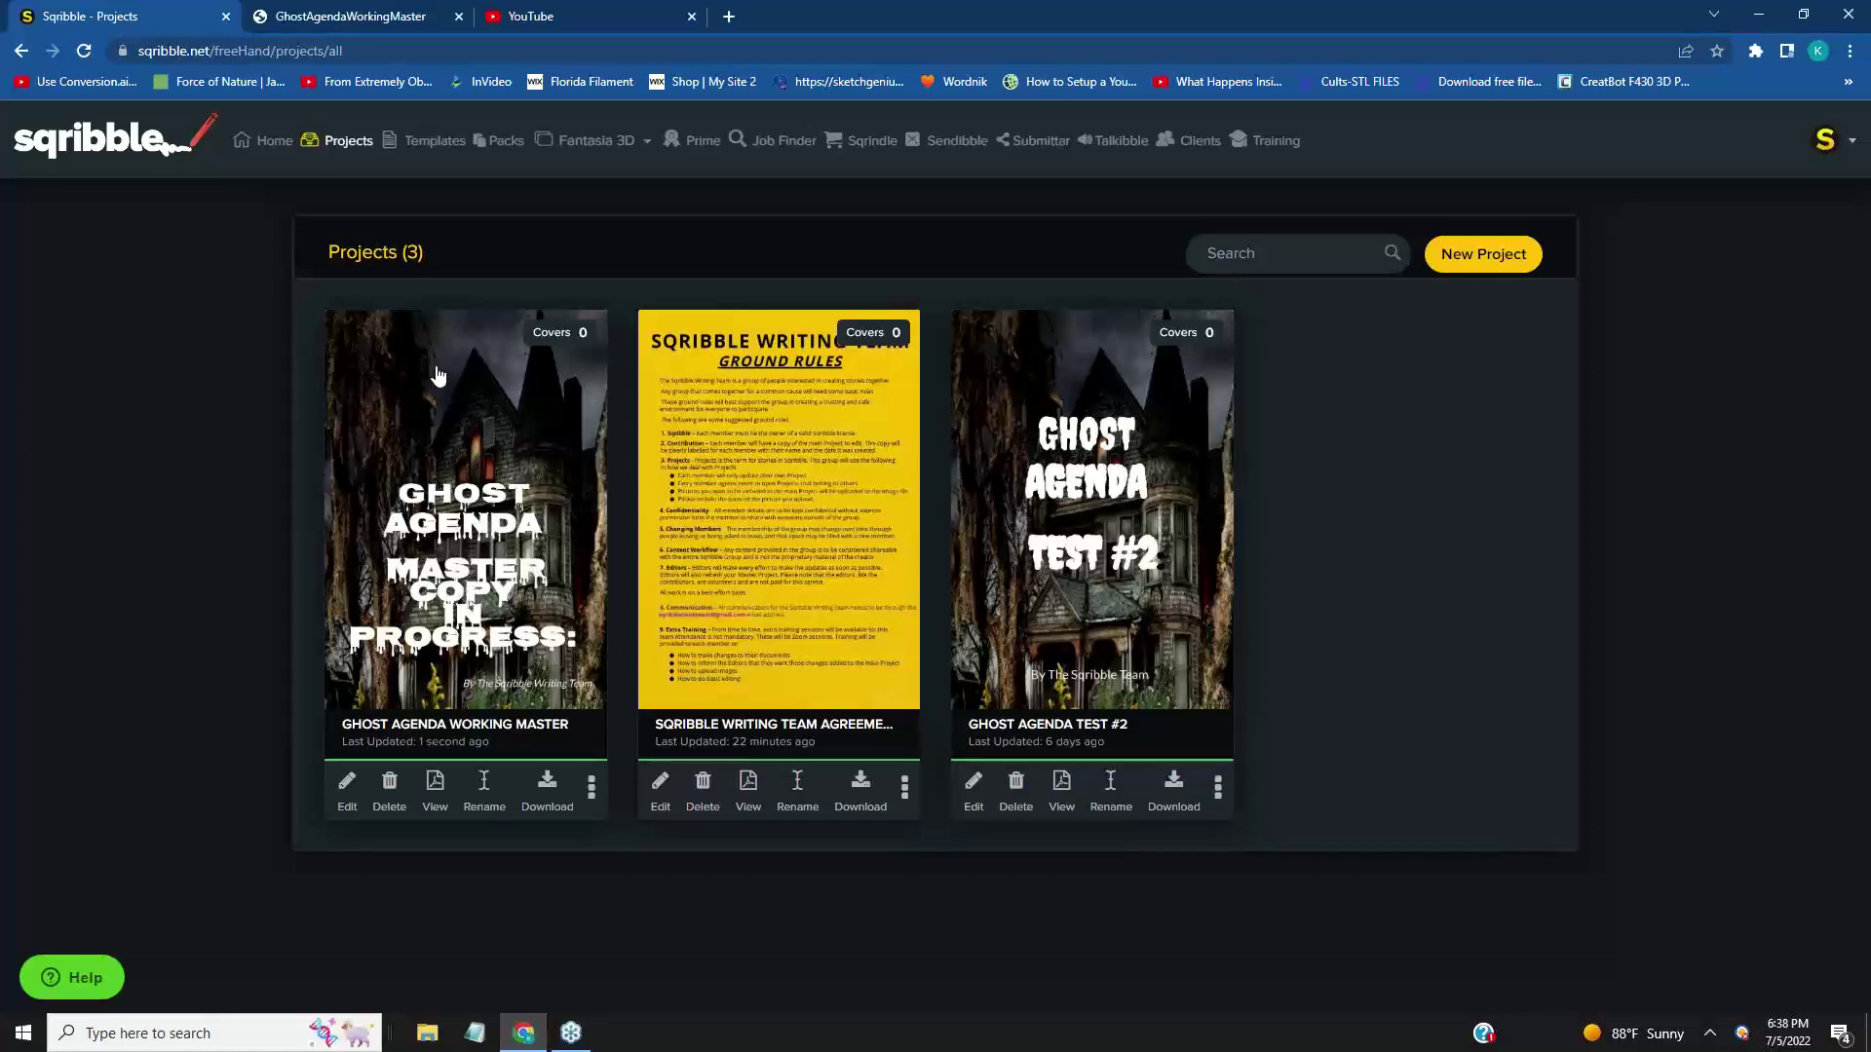
- Go to the Sqribble dashboard, dismiss the members' promotion, and open the templates gallery
{"action": "left_click", "coordinate": [117, 146]}
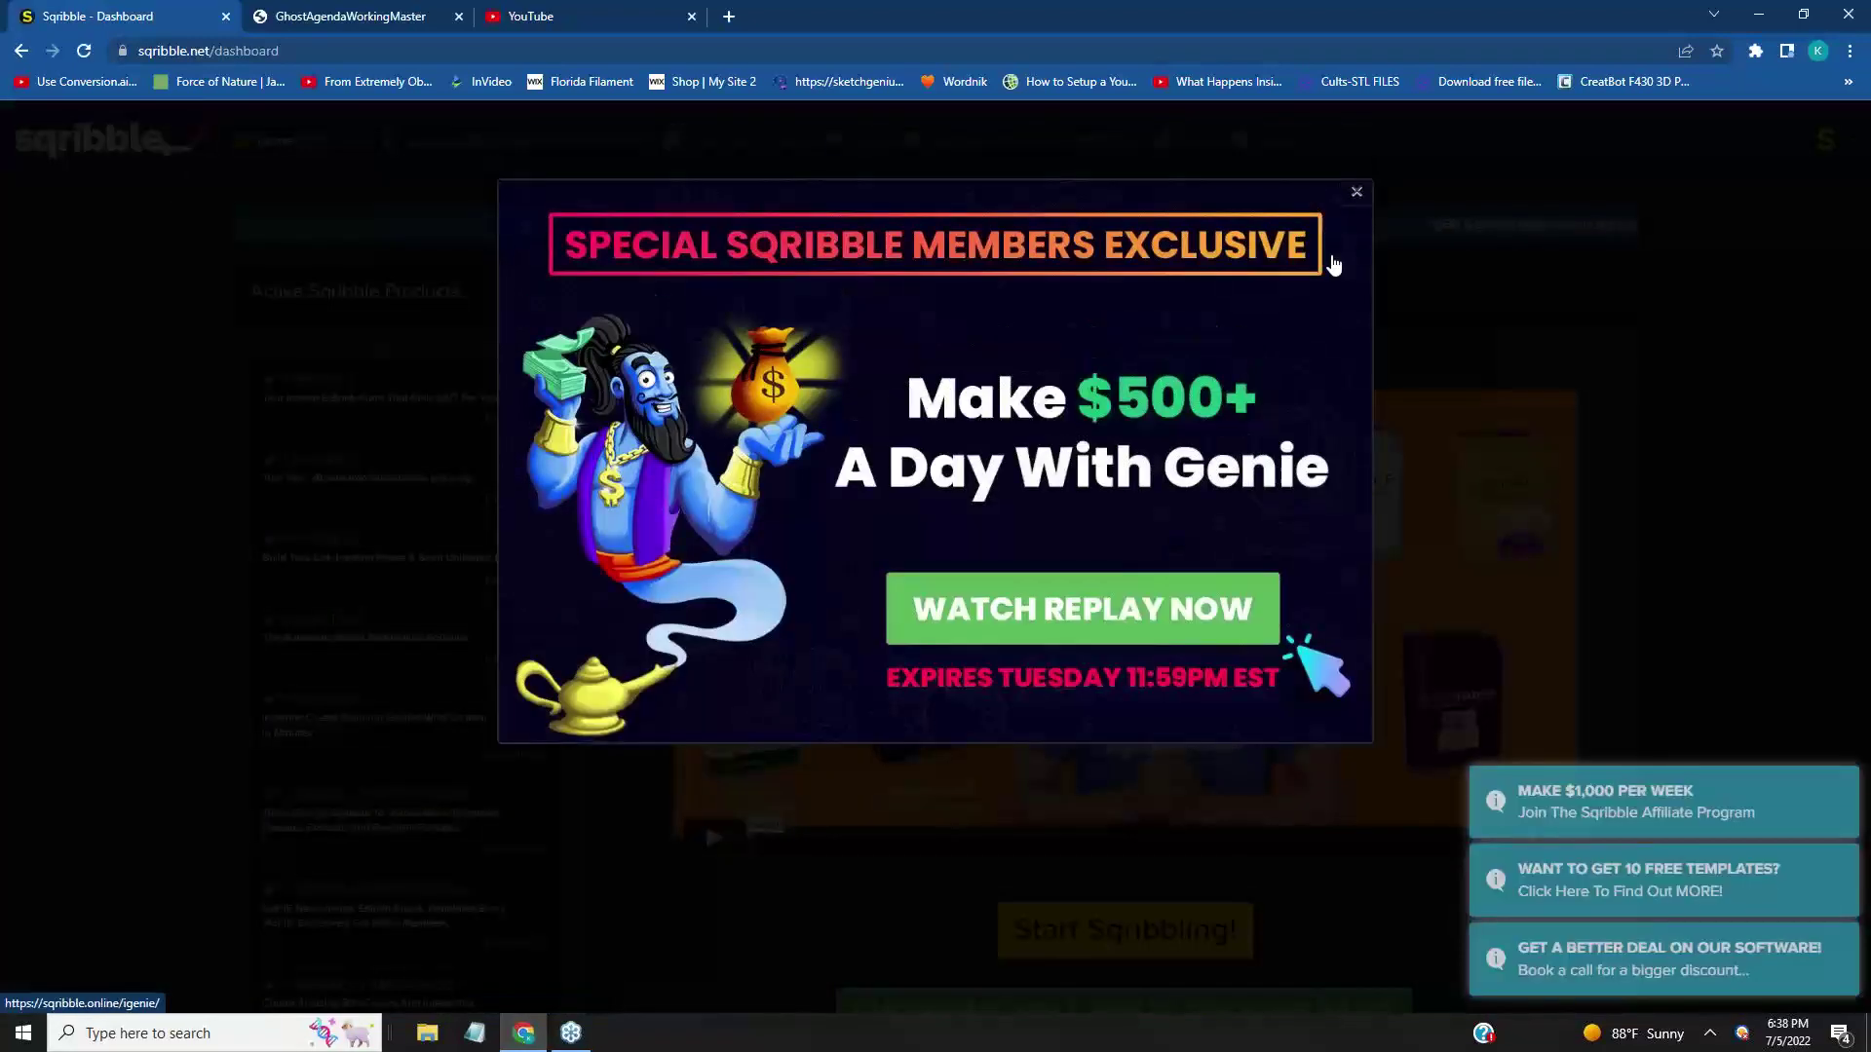
{"action": "left_click", "coordinate": [1357, 192]}
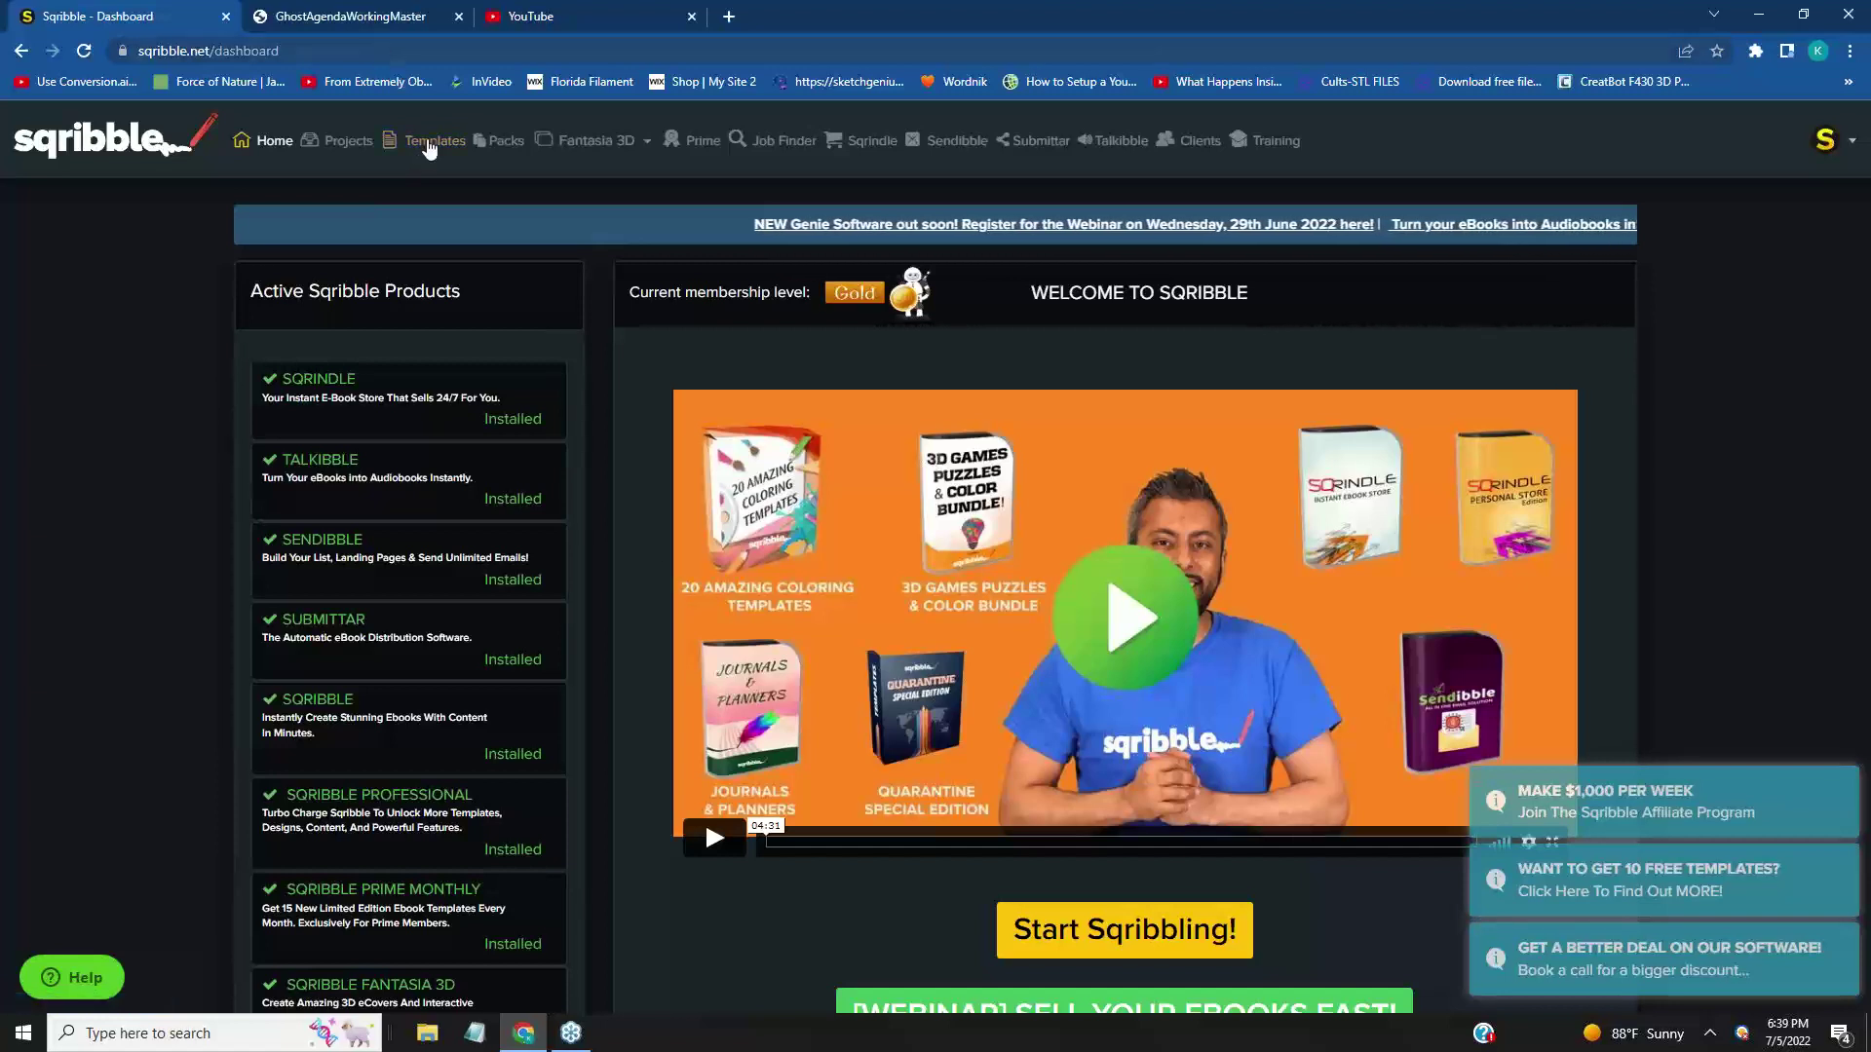
{"action": "left_click", "coordinate": [426, 140]}
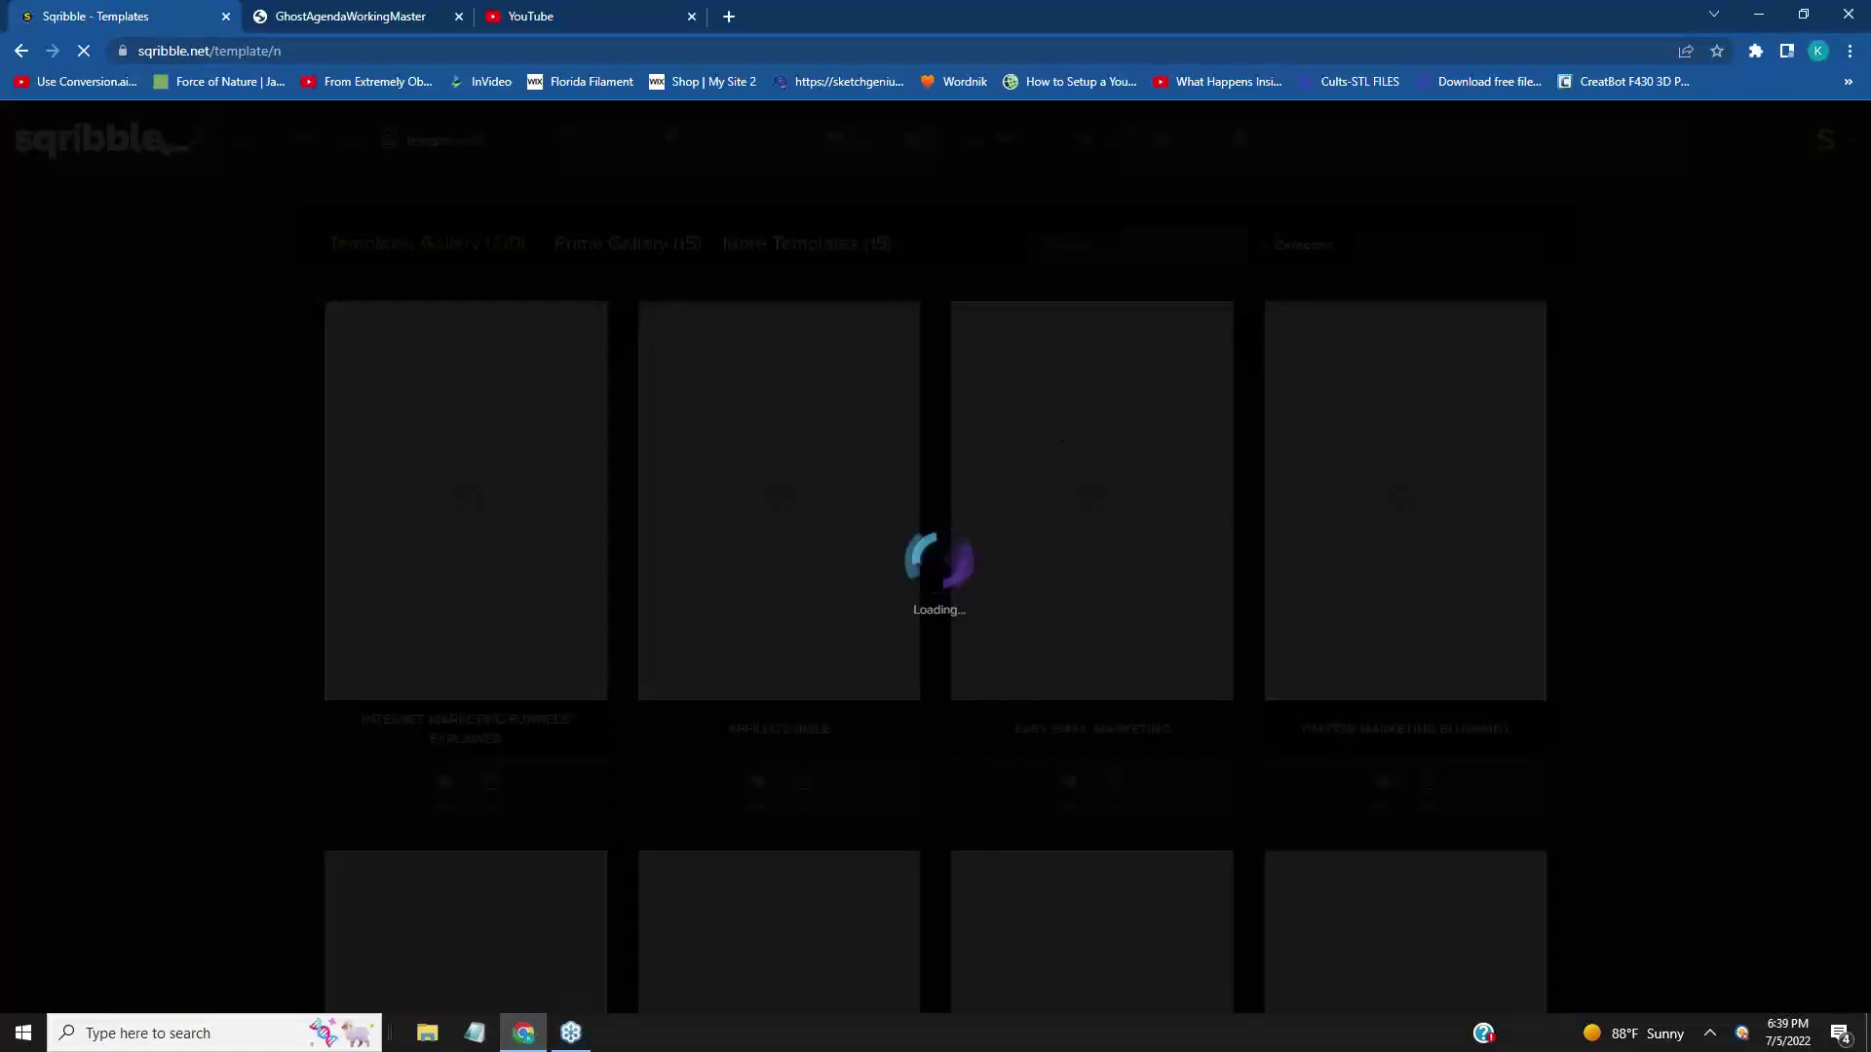
- Reload the YouTube channel page, inspect its address, and alternate between it and the GhostAgendaWorkingMaster PDF
{"action": "left_click", "coordinate": [569, 15]}
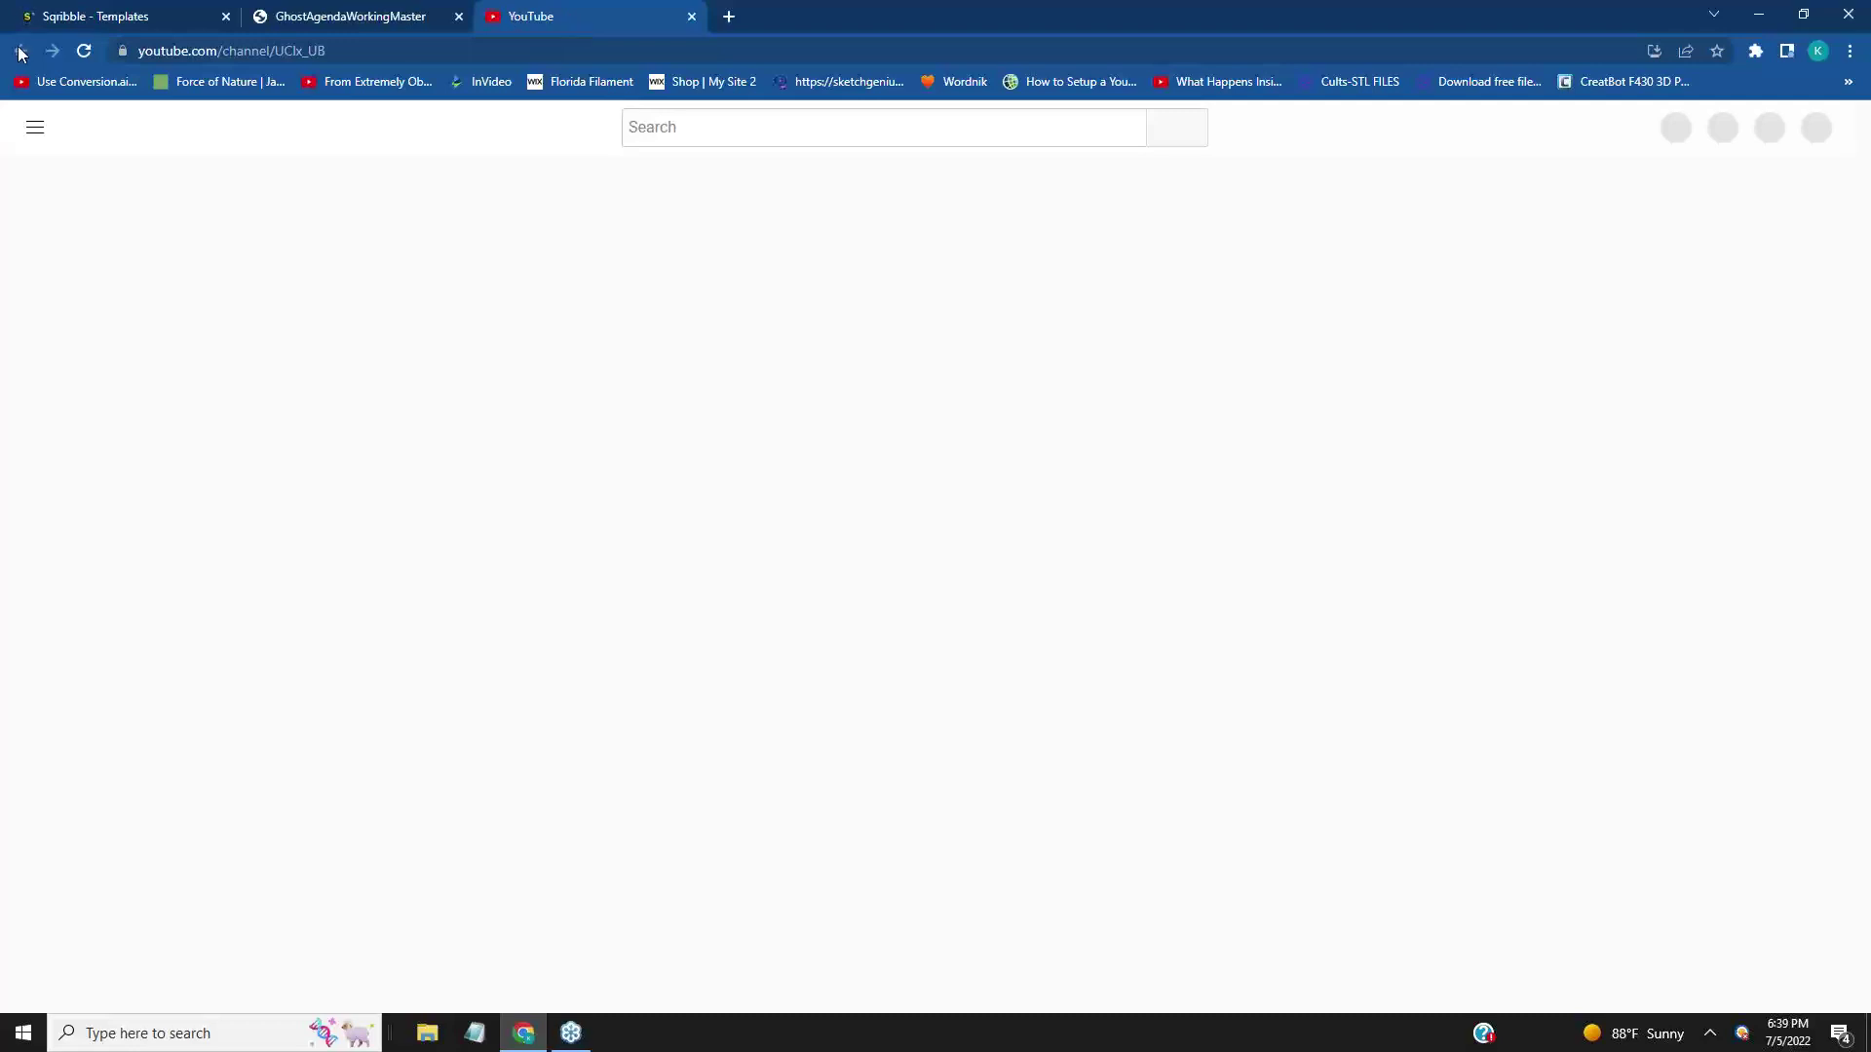
{"action": "left_click", "coordinate": [86, 51]}
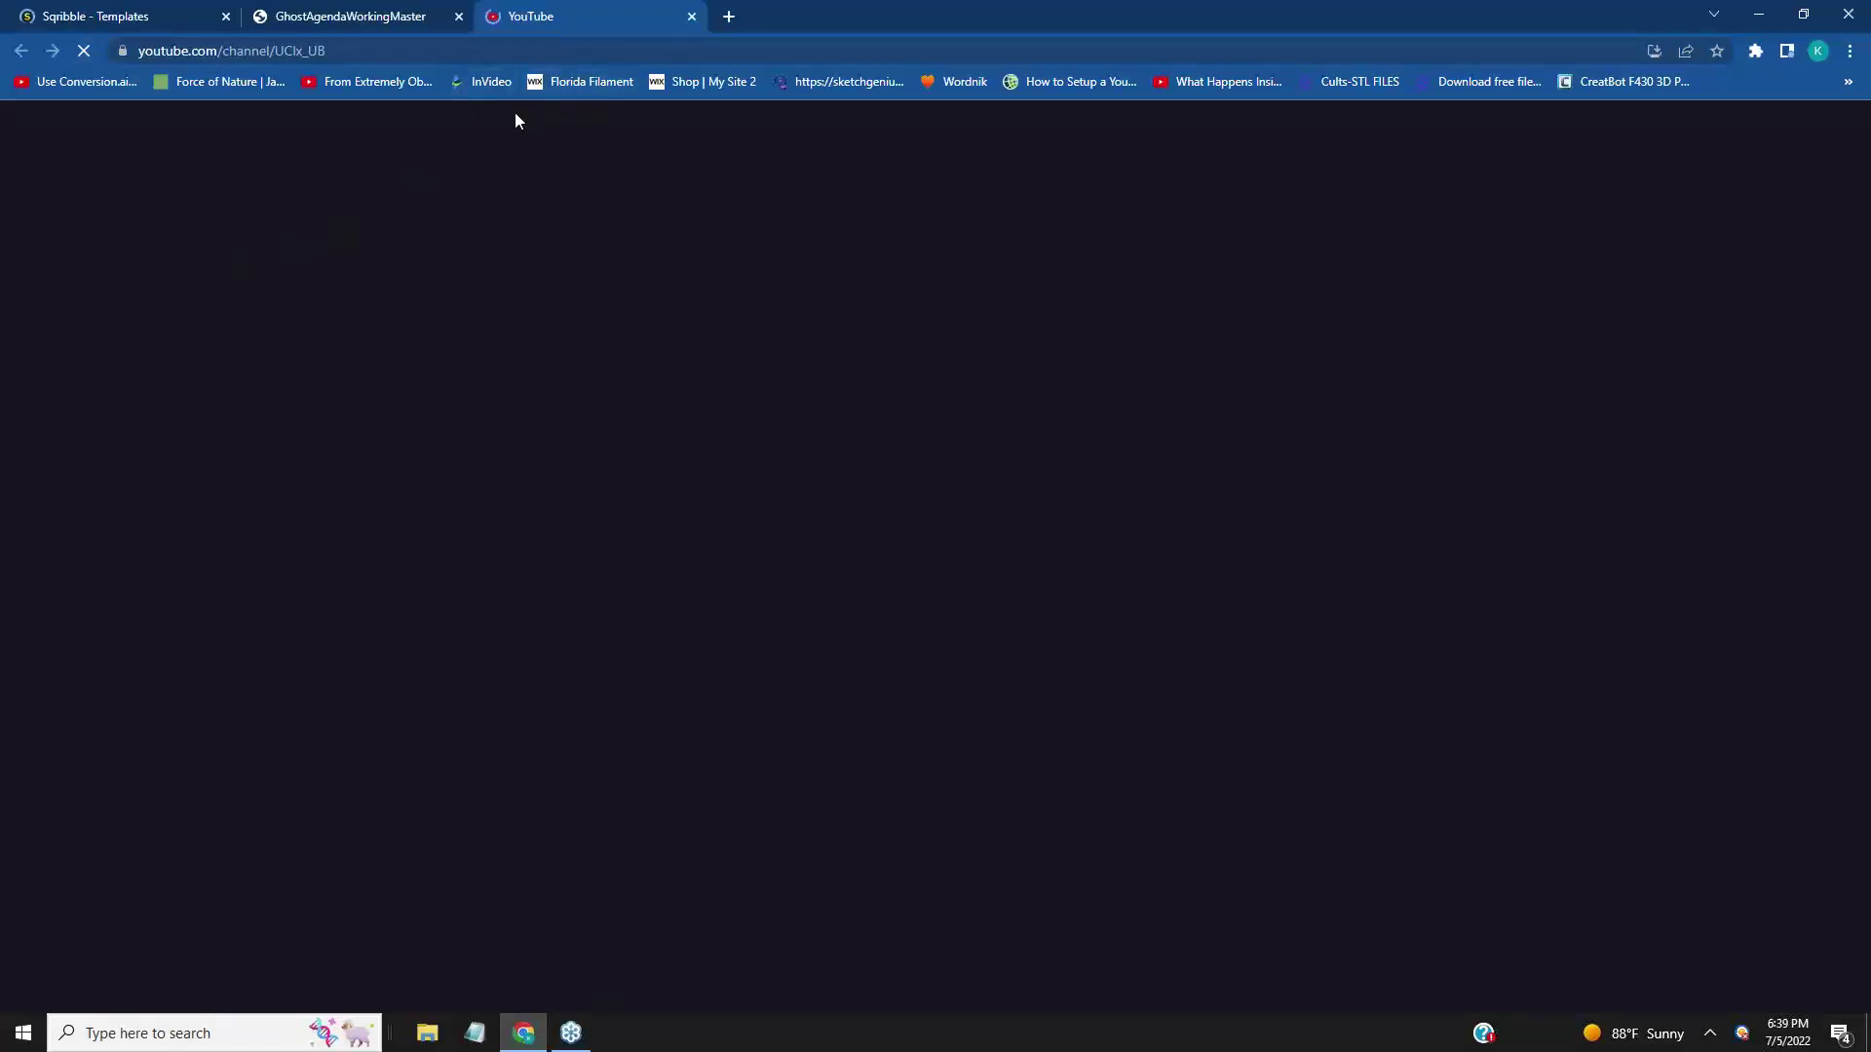
{"action": "left_click", "coordinate": [444, 49]}
{"action": "left_click", "coordinate": [444, 49]}
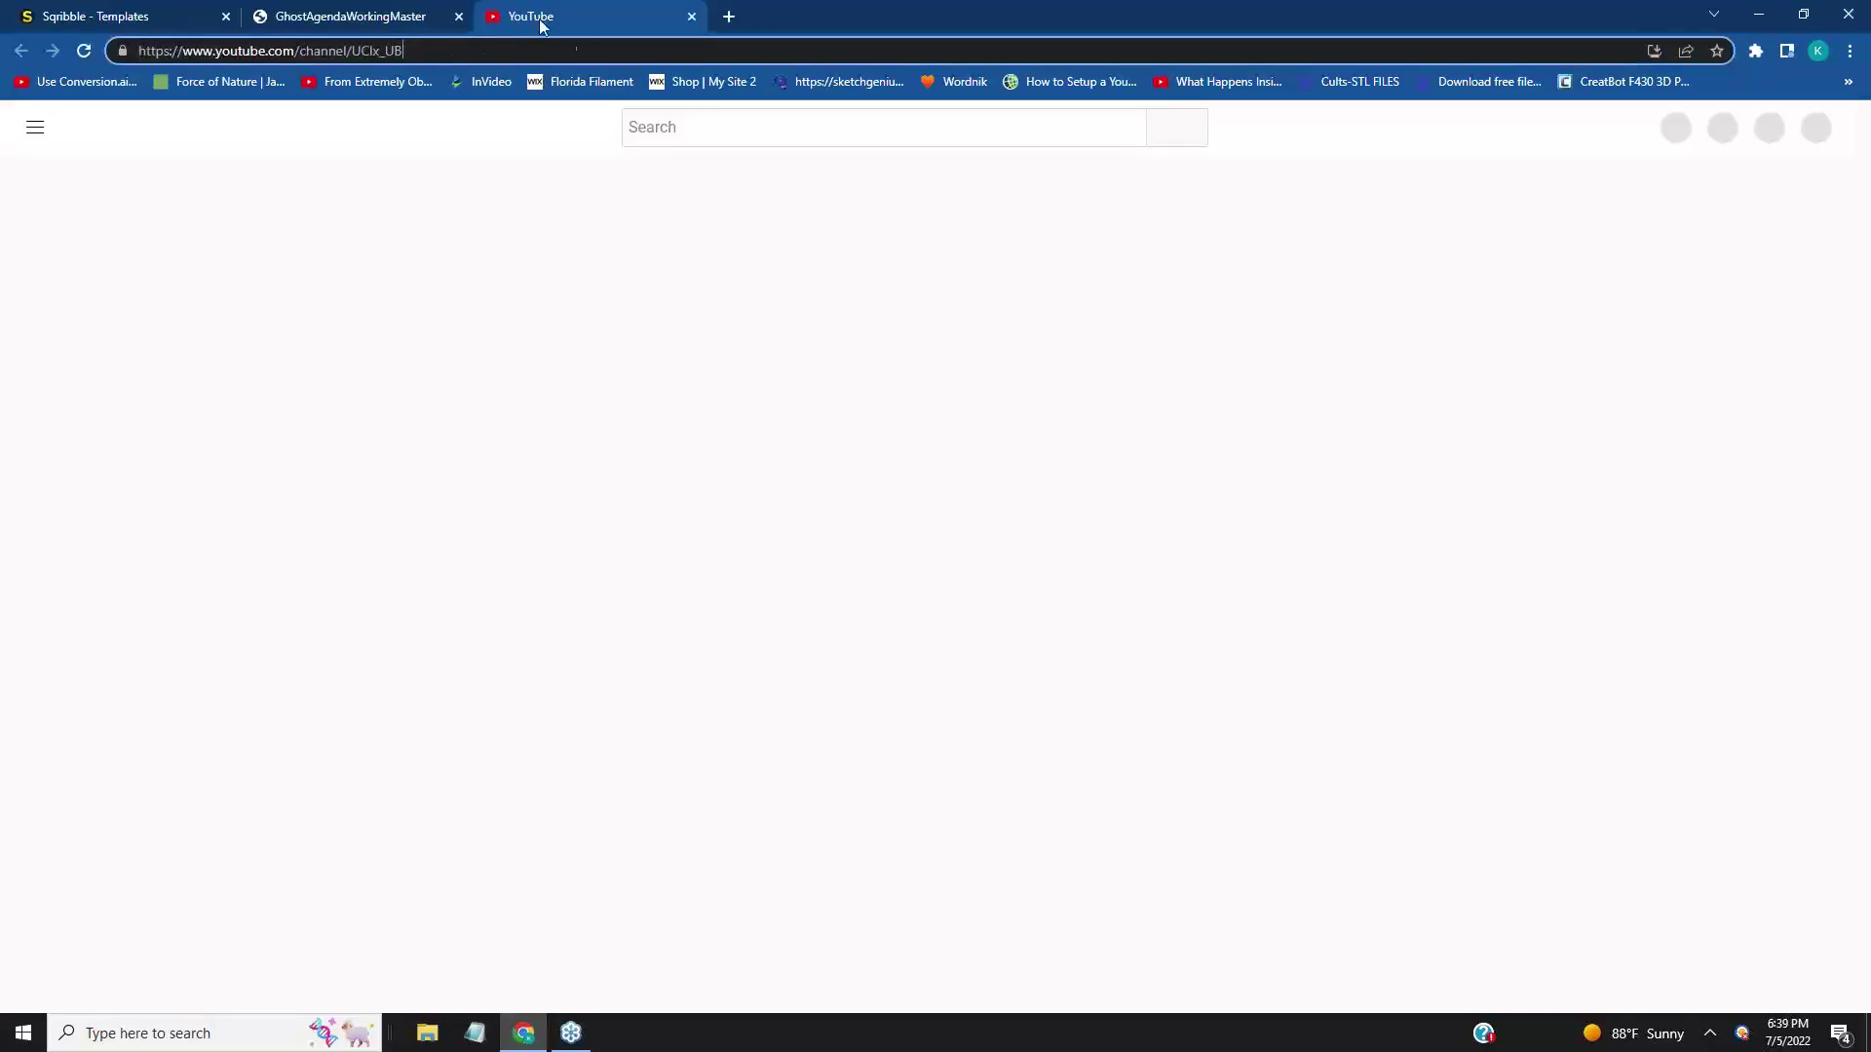
{"action": "left_click", "coordinate": [329, 23]}
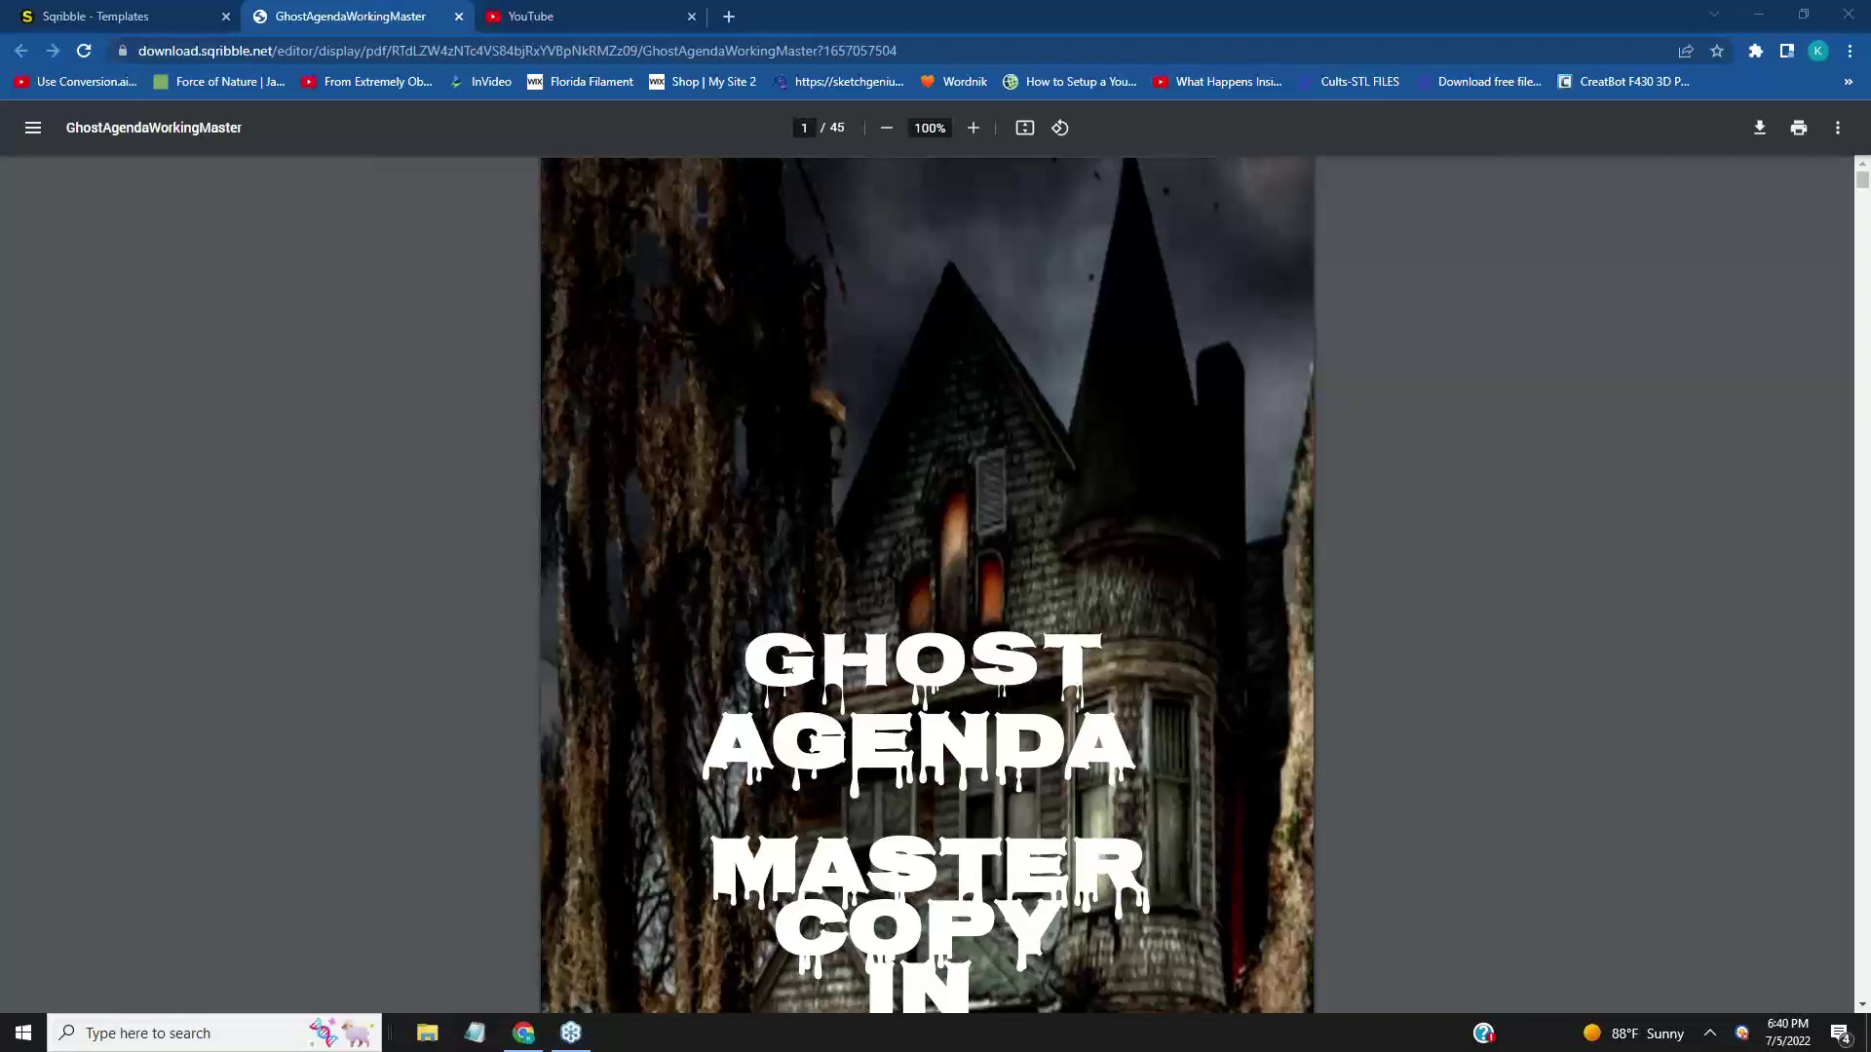
{"action": "left_click", "coordinate": [565, 20]}
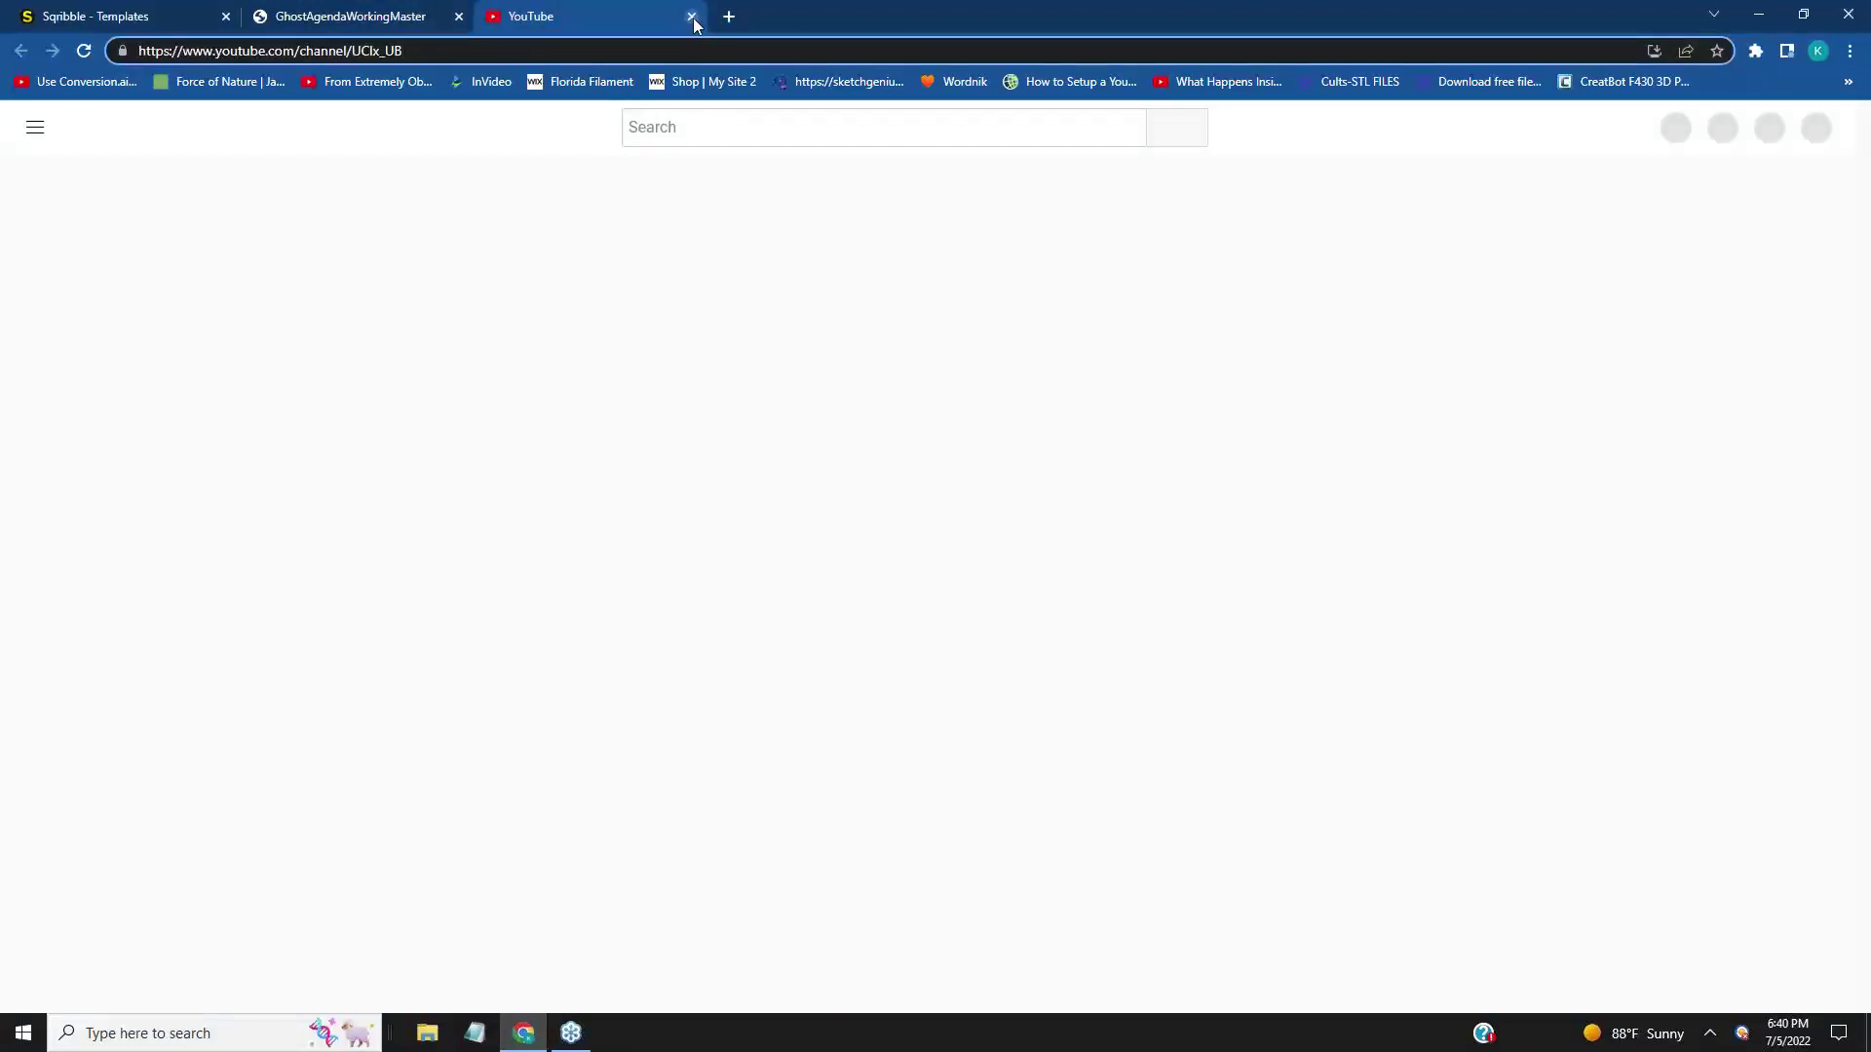
- Close the YouTube page, return to the Sqribble templates gallery, and browse its ebook cover designs
{"action": "left_click", "coordinate": [692, 17]}
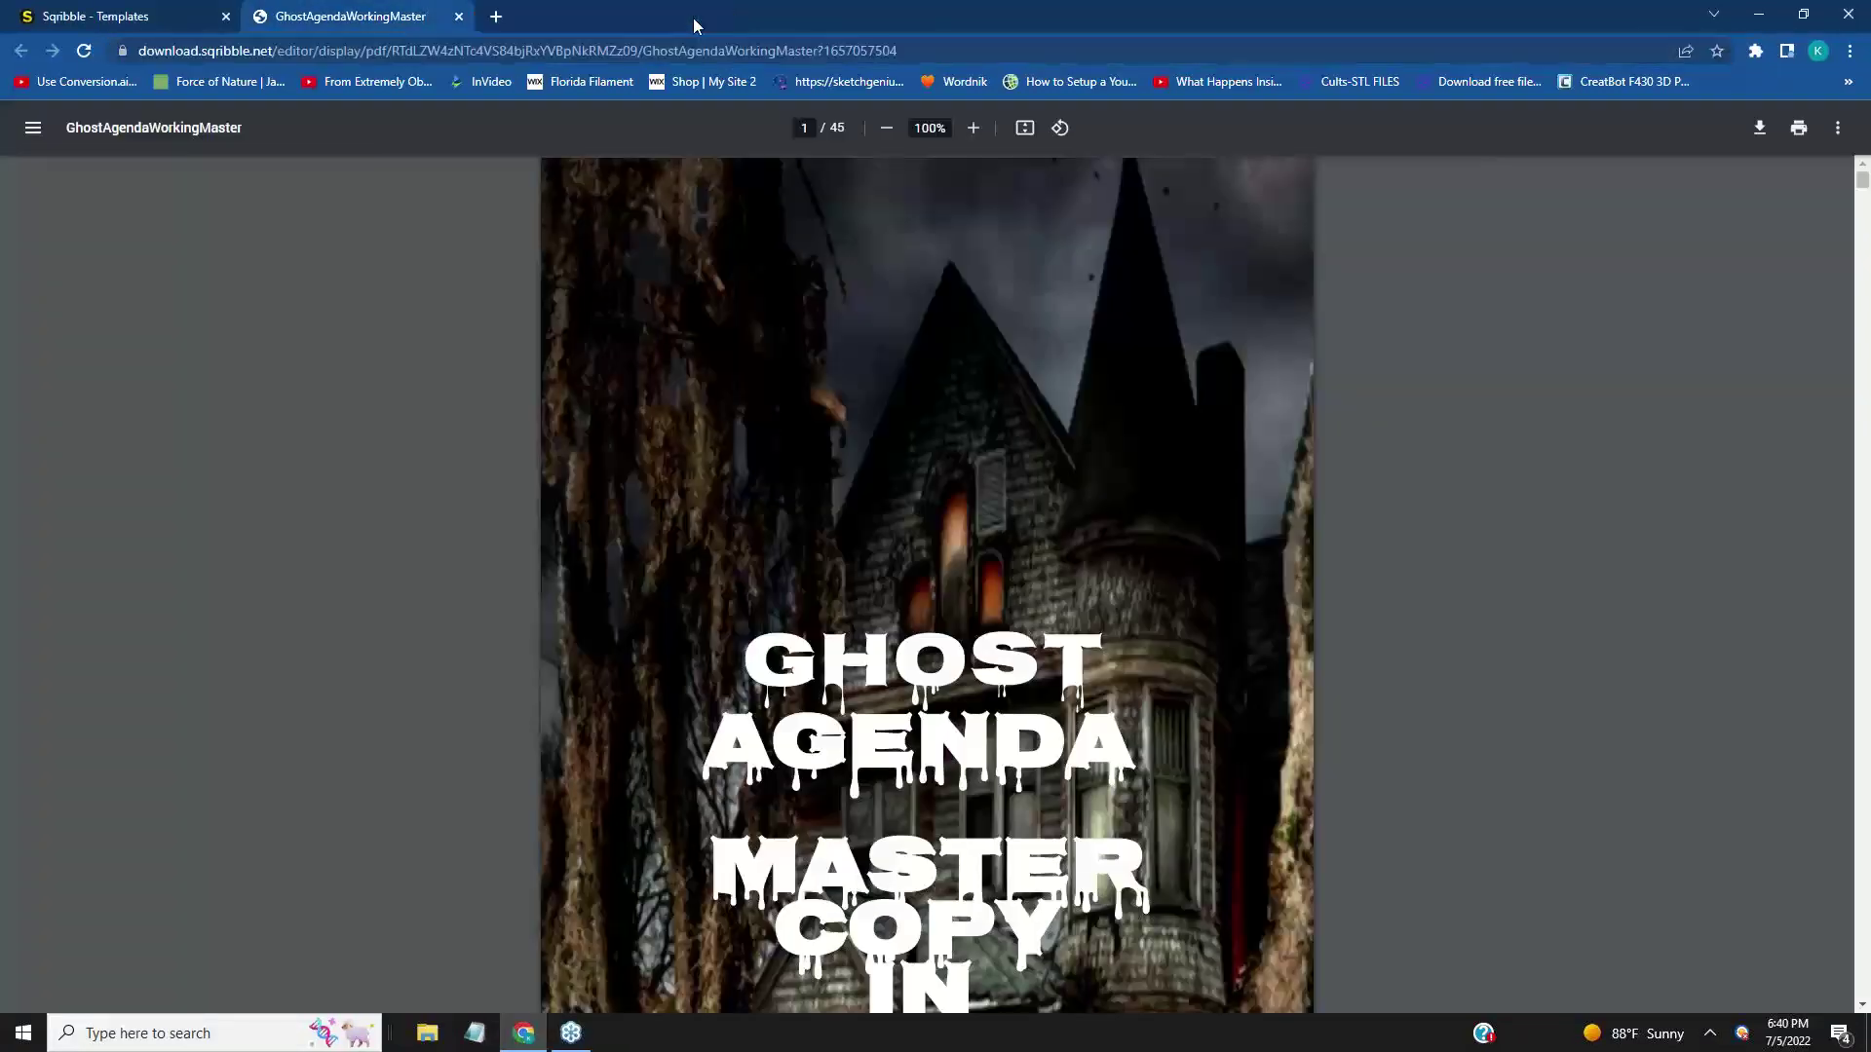
{"action": "left_click", "coordinate": [78, 21]}
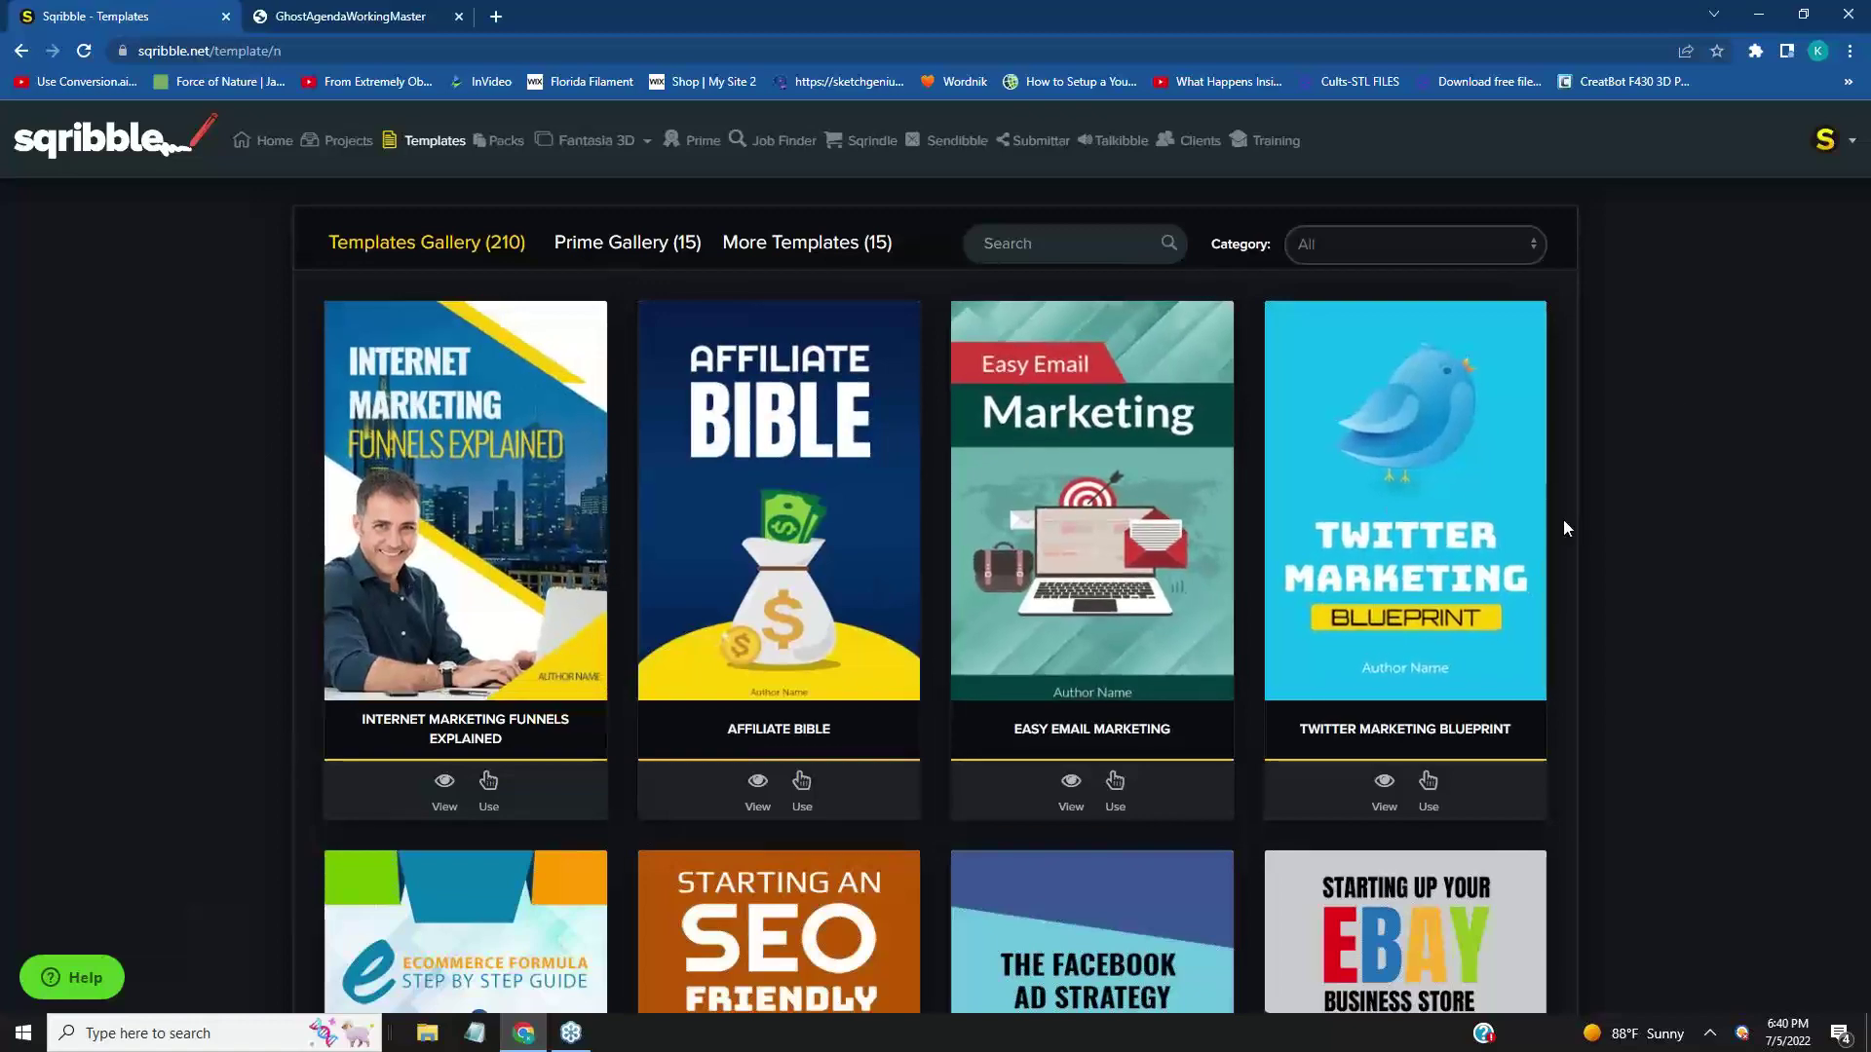
{"action": "scroll", "coordinate": [1748, 518], "scroll_direction": "down", "scroll_amount": 20}
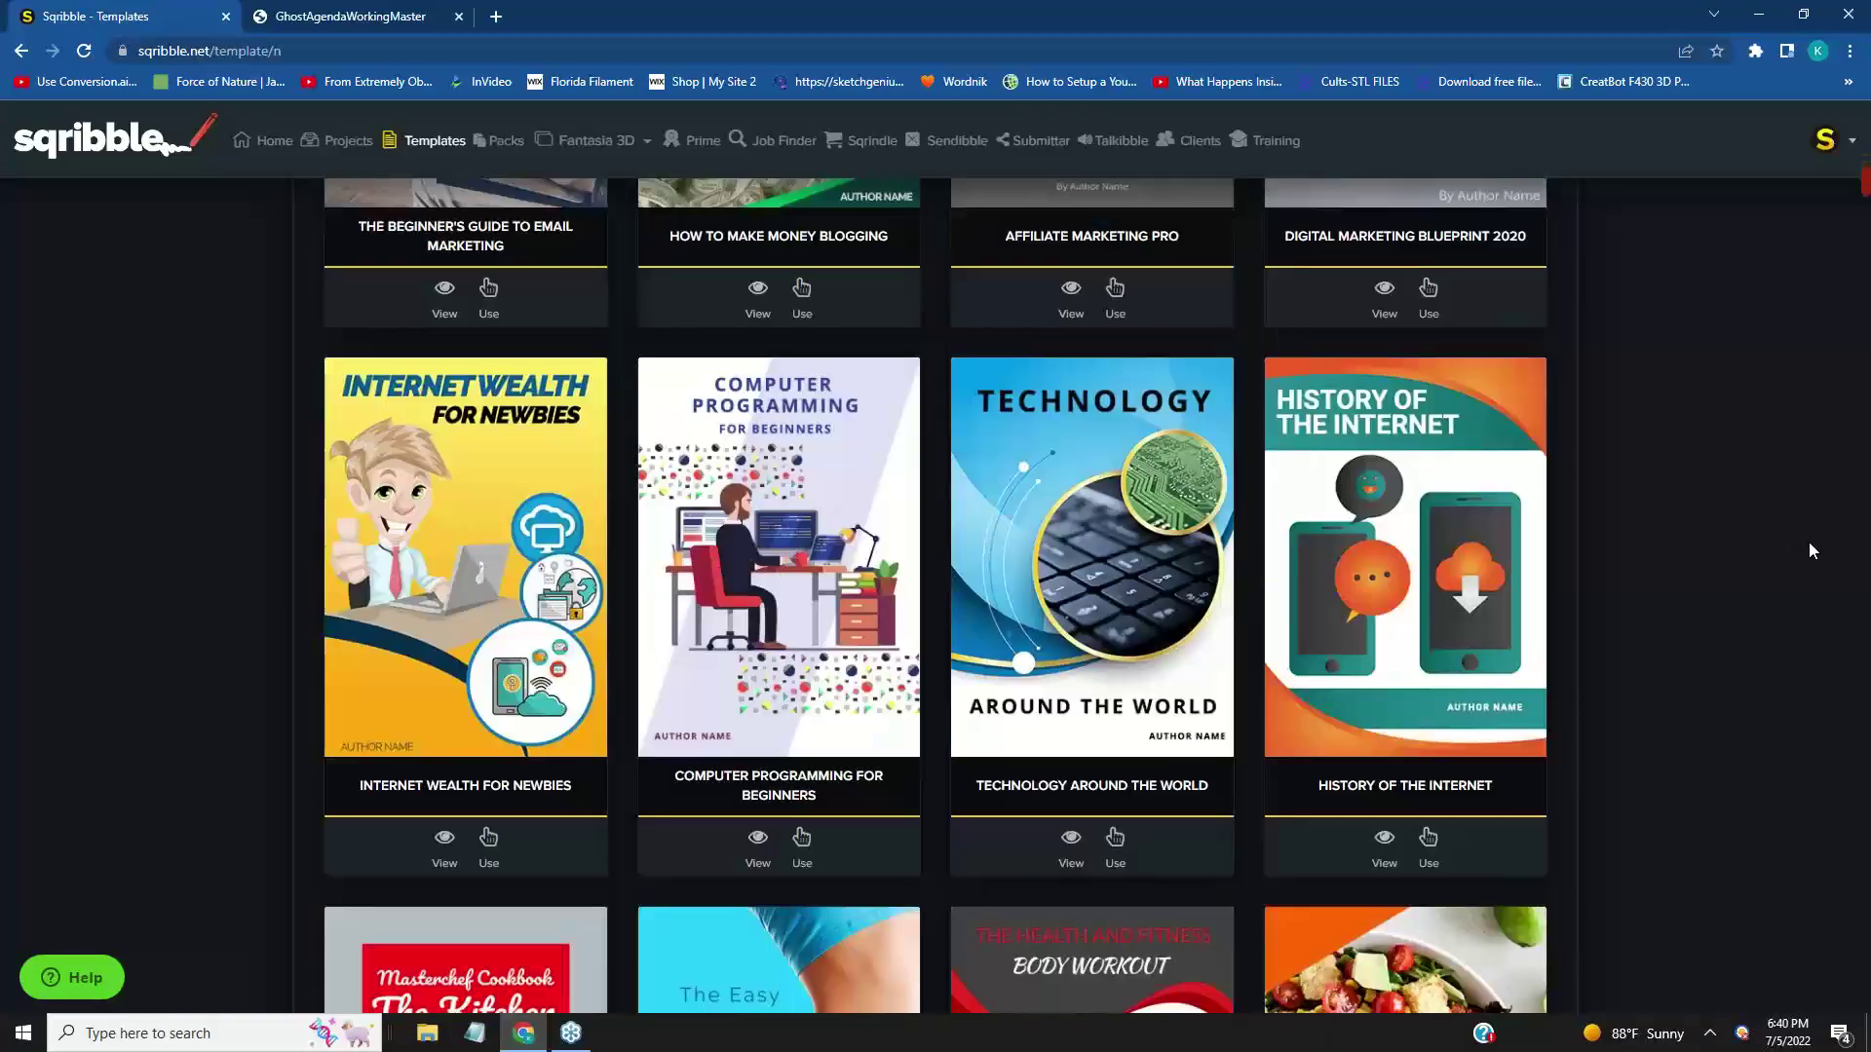
{"action": "scroll", "coordinate": [1808, 542], "scroll_direction": "down", "scroll_amount": 5}
{"action": "scroll", "coordinate": [1808, 542], "scroll_direction": "up", "scroll_amount": 2}
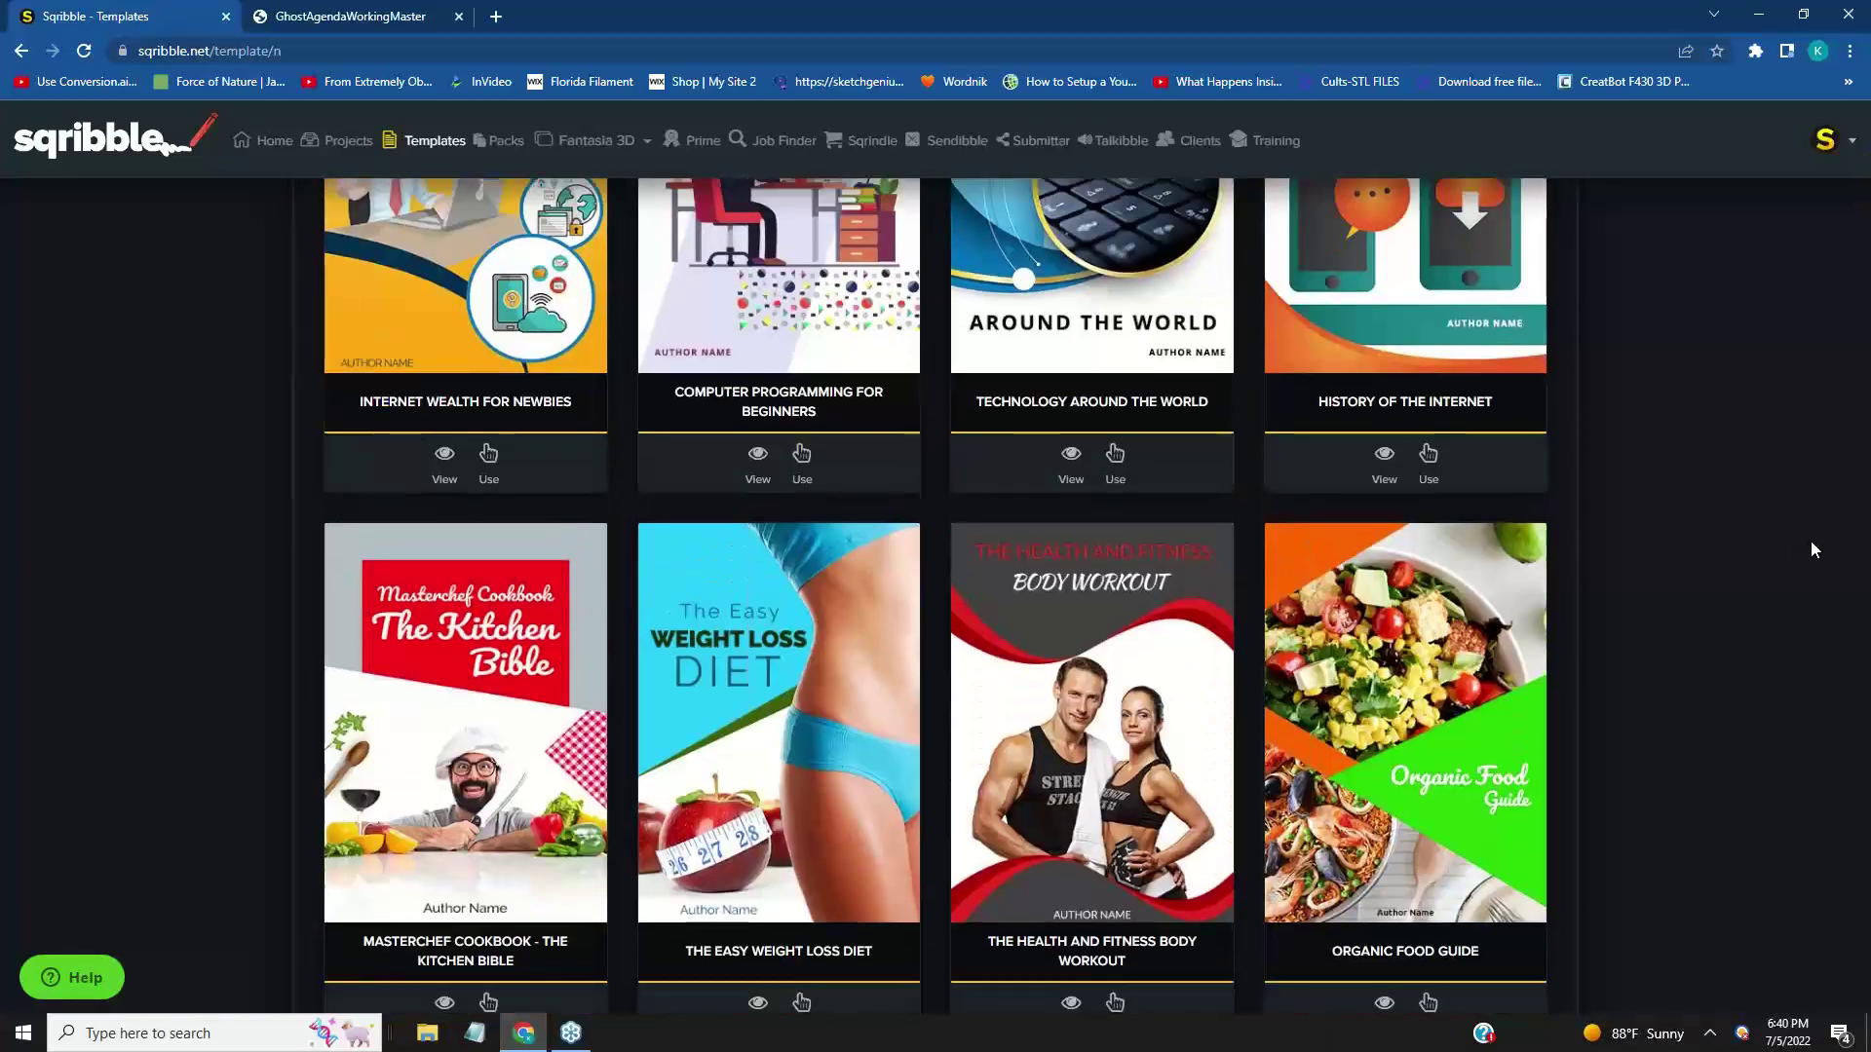
{"action": "scroll", "coordinate": [1810, 542], "scroll_direction": "down", "scroll_amount": 9}
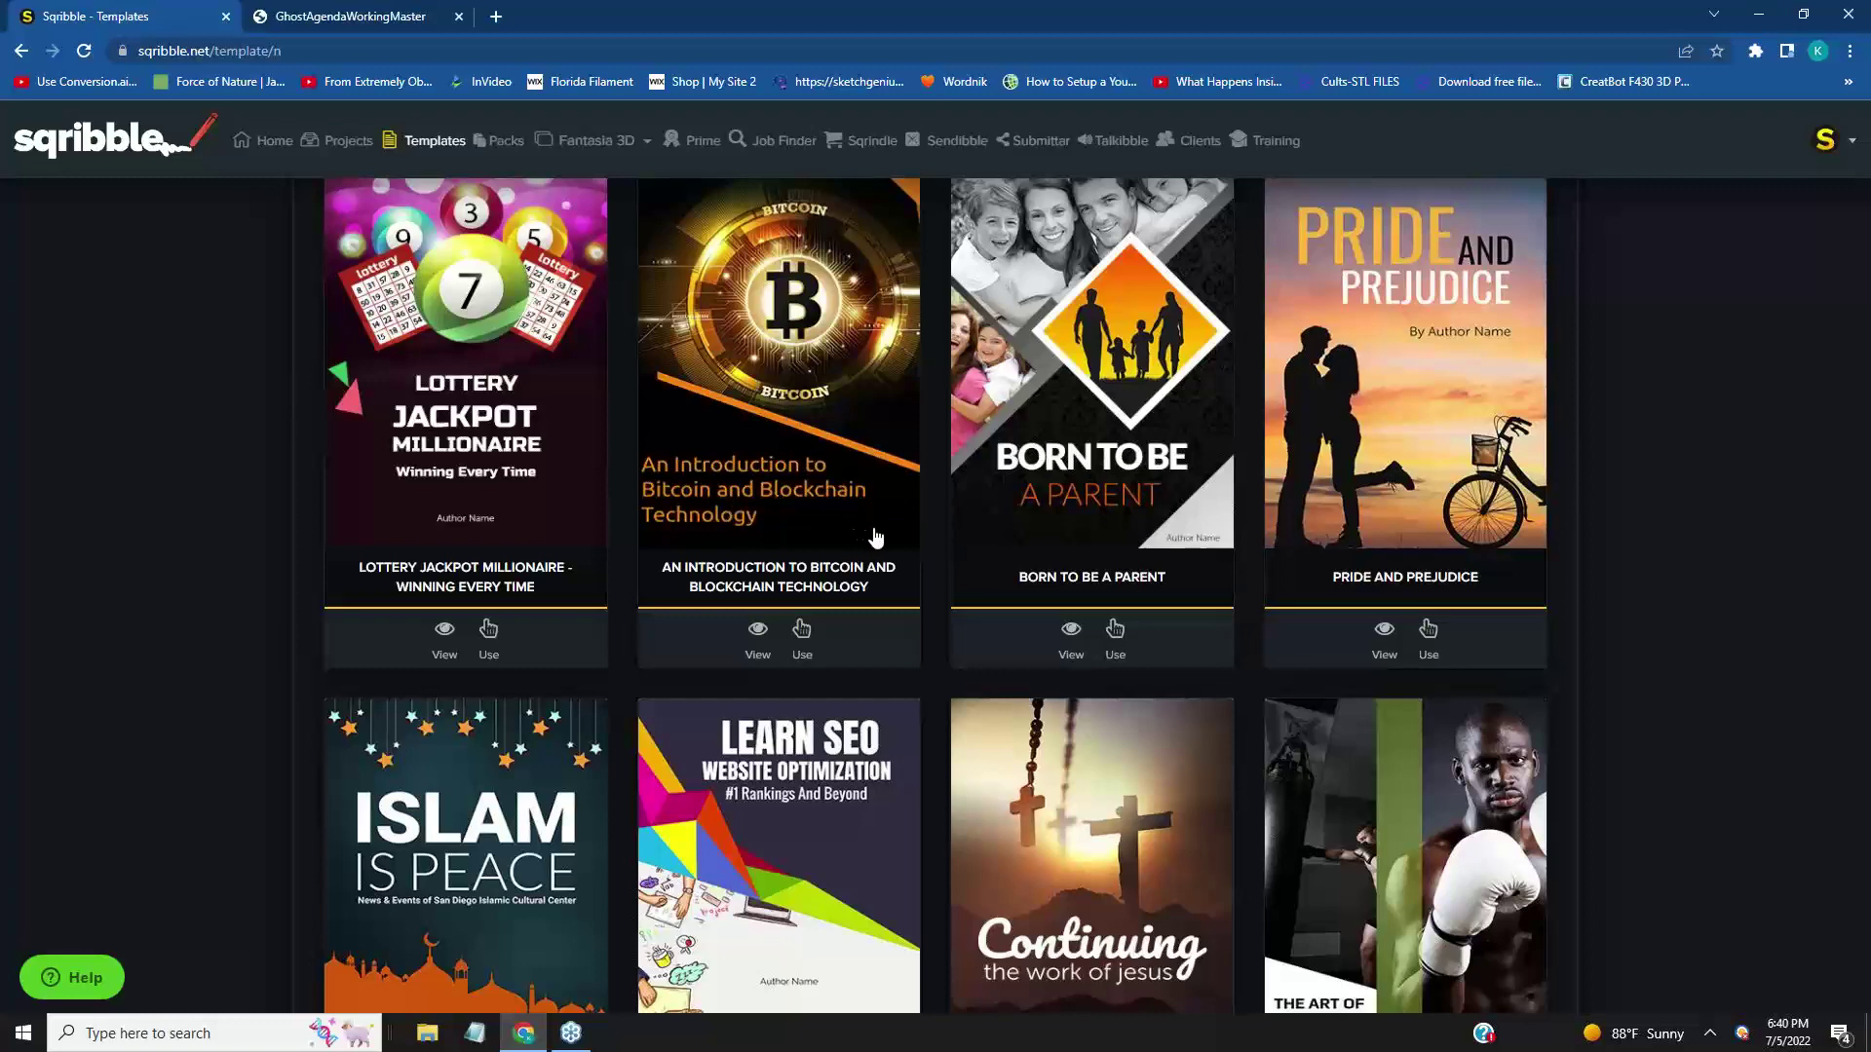
{"action": "scroll", "coordinate": [875, 535], "scroll_direction": "up", "scroll_amount": 2}
{"action": "scroll", "coordinate": [887, 531], "scroll_direction": "down", "scroll_amount": 7}
{"action": "scroll", "coordinate": [927, 511], "scroll_direction": "up", "scroll_amount": 7}
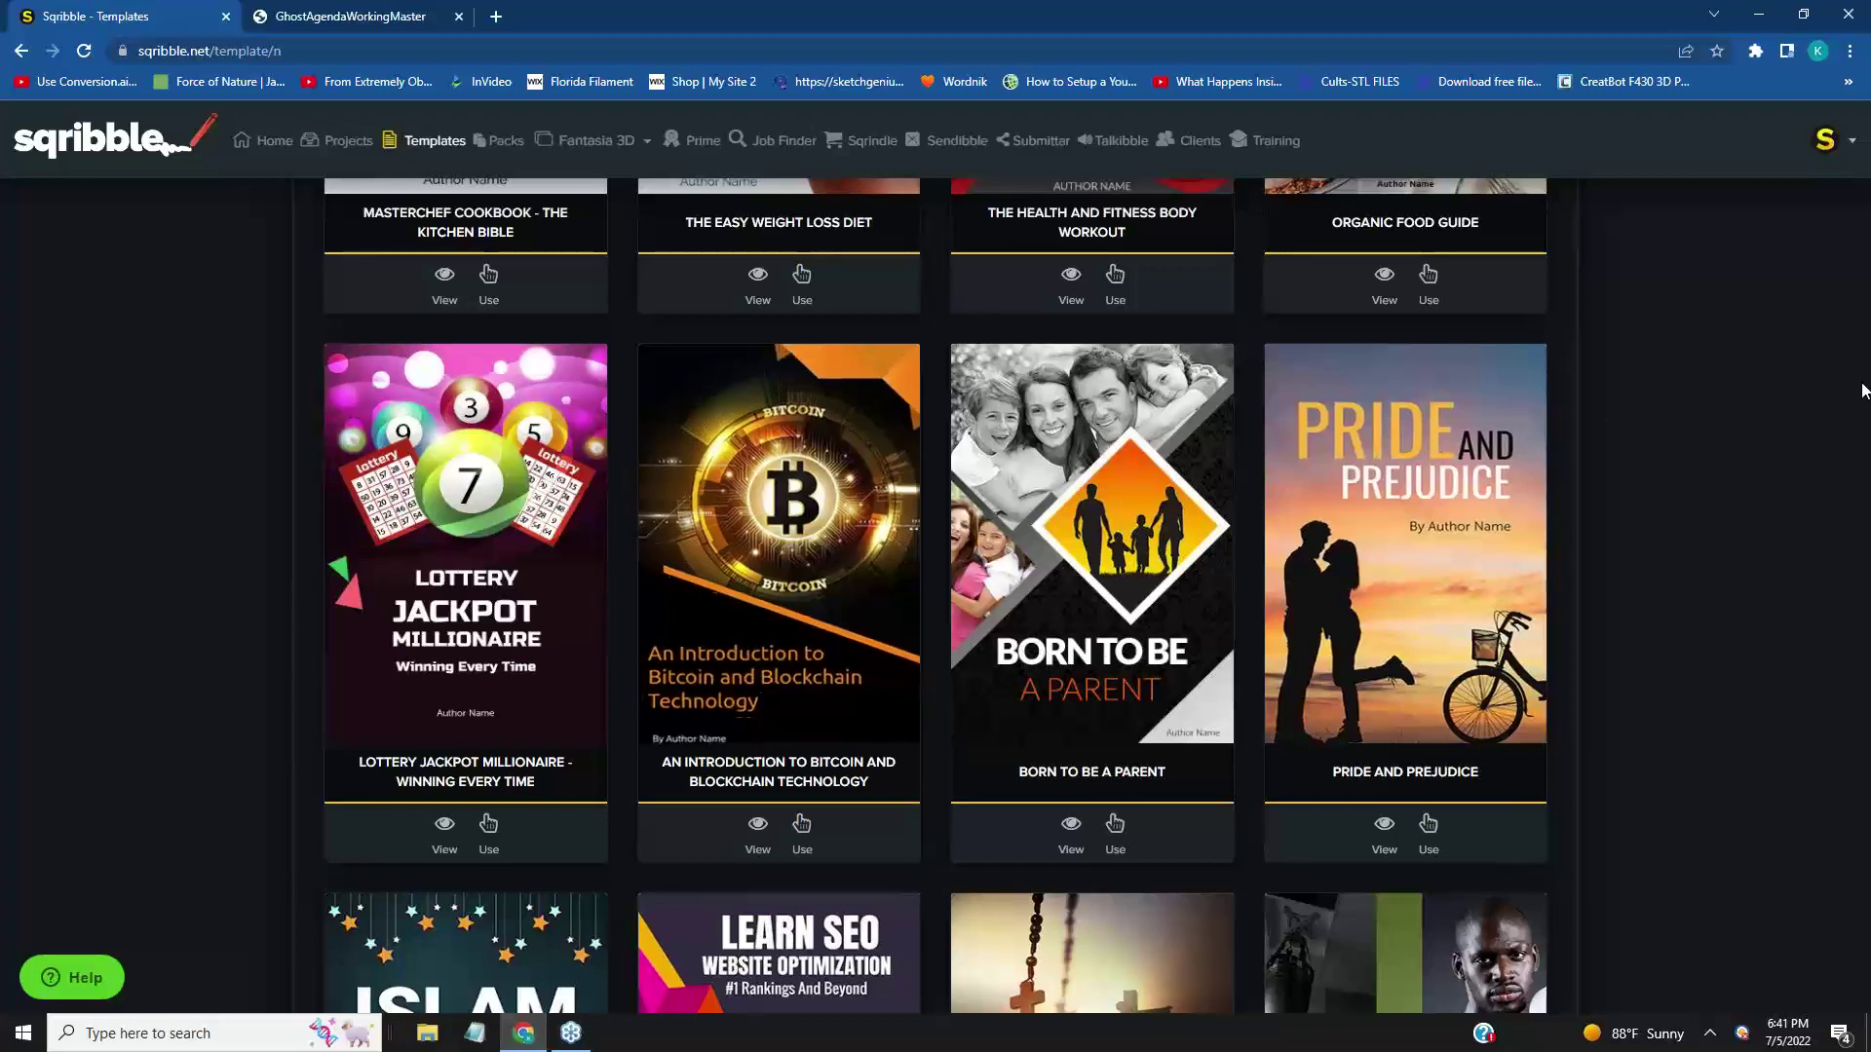
{"action": "left_click_drag", "start_coordinate": [1866, 215], "coordinate": [1864, 110]}
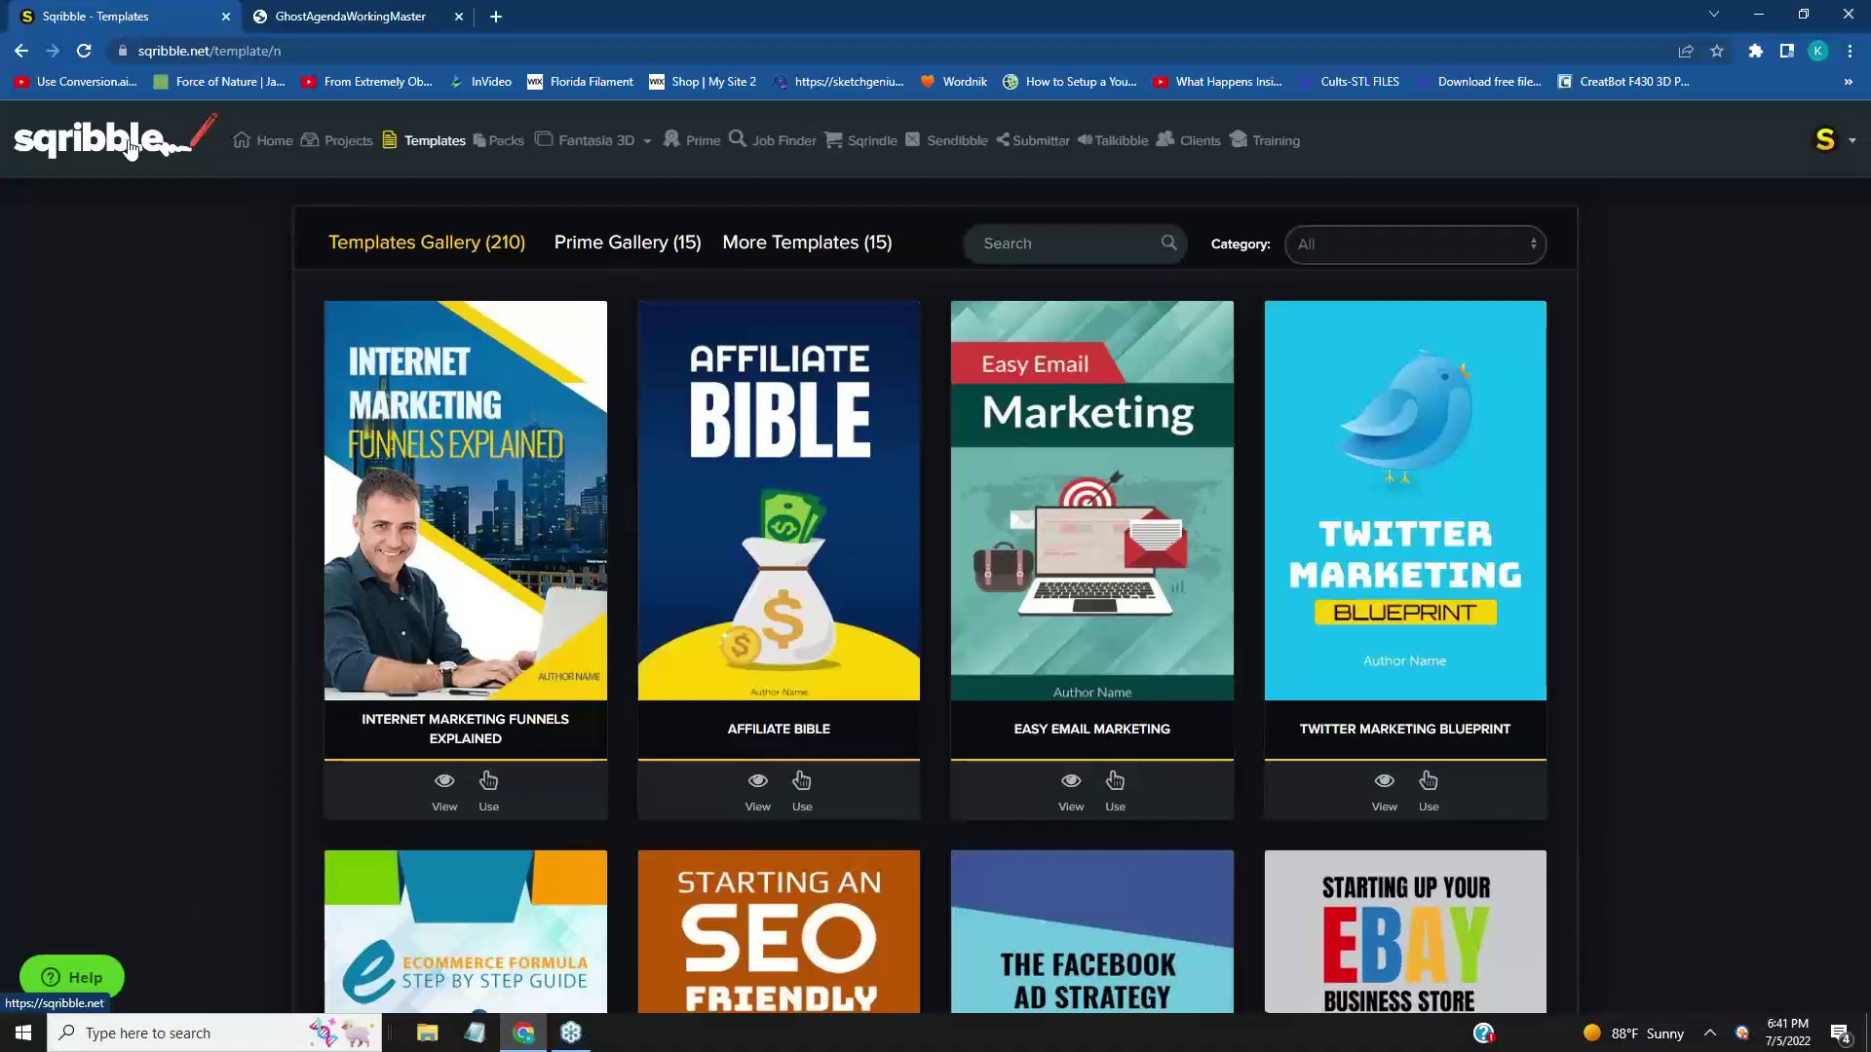
- View the Sqribble Writing Team Agreement project as a PDF from the project list and read through its ground rules
{"action": "left_click", "coordinate": [341, 145]}
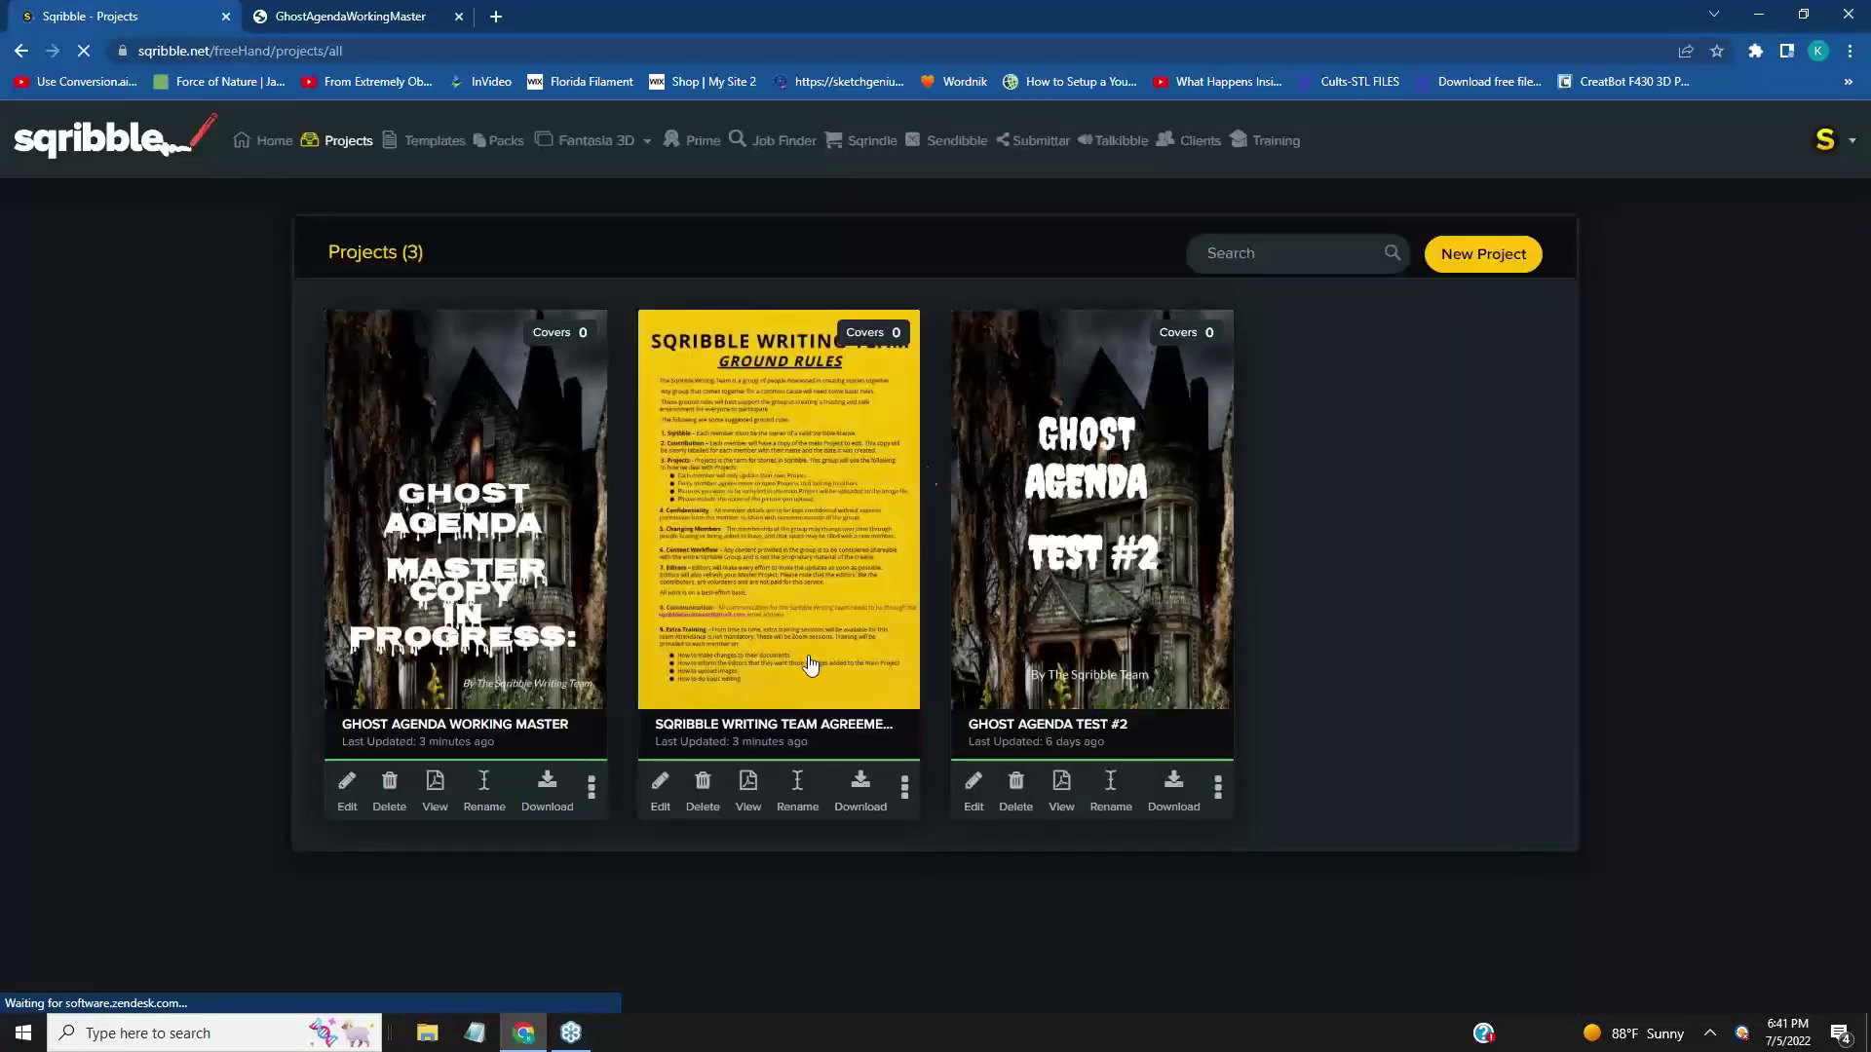
{"action": "left_click", "coordinate": [748, 791]}
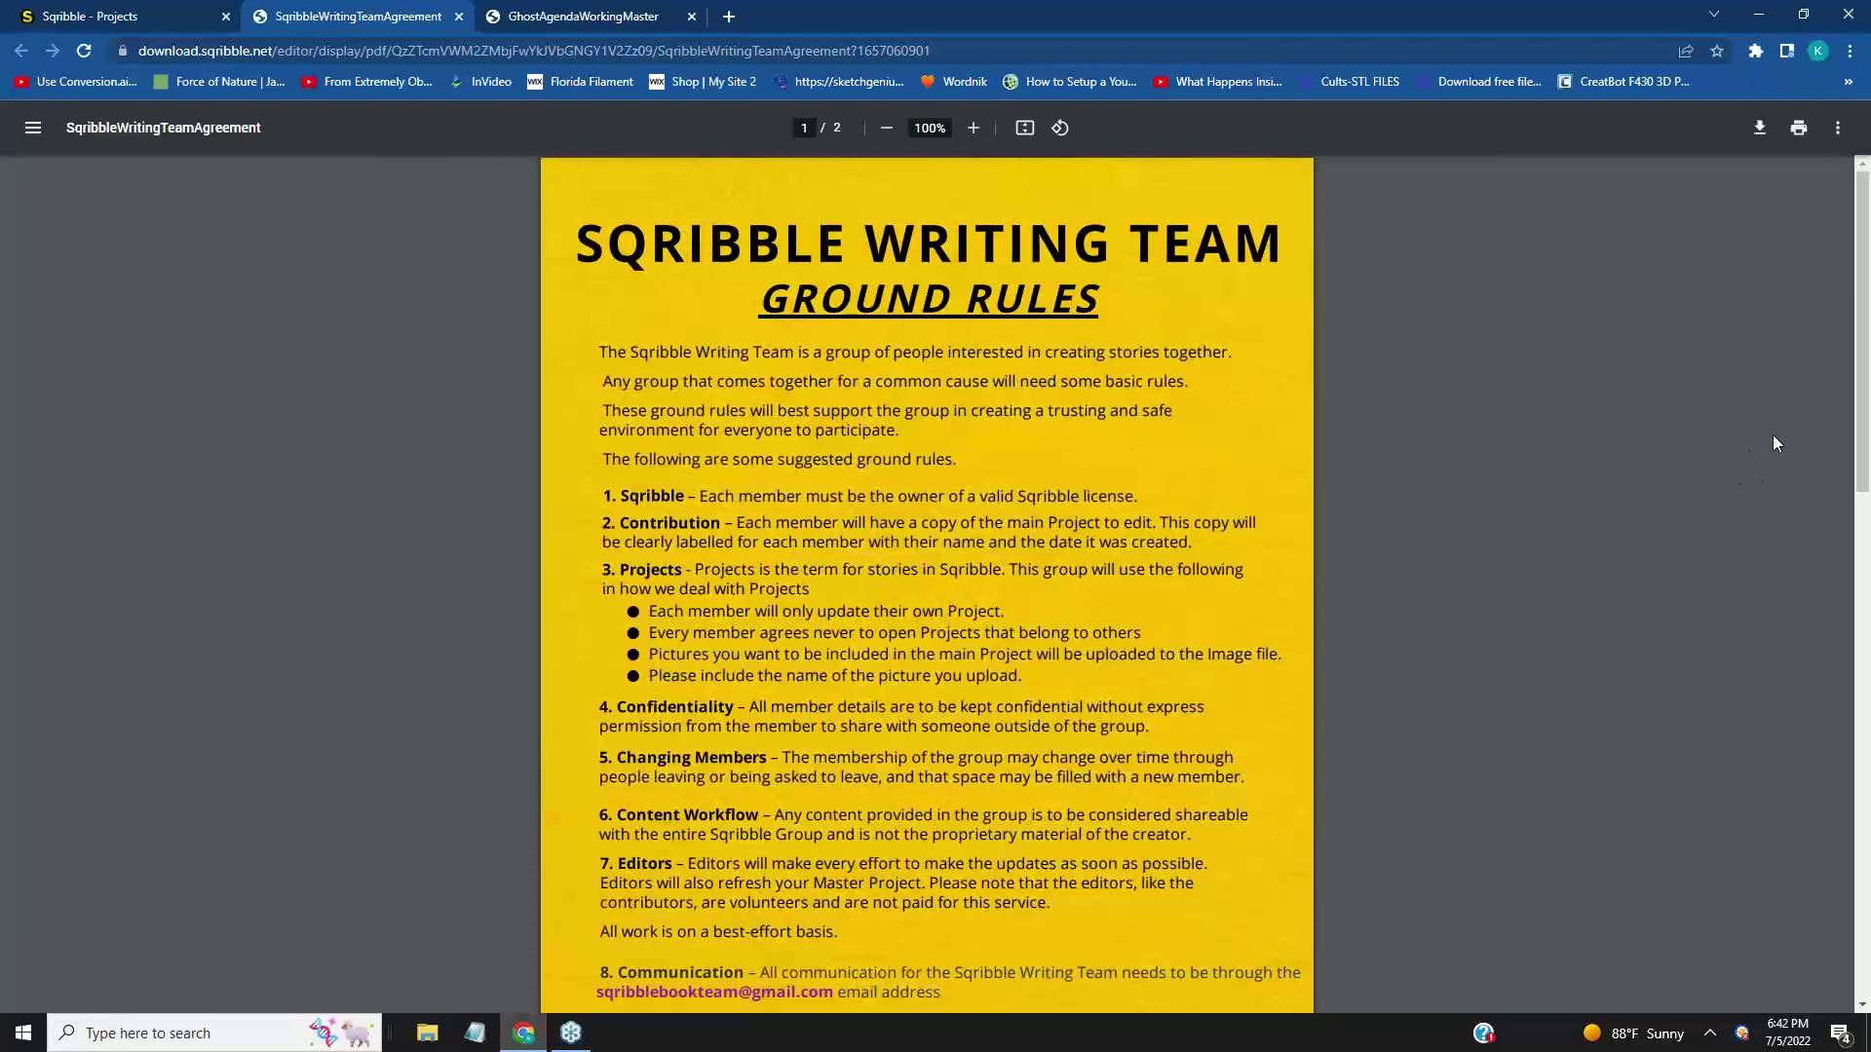
{"action": "left_click_drag", "start_coordinate": [1861, 345], "coordinate": [1866, 466]}
{"action": "scroll", "coordinate": [1860, 438], "scroll_direction": "down", "scroll_amount": 2}
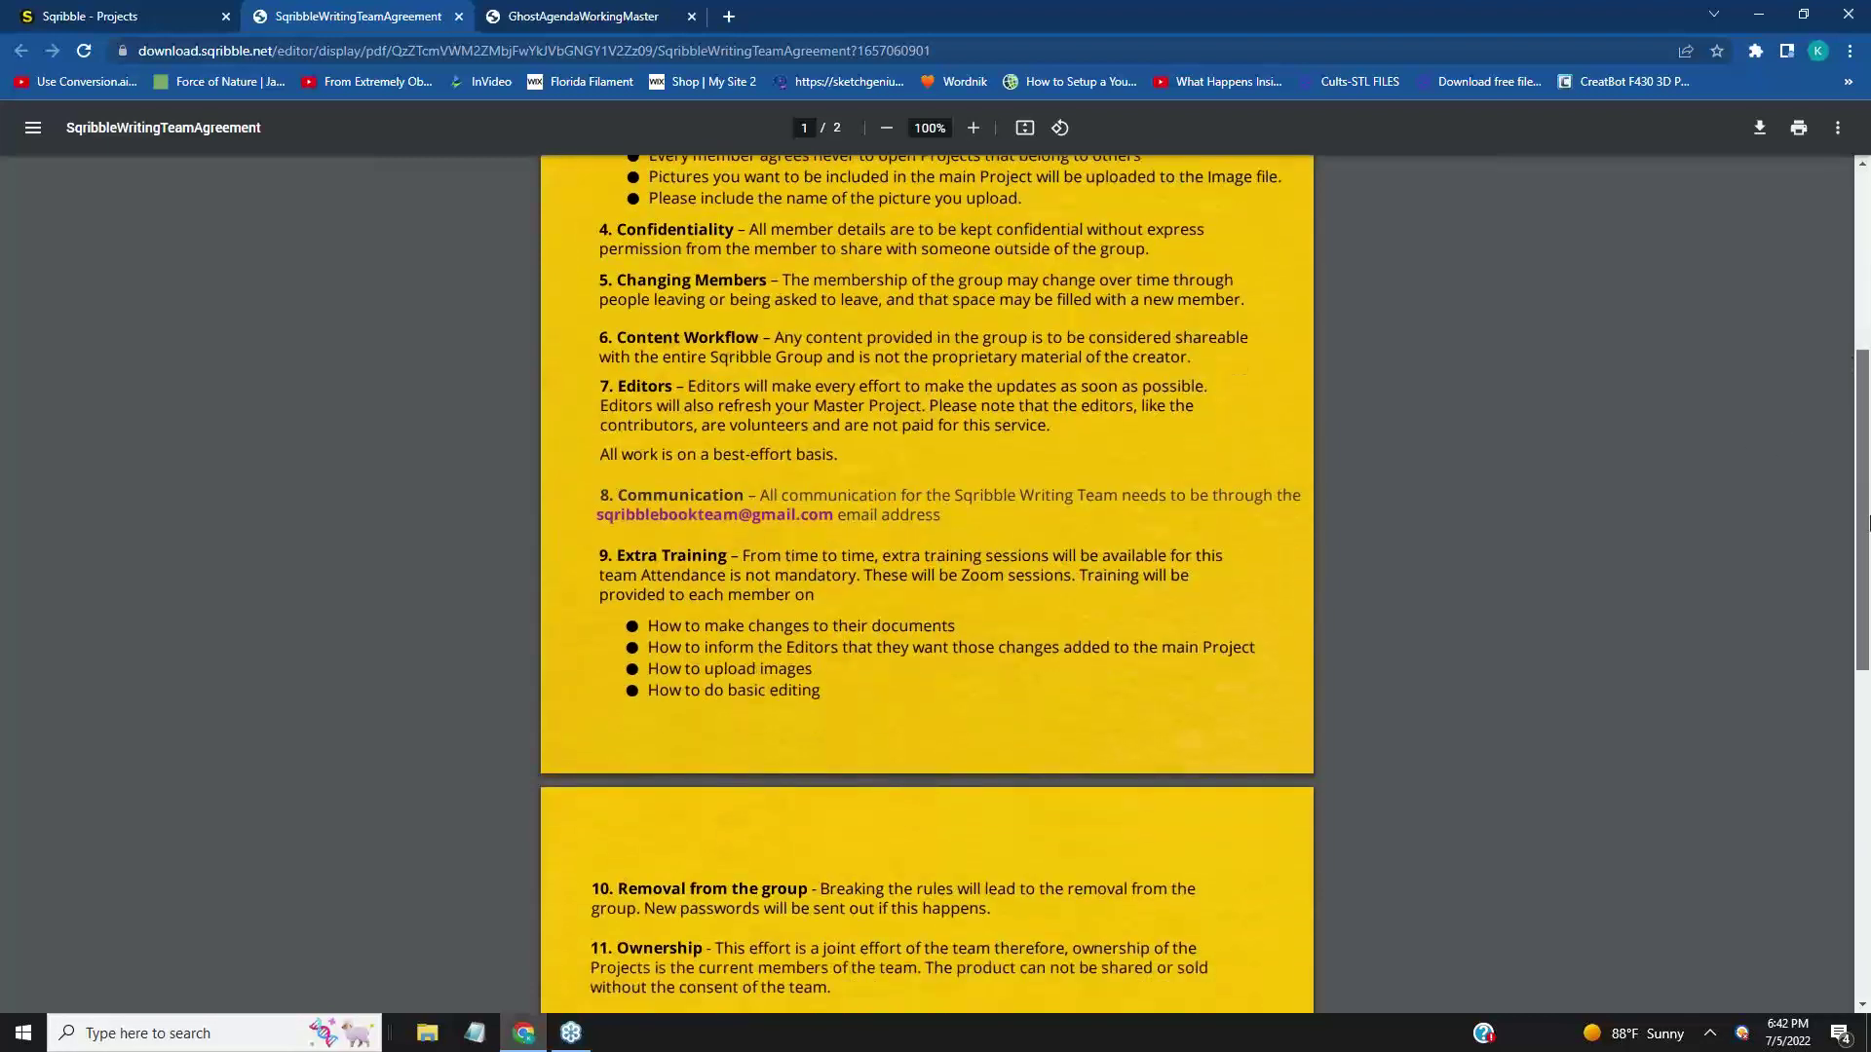
{"action": "scroll", "coordinate": [1851, 409], "scroll_direction": "up", "scroll_amount": 5}
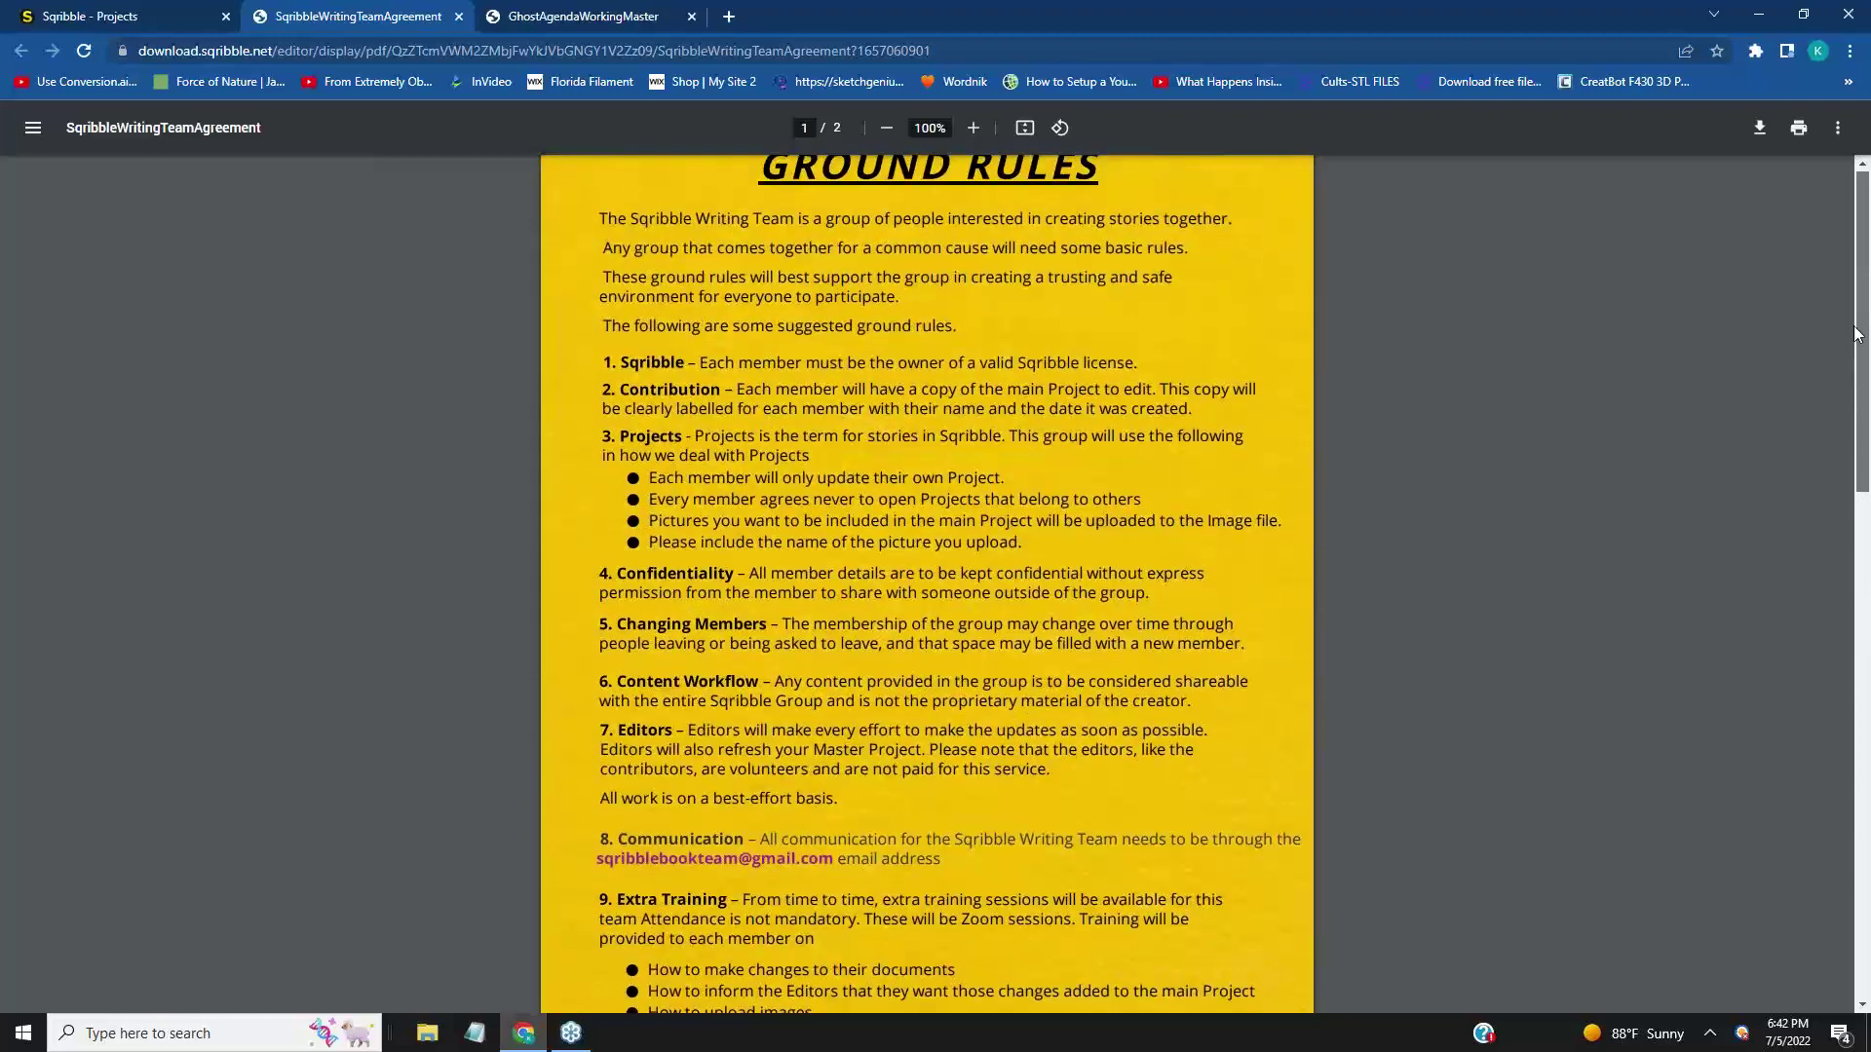